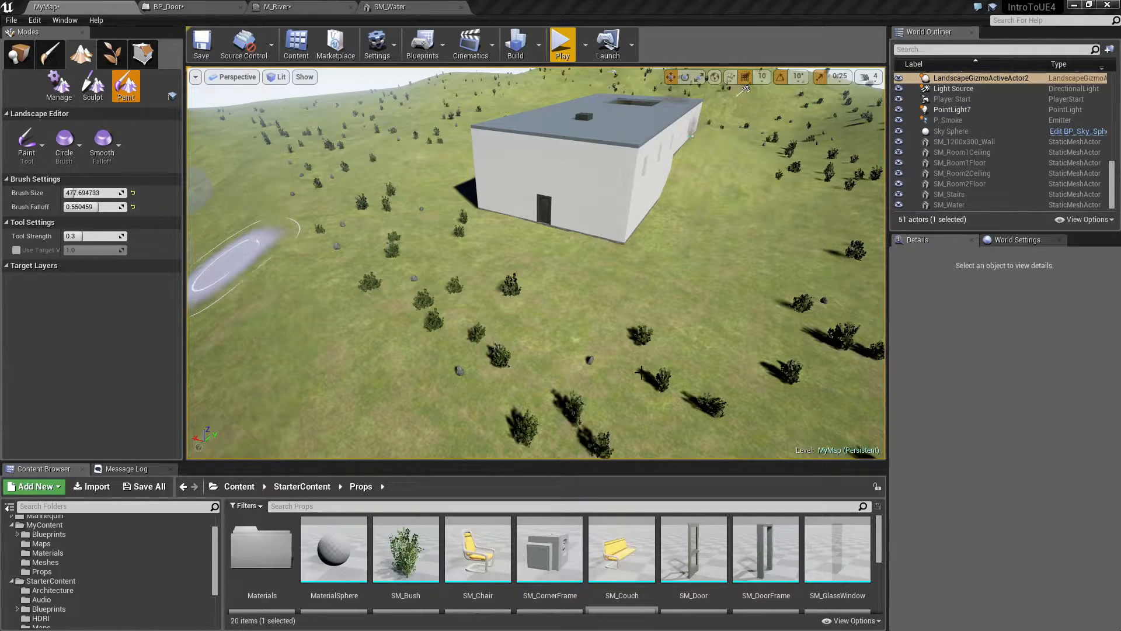
Show the contents of the MyContent folder with smaller asset thumbnails and collapse the StarterContent folder.
mouse_move(692, 373)
right_down()
mouse_move(601, 356)
mouse_move(625, 373)
right_up()
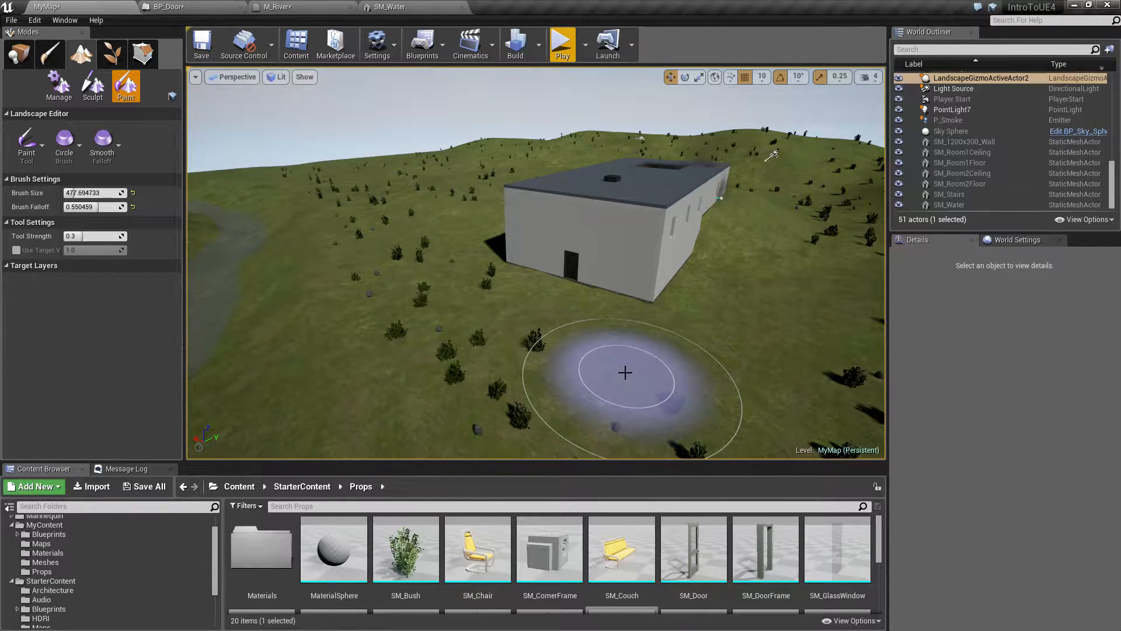
ctrl+scroll(551, 563, down, 4)
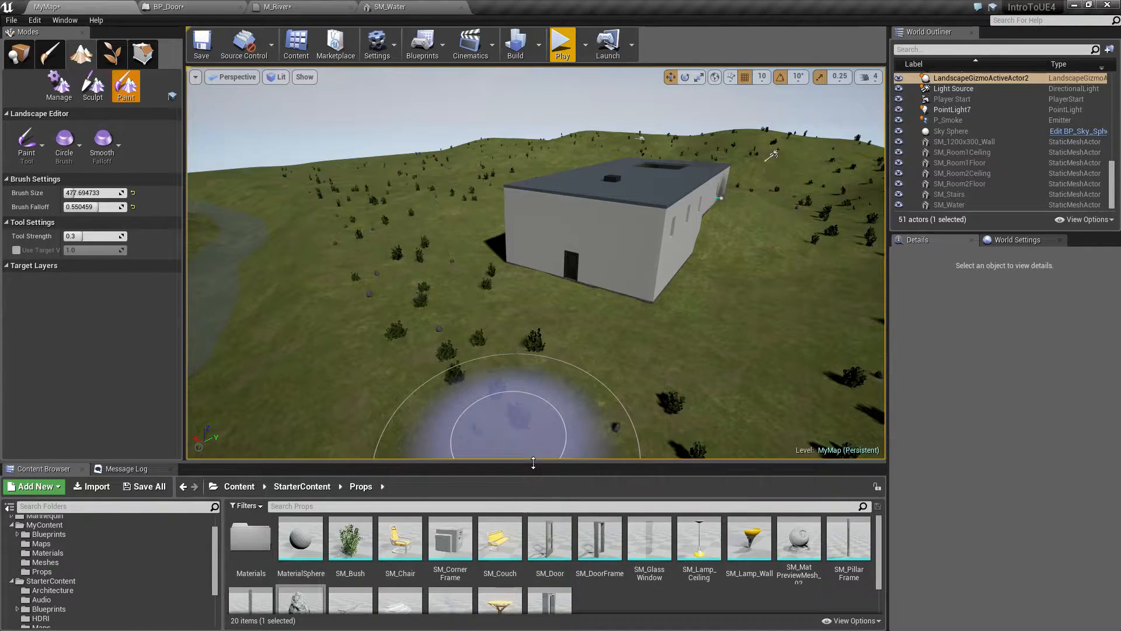
drag(532, 462, 532, 456)
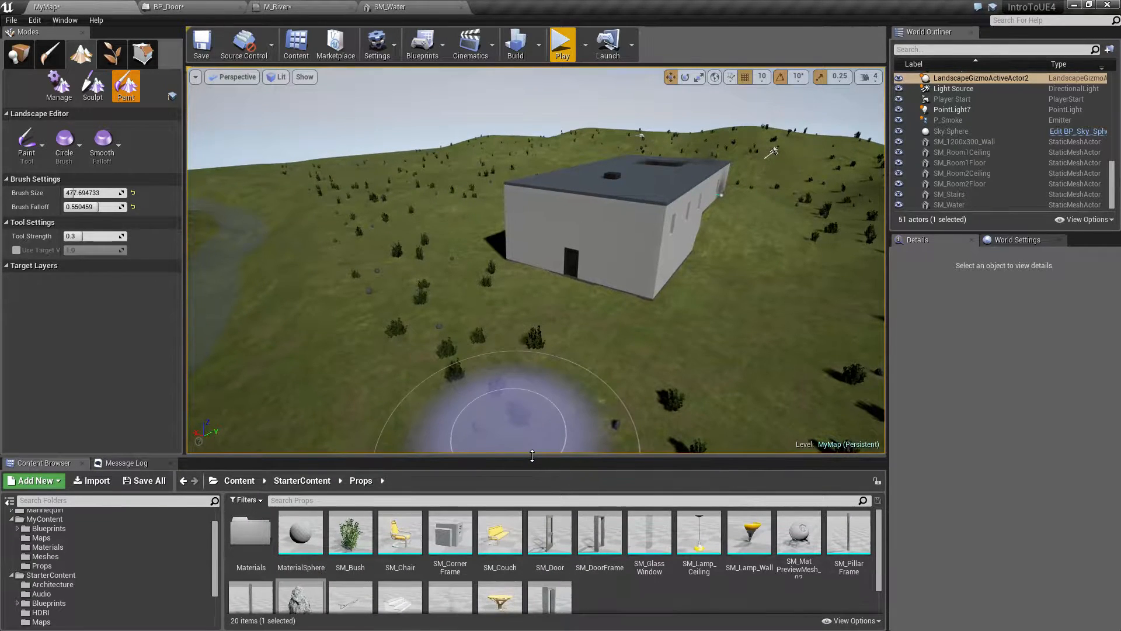
click(44, 520)
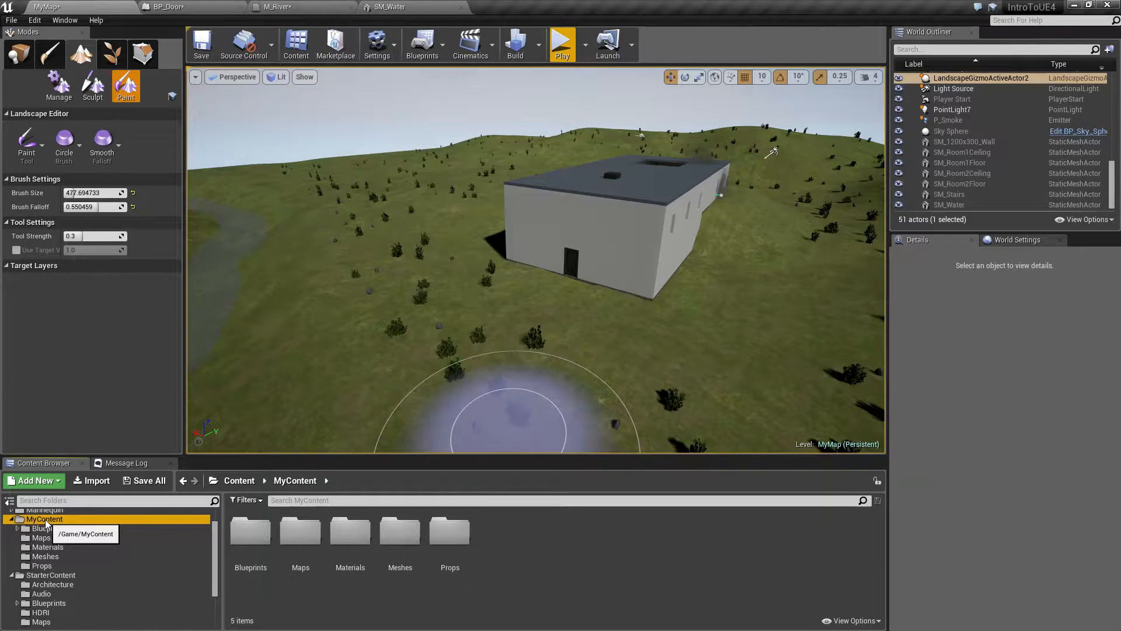
click(12, 575)
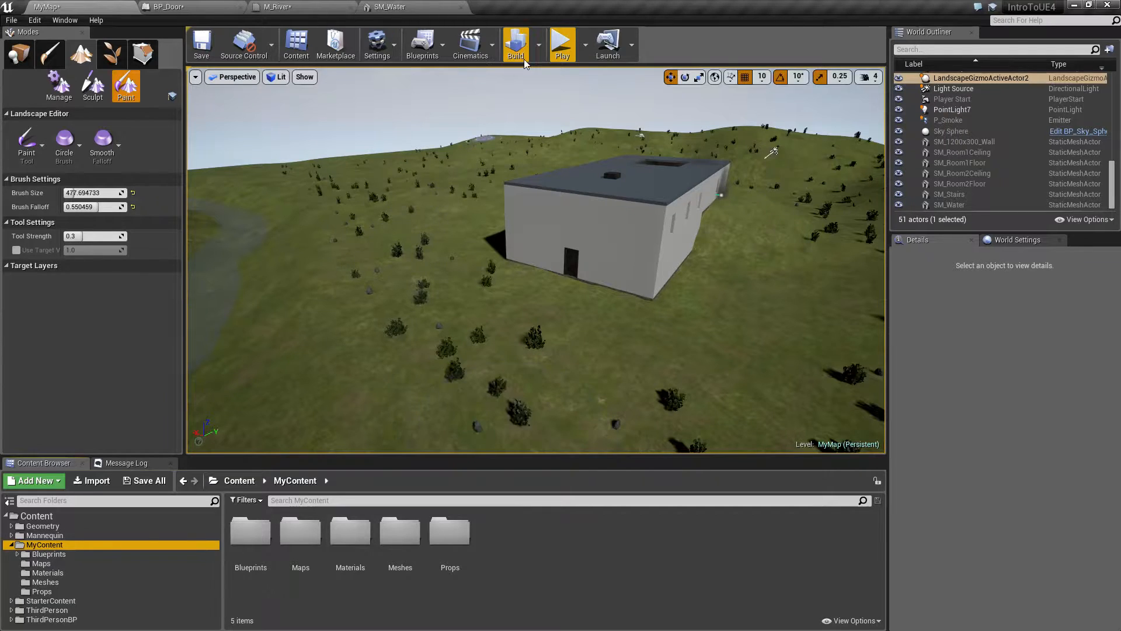
Look through the asset types that can be created in MyContent and list the Cinematic classes available for placement.
right_click(534, 541)
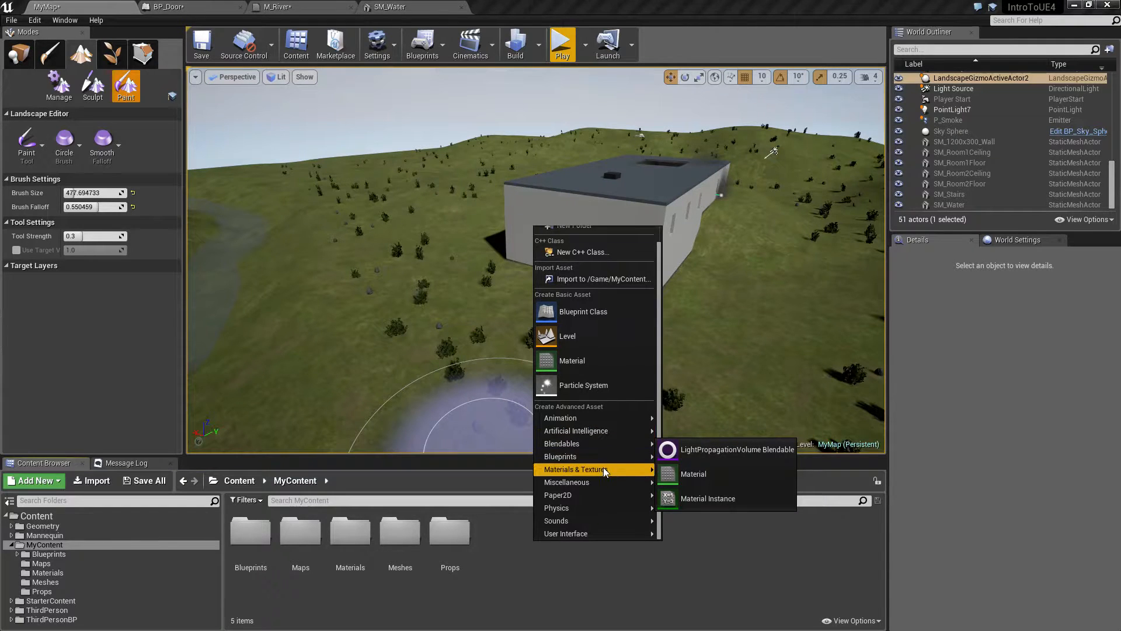
mouse_move(597, 485)
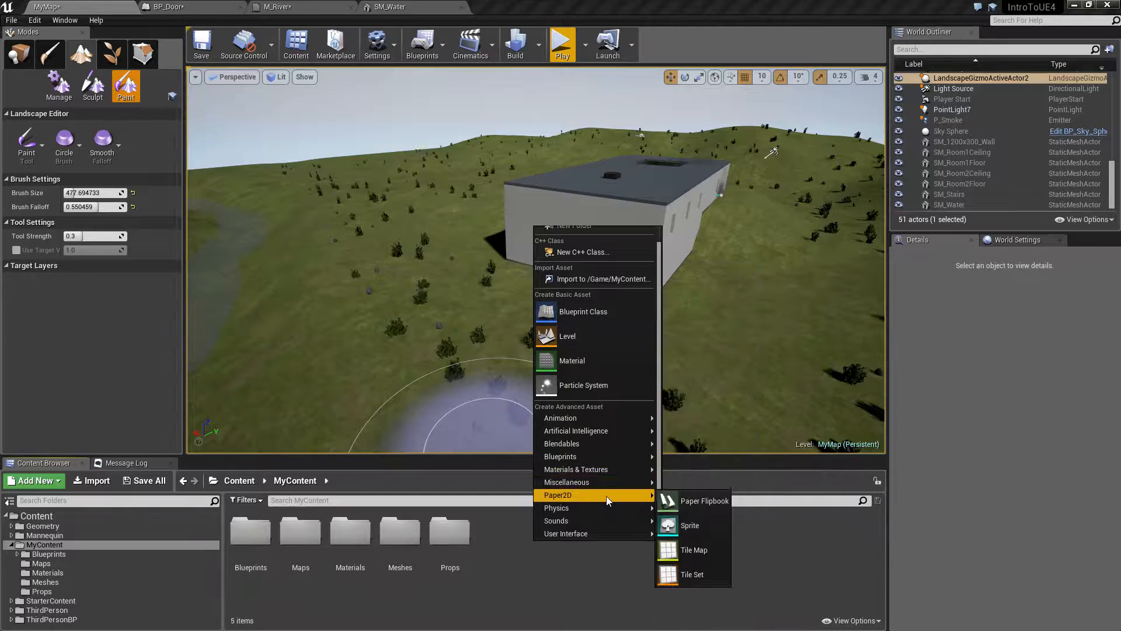
click(20, 54)
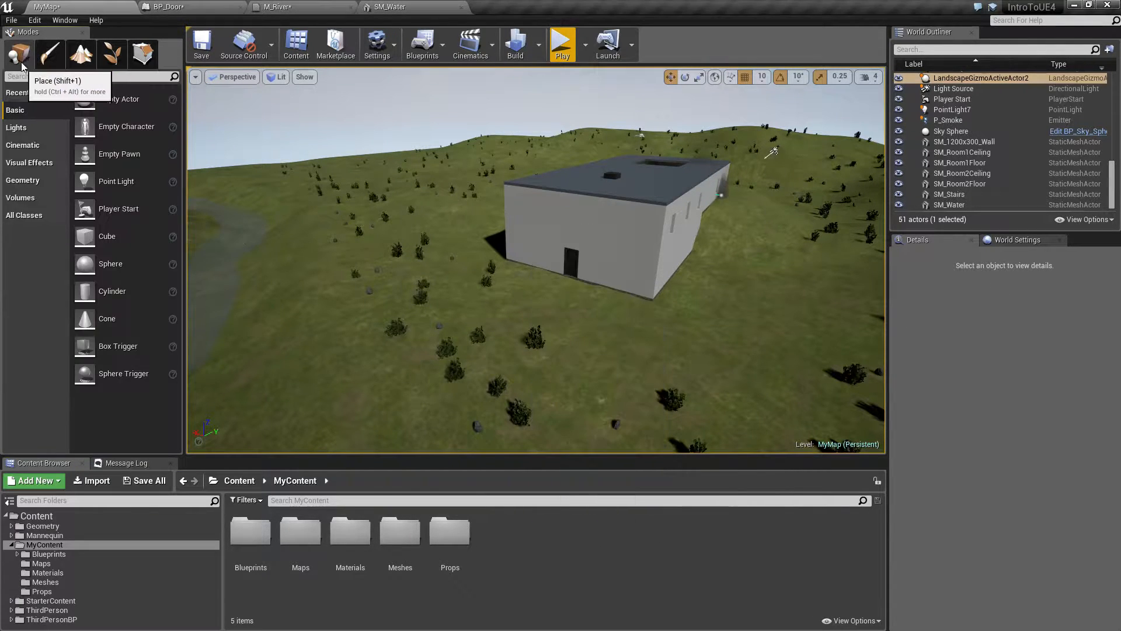
click(30, 145)
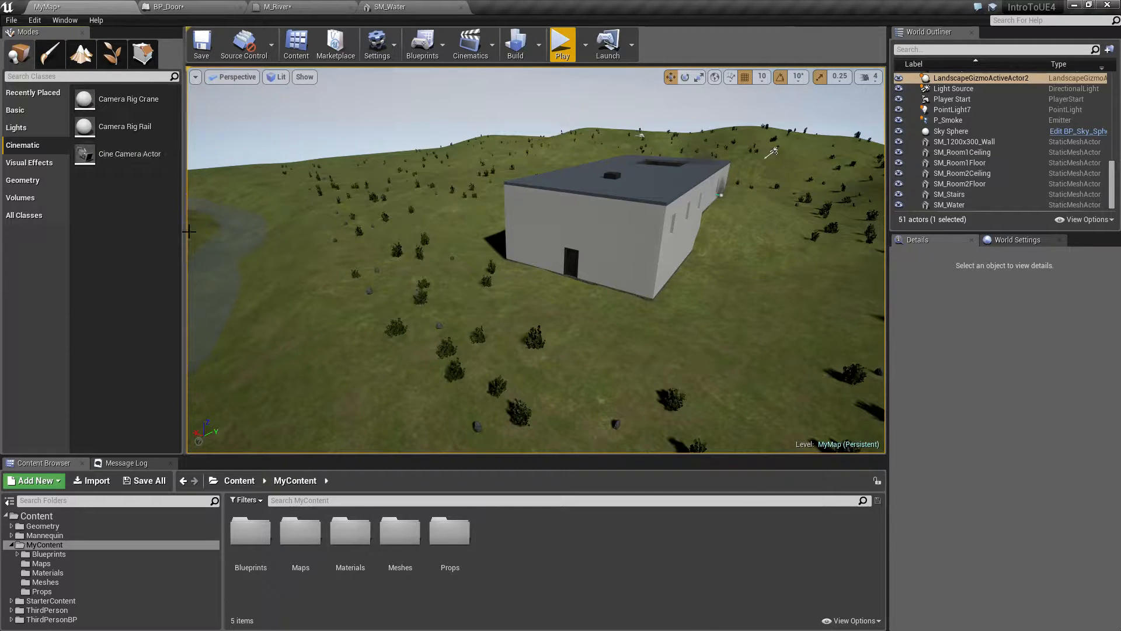
Add a level sequence named GameOverSequencer, saved in the MyContent folder.
click(493, 45)
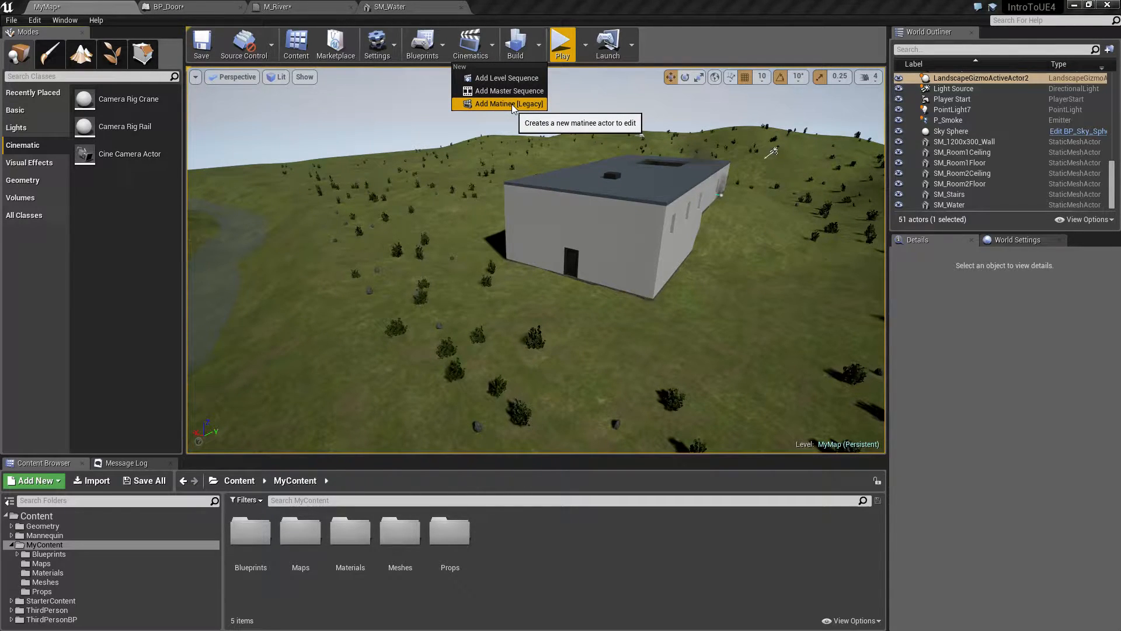
click(491, 78)
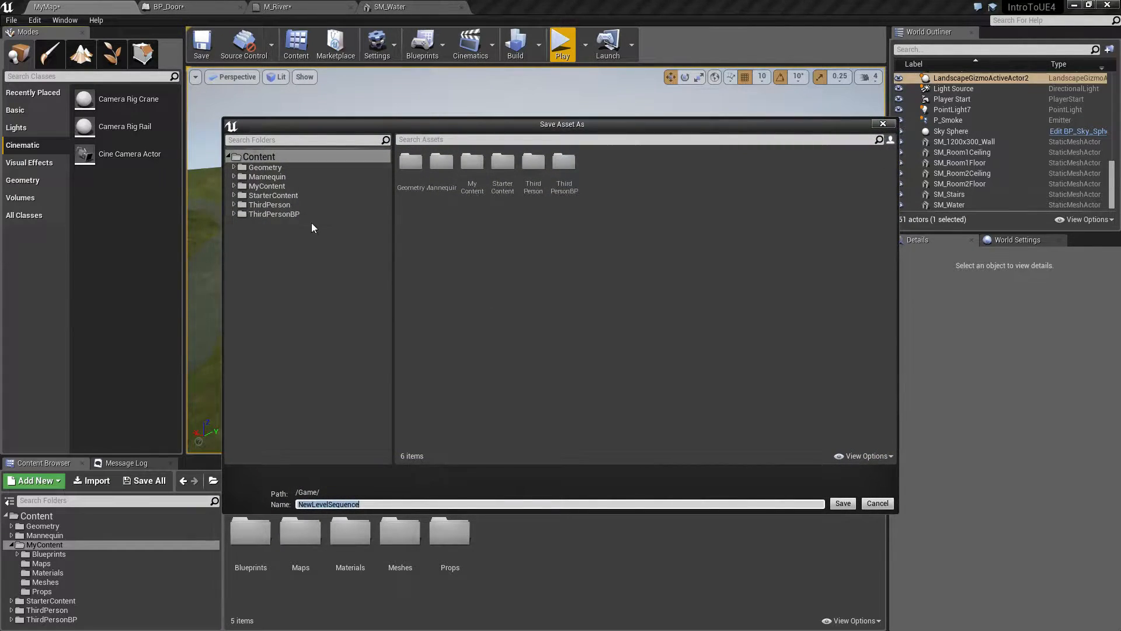
double_click(267, 186)
click(379, 504)
key(ctrl+a)
text(M)
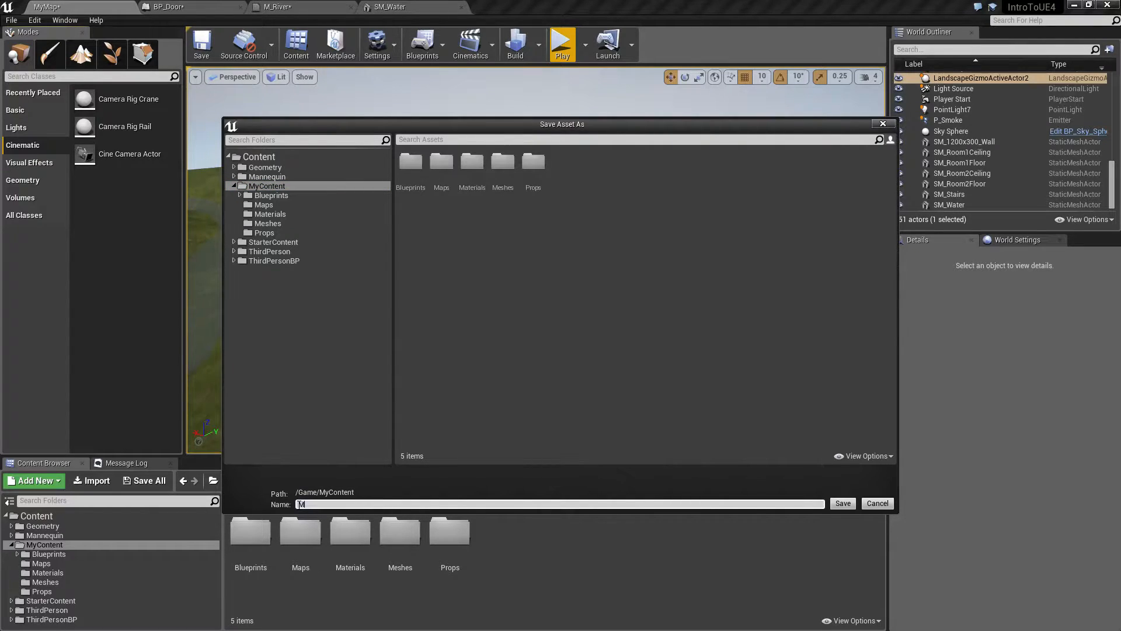
text(yMapS)
key(ctrl+a)
text(Gam)
key(Return)
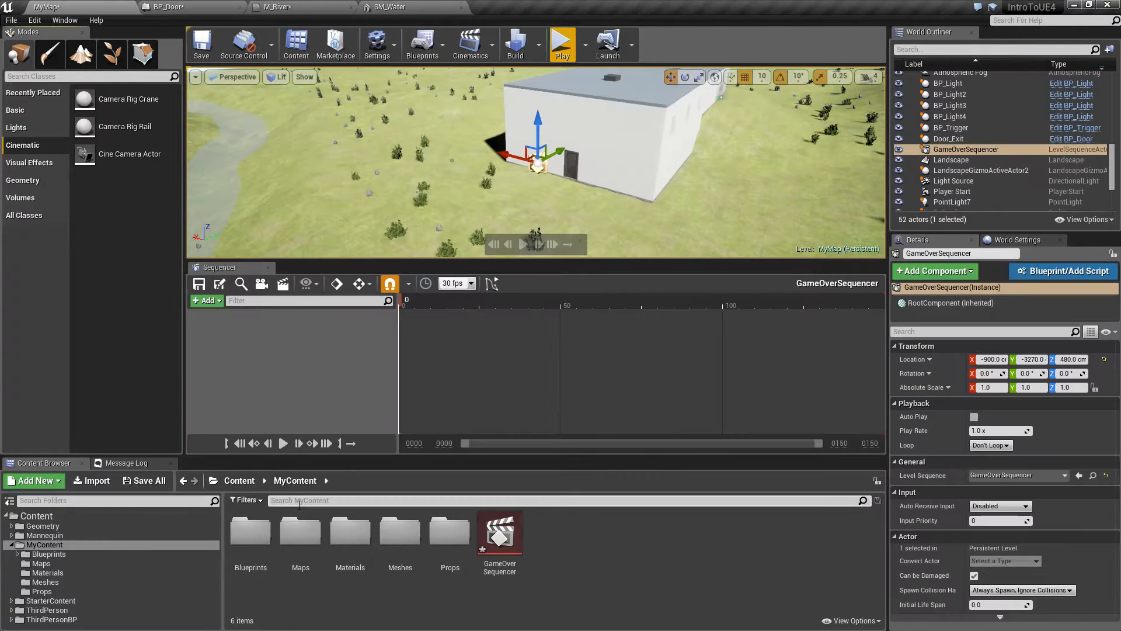
Rename the new level sequence asset in MyContent to GameOverSequence.
click(500, 535)
click(500, 567)
key(BackSpace)
key(Return)
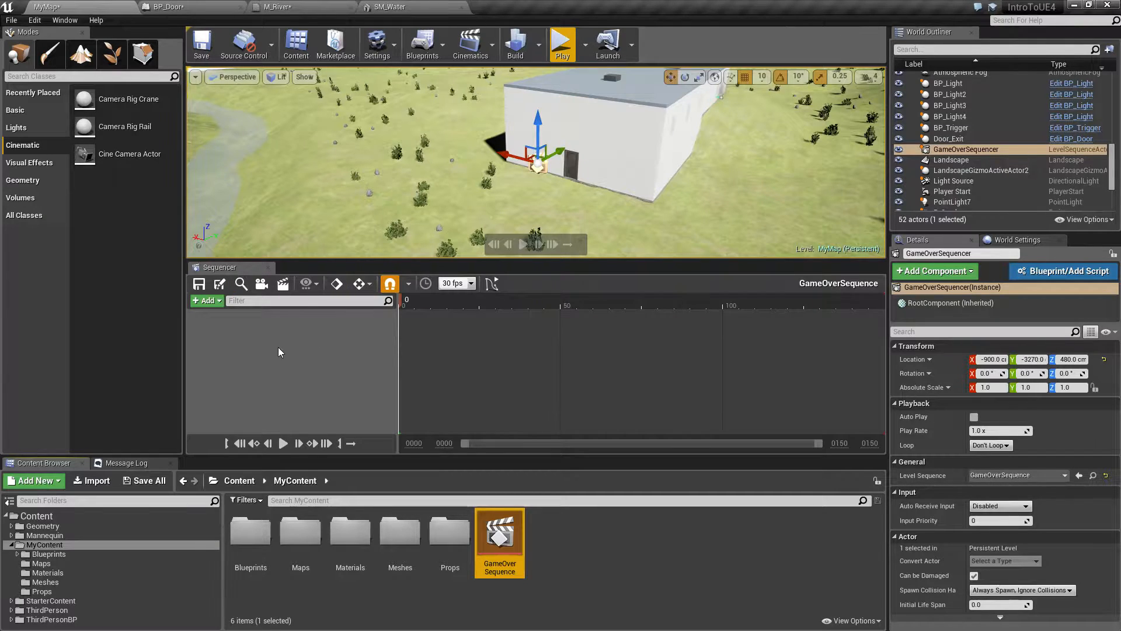
Close the Sequencer and reopen it from the GameOverSequence asset.
click(268, 267)
click(66, 21)
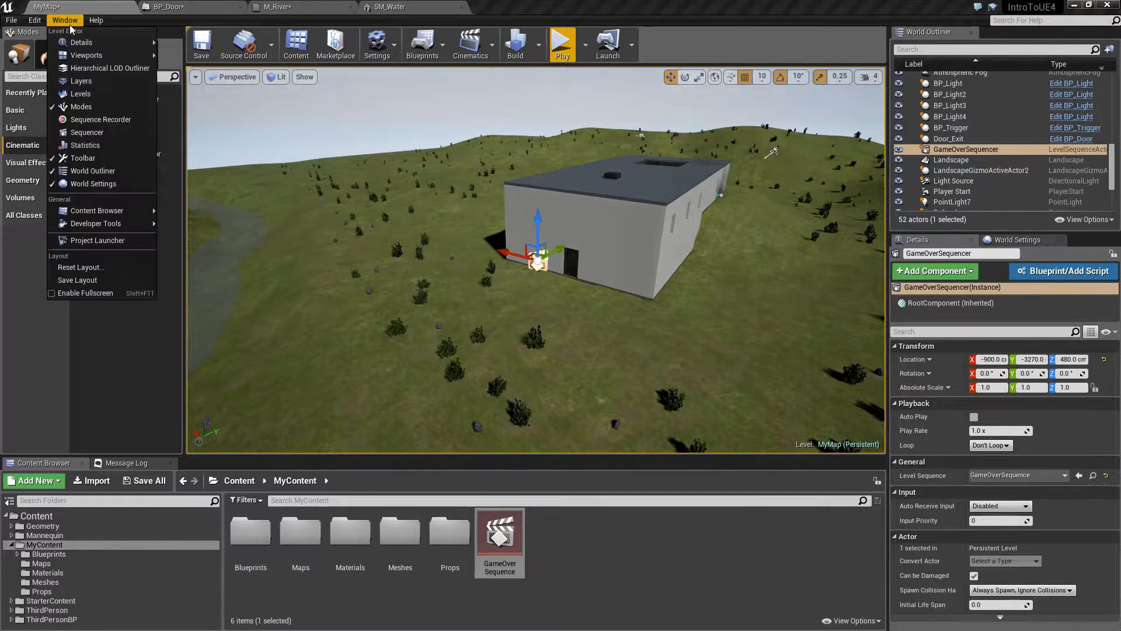
click(95, 130)
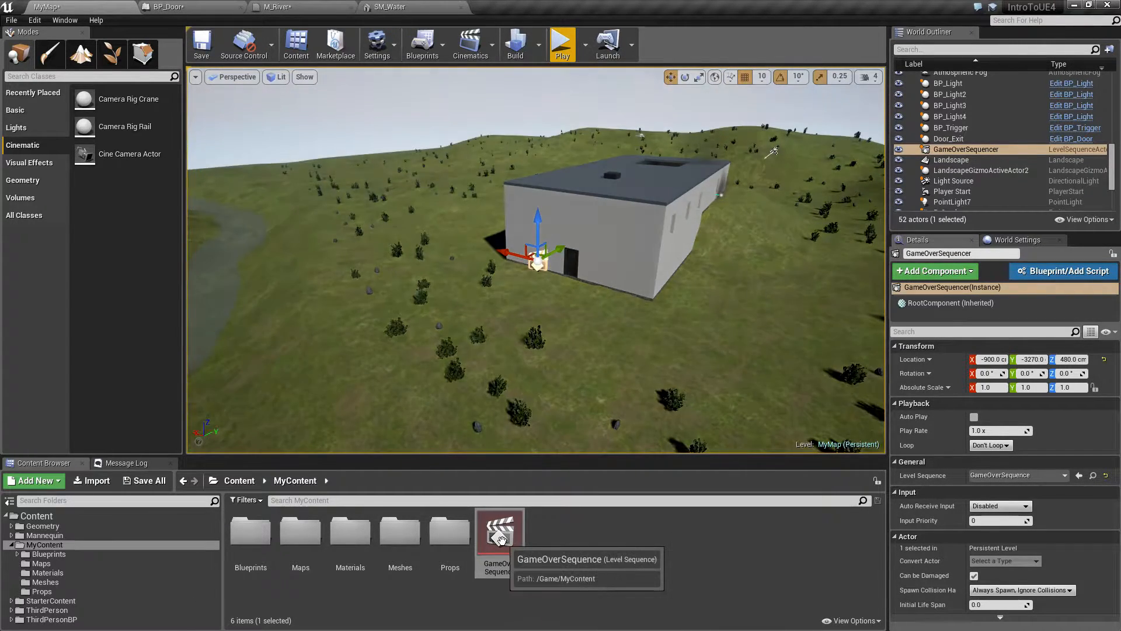
double_click(500, 536)
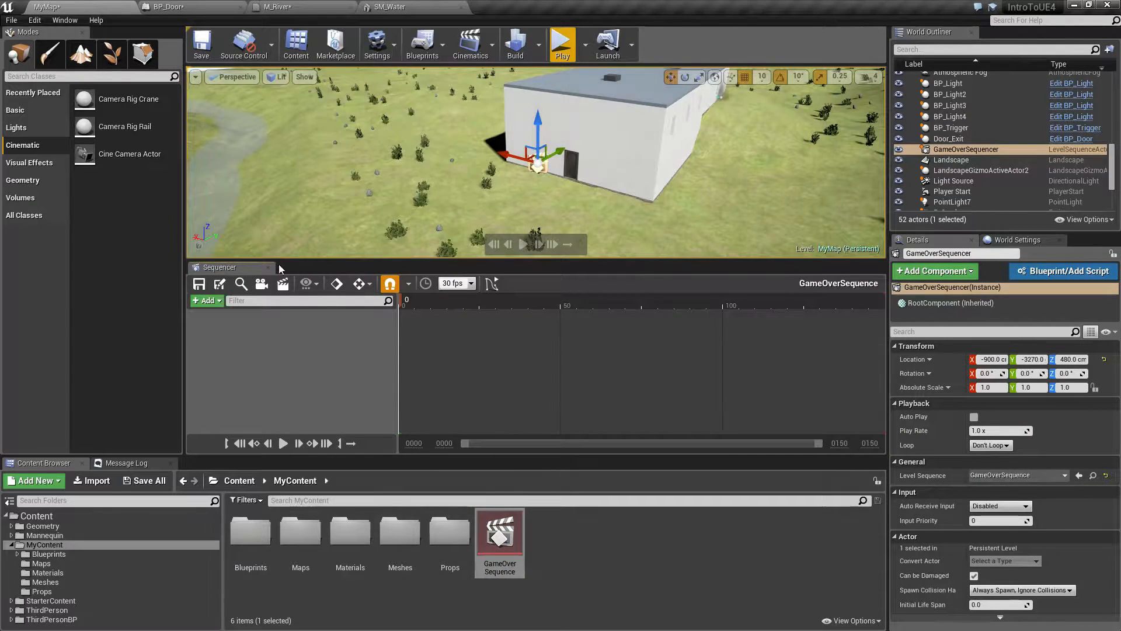
Undock the Sequencer into a floating window, try it maximized, and resize it to a large window over the viewport.
drag(239, 269, 428, 212)
drag(542, 214, 485, 212)
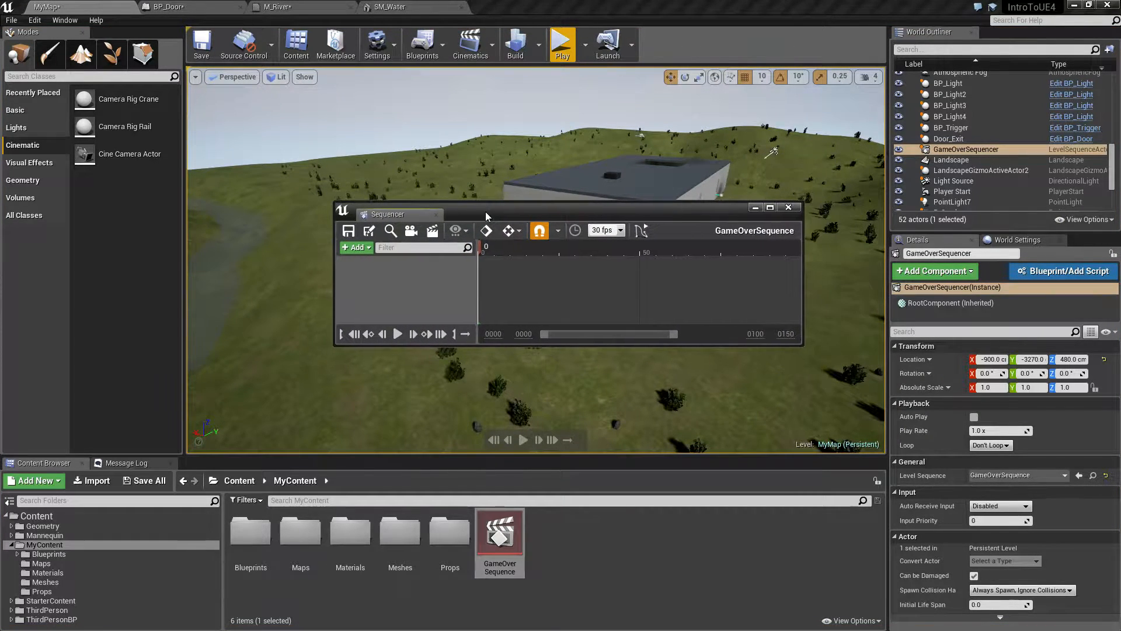
drag(411, 212, 352, 227)
double_click(754, 240)
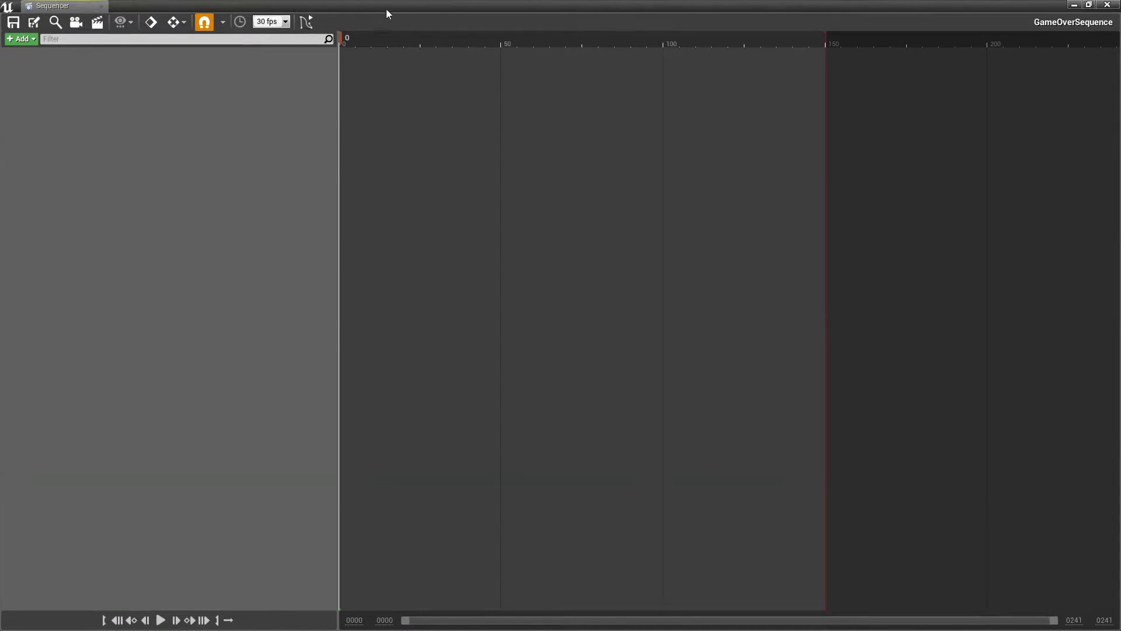
drag(389, 4, 441, 124)
drag(674, 279, 750, 576)
drag(497, 128, 616, 111)
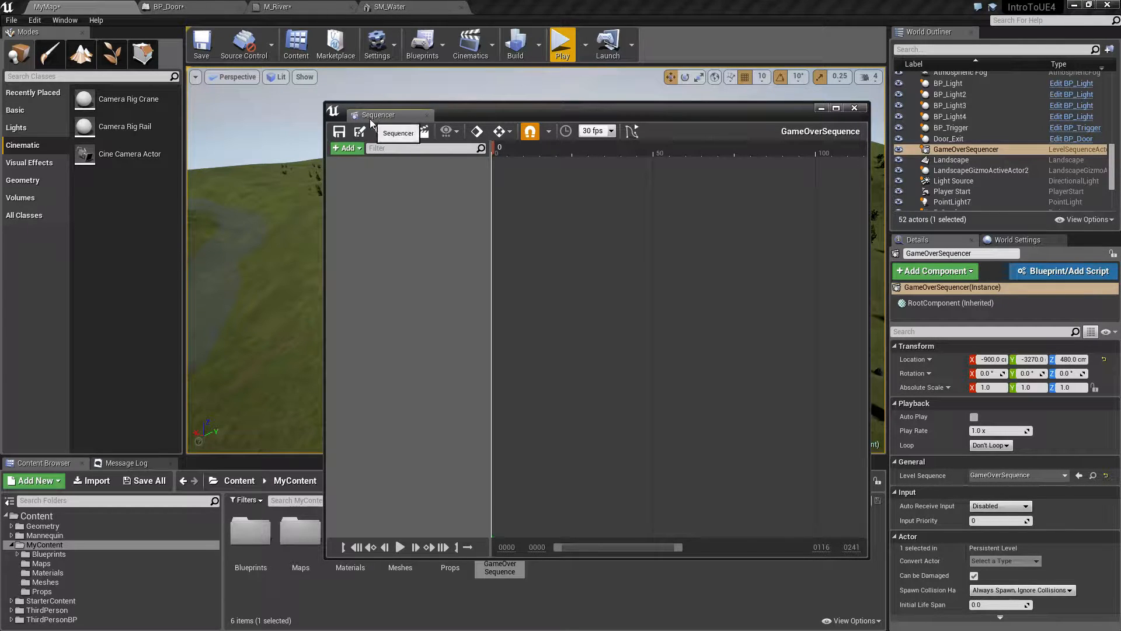
Reveal the viewport's tab, dock the Sequencer as a tab beside it, and switch back and forth between the two.
click(196, 73)
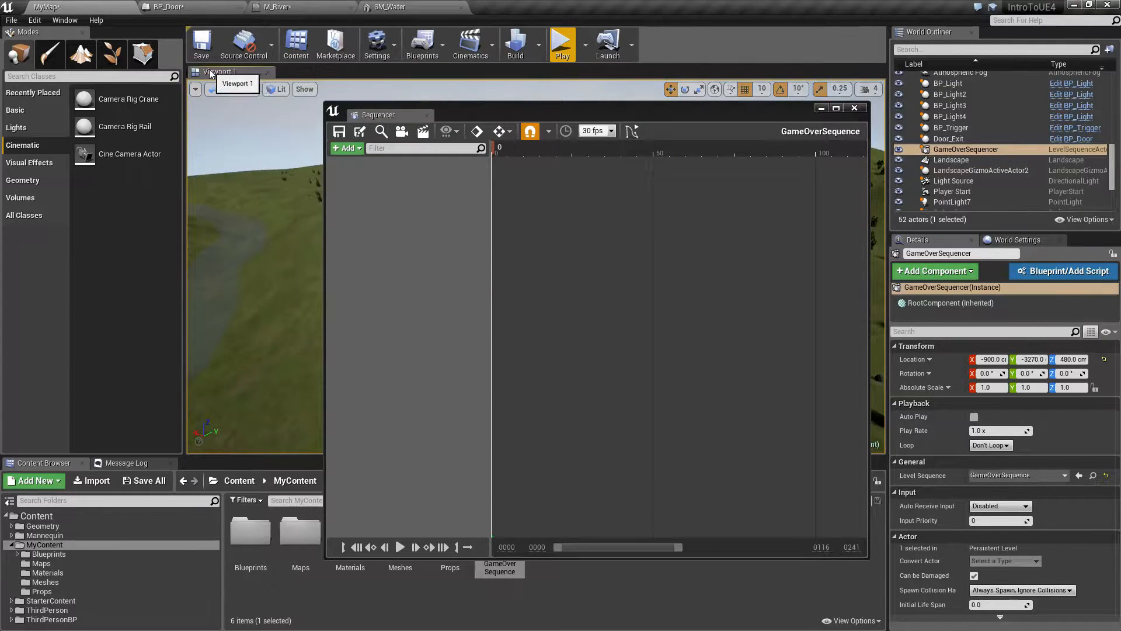
drag(374, 115, 317, 75)
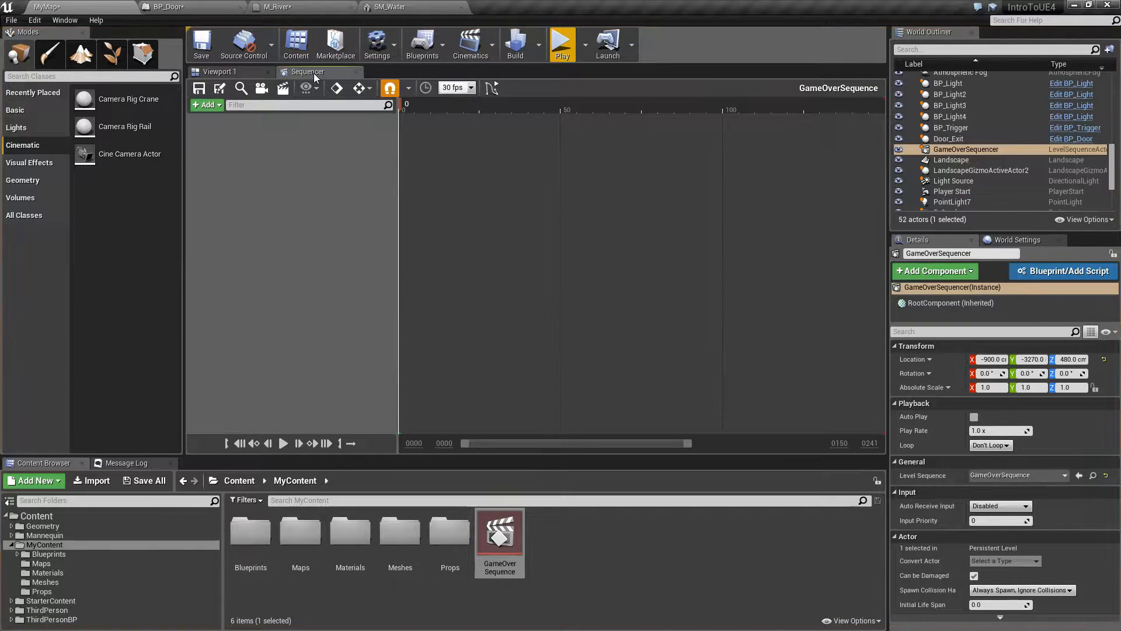
click(234, 72)
click(309, 70)
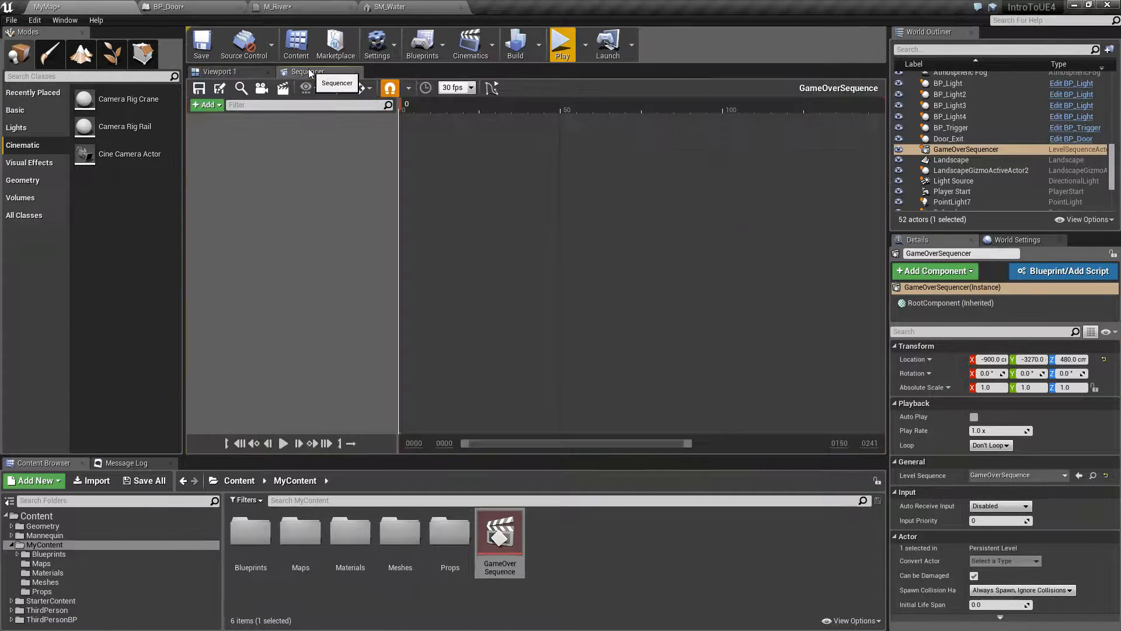
click(219, 71)
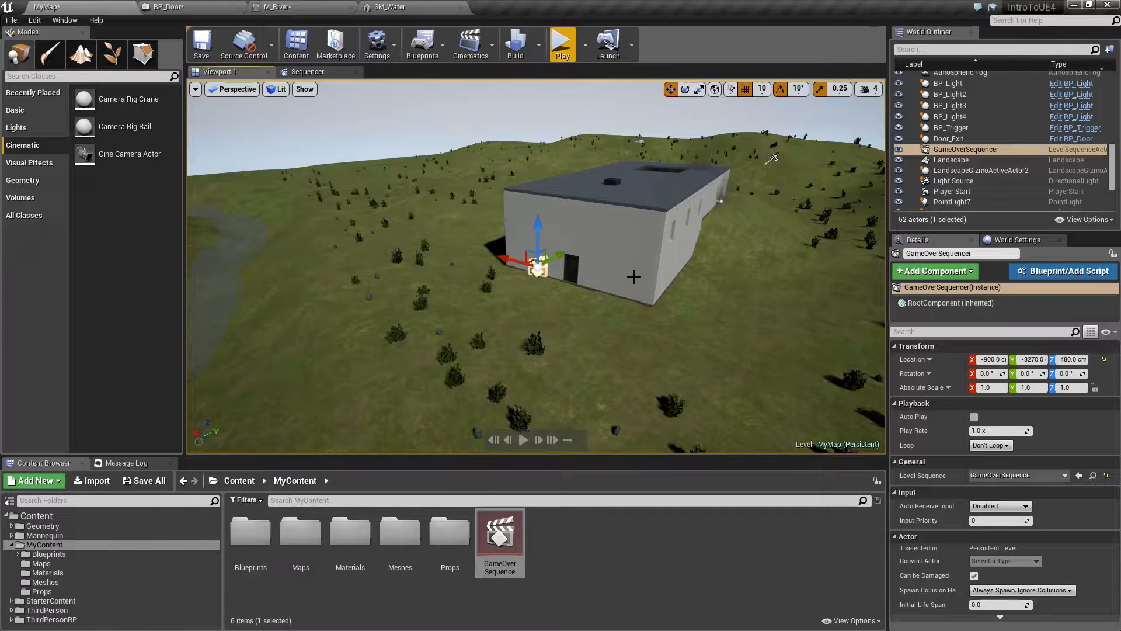
click(308, 71)
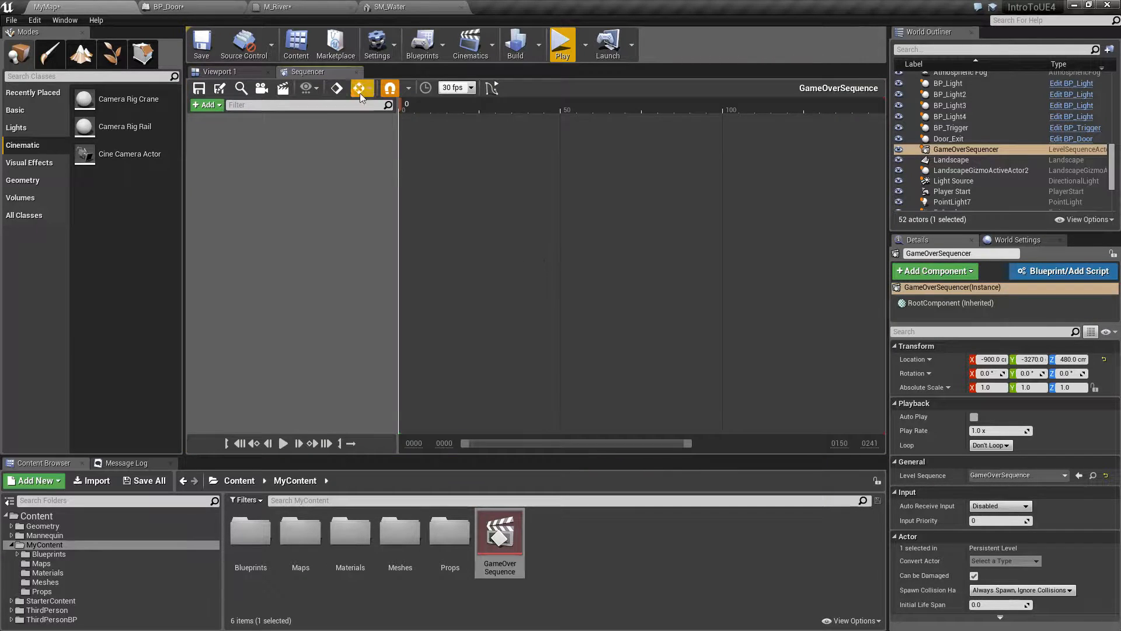
Dock the Sequencer side by side with the viewport and shrink the surrounding panels to give both more room.
drag(358, 107, 824, 247)
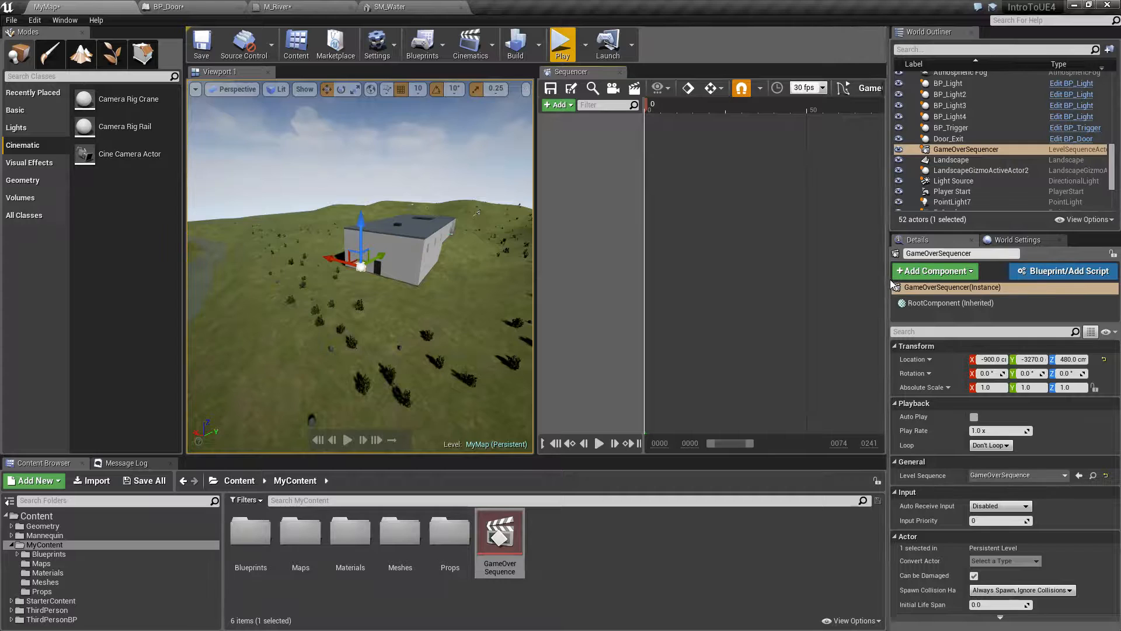
drag(890, 279, 961, 281)
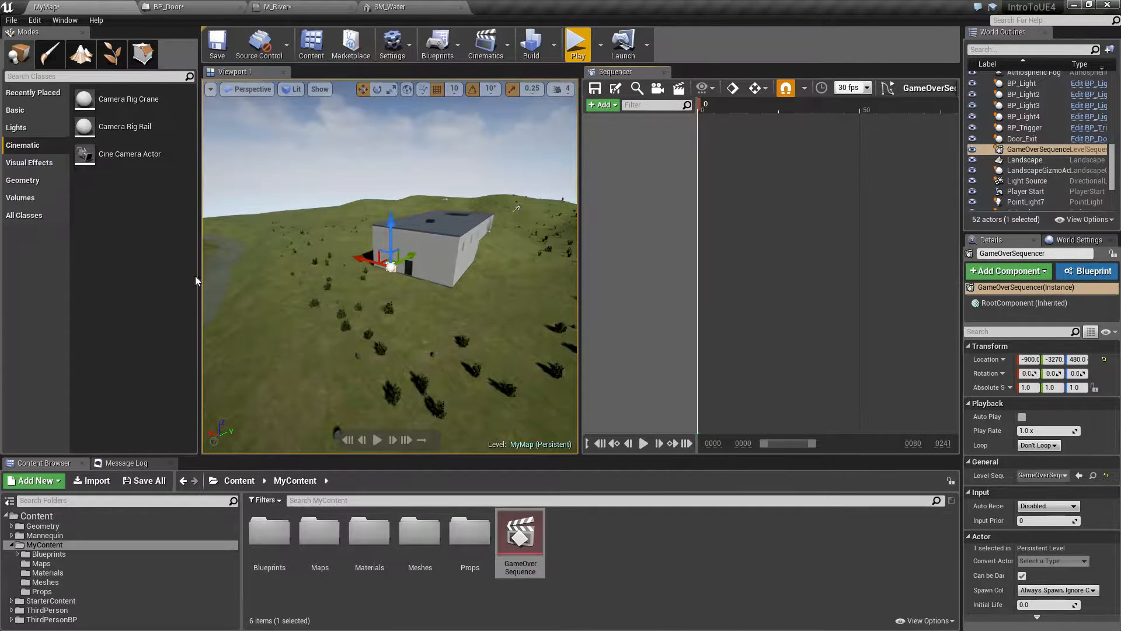
drag(200, 280, 129, 281)
drag(353, 459, 349, 496)
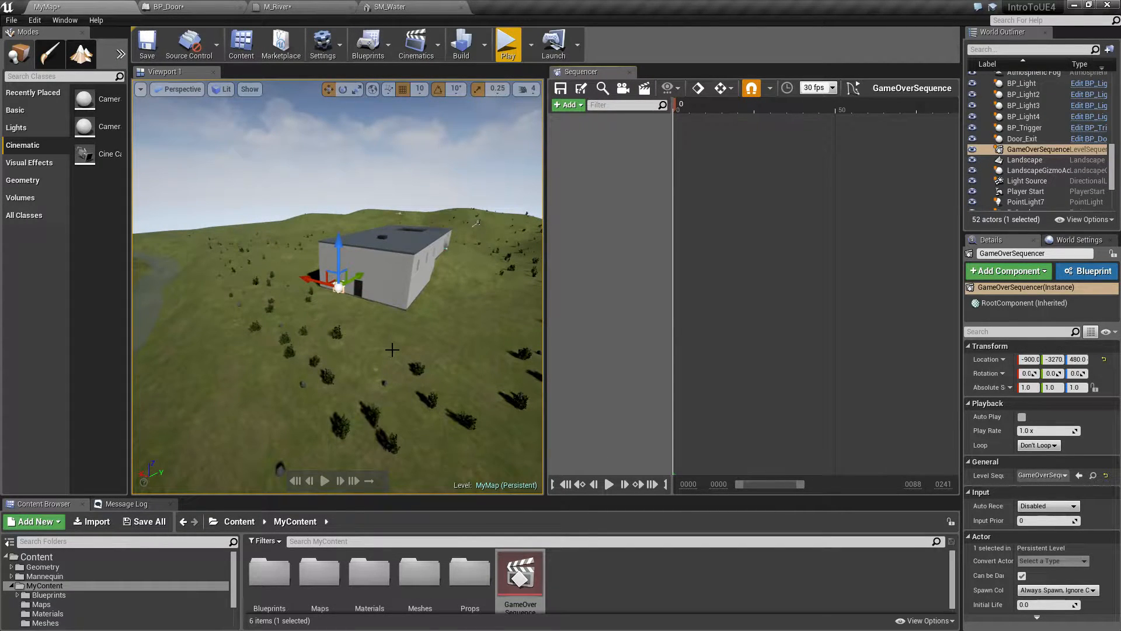
Deselect the sequence actor, and close and reopen the Sequencer from the GameOverSequence asset.
key(w)
right_drag(455, 305, 455, 280)
key(Escape)
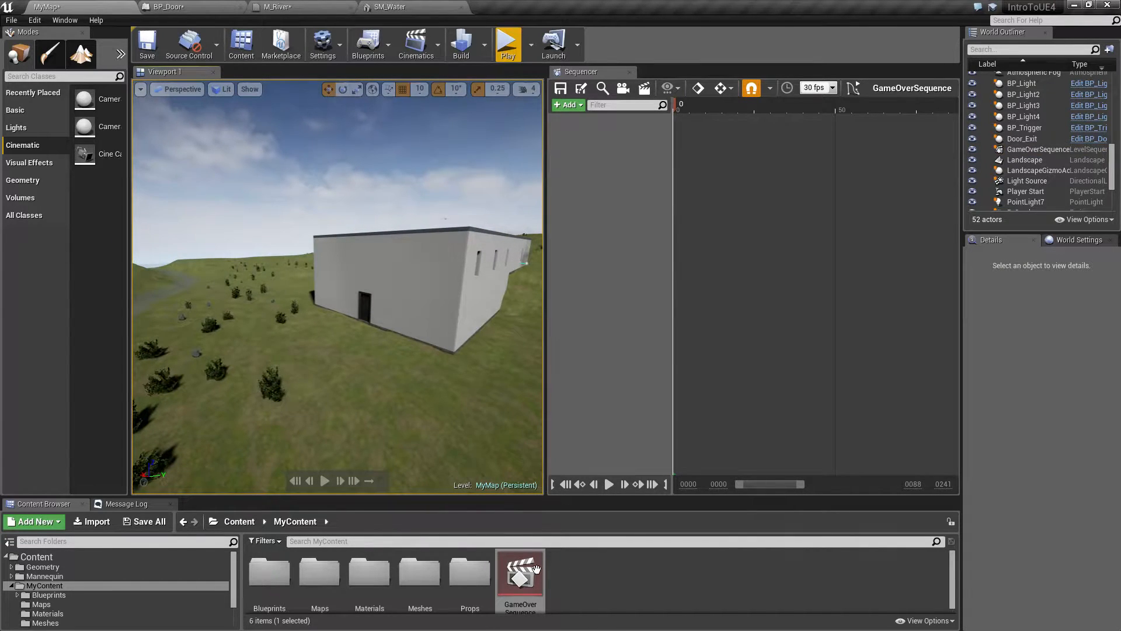
click(630, 73)
mouse_move(578, 331)
right_down()
mouse_move(593, 339)
mouse_move(581, 340)
right_up()
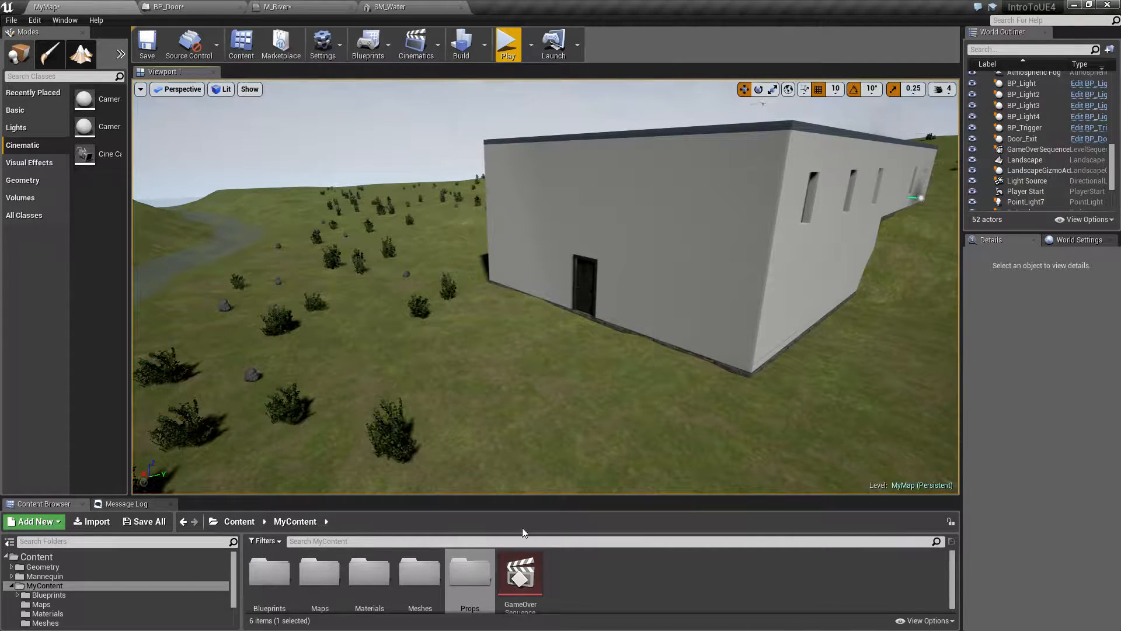
double_click(520, 573)
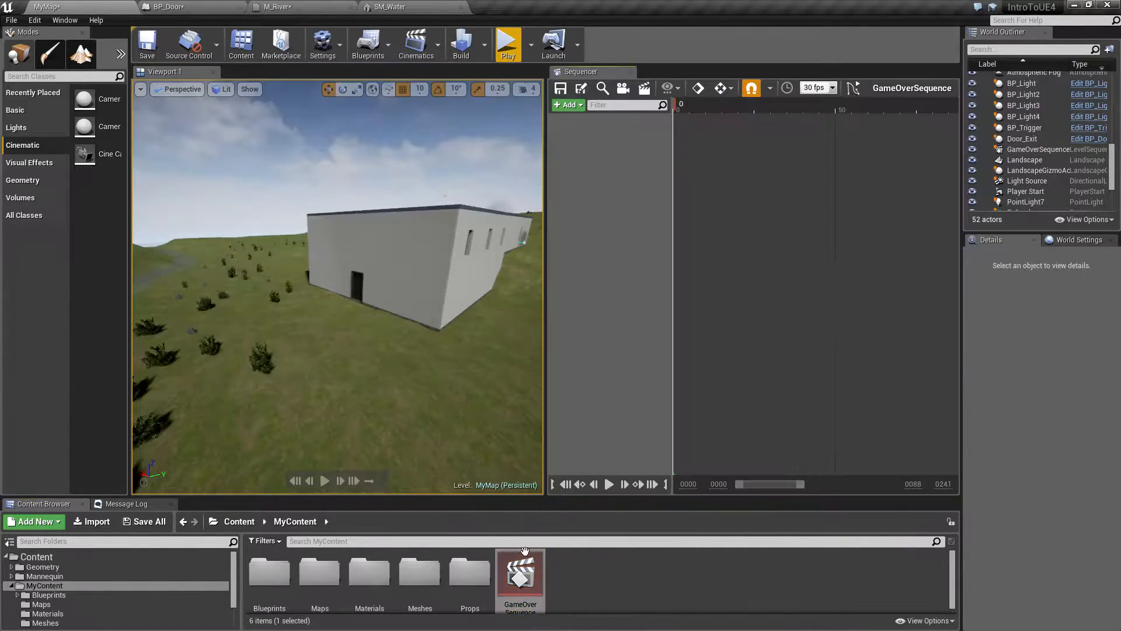
Play the empty sequence repeatedly with the viewport playback controls, rewinding it to the start between runs.
right_drag(441, 292, 353, 358)
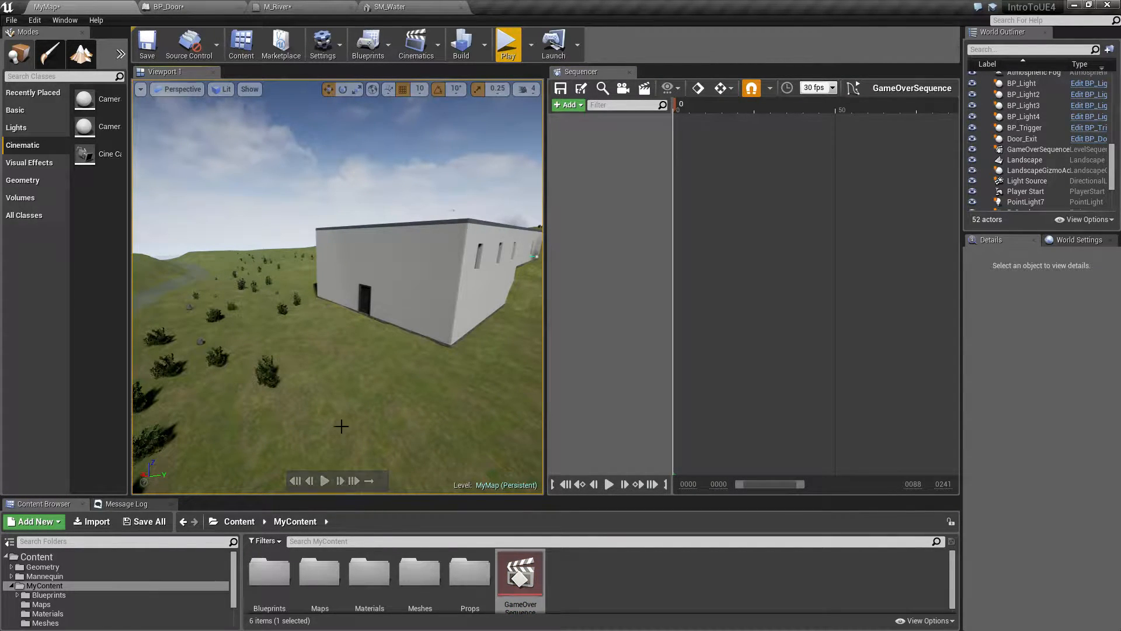
click(325, 480)
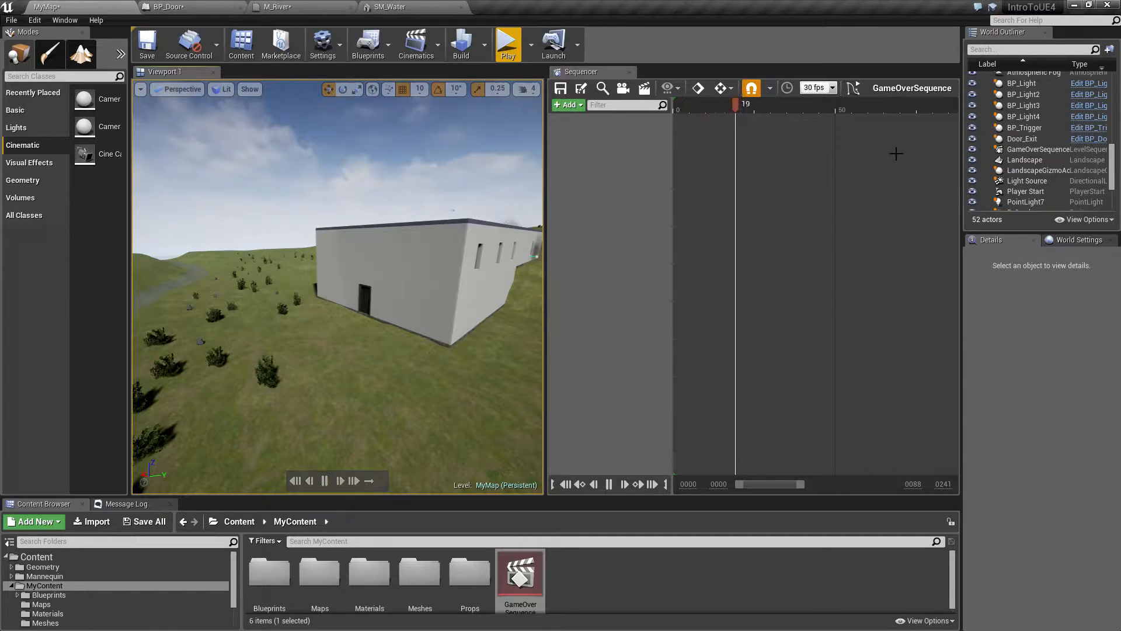
click(295, 481)
click(325, 481)
click(296, 481)
click(325, 480)
Return the playhead to frame 0 and create a cine camera with a camera cut in GameOverSequence.
mouse_move(679, 109)
mouse_down()
mouse_move(807, 103)
mouse_move(670, 112)
mouse_up()
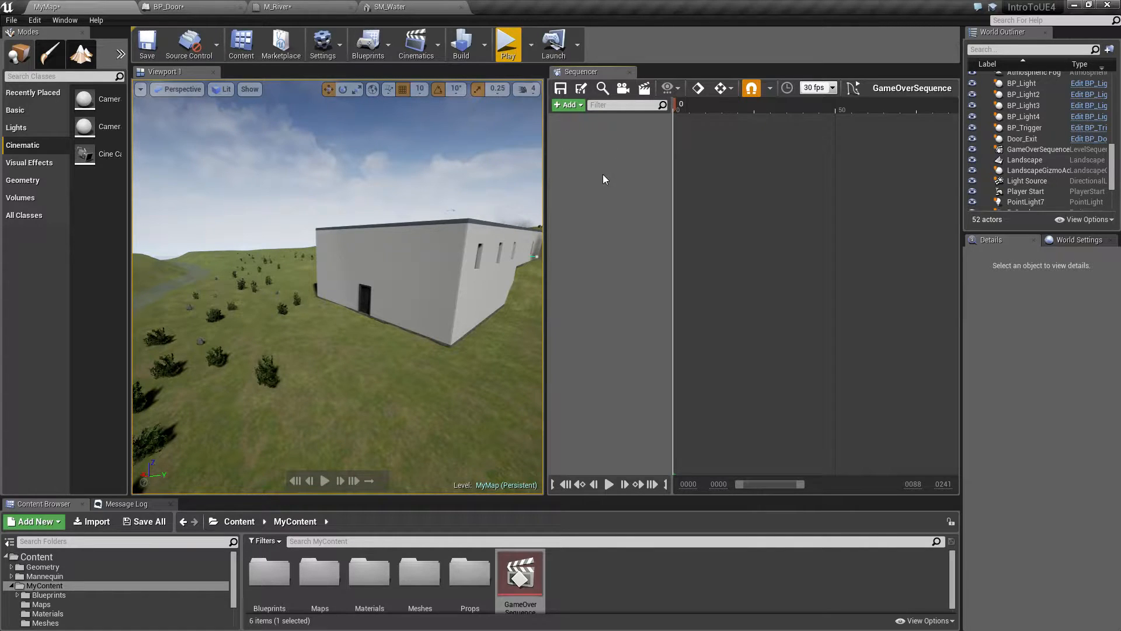
click(623, 89)
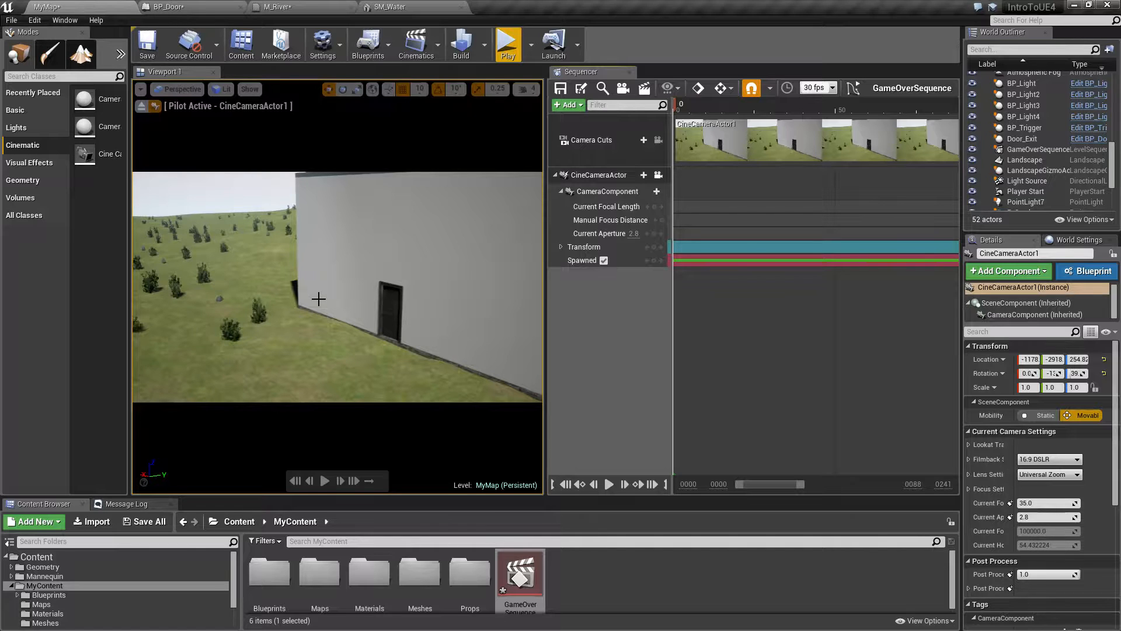
Stop piloting CineCameraActor1, view the building from outside the camera and select the camera in the scene.
click(140, 106)
right_drag(366, 229, 421, 214)
click(346, 206)
key(w)
key(w)
right_drag(381, 328, 351, 324)
click(376, 313)
key(w)
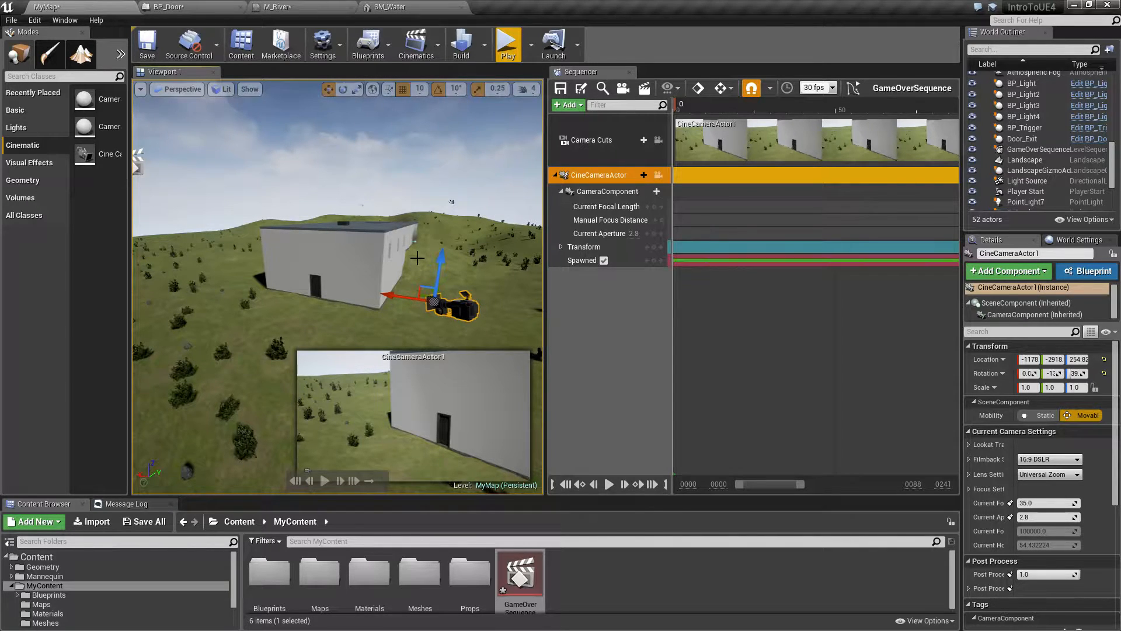
Look for the cine camera in the World Outliner, and reselect it from its Sequencer track.
click(484, 241)
click(459, 294)
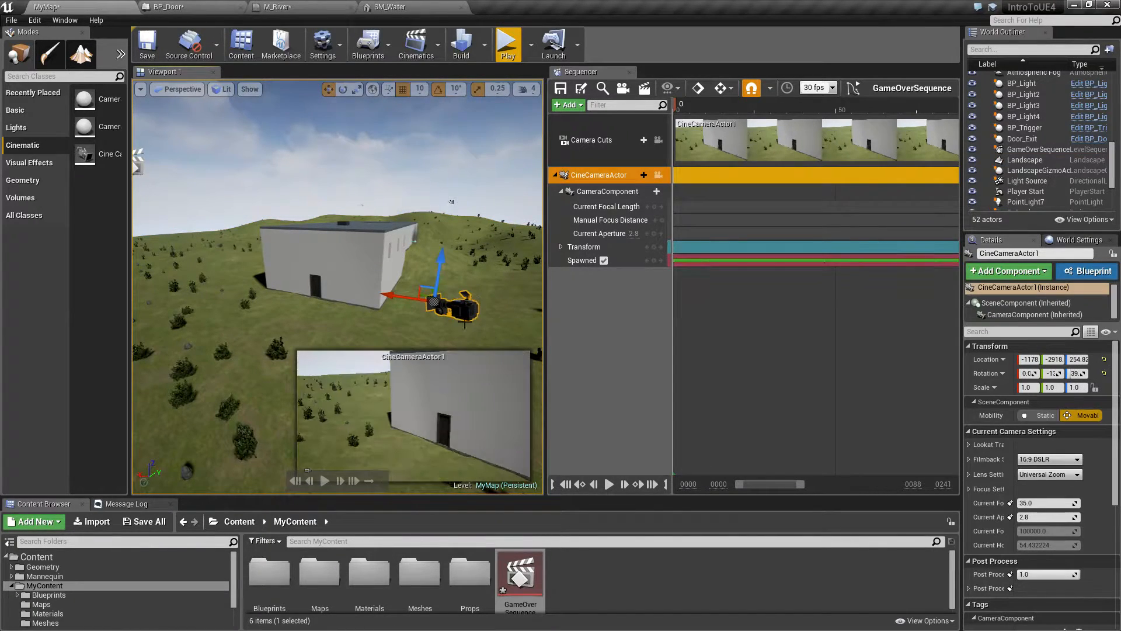
click(482, 238)
scroll(1042, 155, down, 3)
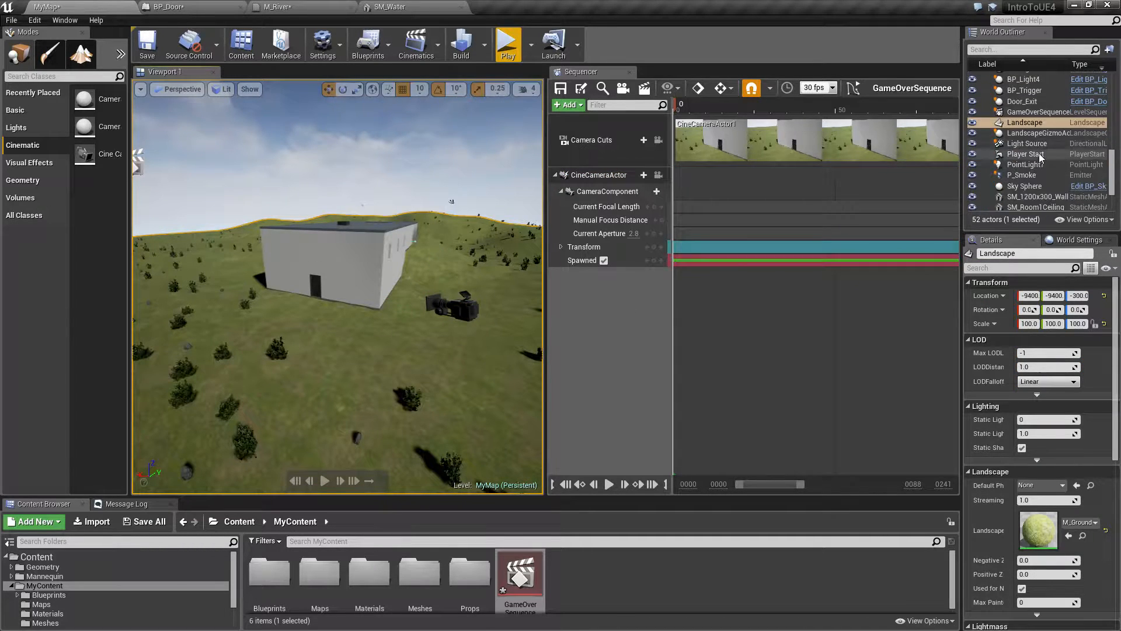
scroll(1045, 175, up, 8)
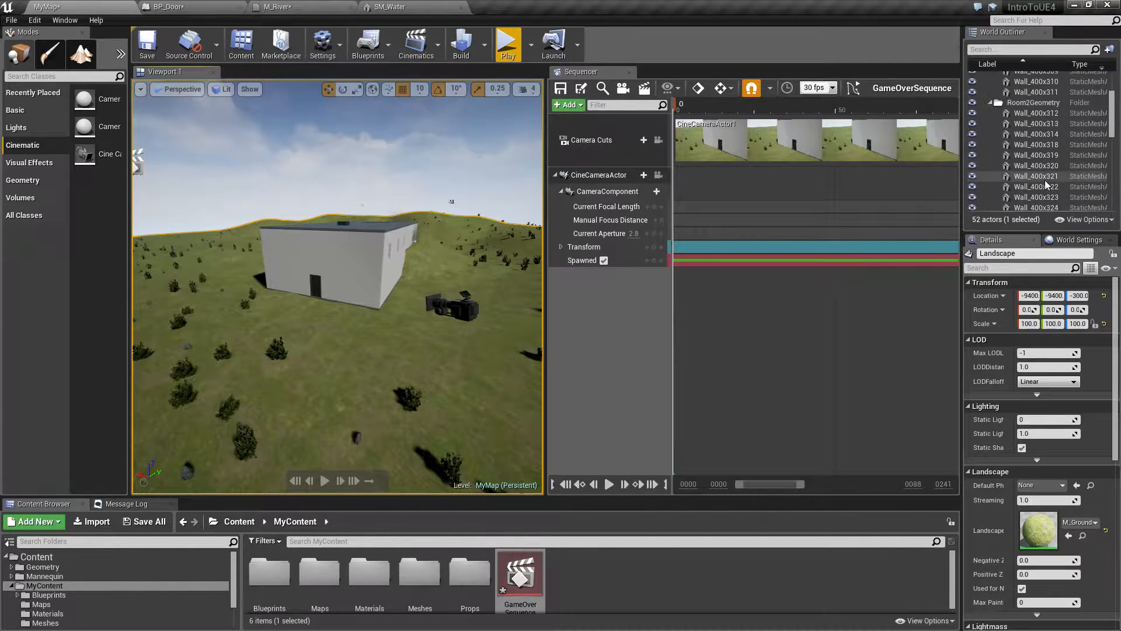
scroll(1046, 179, down, 3)
click(594, 174)
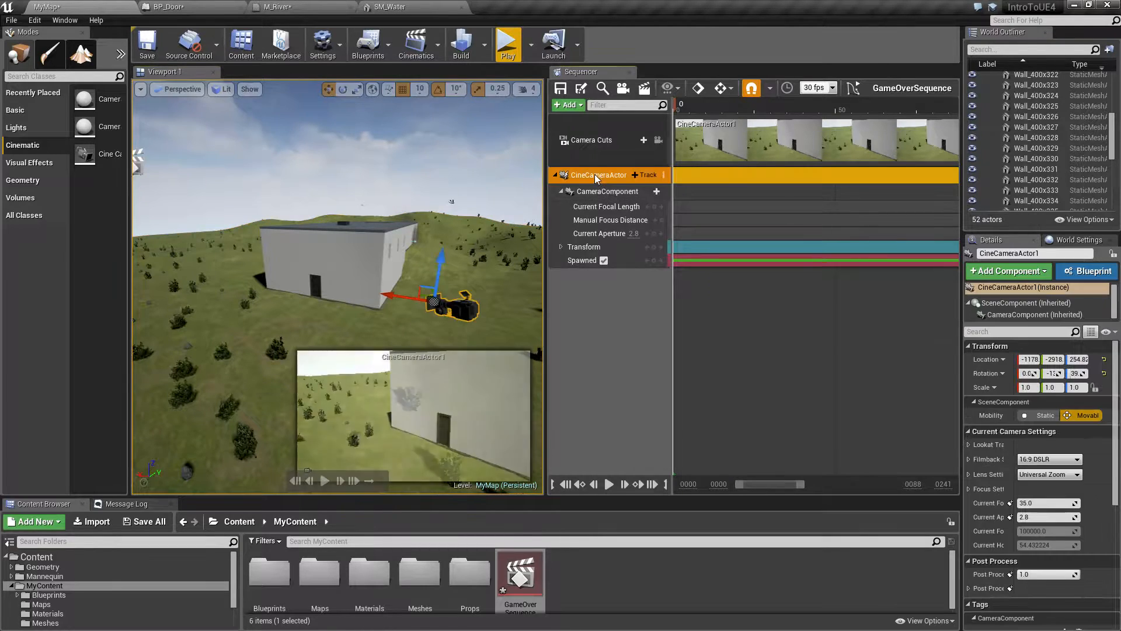
click(442, 295)
click(457, 300)
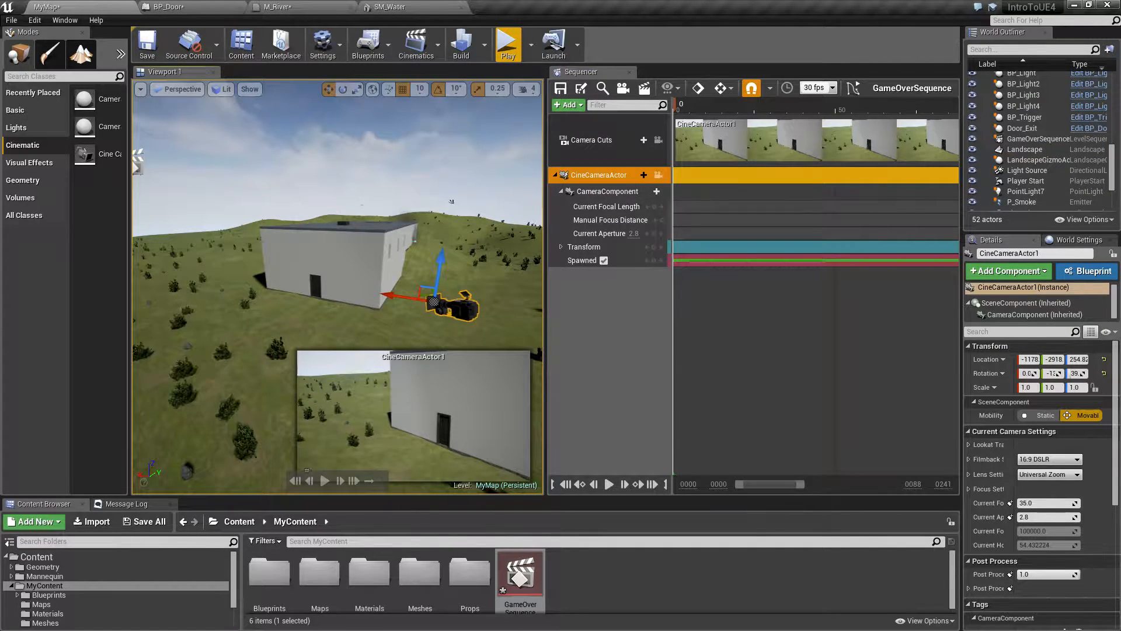
Check the cine camera's actor options, view the building from several sides and reselect the camera.
right_click(465, 308)
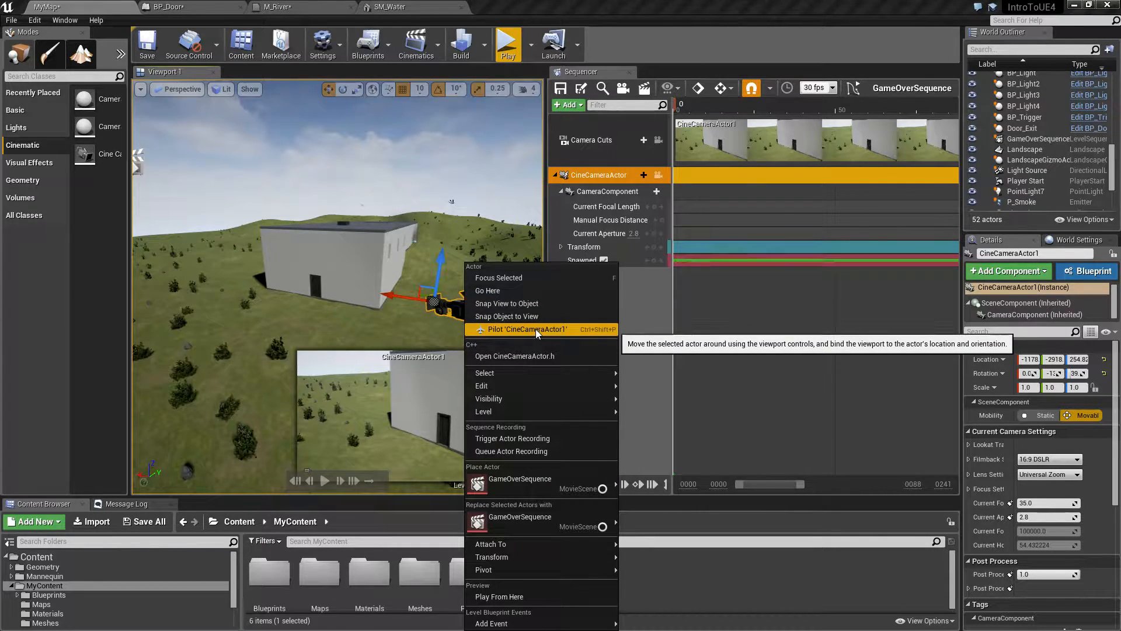
right_drag(393, 241, 379, 247)
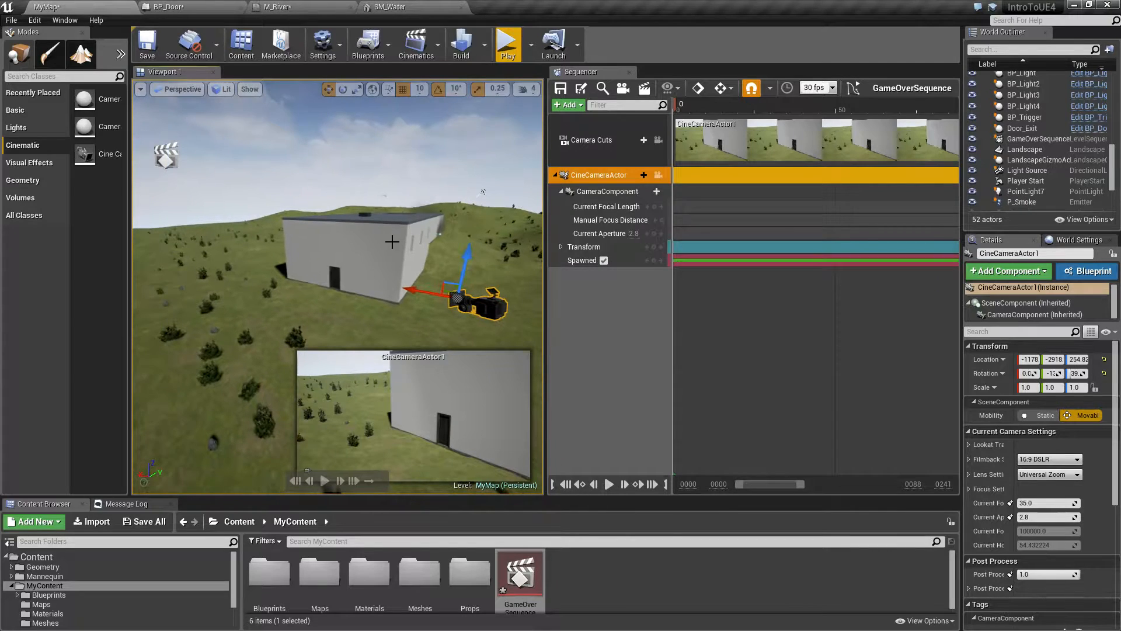
click(393, 241)
mouse_move(418, 322)
right_down()
mouse_move(388, 316)
mouse_move(402, 309)
right_up()
key(Escape)
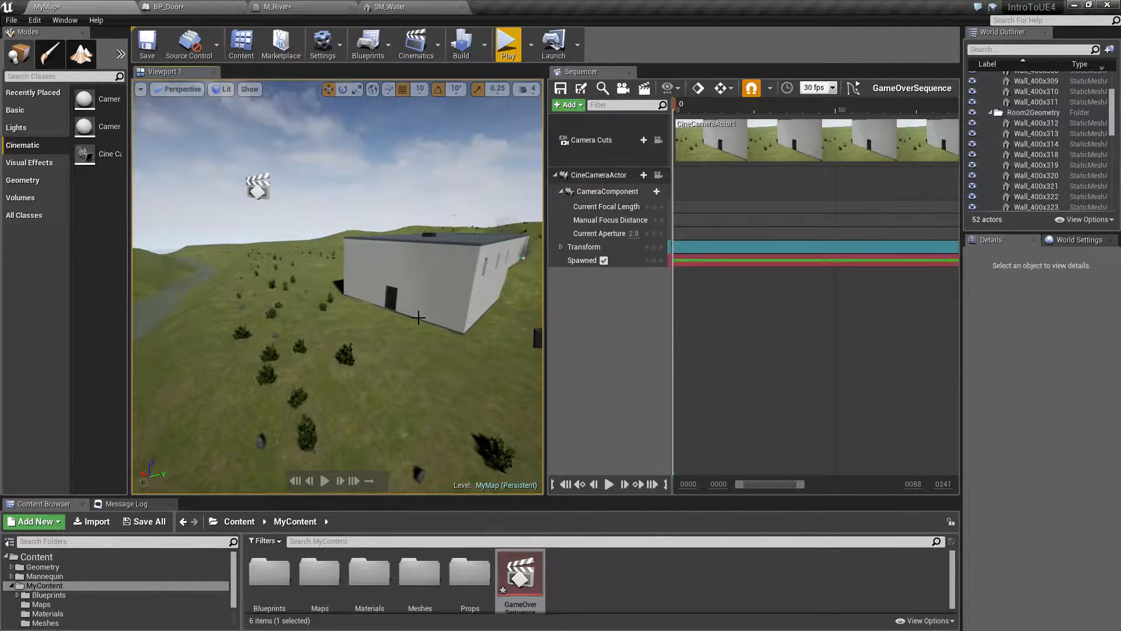
click(407, 256)
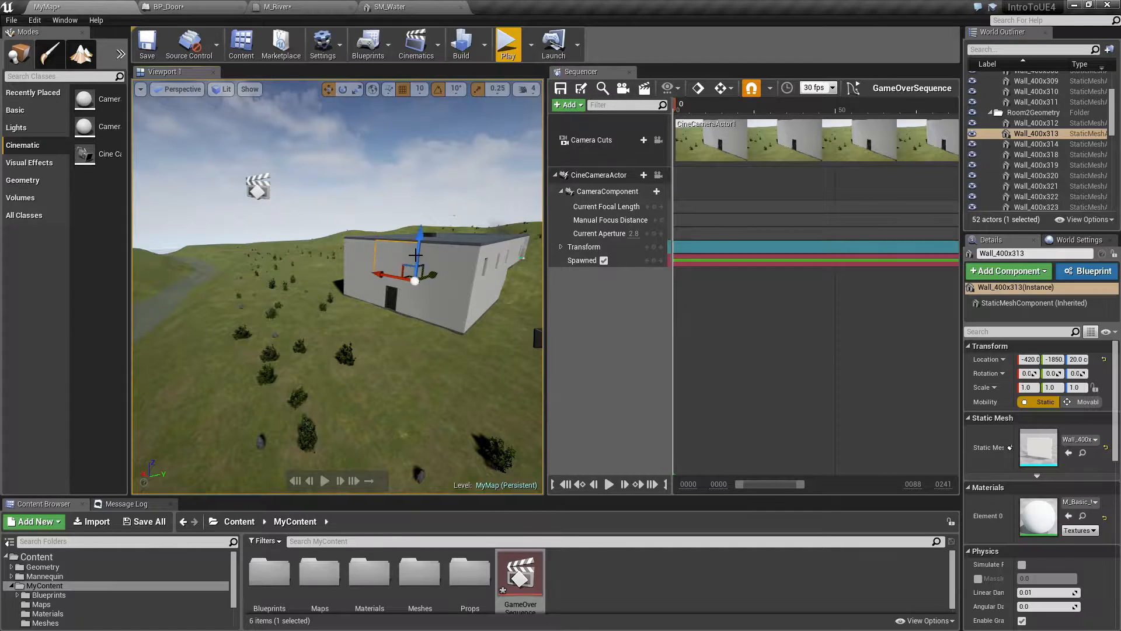
right_drag(405, 292, 433, 273)
right_drag(435, 368, 468, 377)
click(450, 348)
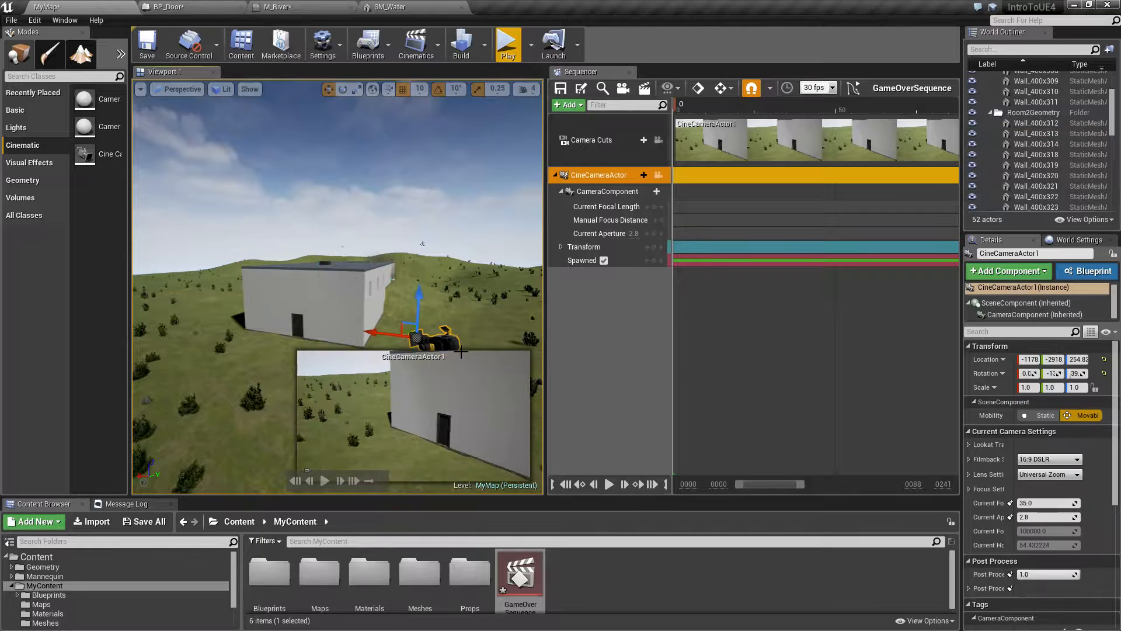
Pilot CineCameraActor1 and move it to a raised view over the building's roof and door side.
right_click(444, 342)
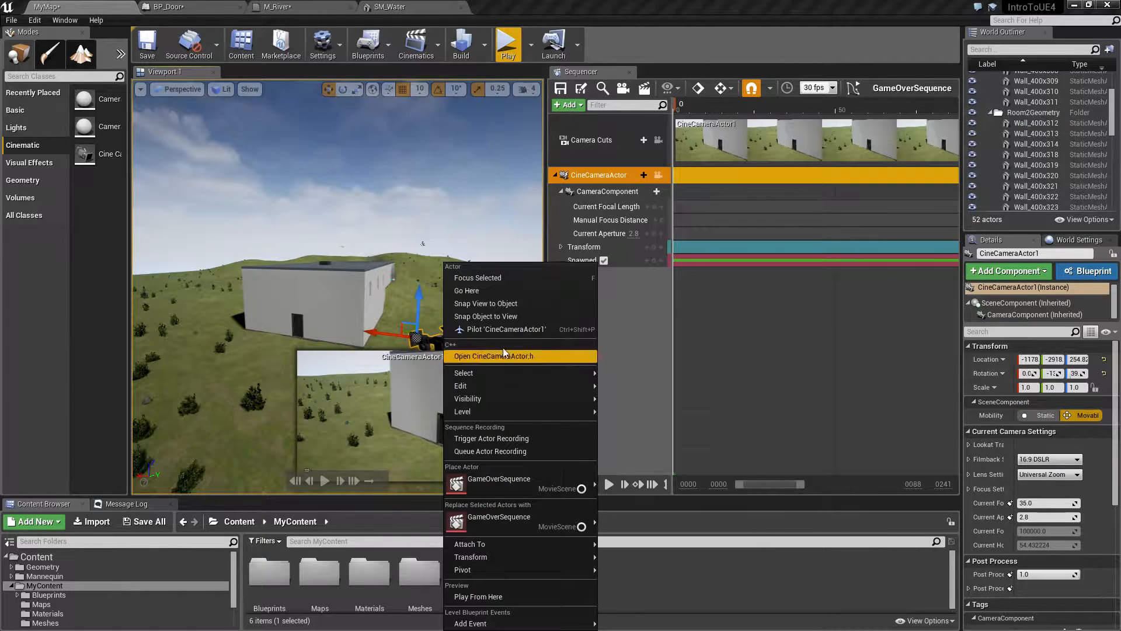
click(500, 328)
right_drag(435, 357, 488, 344)
key(s)
key(w)
key(d)
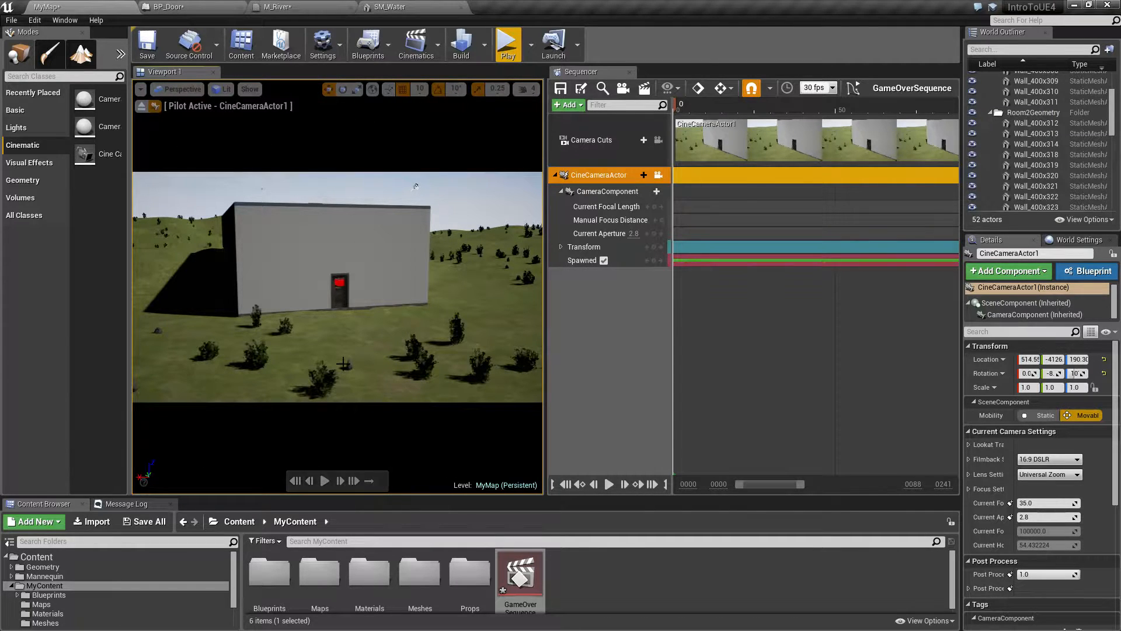
key(w)
right_drag(384, 353, 438, 347)
key(d)
key(s)
key(w)
key(s)
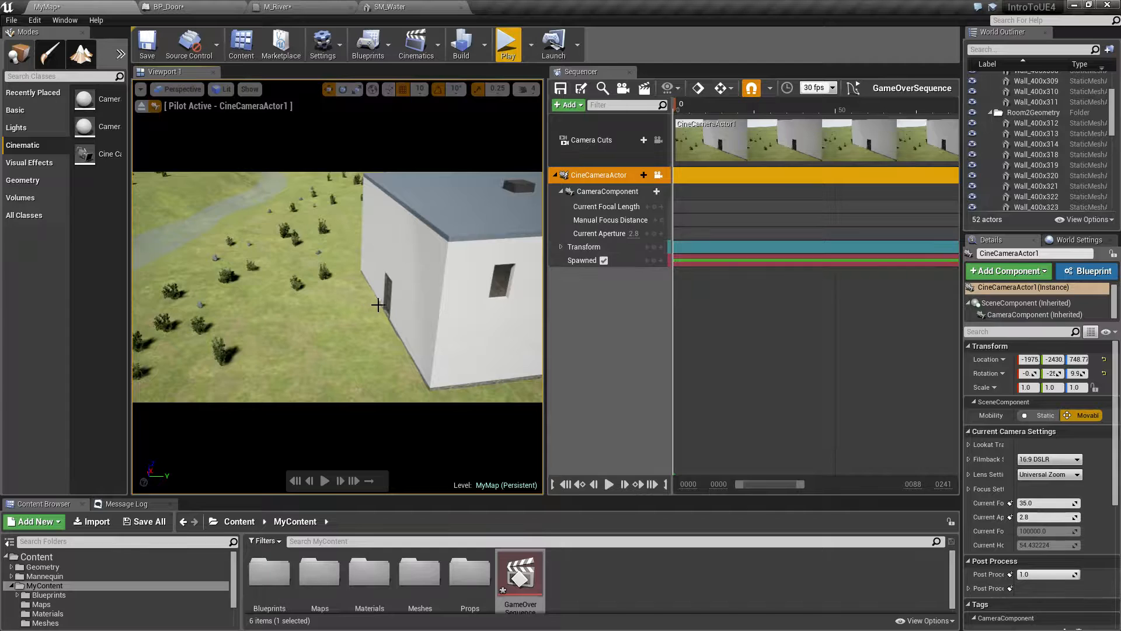
Select the camera's Transform track, switch auto-keying on and off again, and move the playhead to frame 67.
click(585, 248)
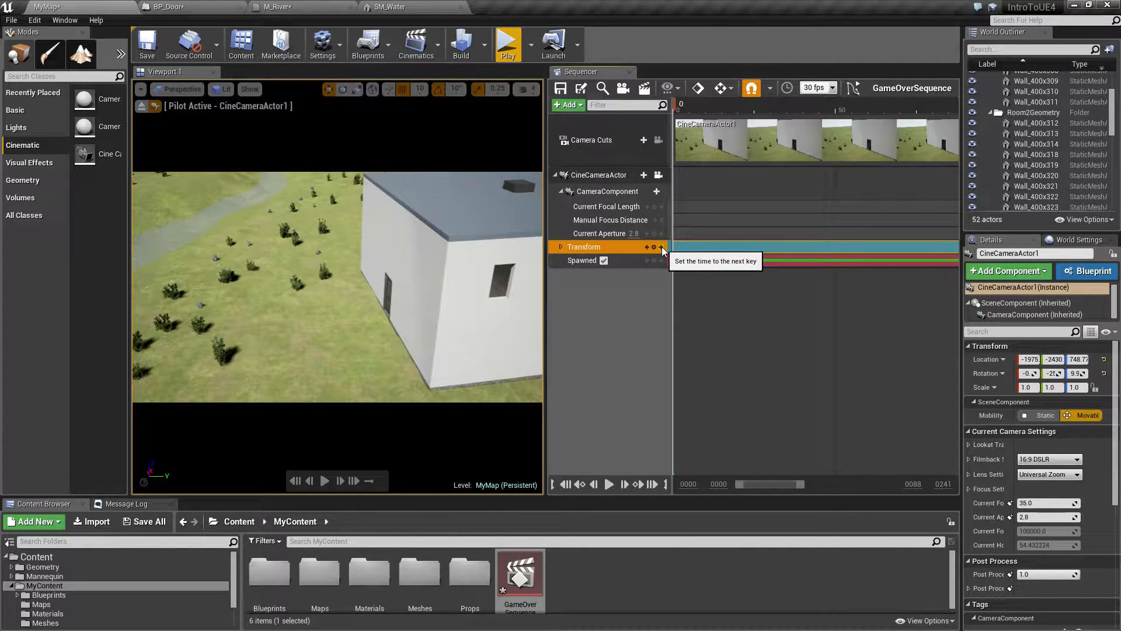
click(720, 88)
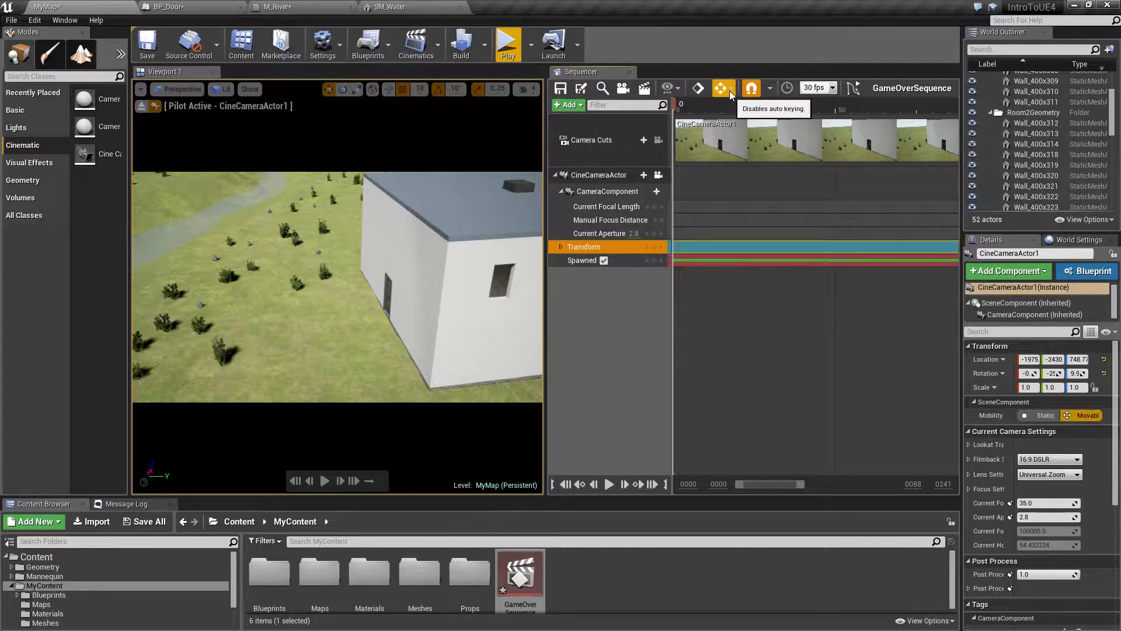
click(730, 90)
drag(680, 106, 890, 109)
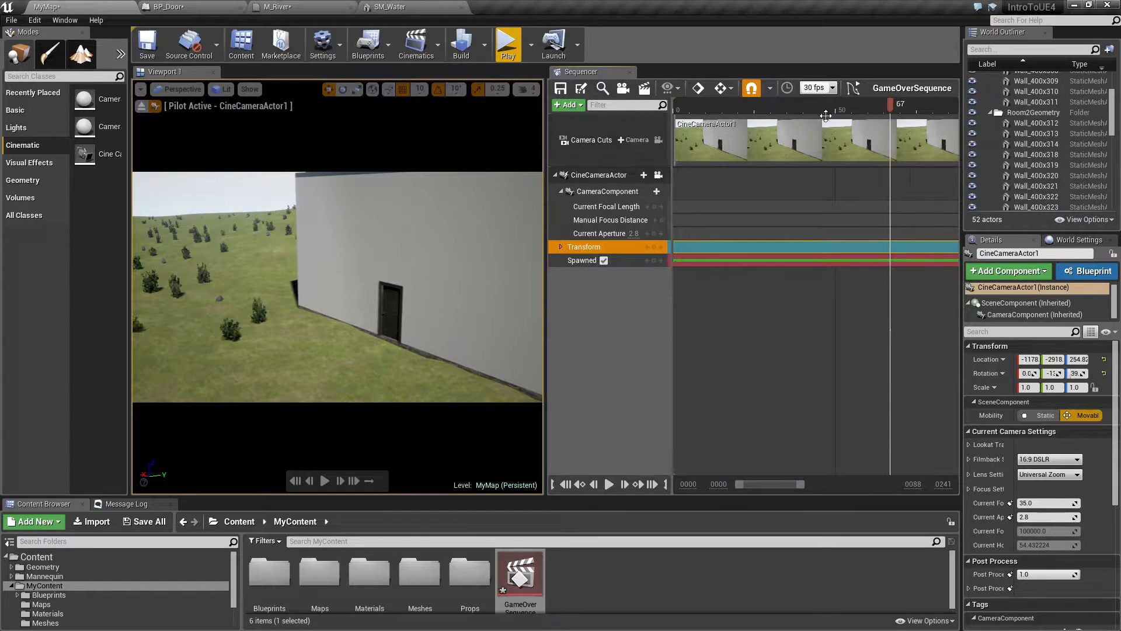
Extend the Sequencer's visible time range to frame 241.
drag(801, 486, 895, 481)
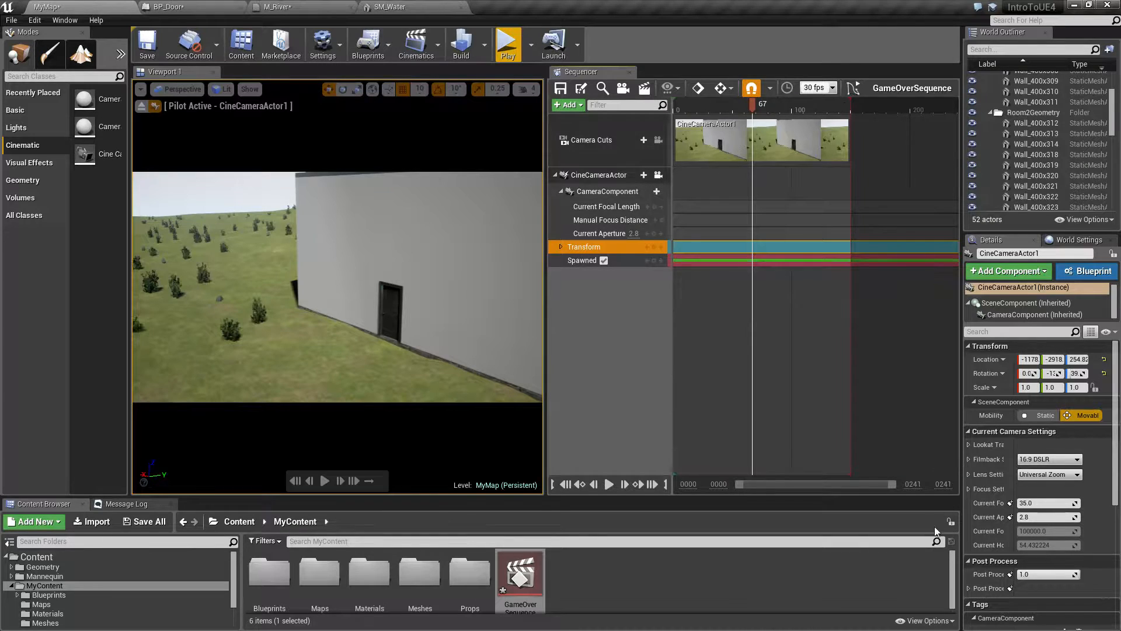
click(915, 485)
drag(892, 483, 916, 483)
mouse_move(898, 485)
mouse_down()
mouse_move(839, 483)
mouse_move(915, 486)
mouse_up()
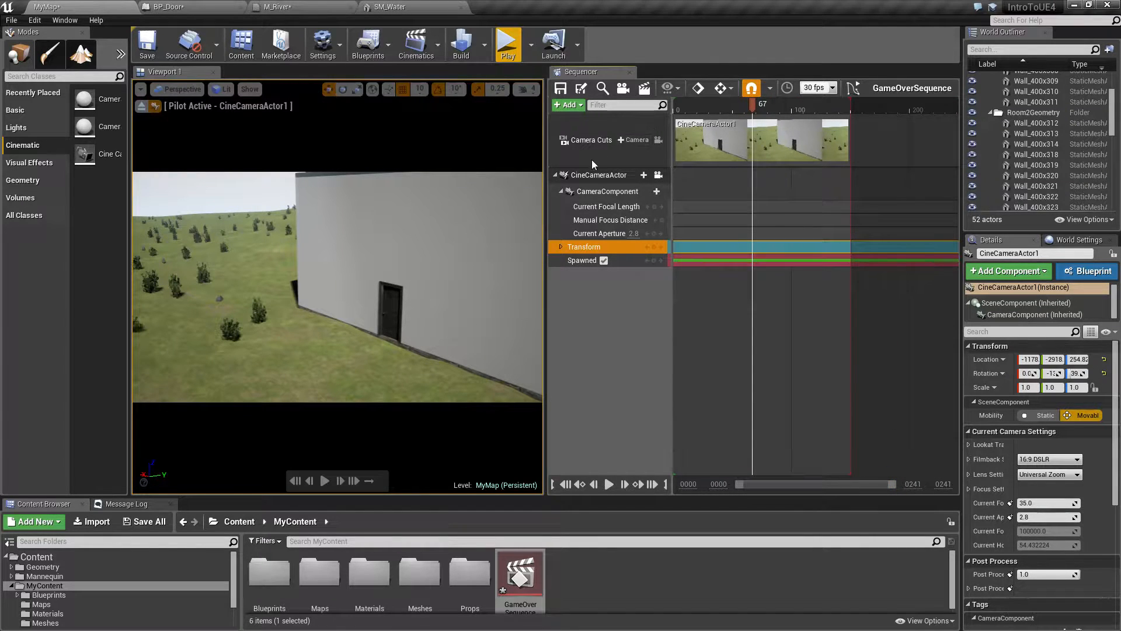
Select the camera cut section, scrub the playhead past its end to frame 152 and return to frame 0.
click(849, 120)
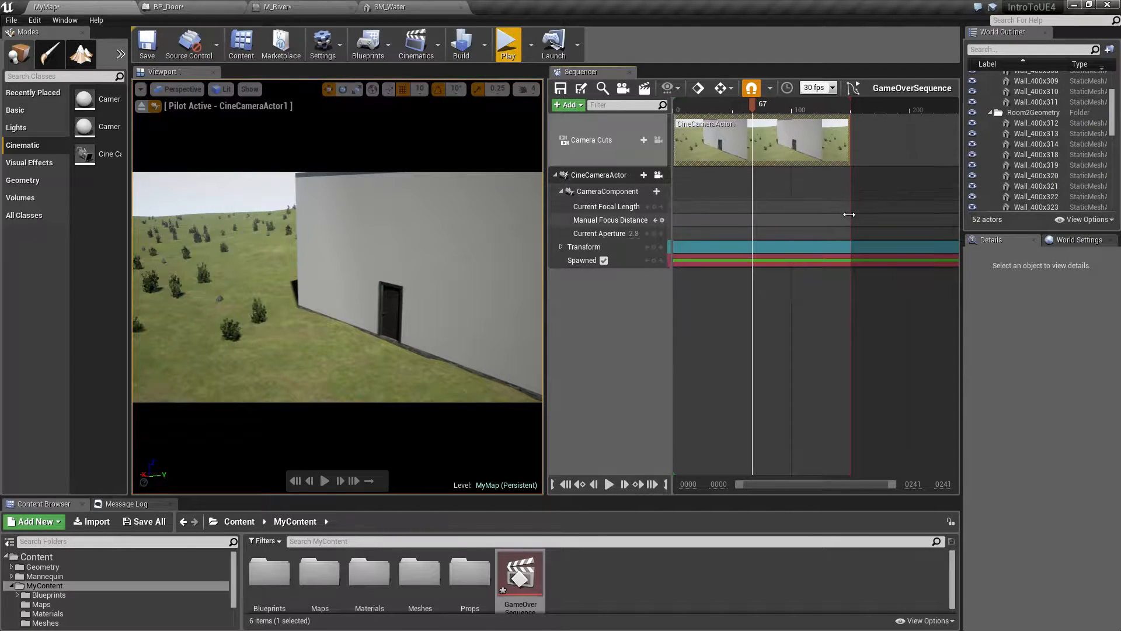
drag(752, 105, 852, 109)
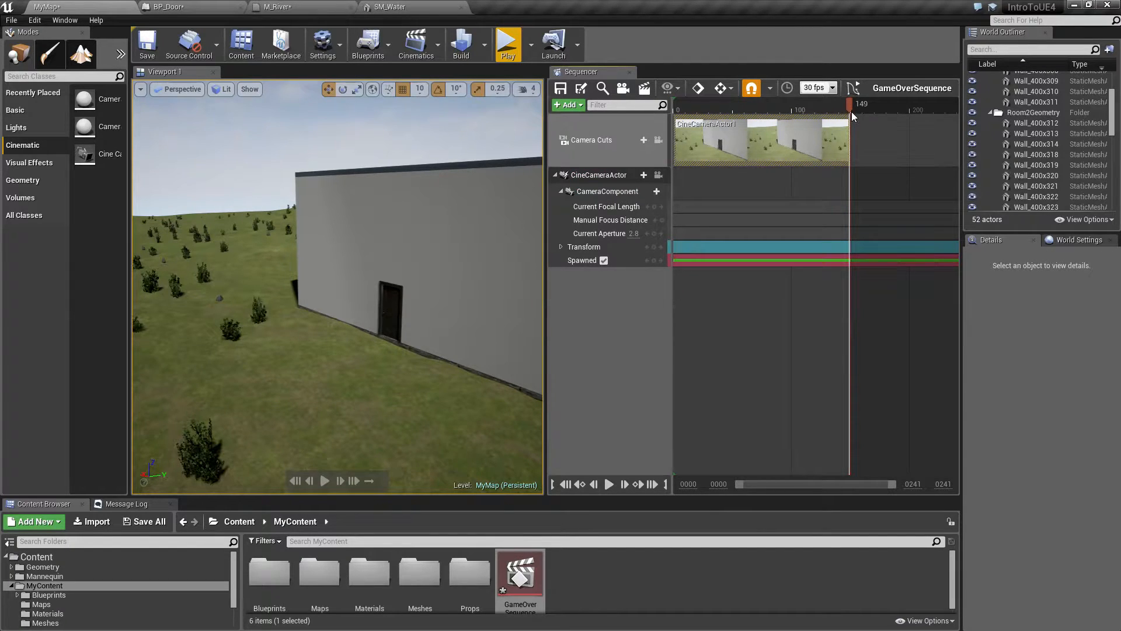
click(852, 110)
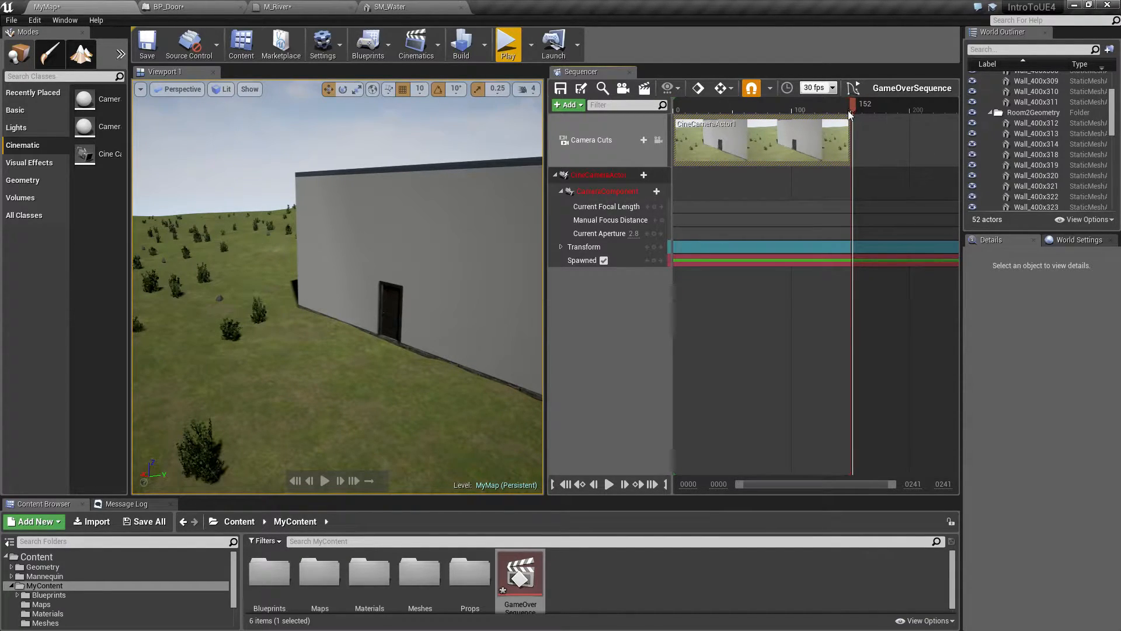
drag(853, 111, 669, 105)
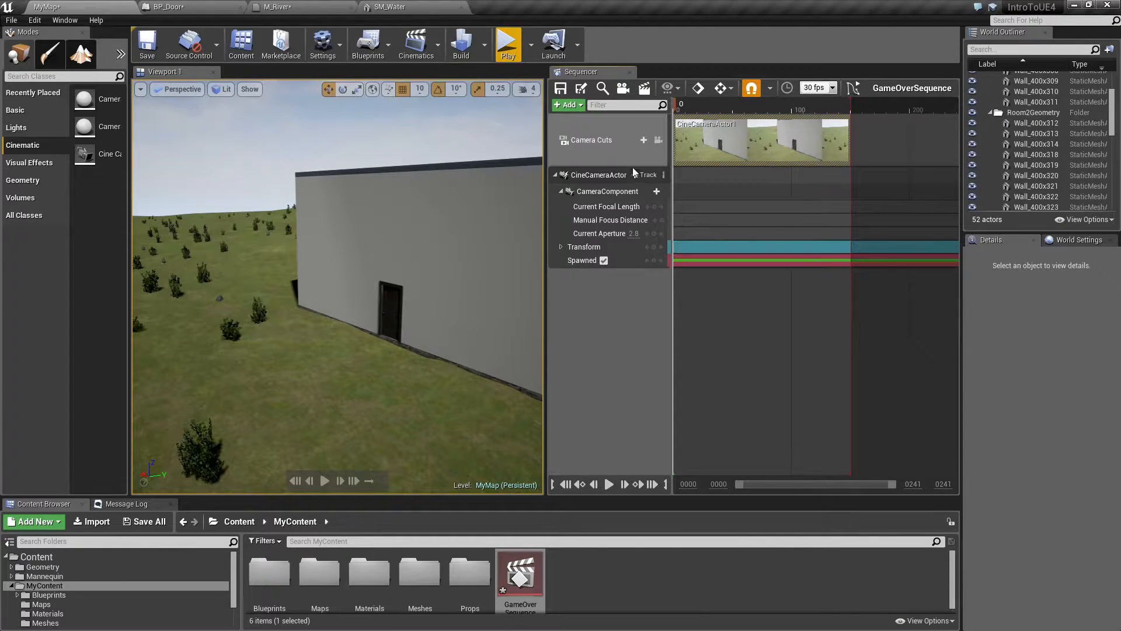
Select the CineCameraActor track, bring the camera into view in the scene and pilot it again.
click(592, 176)
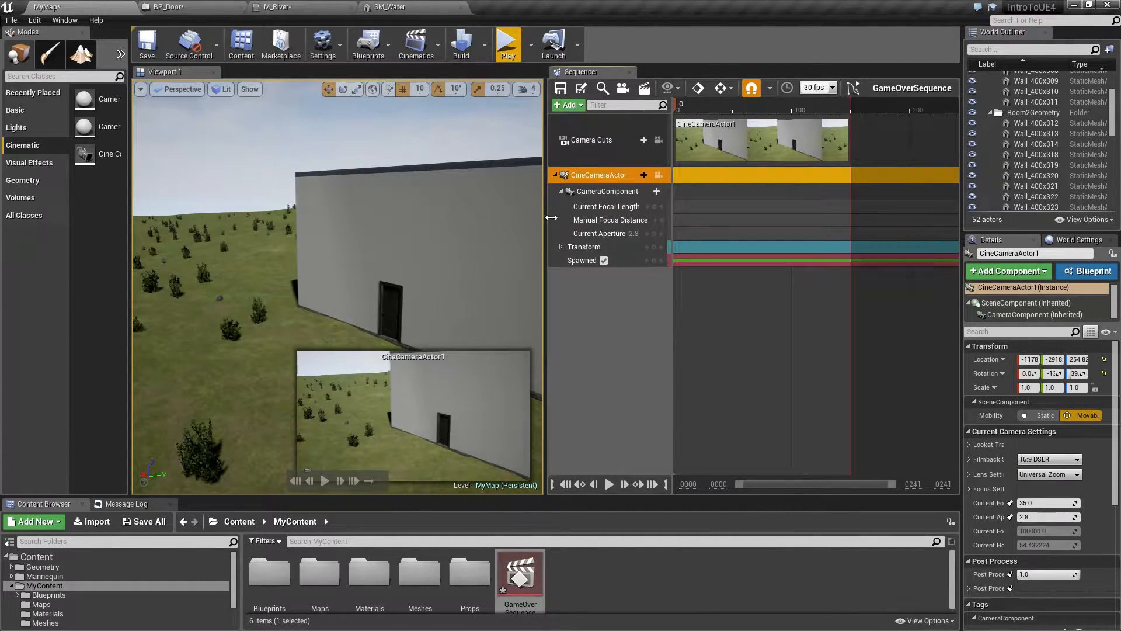
right_click(585, 174)
click(578, 179)
right_drag(390, 313, 441, 342)
key(s)
right_click(389, 311)
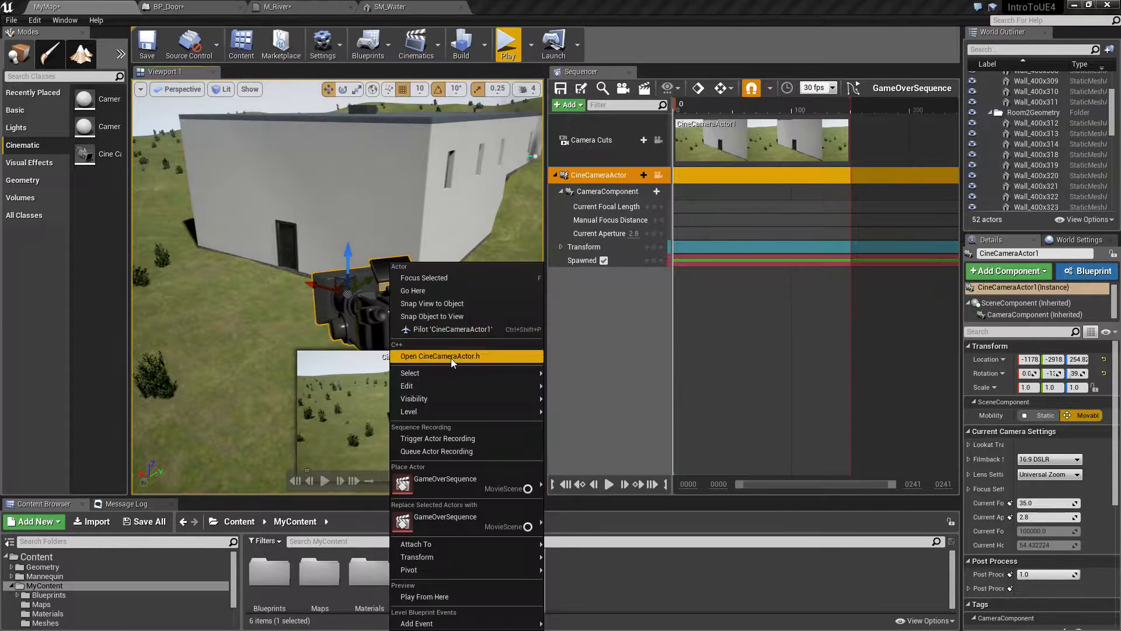
click(451, 322)
Move the piloted camera to a raised view along the building's door side without keying it, and scrub at frame 0.
key(s)
right_drag(404, 309, 301, 327)
key(d)
key(d)
key(d)
key(a)
key(s)
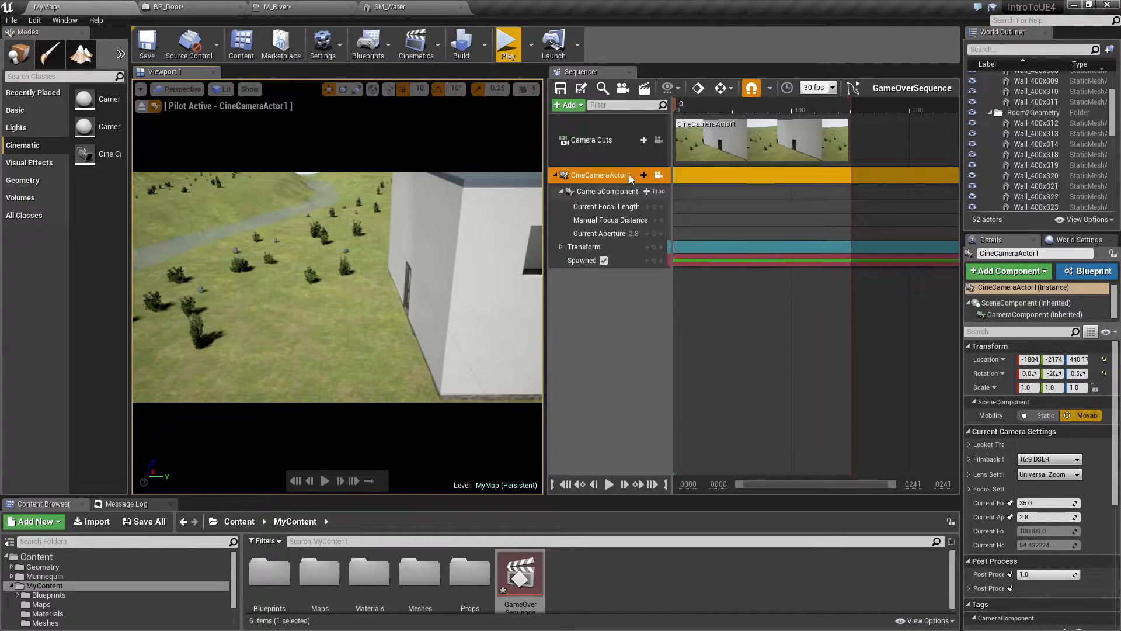
mouse_move(675, 109)
mouse_down()
mouse_move(724, 110)
mouse_move(668, 109)
mouse_up()
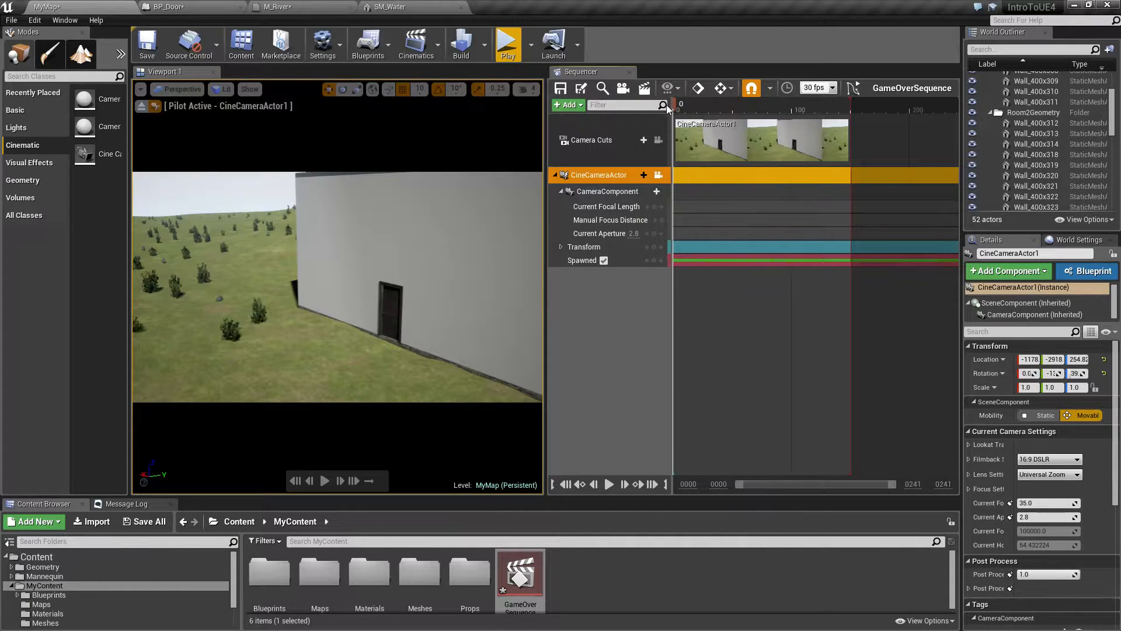
Add a Transform key for the camera at frame 0, and move the piloted camera to a raised view of the landscape.
click(655, 248)
key(s)
right_drag(337, 286, 464, 295)
key(a)
key(d)
key(a)
key(w)
key(a)
right_click(463, 295)
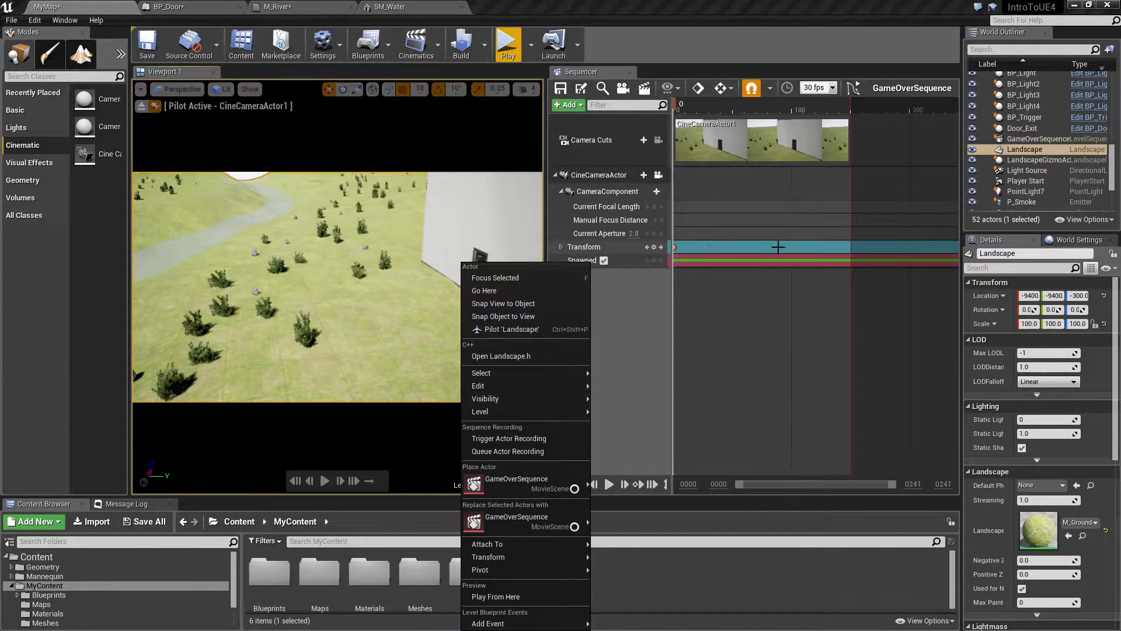
Turn the camera toward the building's door side, and delete the Transform key at frame 0.
click(675, 246)
right_drag(467, 280, 514, 251)
right_drag(374, 286, 343, 291)
key(s)
right_click(674, 246)
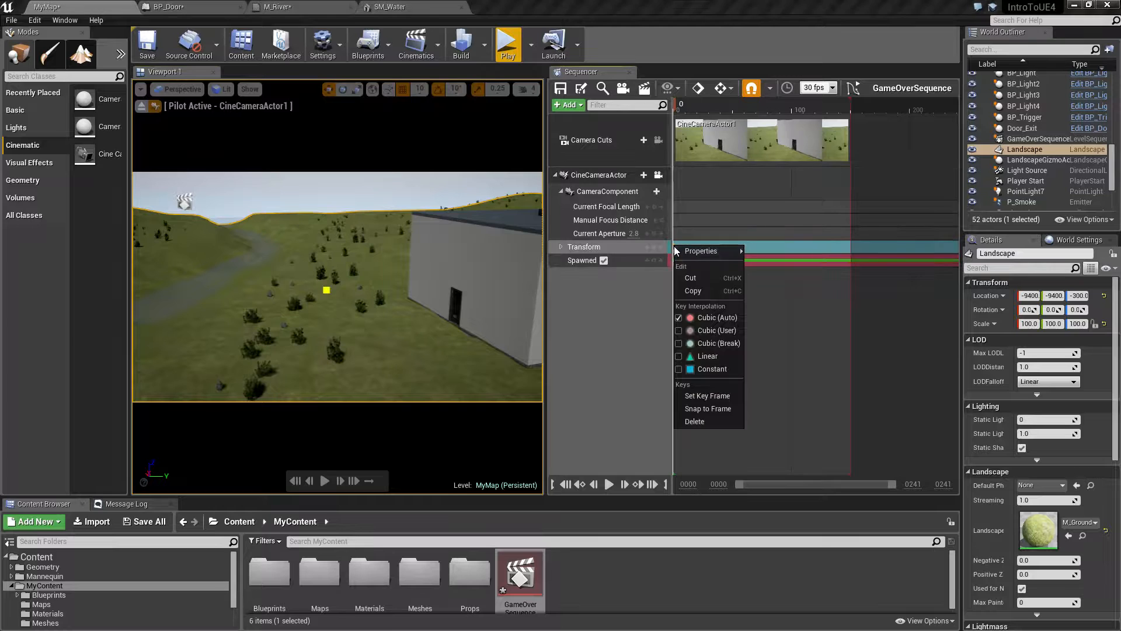
click(727, 418)
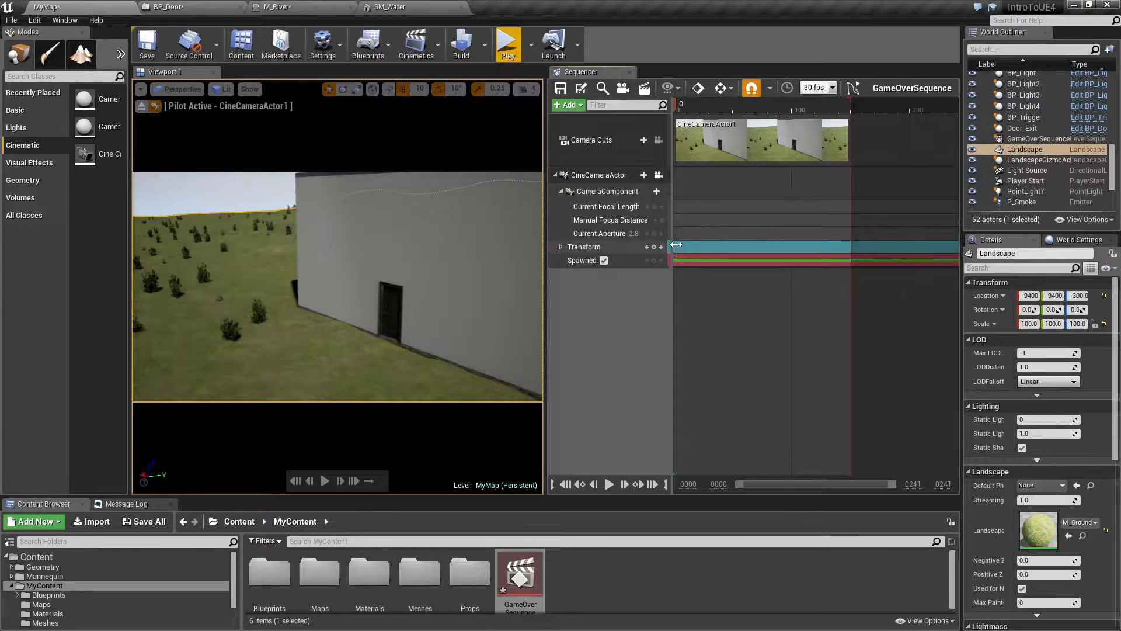
Reposition the piloted camera for the opening shot and key its Transform at frame 0.
key(s)
right_drag(397, 280, 148, 177)
click(654, 248)
Move the playhead to frame 60, frame the building's door wall from above and key the camera's Transform.
drag(676, 107, 744, 104)
right_drag(503, 275, 681, 292)
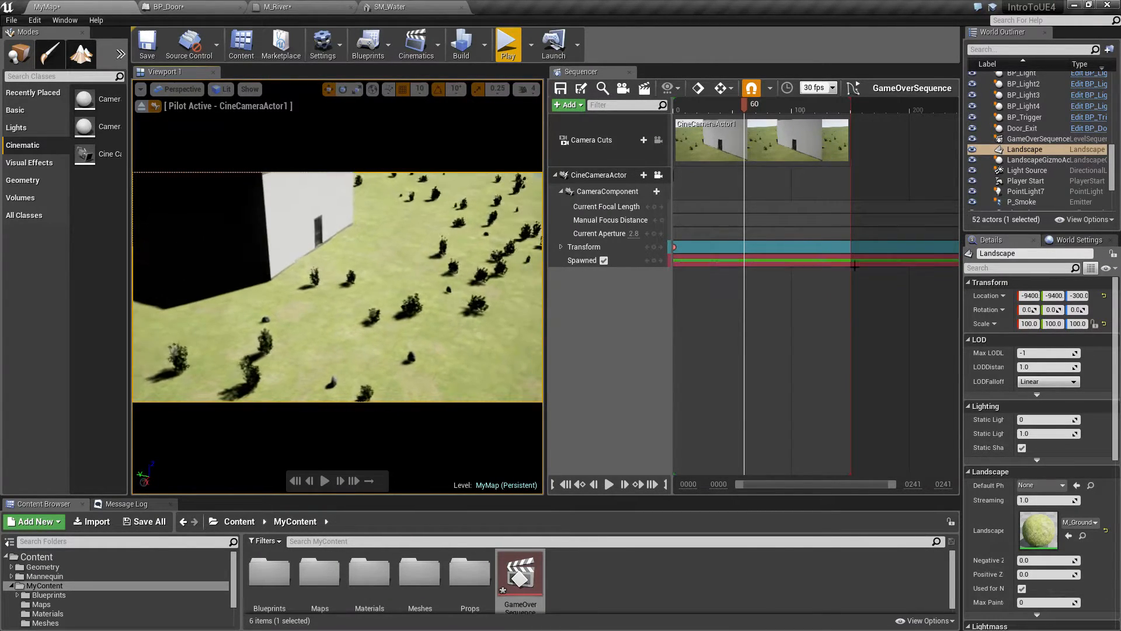
click(654, 248)
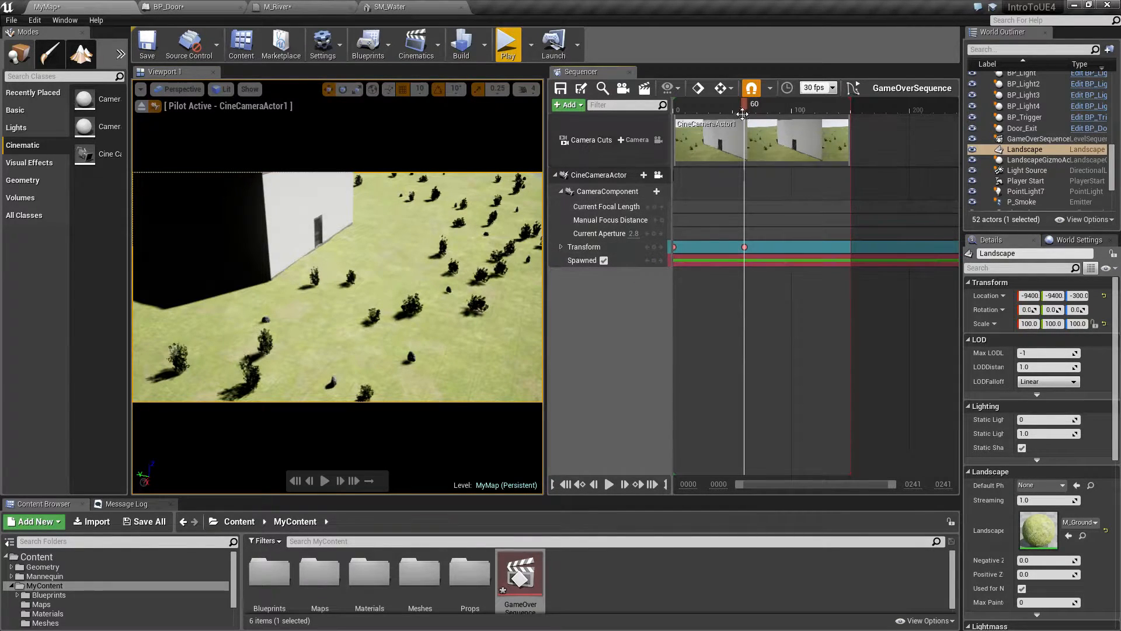
Move the playhead to frame 91, lower the camera to a near-ground view of the building and scrub to frame 90.
drag(743, 106, 780, 107)
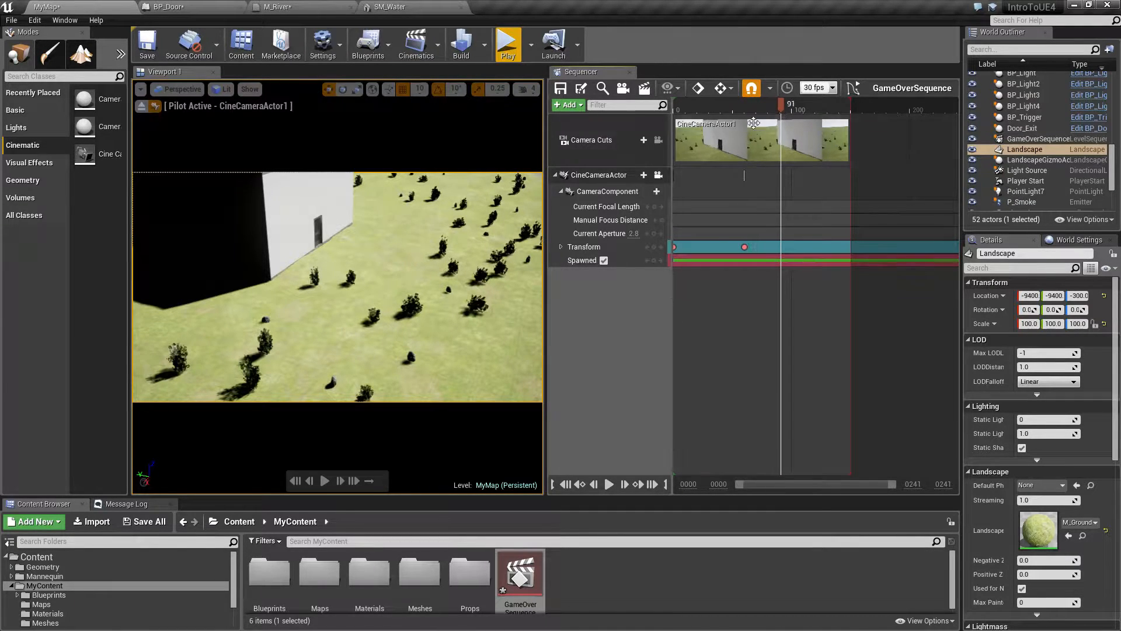
right_drag(453, 268, 445, 244)
key(q)
key(q)
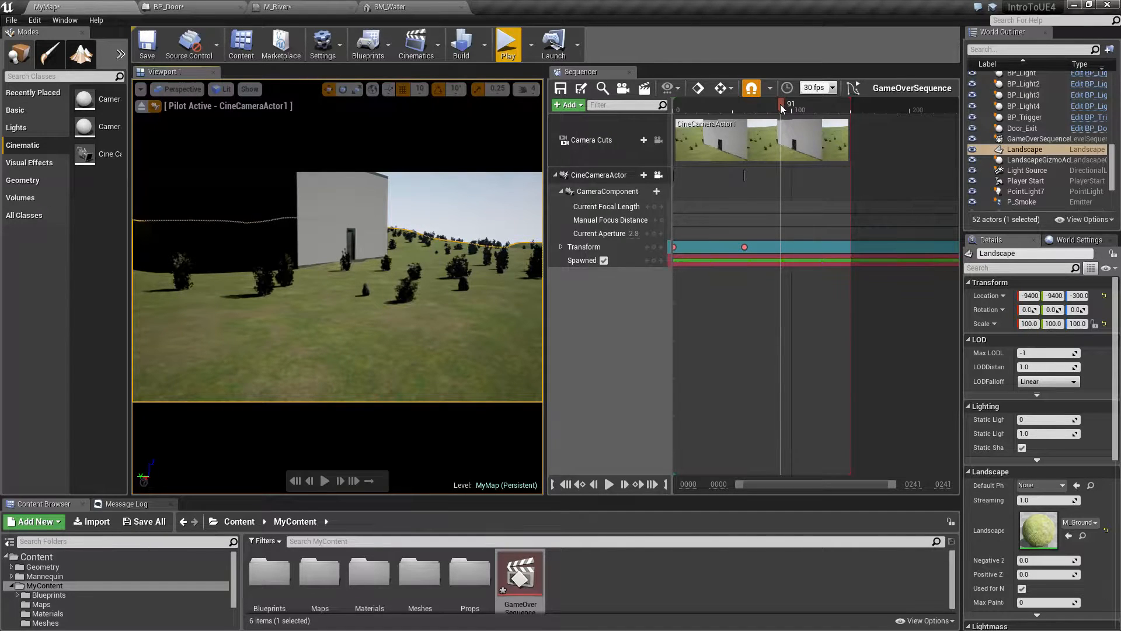
mouse_move(779, 103)
mouse_down()
mouse_move(793, 105)
mouse_move(780, 106)
mouse_up()
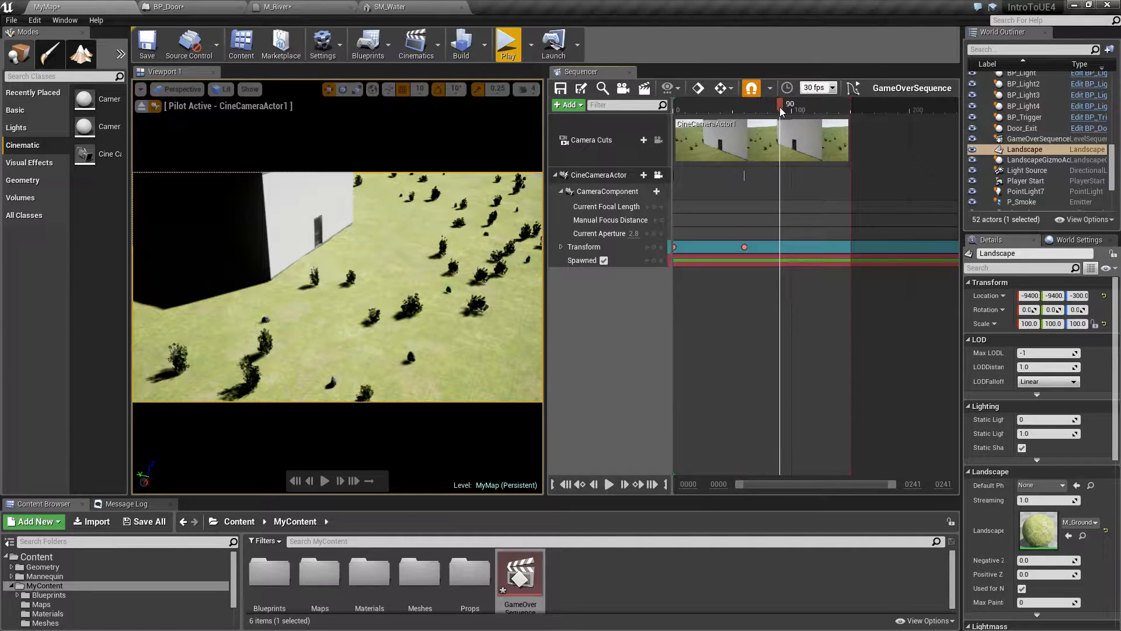
Turn the piloted camera and key its Transform at frame 90, and key a pulled-back view low over the river at frame 120.
right_drag(413, 320, 153, 182)
click(654, 247)
drag(780, 105, 816, 108)
mouse_move(455, 281)
right_down()
mouse_move(453, 315)
mouse_move(433, 313)
mouse_move(449, 301)
mouse_move(435, 292)
mouse_move(468, 293)
right_up()
key(s)
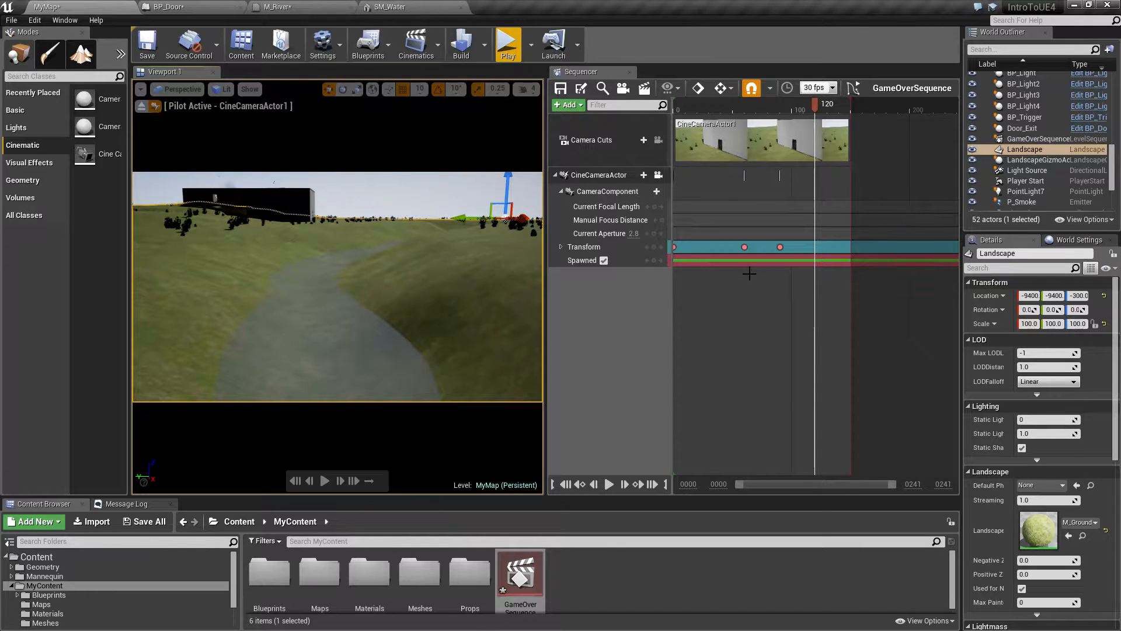
click(654, 247)
Scrub the playhead back and forth between frame 51 and the sequence's end to check where the camera is active.
drag(816, 108, 854, 106)
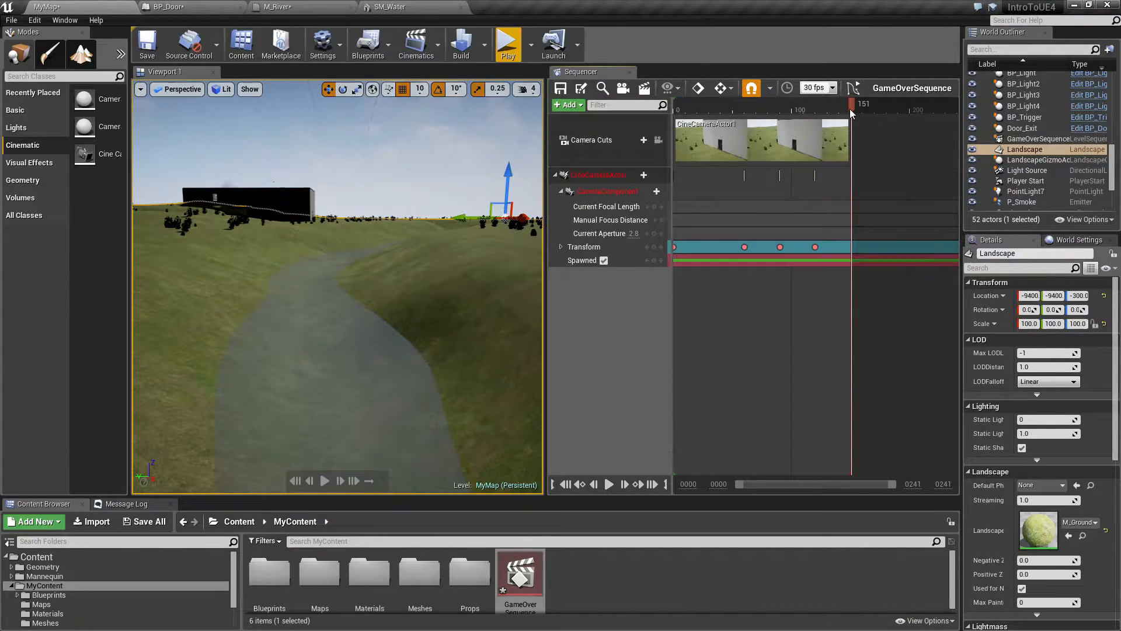
drag(847, 107, 850, 107)
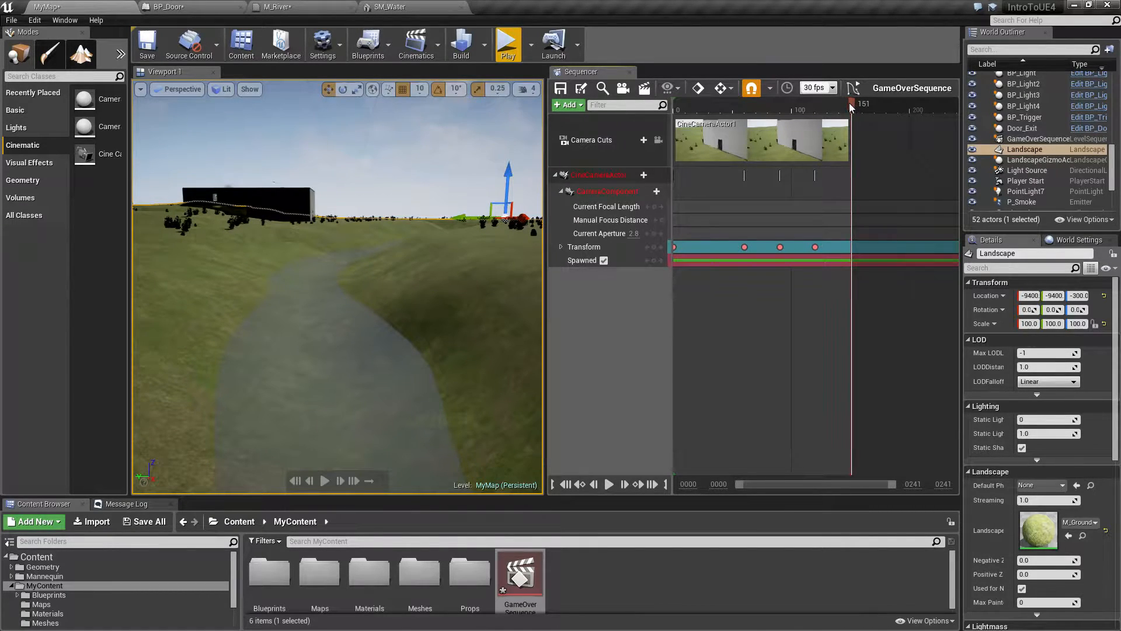
mouse_move(852, 103)
mouse_down()
mouse_move(670, 110)
mouse_move(851, 119)
mouse_up()
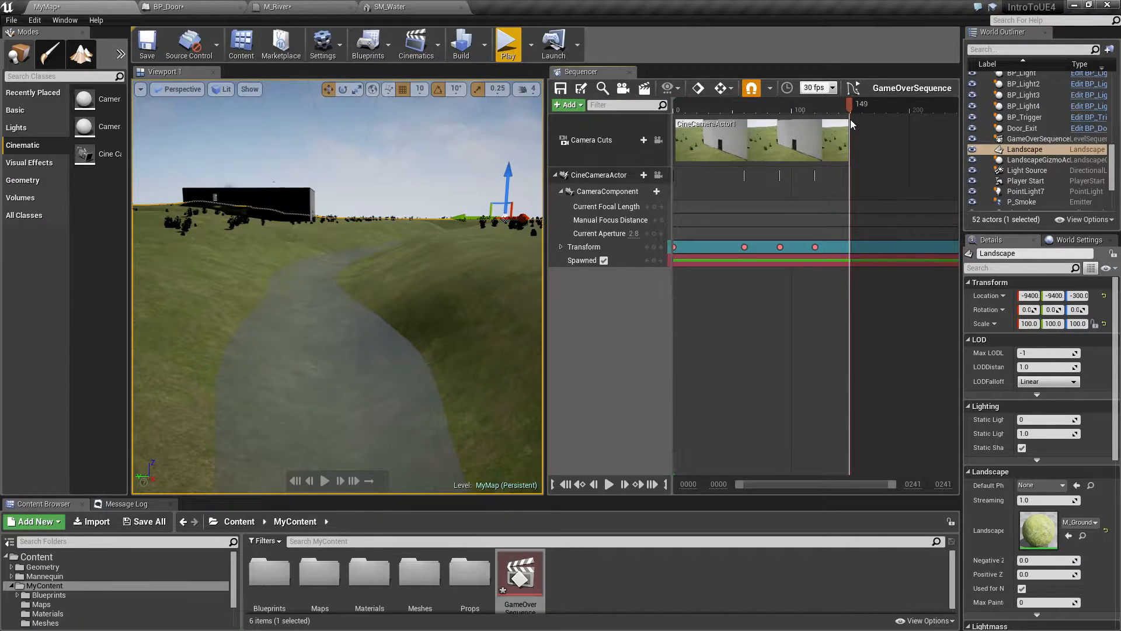
drag(850, 119, 745, 113)
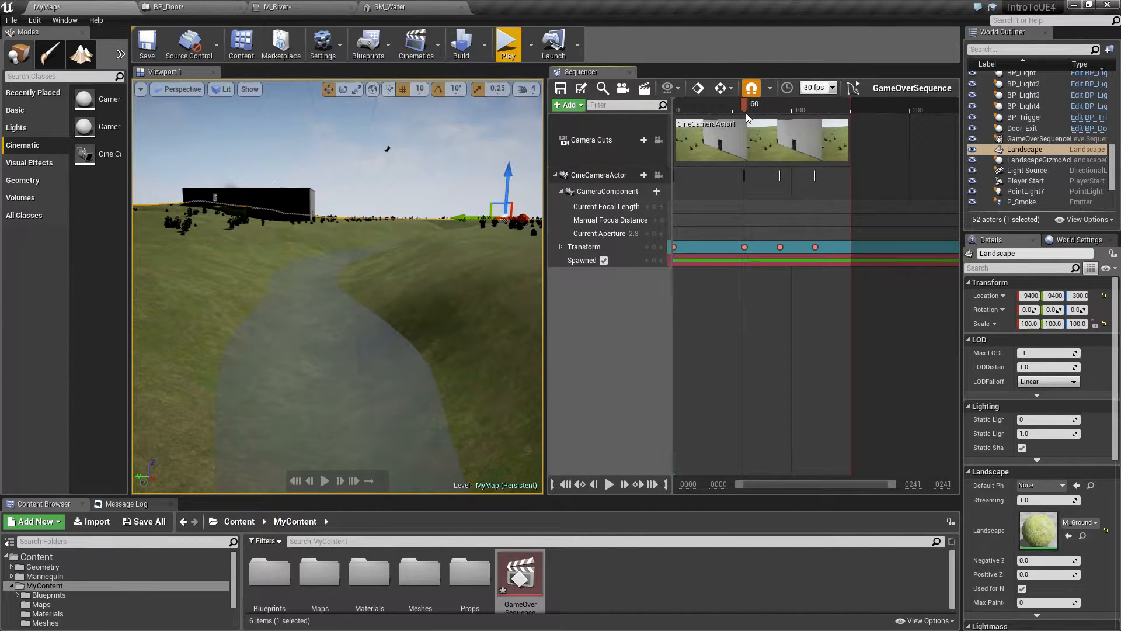
drag(745, 114, 849, 116)
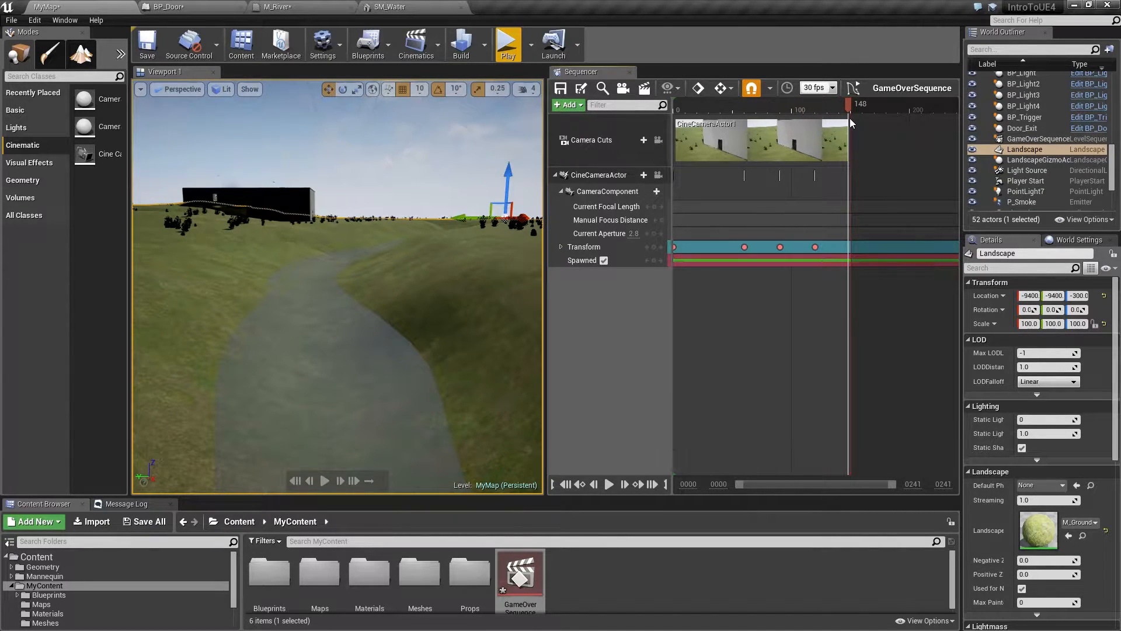
drag(850, 119, 734, 125)
View the interpolation and editing options of the Transform key at frame 60, leaving them unchanged.
click(744, 247)
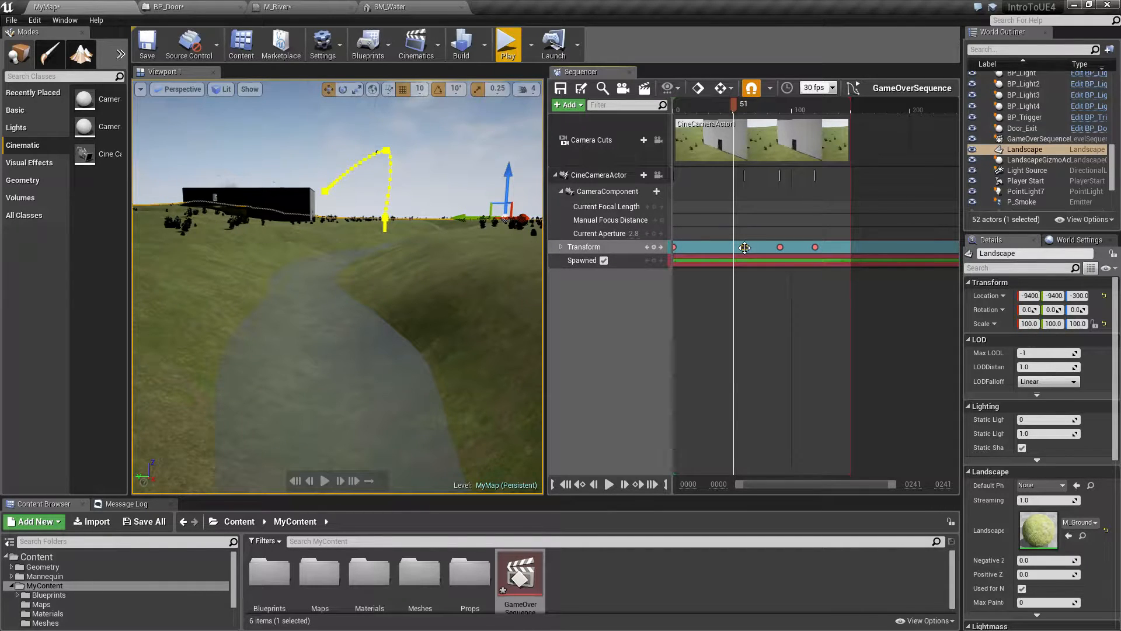
right_click(745, 247)
mouse_move(766, 256)
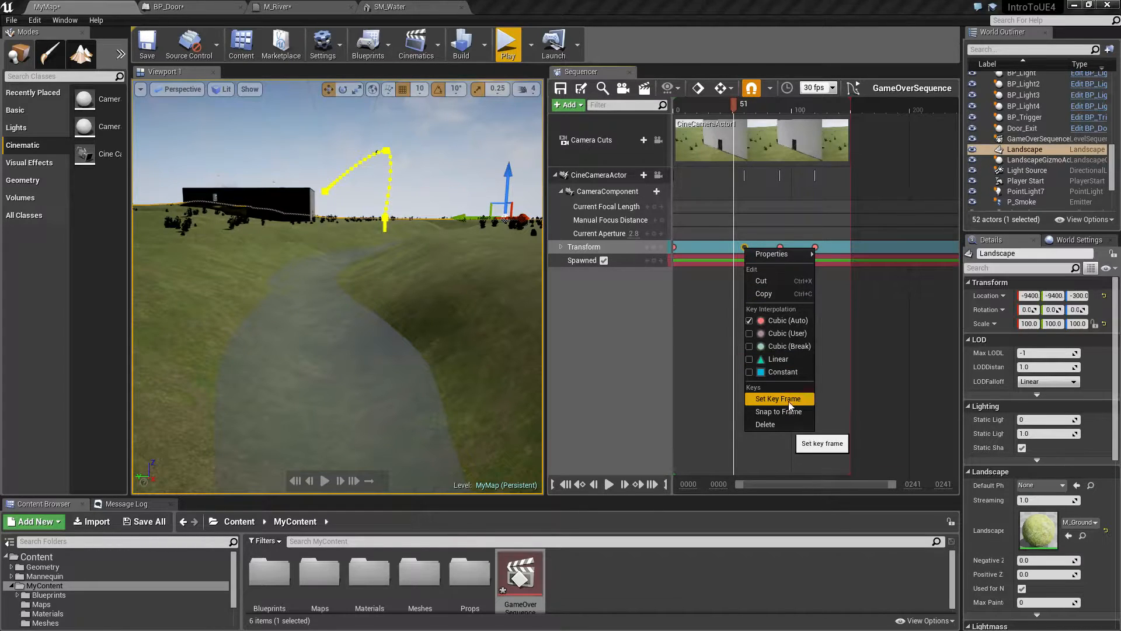
click(759, 139)
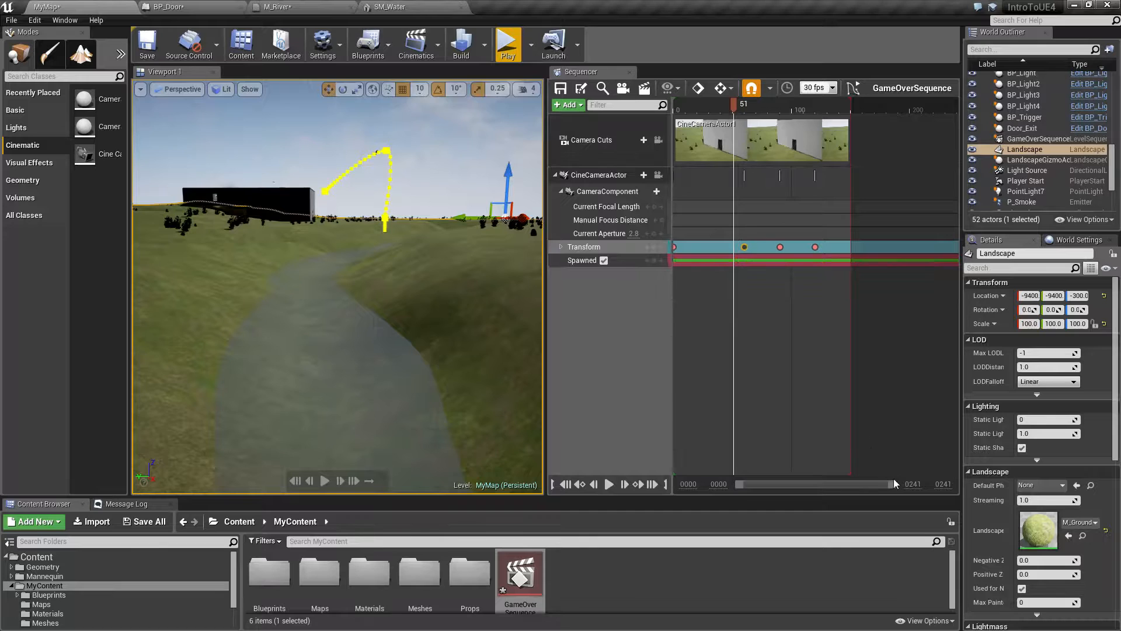
Shift the camera's three Transform keys after the opening one to about frames 59, 89 and 119.
drag(895, 484, 829, 487)
mouse_move(806, 246)
mouse_down()
mouse_move(792, 247)
mouse_move(804, 247)
mouse_up()
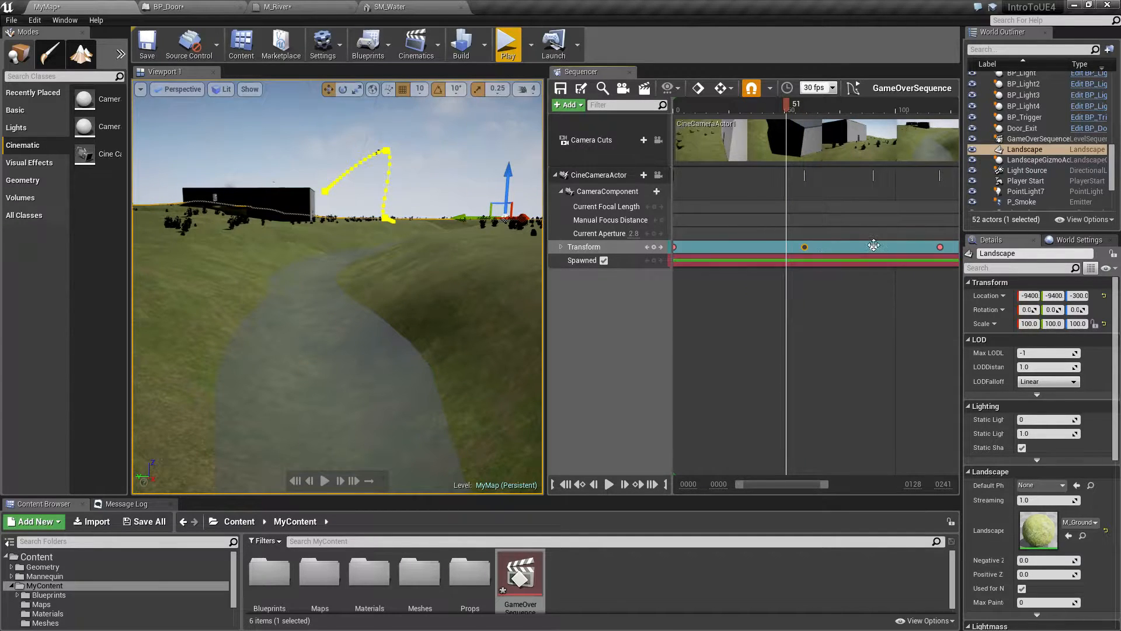
drag(873, 245, 872, 247)
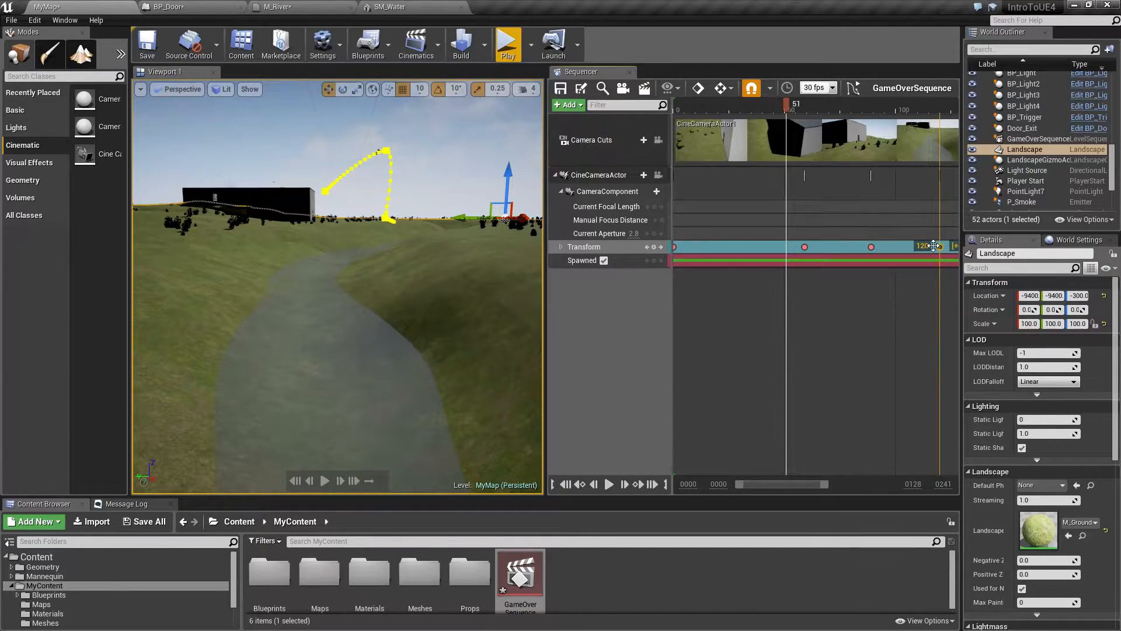
drag(931, 245, 913, 247)
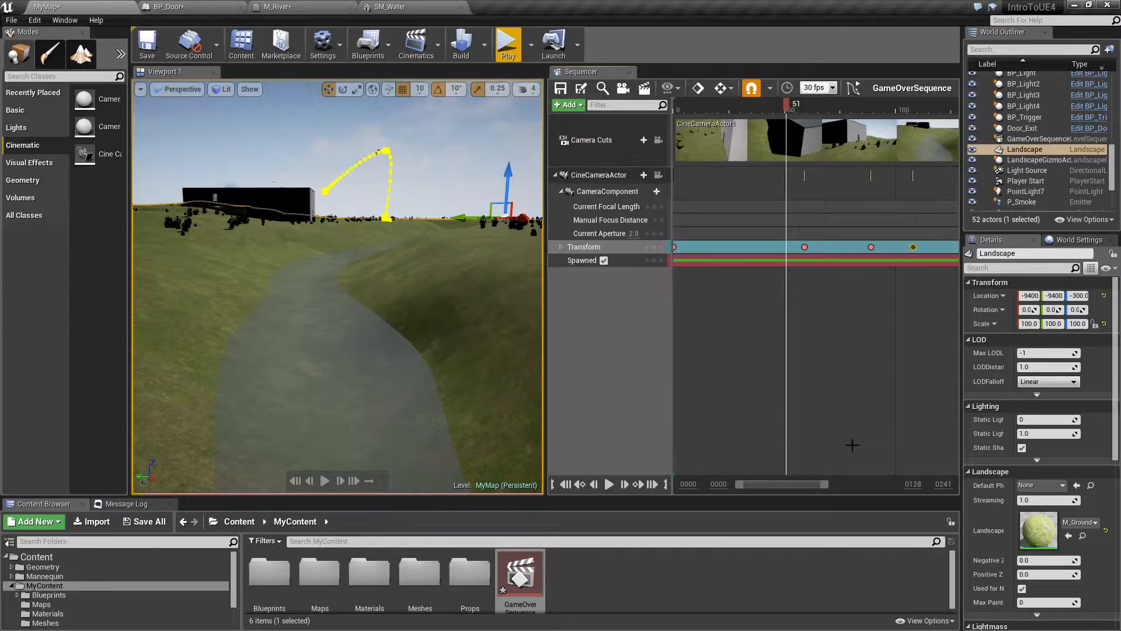
drag(801, 485, 842, 488)
mouse_move(765, 246)
mouse_down()
mouse_move(803, 242)
mouse_move(783, 246)
mouse_up()
drag(865, 483, 896, 483)
drag(779, 483, 801, 475)
drag(897, 247, 903, 248)
drag(820, 484, 849, 486)
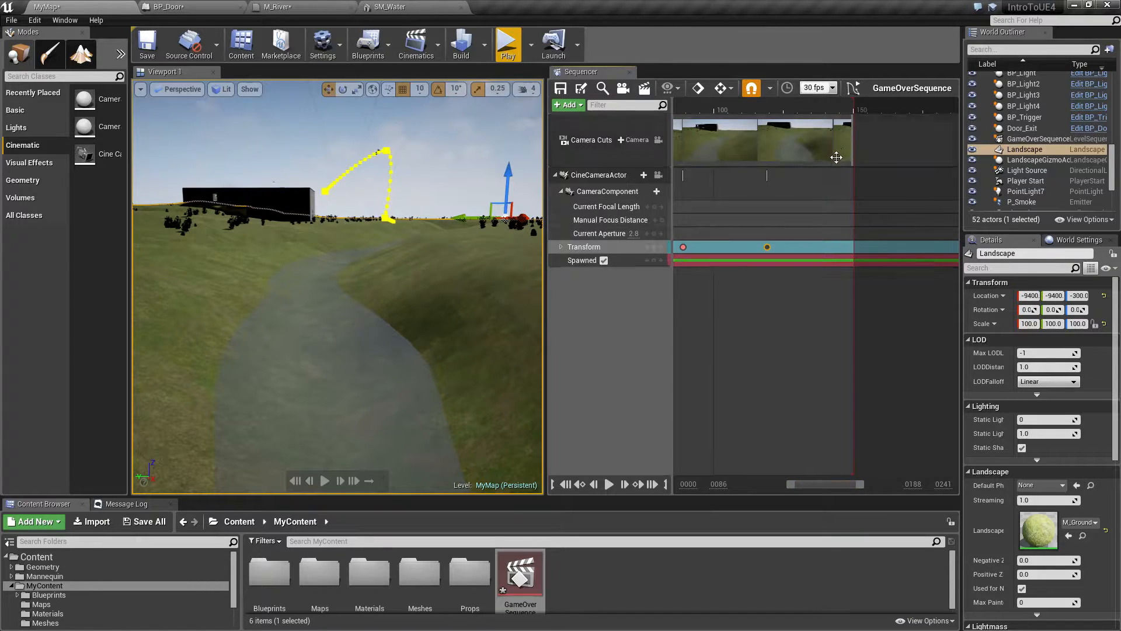
Move the playhead to frame 149, pilot CineCameraActor1, raise it to an aerial view of the building and river, and key its Transform.
drag(835, 109, 847, 113)
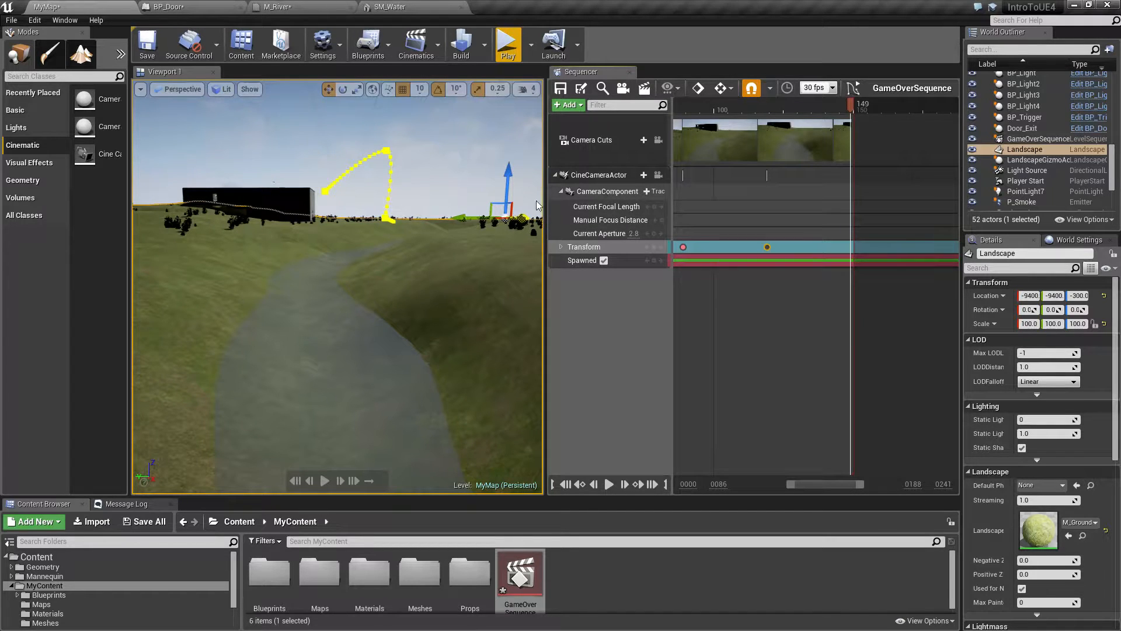
right_drag(442, 277, 817, 146)
right_click(456, 365)
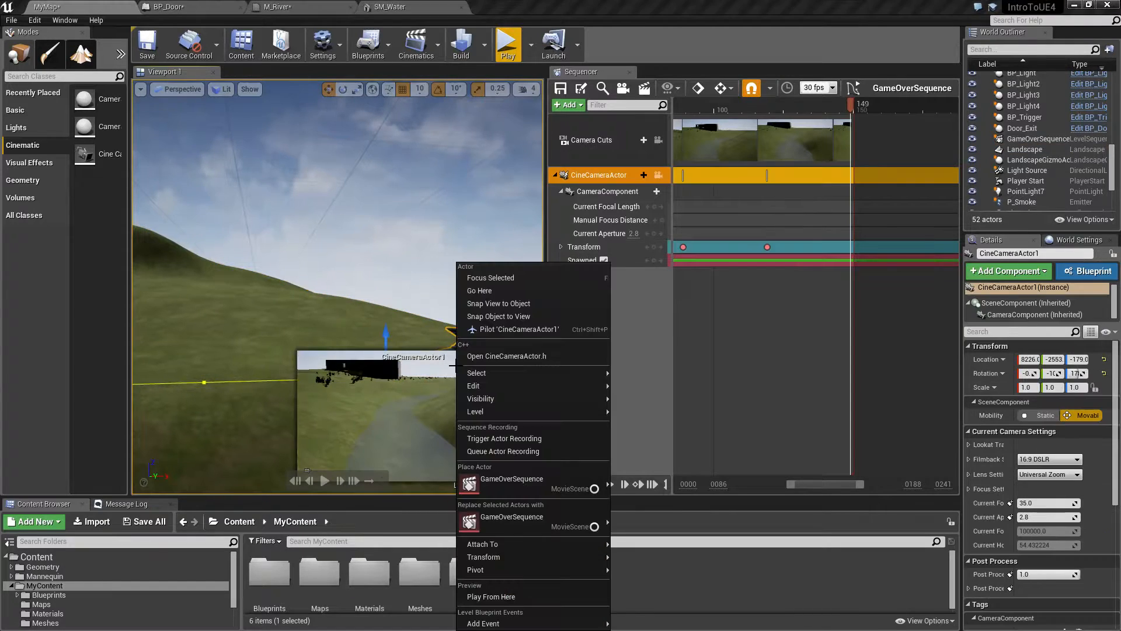
click(514, 329)
right_drag(514, 329, 432, 332)
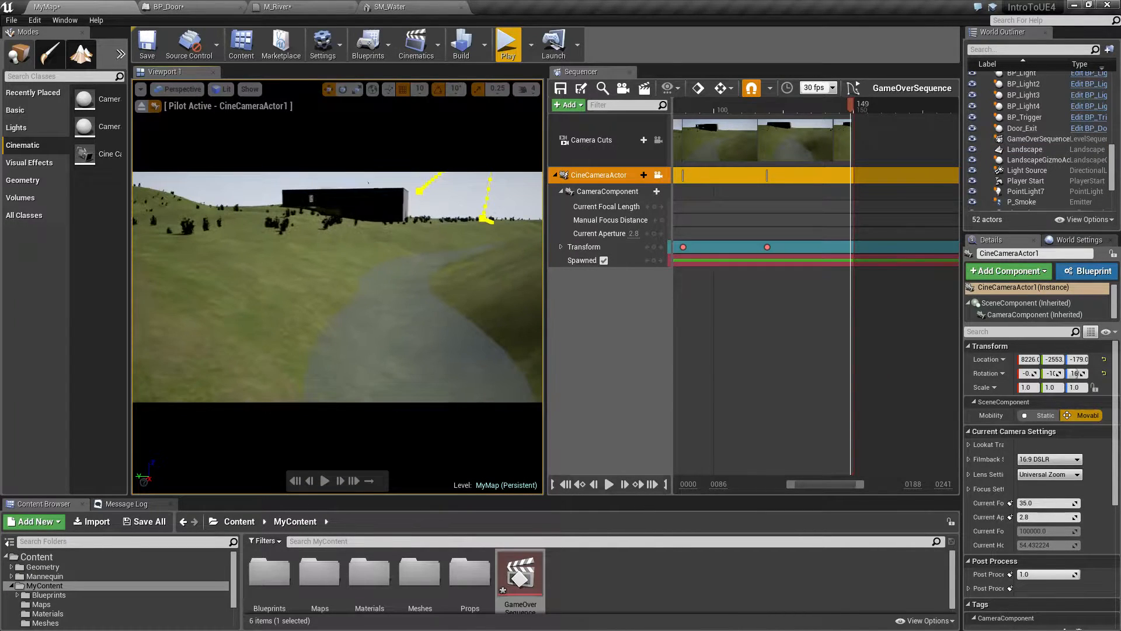
right_drag(432, 274, 457, 305)
key(e)
key(e)
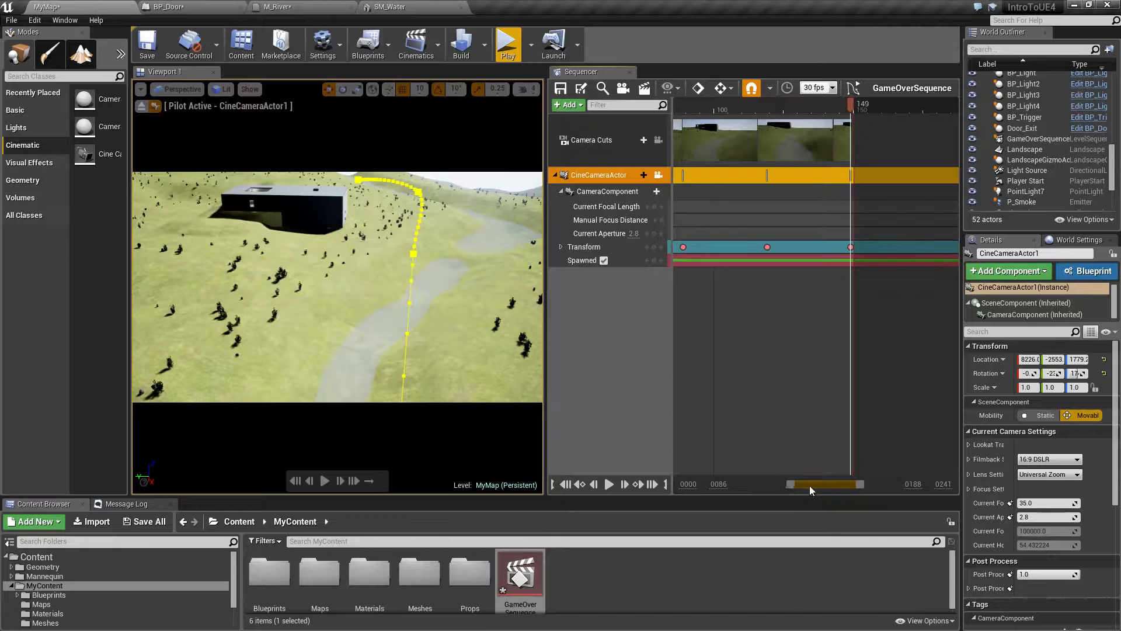
Review all the camera's Transform keys on the timeline, scrubbing past the sequence's end and back to frame 133.
drag(812, 485, 821, 482)
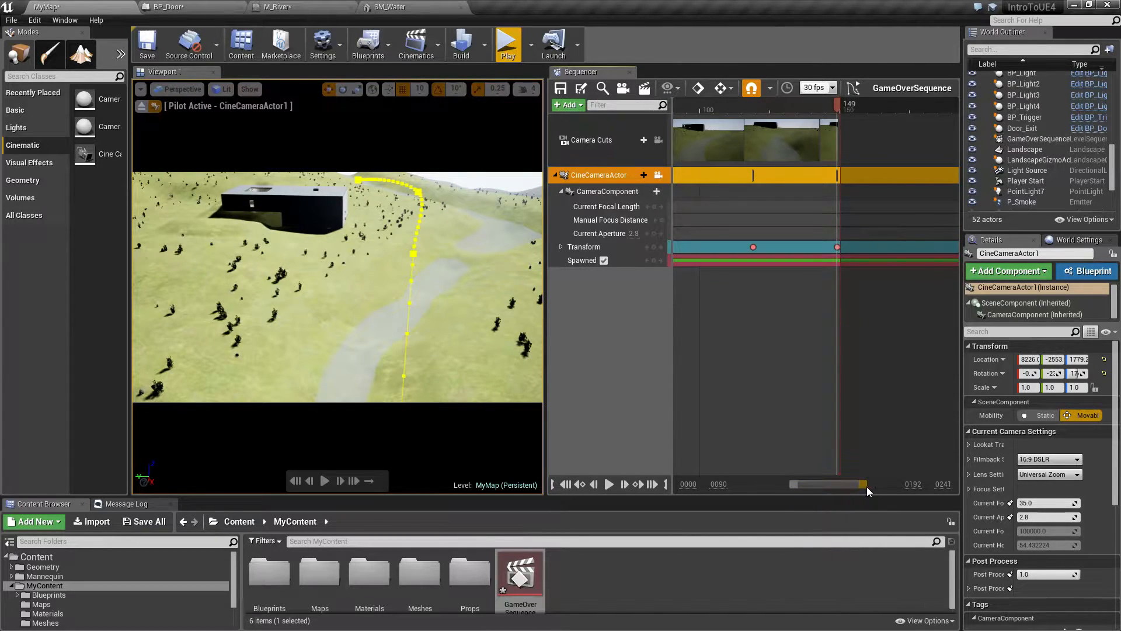
drag(834, 486, 726, 487)
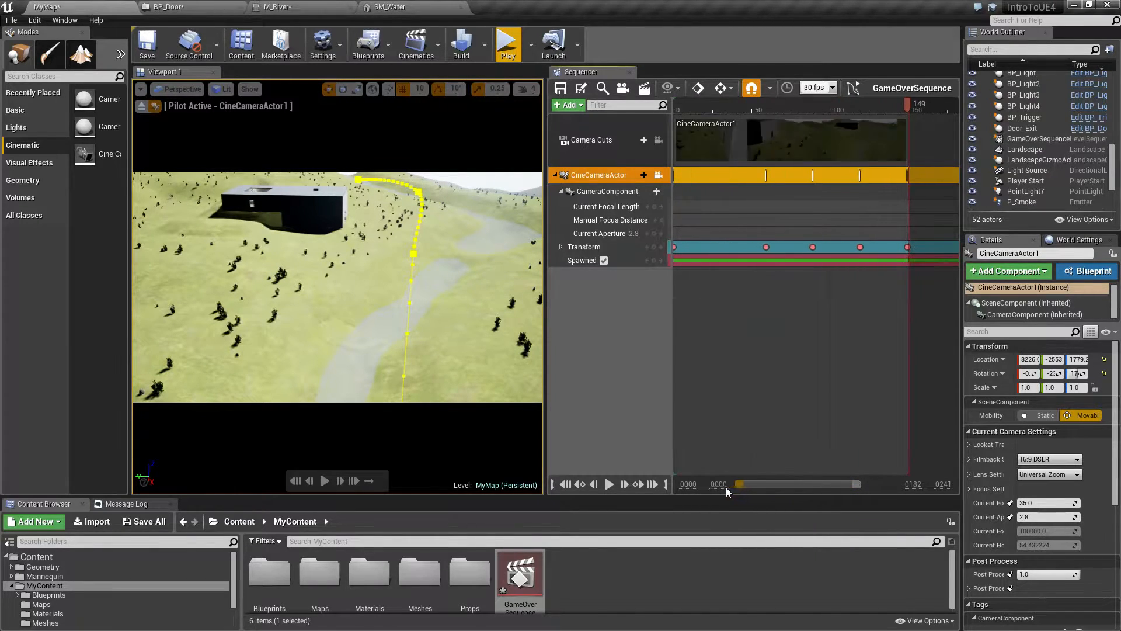
drag(857, 486, 762, 485)
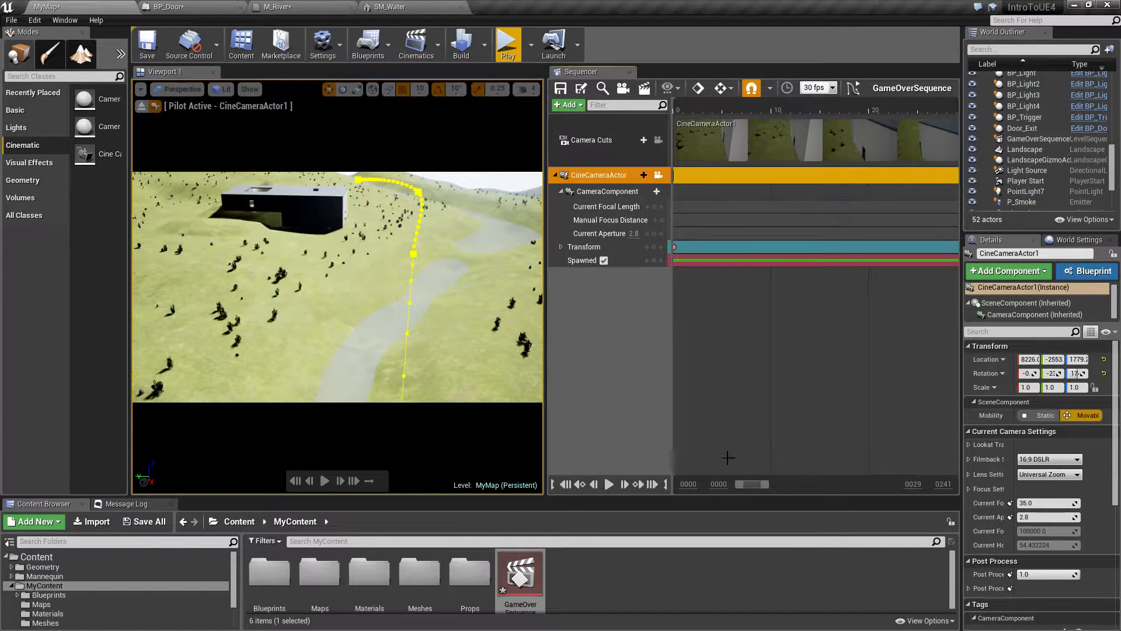
mouse_move(751, 486)
mouse_down()
mouse_move(888, 482)
mouse_move(734, 484)
mouse_up()
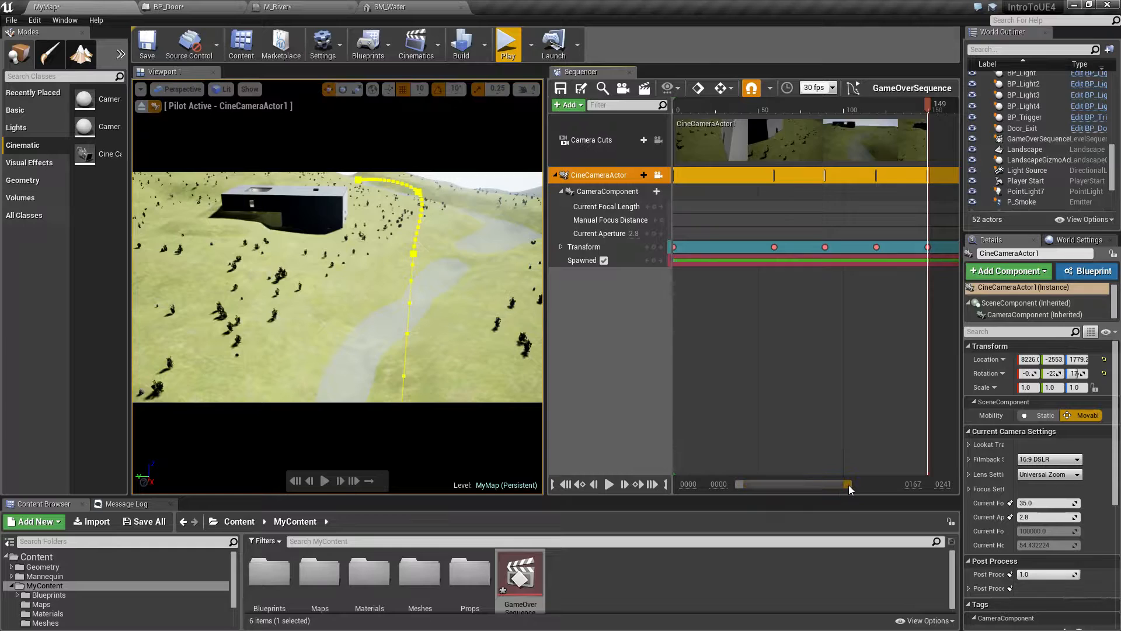
drag(849, 484, 841, 485)
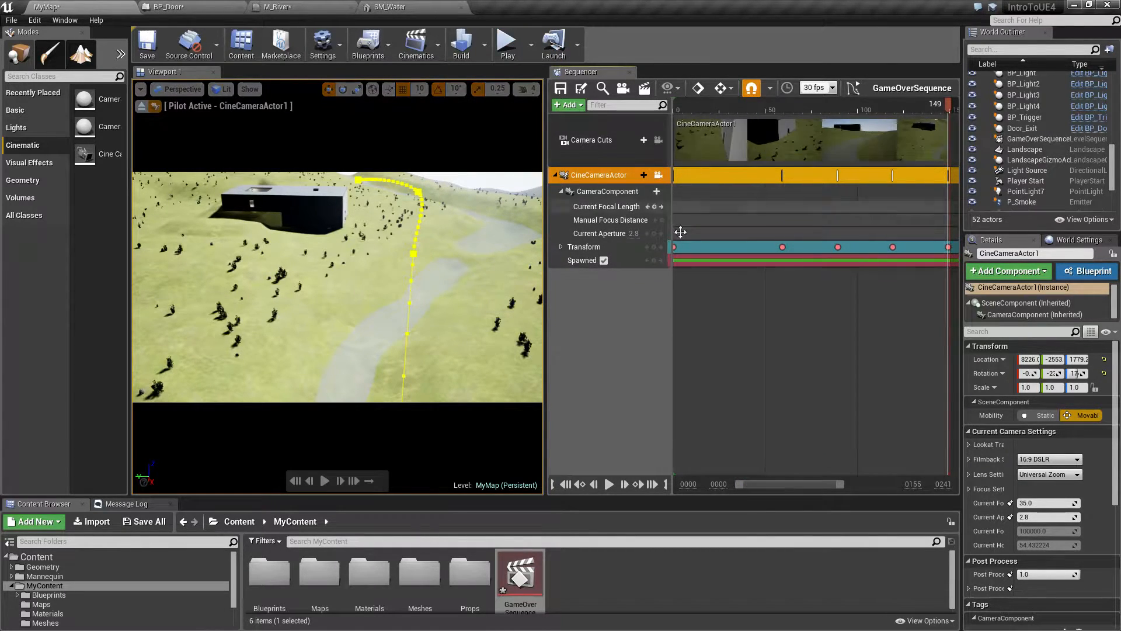
mouse_move(944, 104)
mouse_down()
mouse_move(677, 105)
mouse_move(955, 117)
mouse_move(786, 117)
mouse_move(679, 111)
mouse_move(955, 111)
mouse_up()
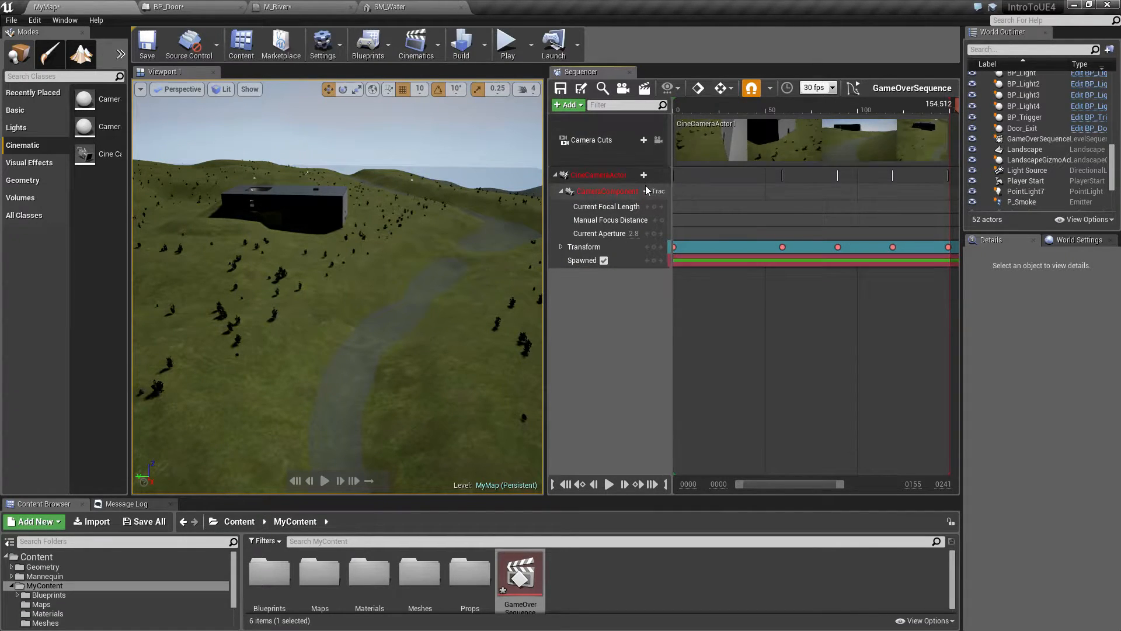
drag(956, 104, 920, 154)
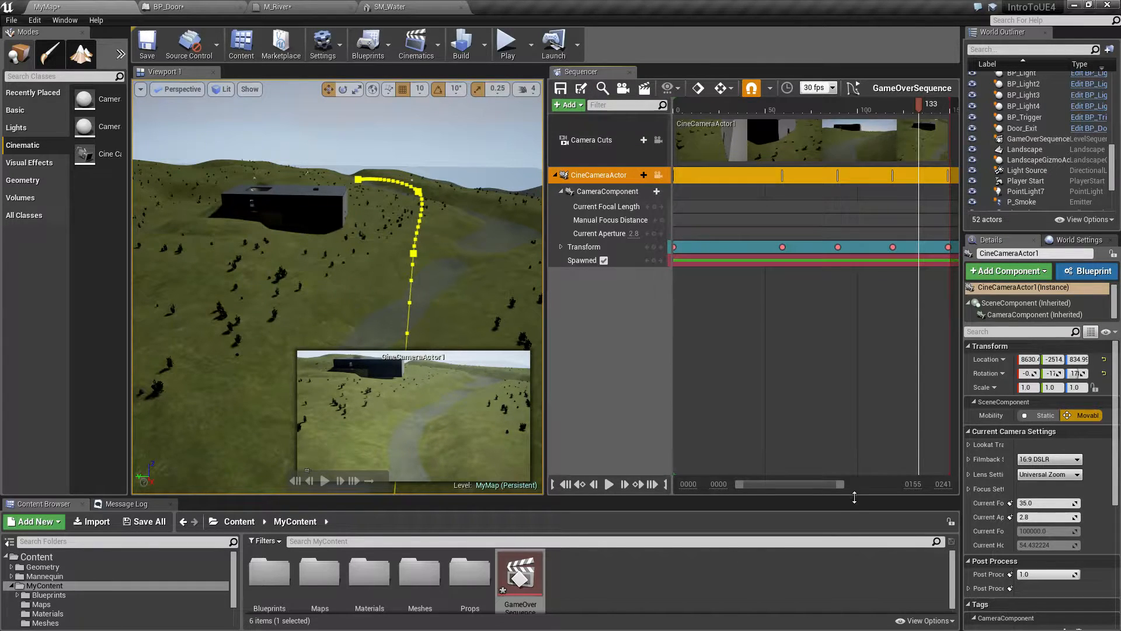
Extend the playback range and the Camera Cuts section to about frame 179, with the playhead at frame 179.
drag(811, 483, 849, 482)
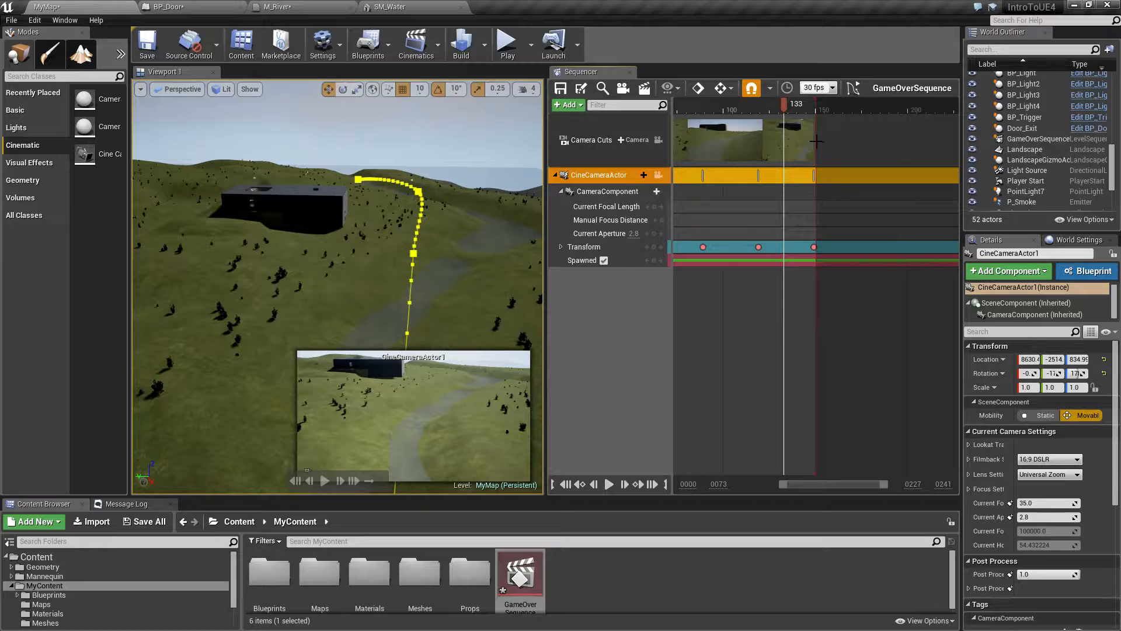
mouse_move(821, 102)
mouse_down()
mouse_move(904, 103)
mouse_move(879, 102)
mouse_up()
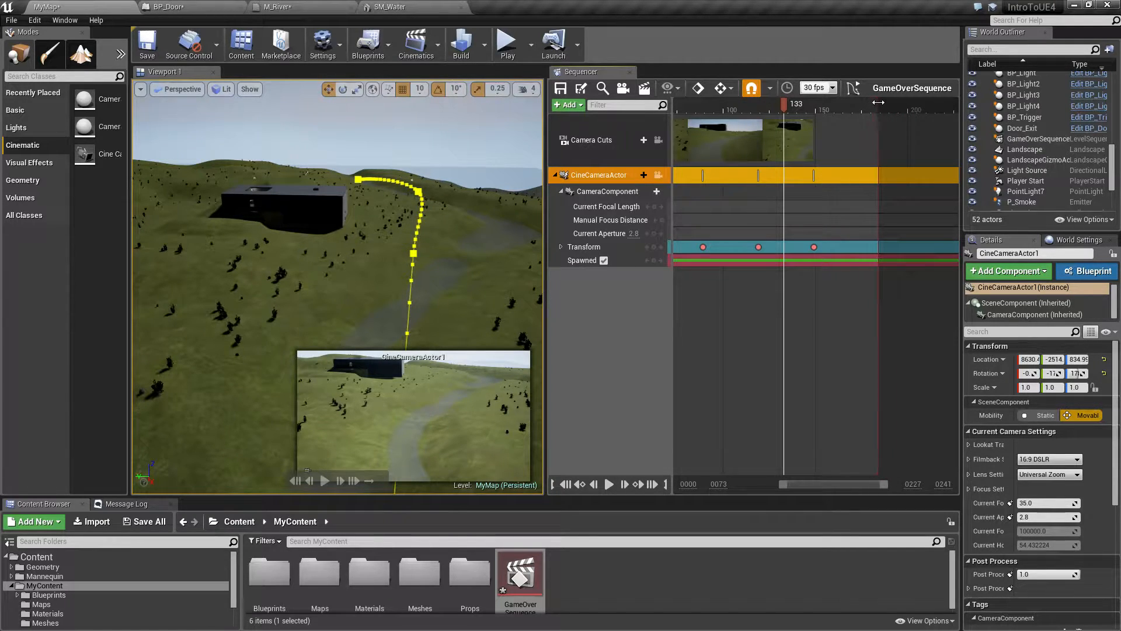
mouse_move(787, 103)
mouse_down()
mouse_move(880, 110)
mouse_move(867, 109)
mouse_up()
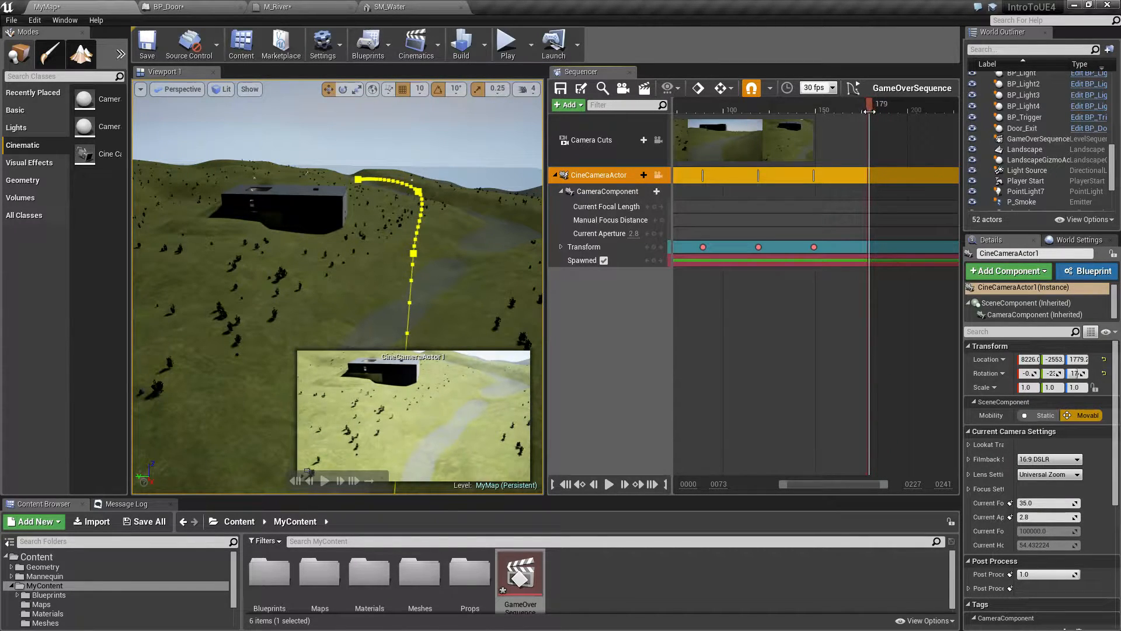
mouse_move(867, 103)
mouse_down()
mouse_move(816, 108)
mouse_move(870, 112)
mouse_up()
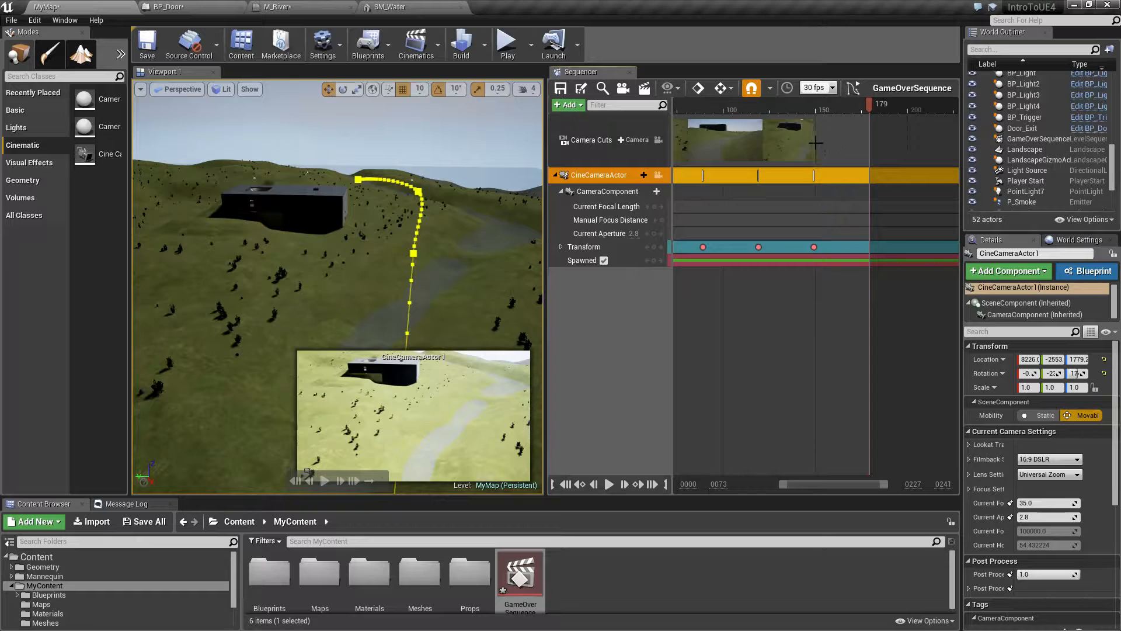
drag(815, 143, 866, 144)
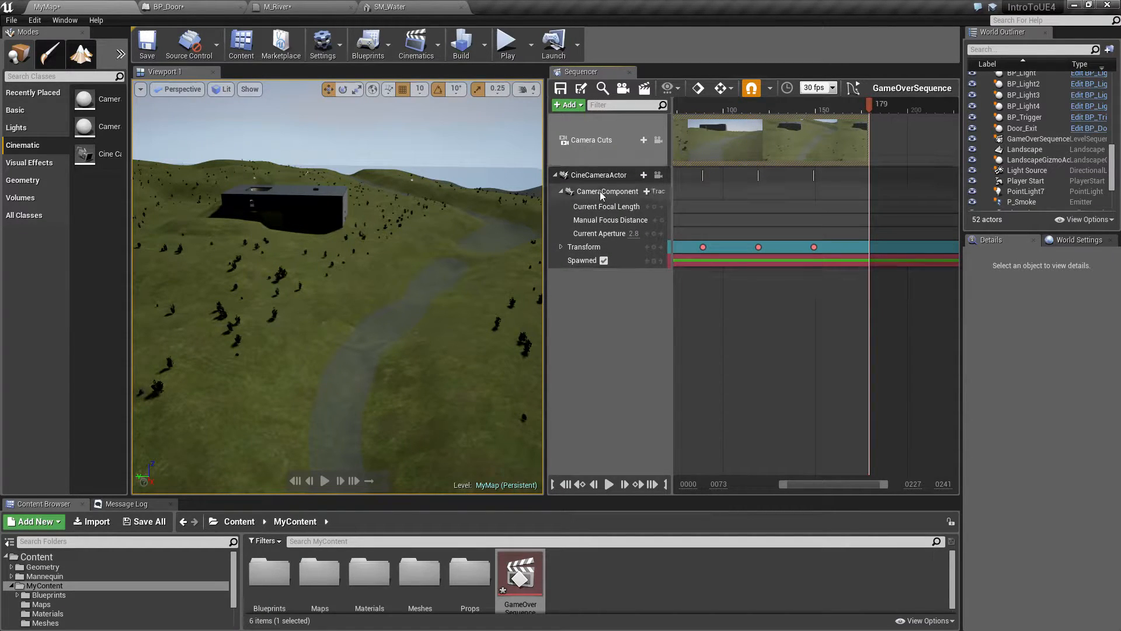
Pilot CineCameraActor1 in close to the building's door and key its Transform at frame 179.
click(659, 175)
right_drag(346, 259, 327, 246)
click(383, 266)
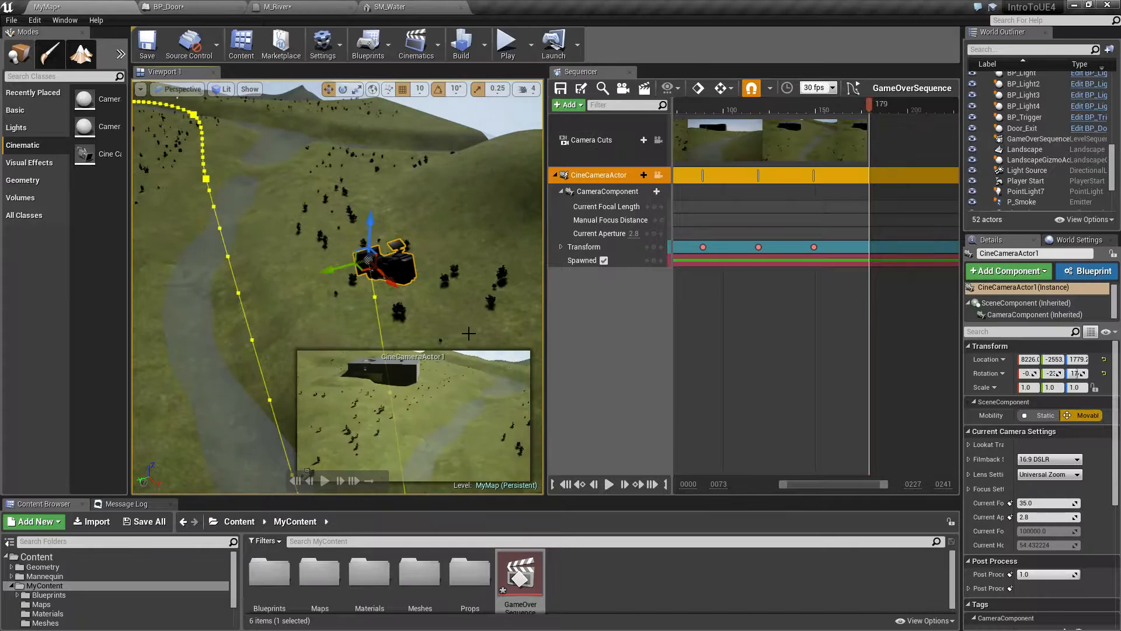
right_click(390, 263)
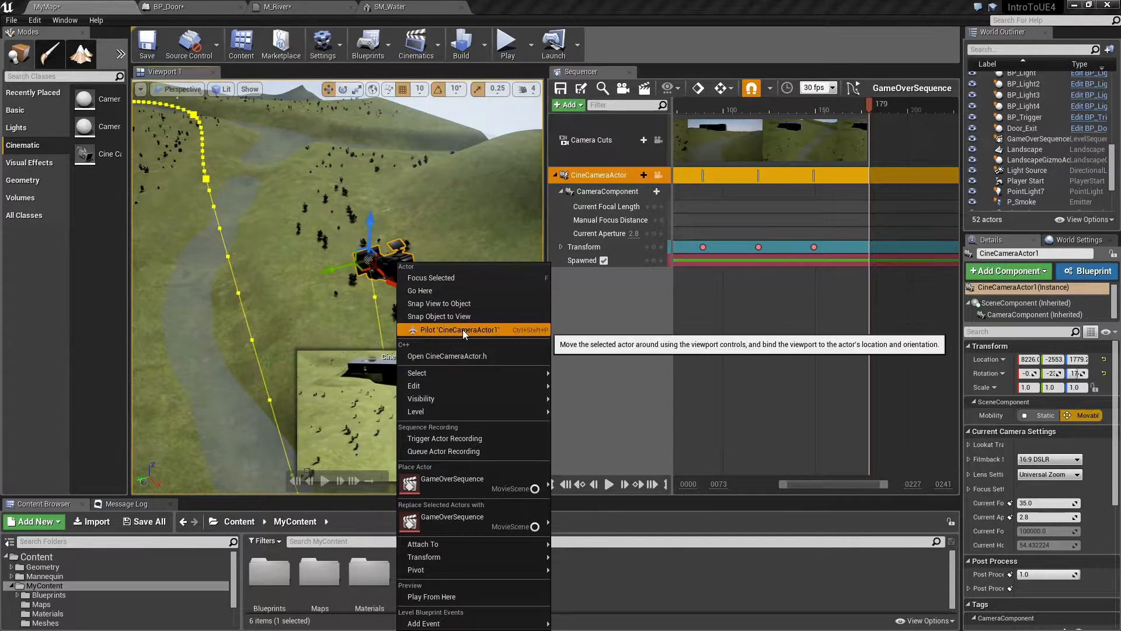
click(435, 328)
key(w)
mouse_move(408, 316)
right_down()
mouse_move(397, 292)
mouse_move(391, 307)
right_up()
key(s)
right_drag(337, 287, 297, 283)
key(d)
key(a)
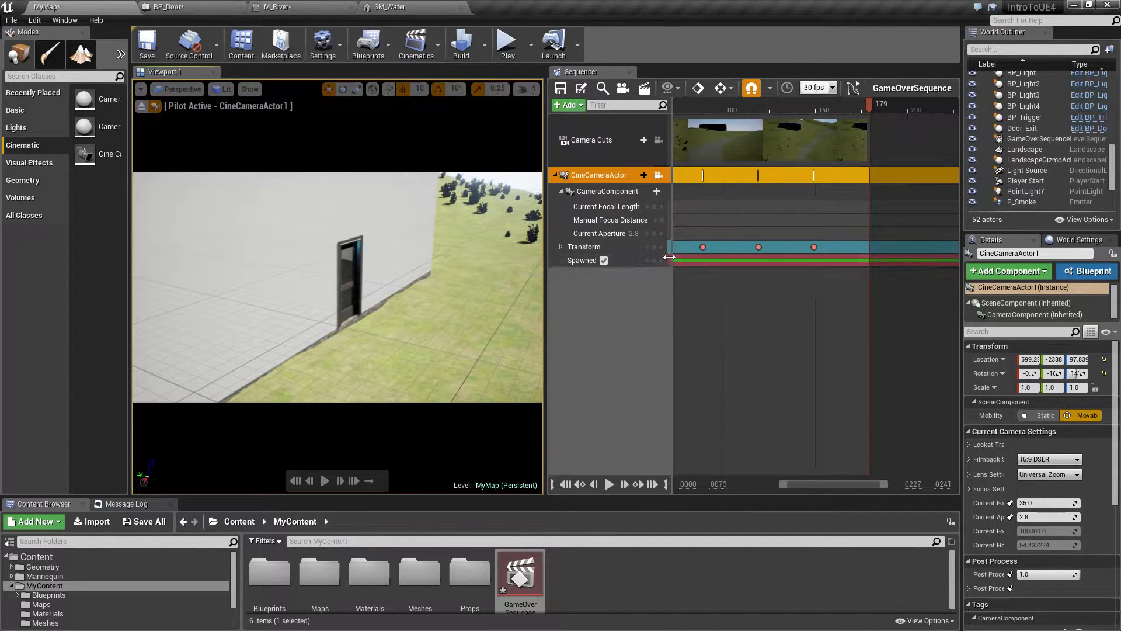
click(654, 247)
Scrub back to frame 163 and inspect the Transform track's separate Location, Rotation and Scale keys.
mouse_move(854, 110)
mouse_down()
mouse_move(694, 111)
mouse_move(878, 125)
mouse_move(727, 125)
mouse_move(839, 122)
mouse_up()
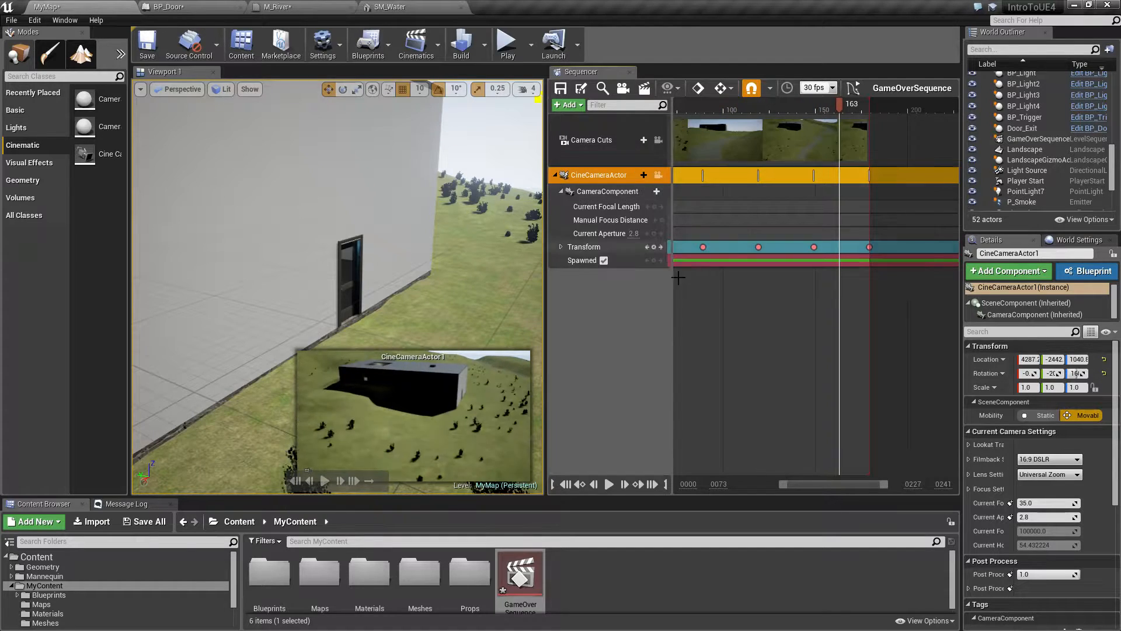
click(562, 247)
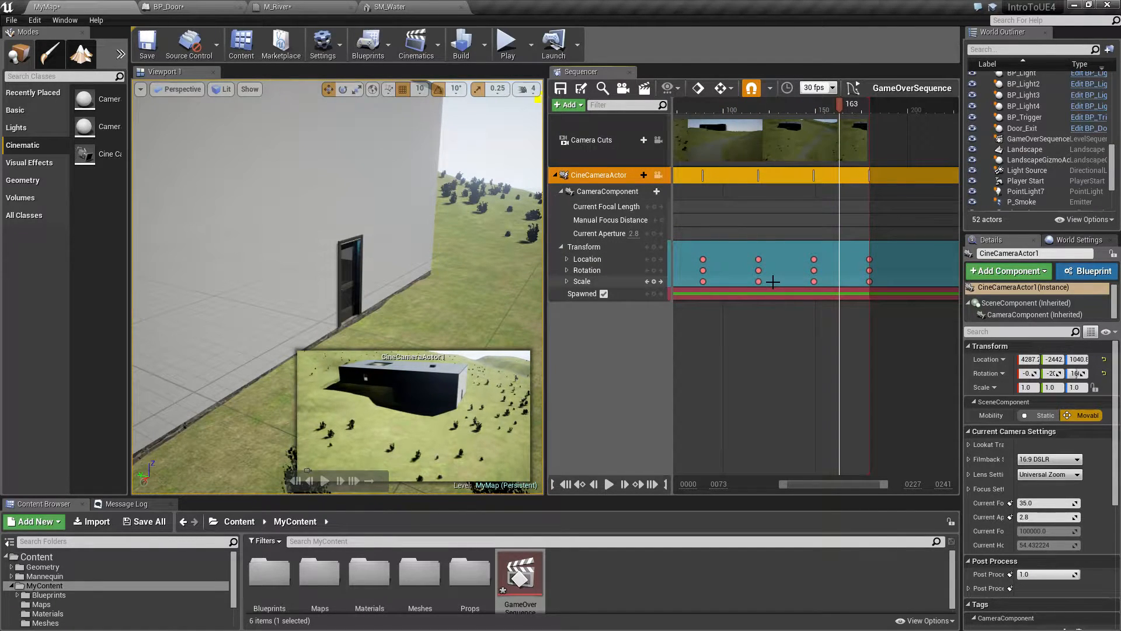
click(562, 248)
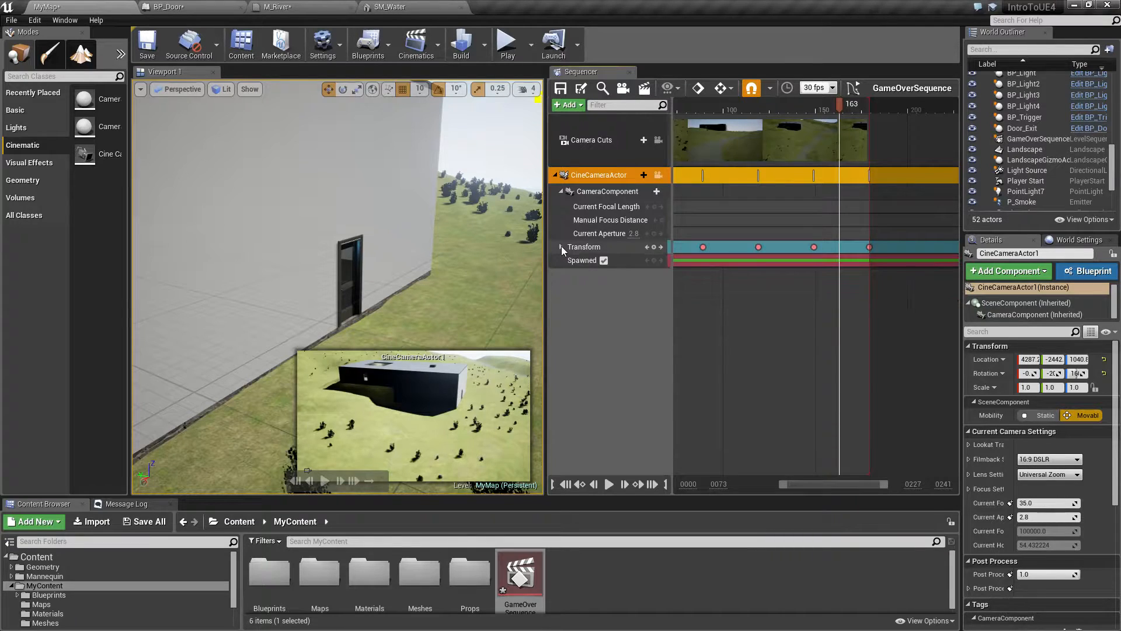
Scrub back to frame 128, collapse the CineCameraActor track and add a Fade track to the sequence.
drag(816, 106, 741, 121)
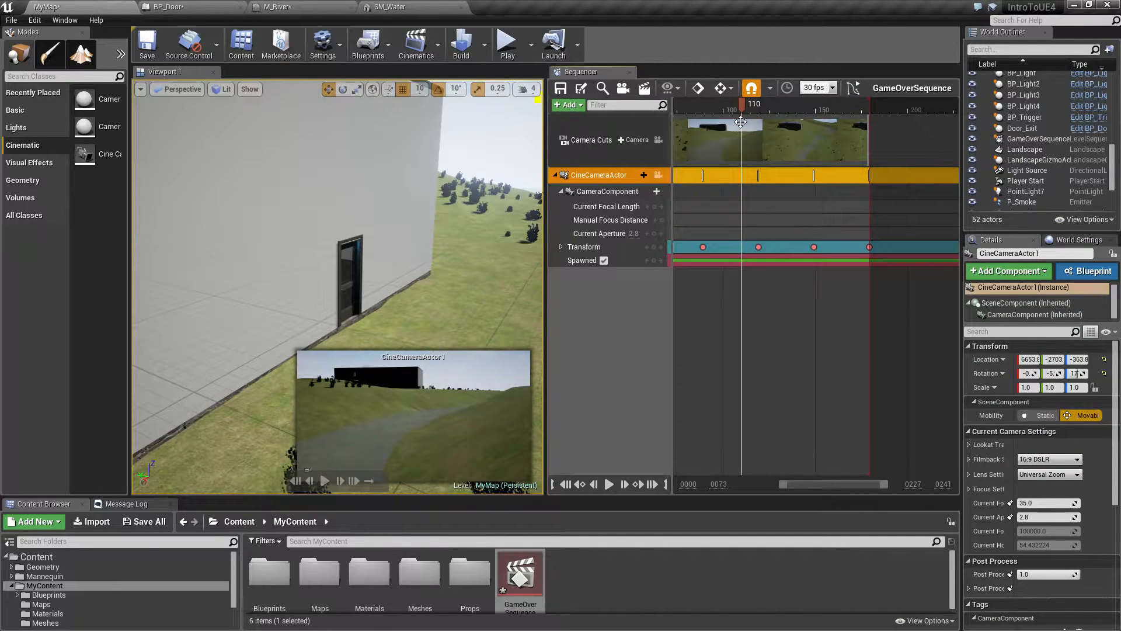
drag(742, 109, 775, 110)
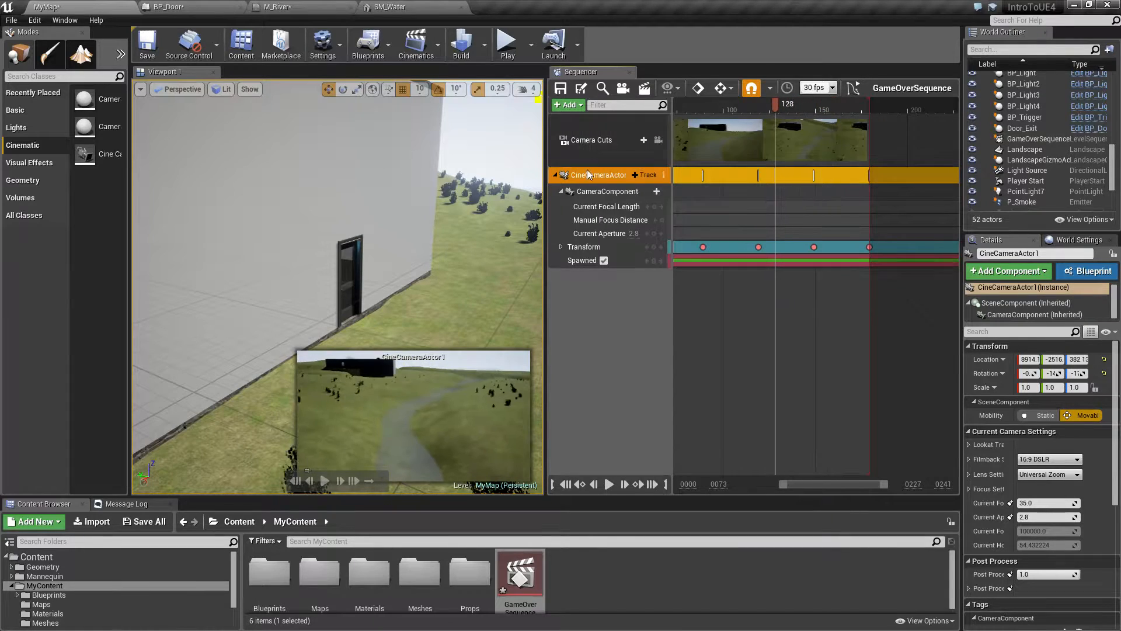
click(555, 176)
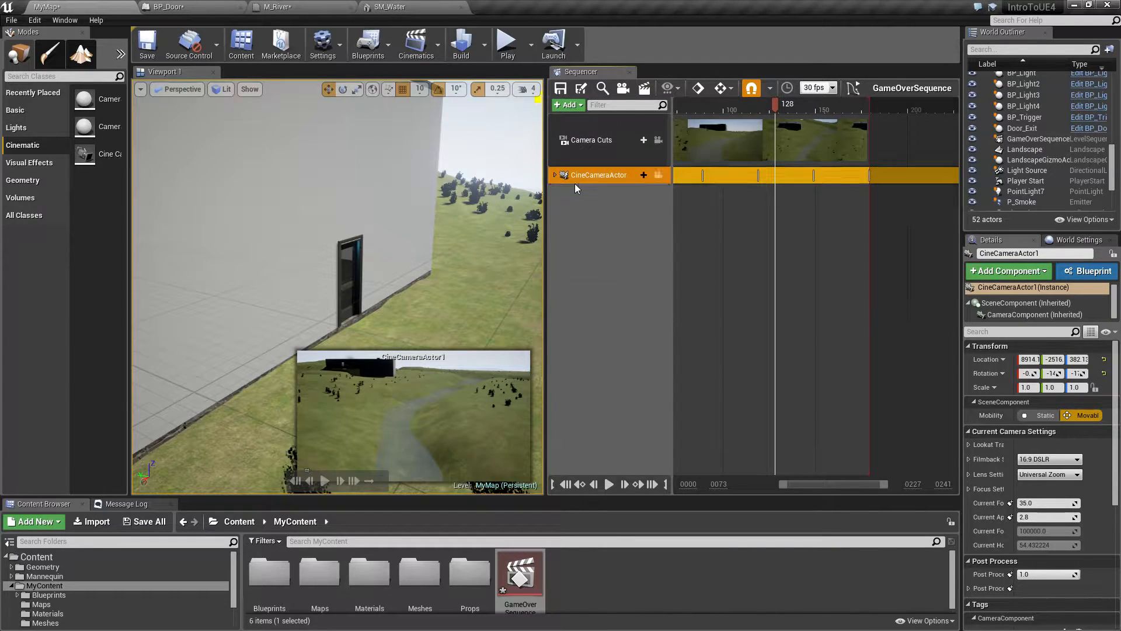
click(569, 105)
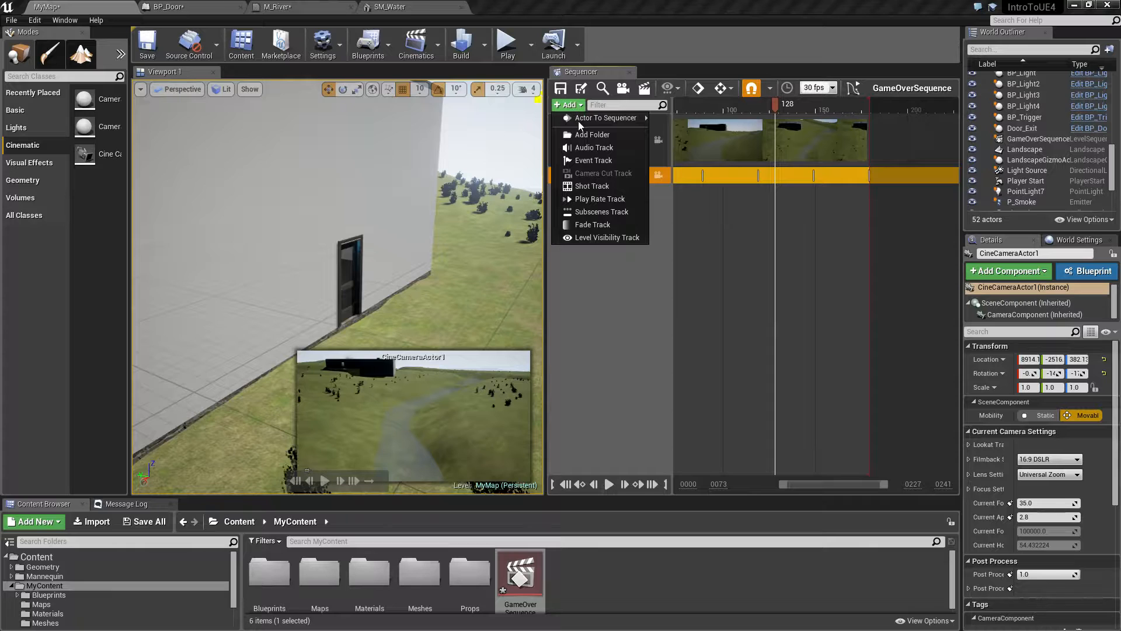
click(594, 225)
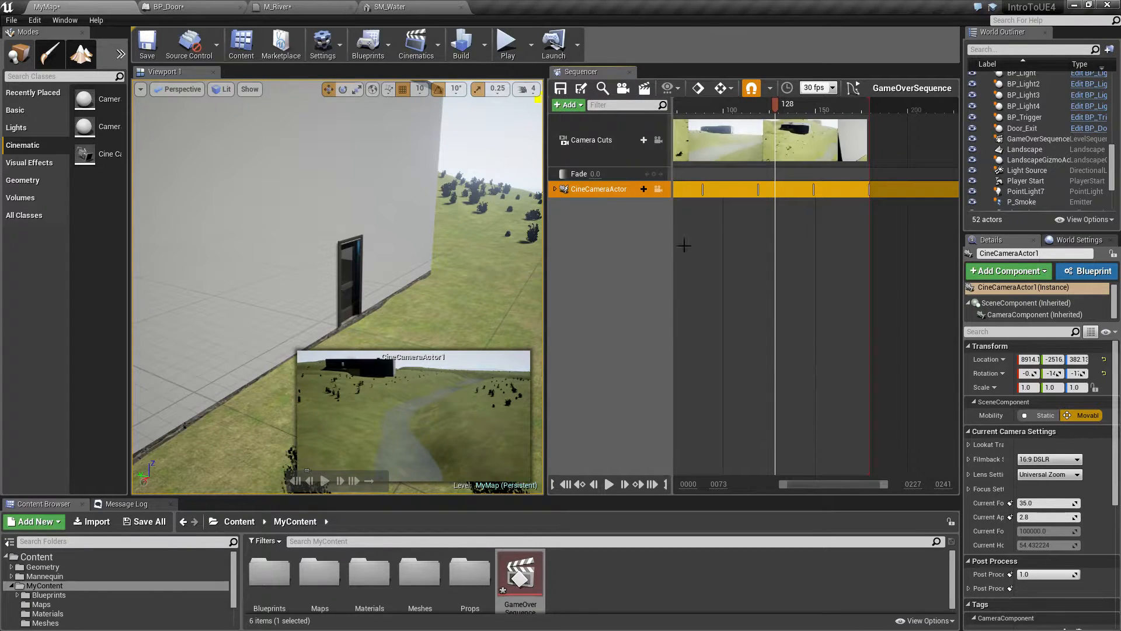
Select the new Fade track and set its value to 0.
click(599, 173)
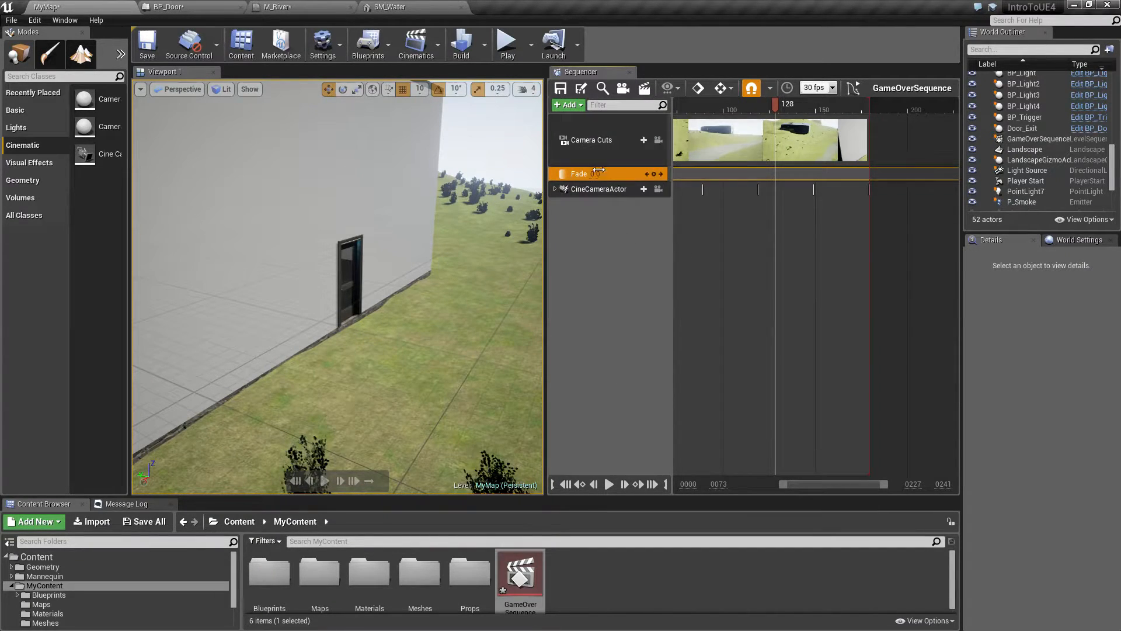
mouse_move(596, 173)
mouse_down()
mouse_move(631, 173)
mouse_move(584, 174)
mouse_up()
text(0)
key(Return)
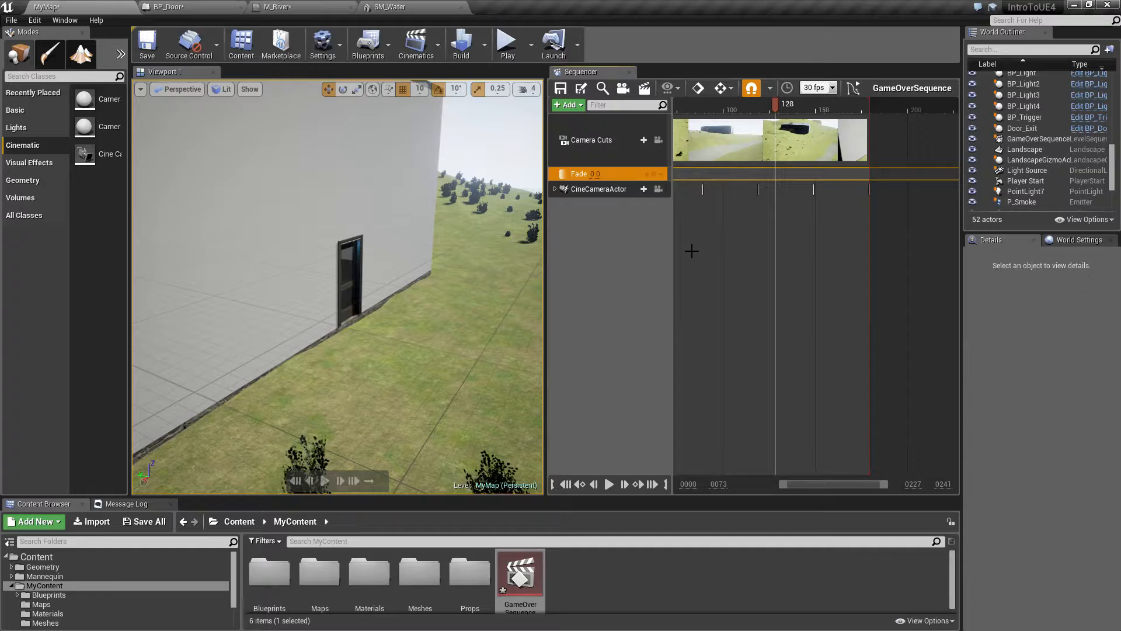
Move the playhead to frame 160 and key the Fade track there at 0.0.
click(555, 189)
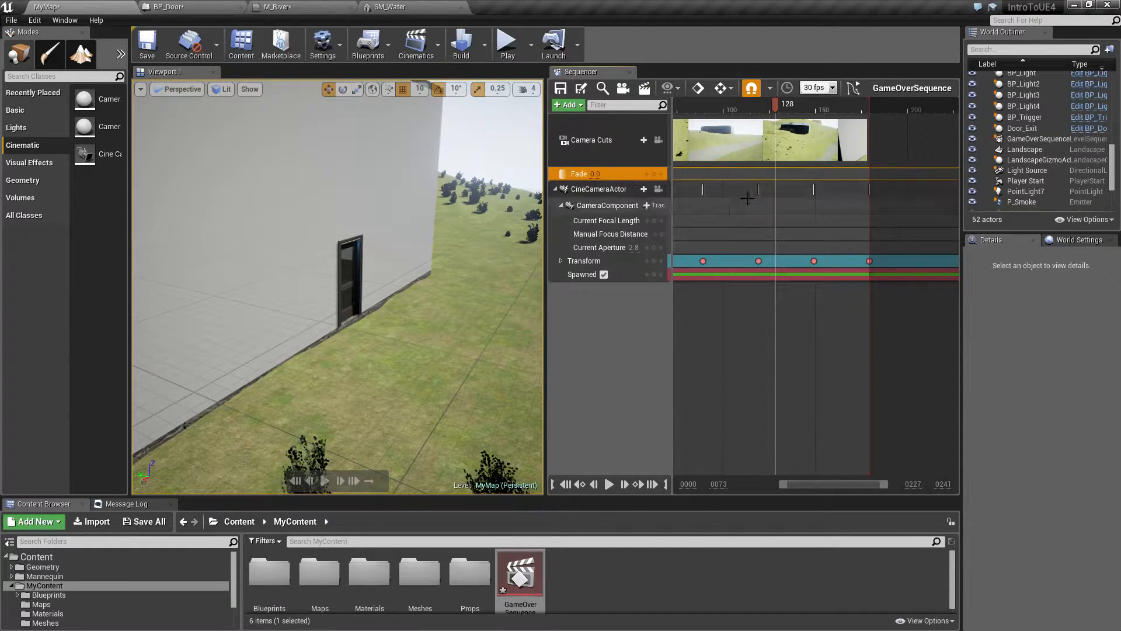
click(555, 188)
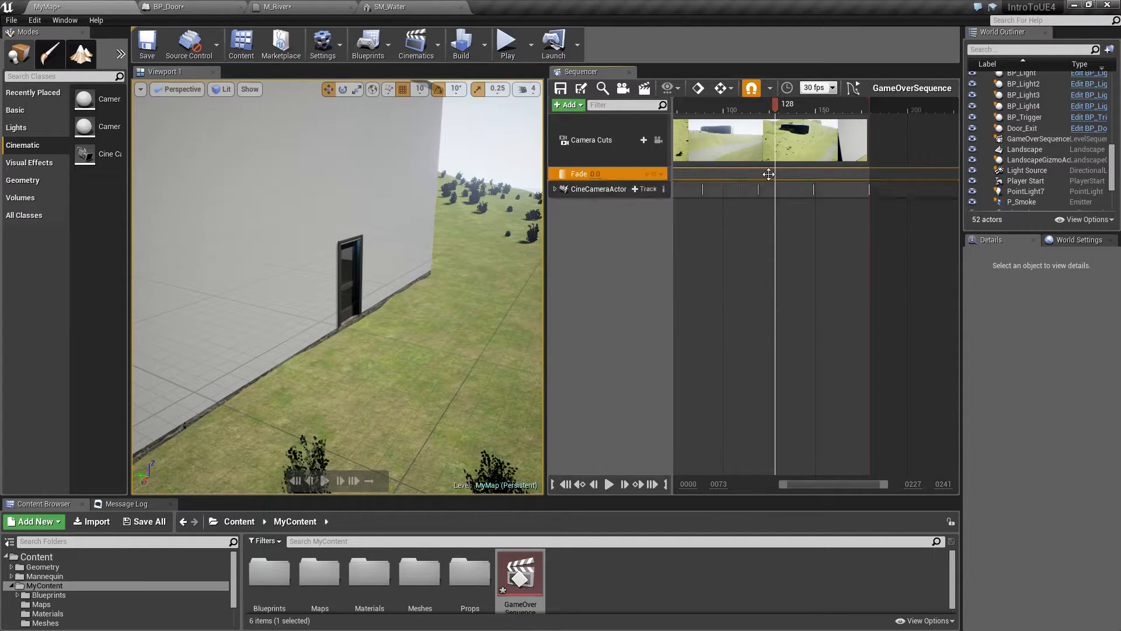
drag(775, 108, 836, 111)
click(607, 187)
click(812, 104)
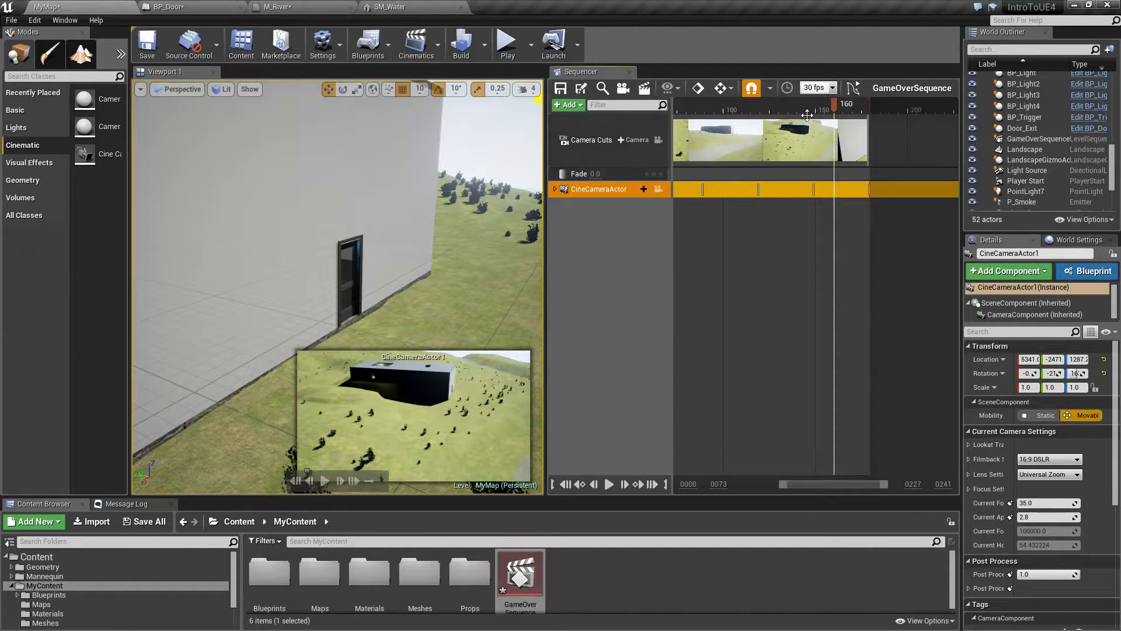
click(659, 175)
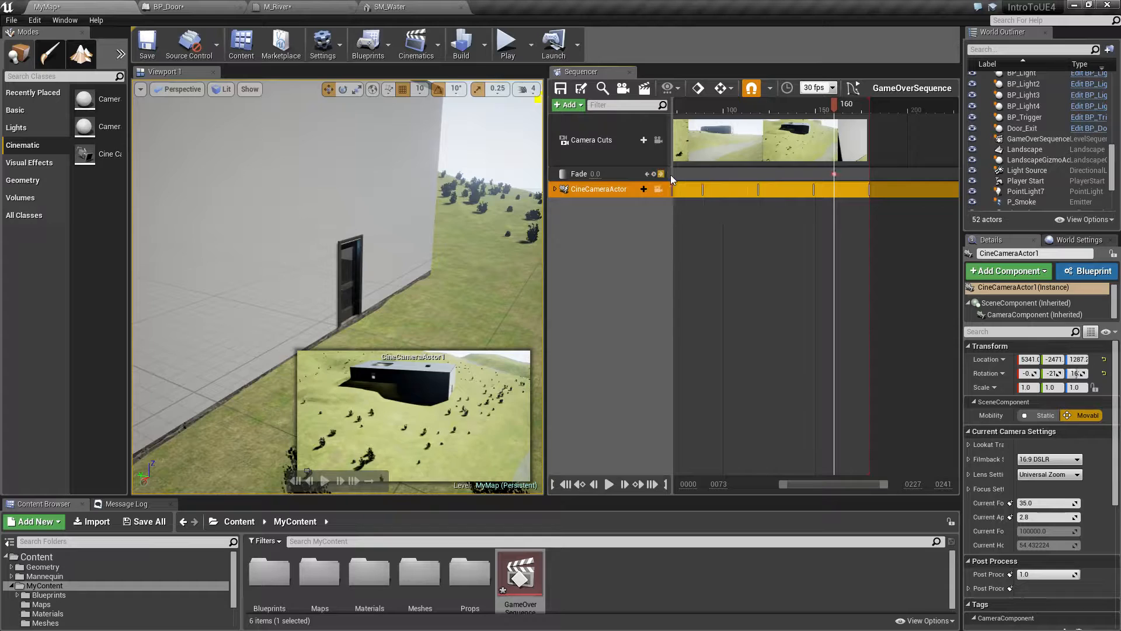
Add a second Fade key at frame 179 and check the properties of the key at frame 160.
drag(836, 105, 871, 109)
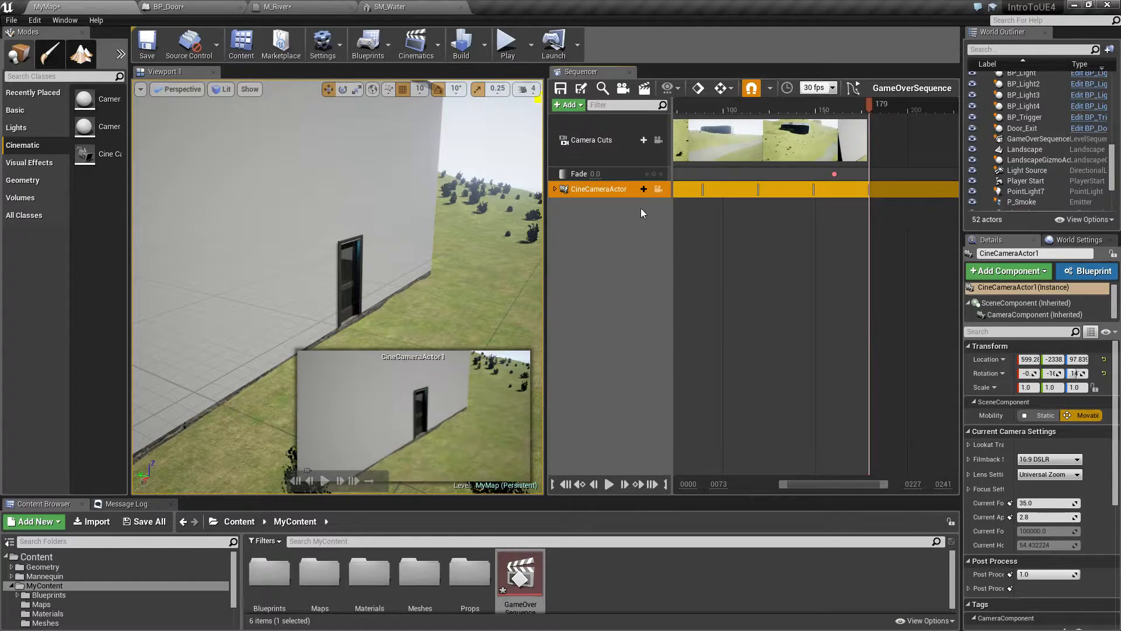
click(655, 174)
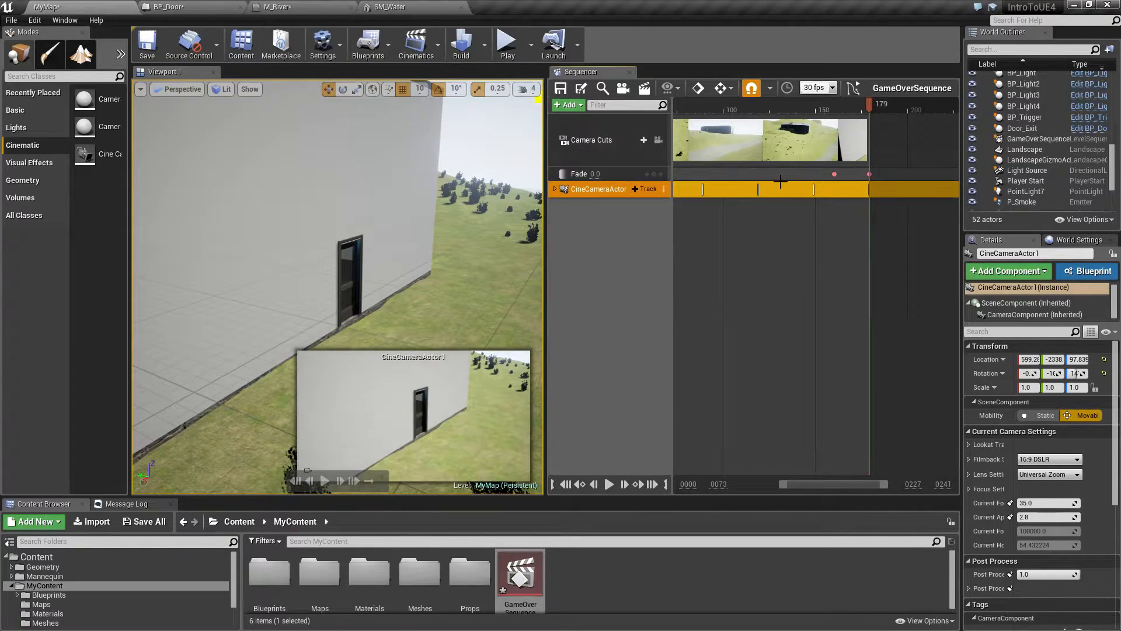
click(835, 174)
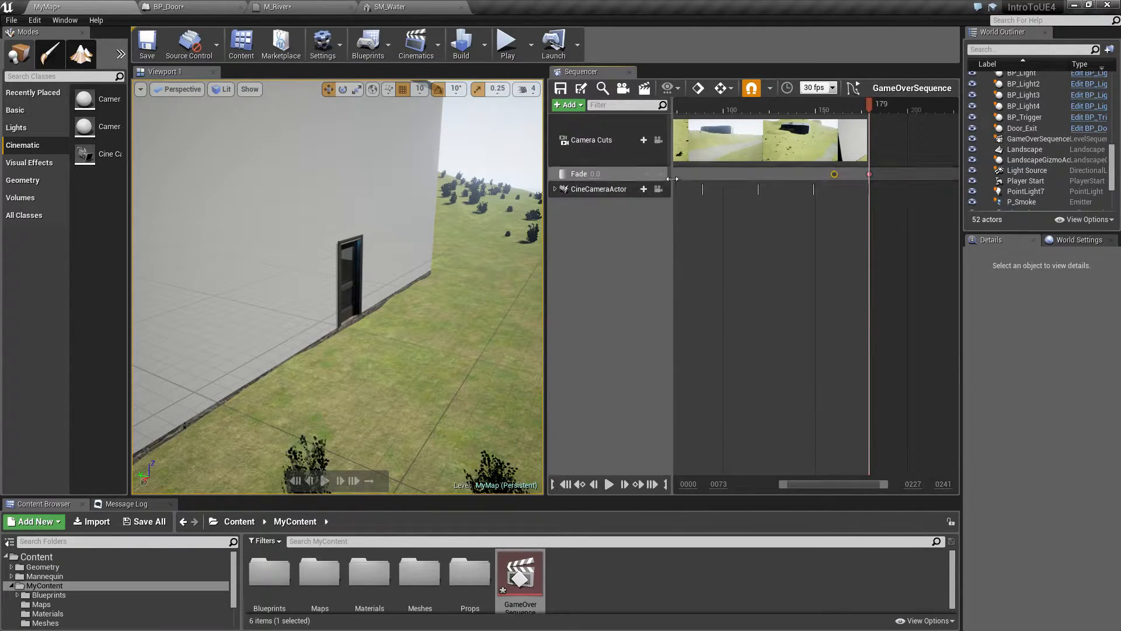
right_click(835, 174)
mouse_move(860, 181)
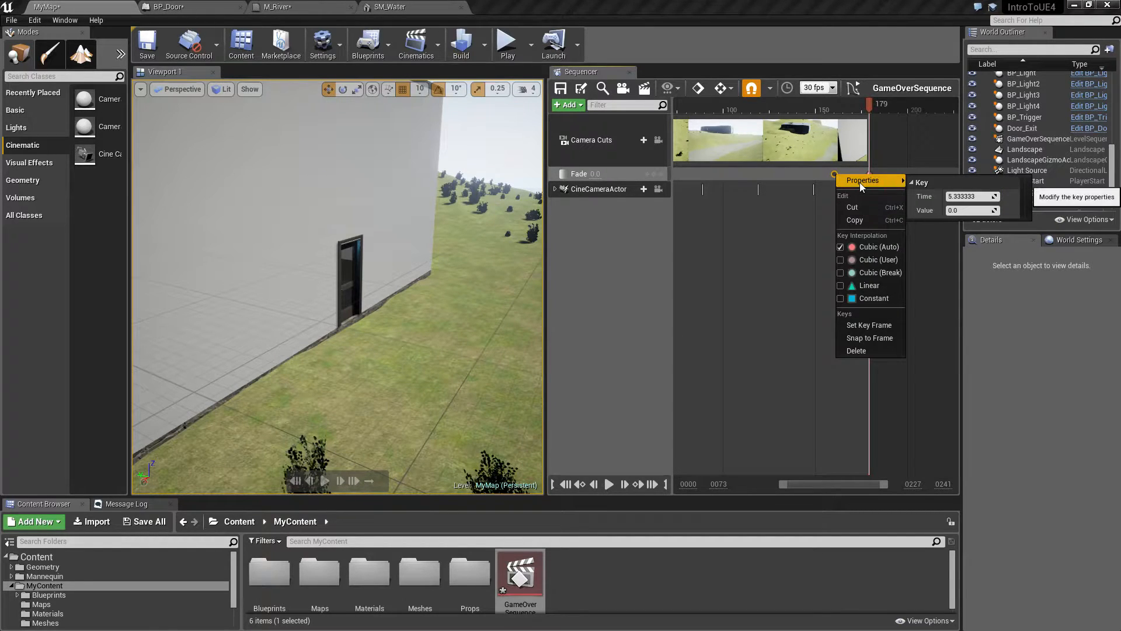
click(883, 173)
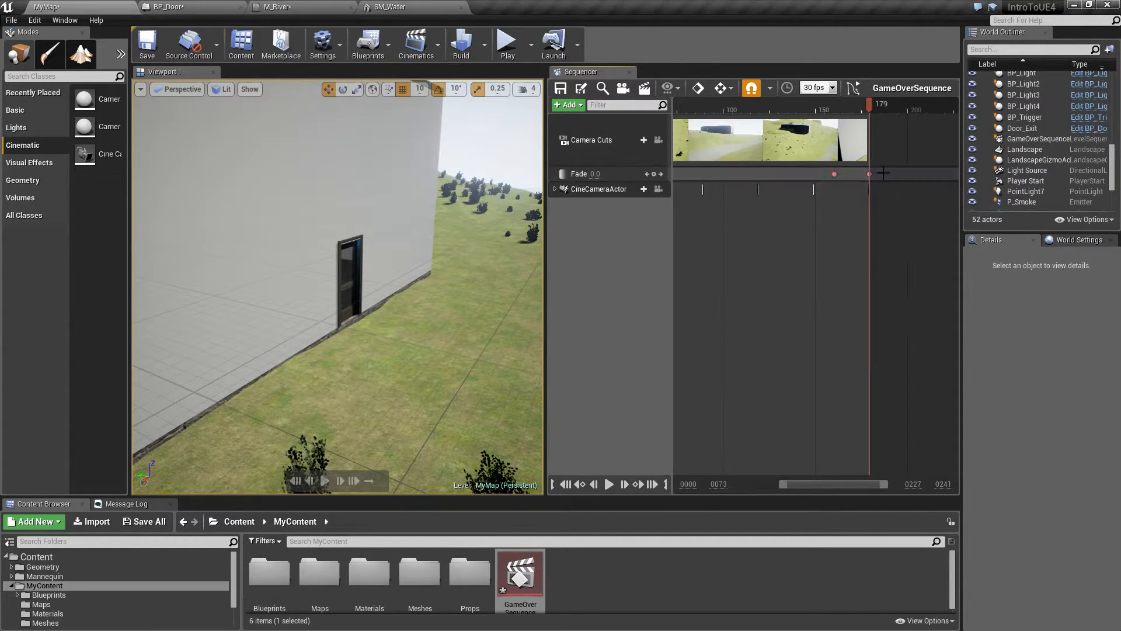
Set the value of the Fade key at frame 179 to 1.
right_click(869, 174)
mouse_move(901, 182)
click(997, 211)
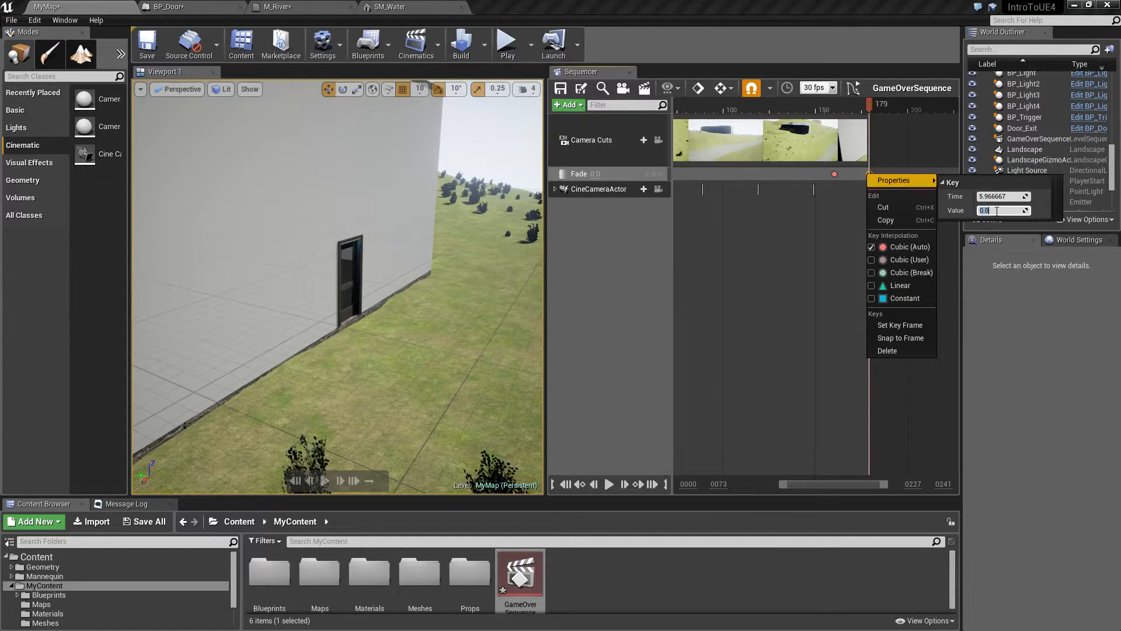
text(1)
key(Return)
Scrub from frame 130 through to frame 179 to preview the camera move and the fade.
drag(868, 110, 781, 105)
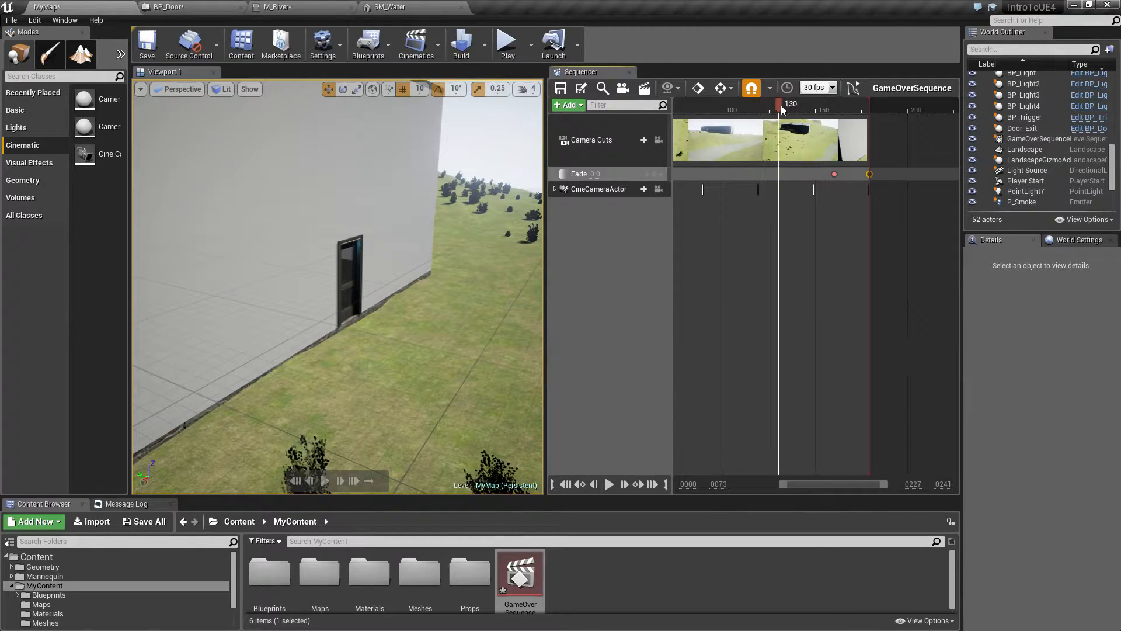
click(618, 193)
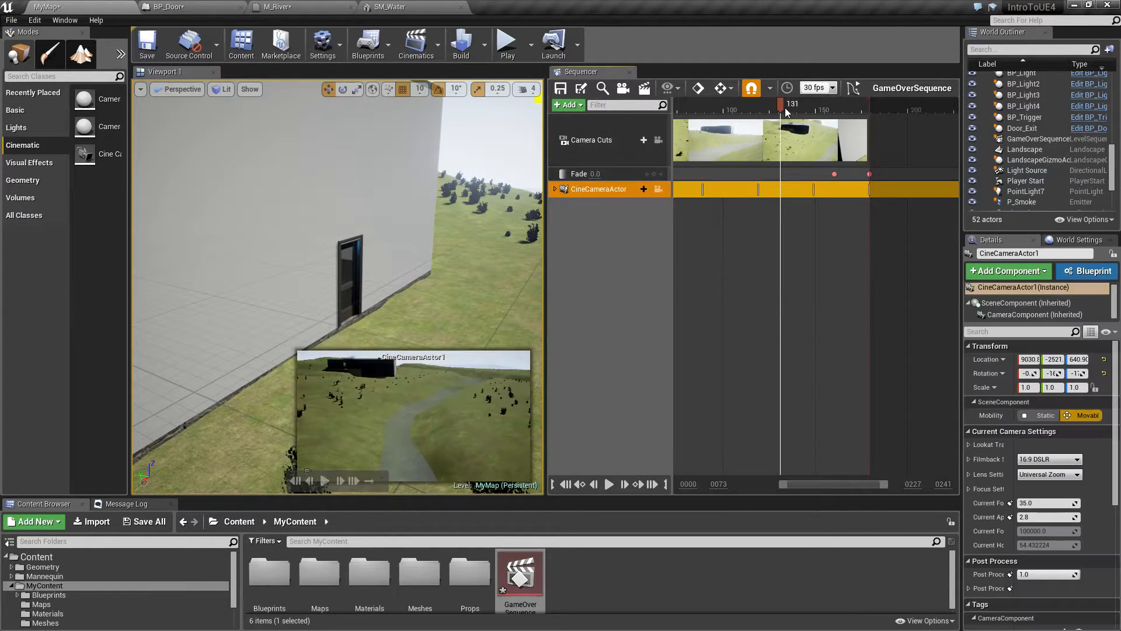
drag(785, 111, 817, 111)
click(599, 143)
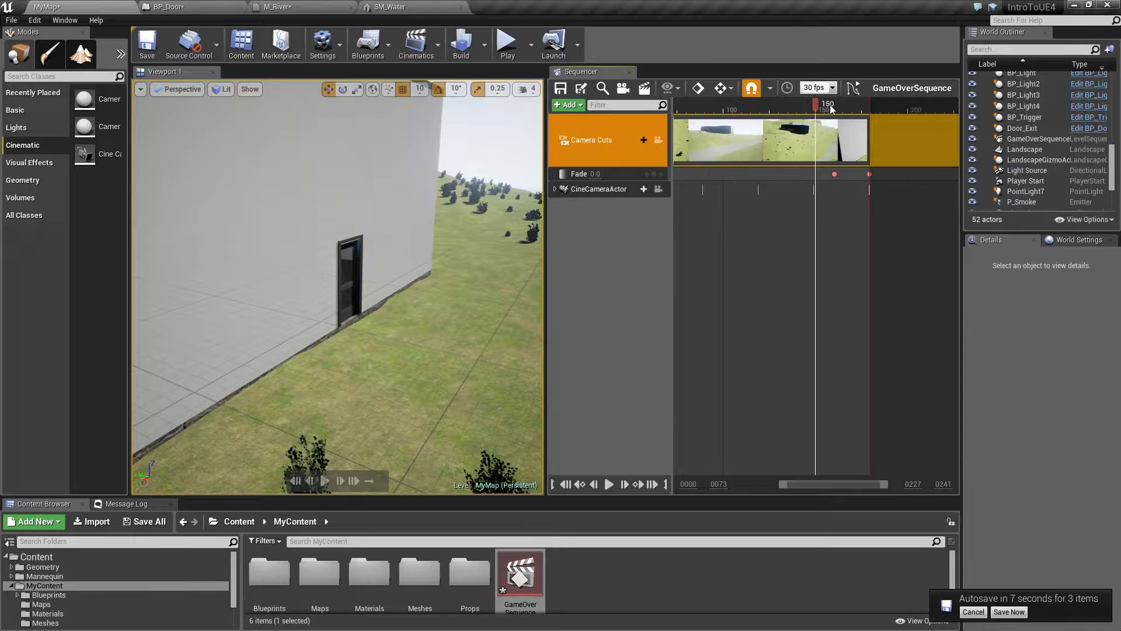
drag(818, 105, 871, 107)
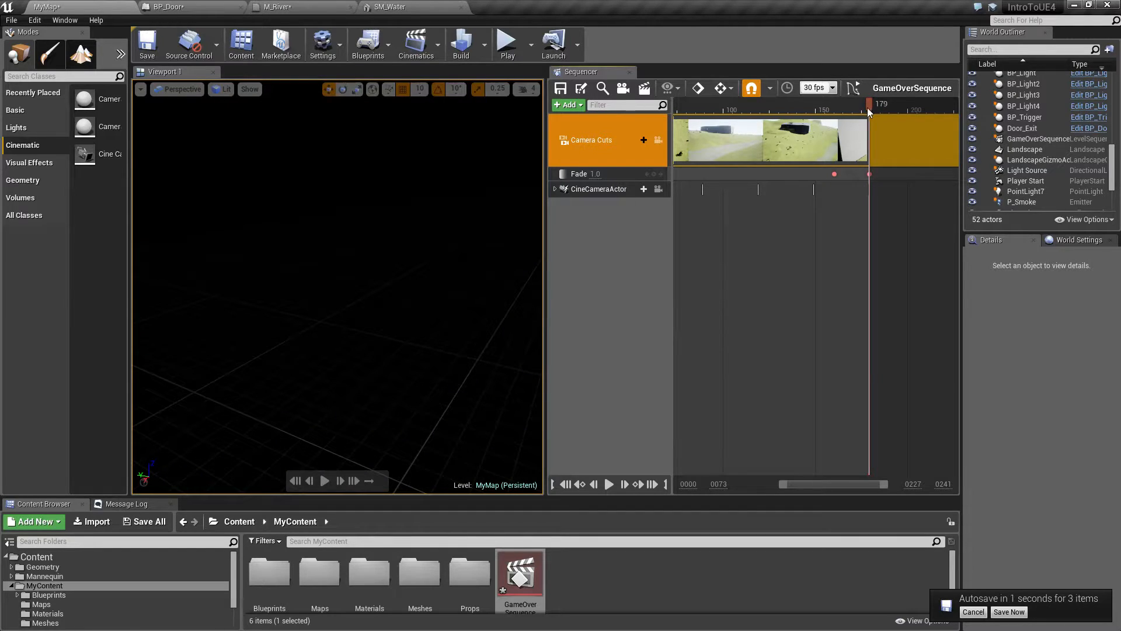
Add an Event track to the sequence and key it at frame 179.
click(568, 105)
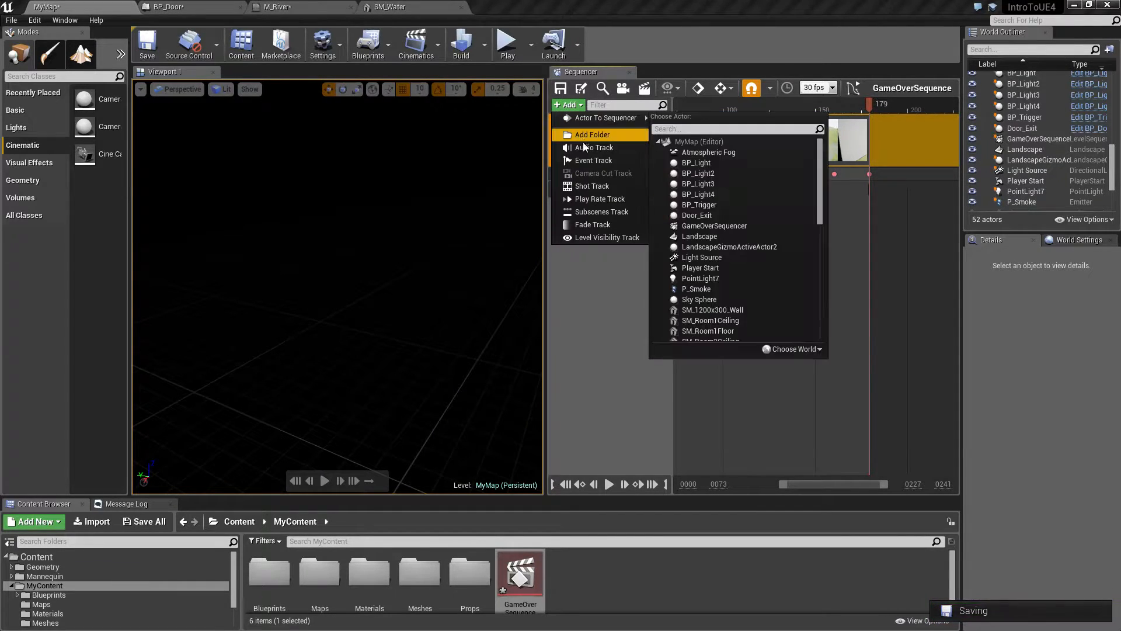
click(584, 161)
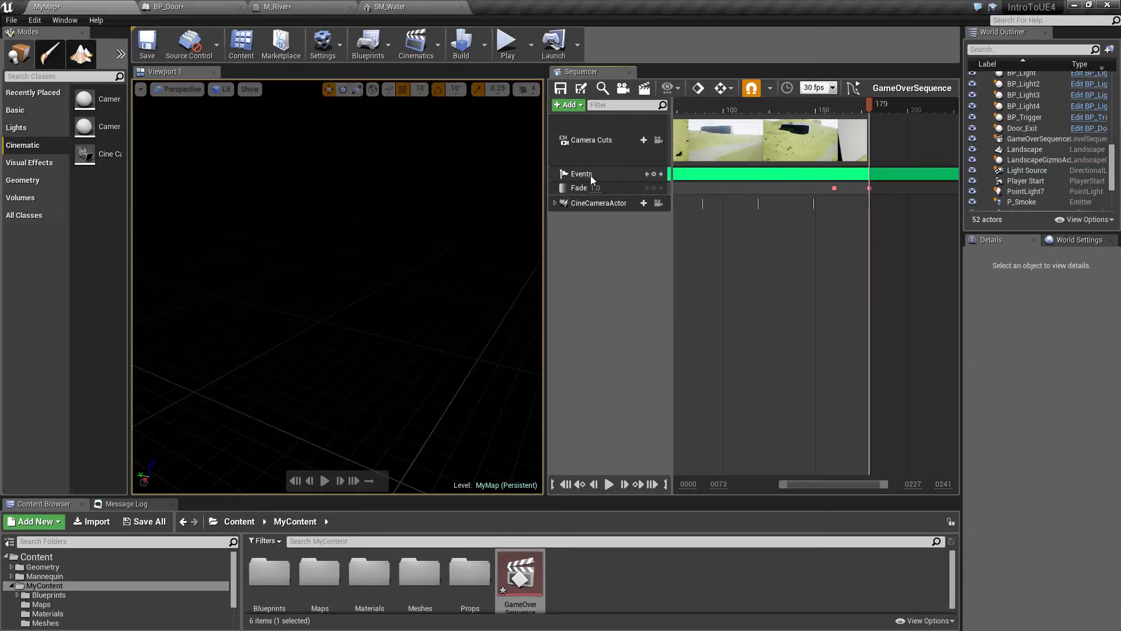
right_click(869, 173)
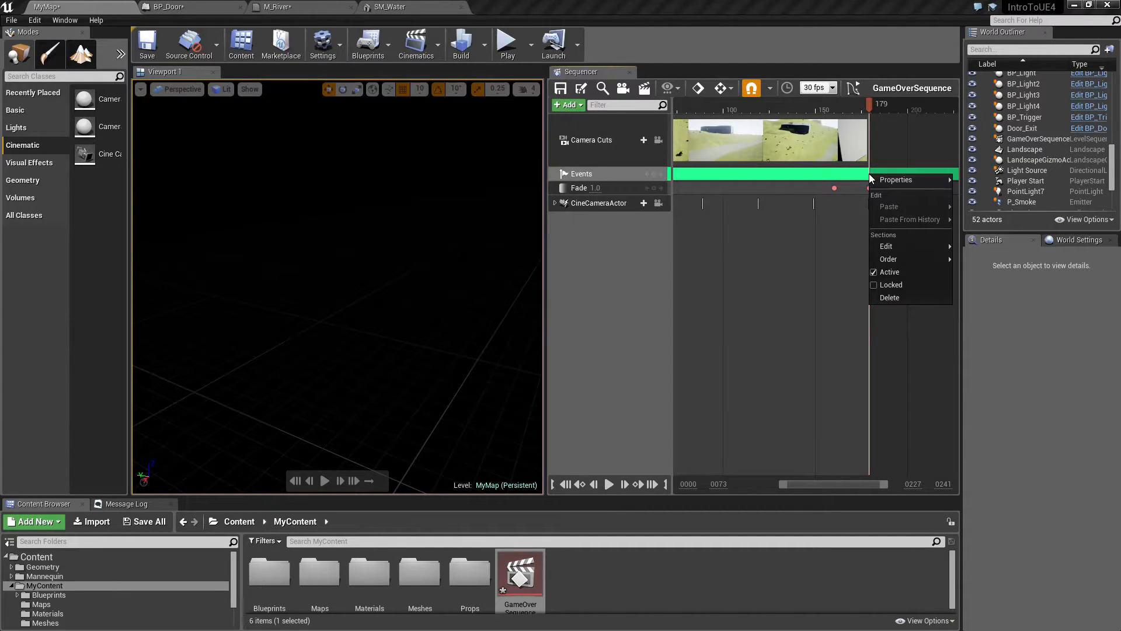
click(653, 175)
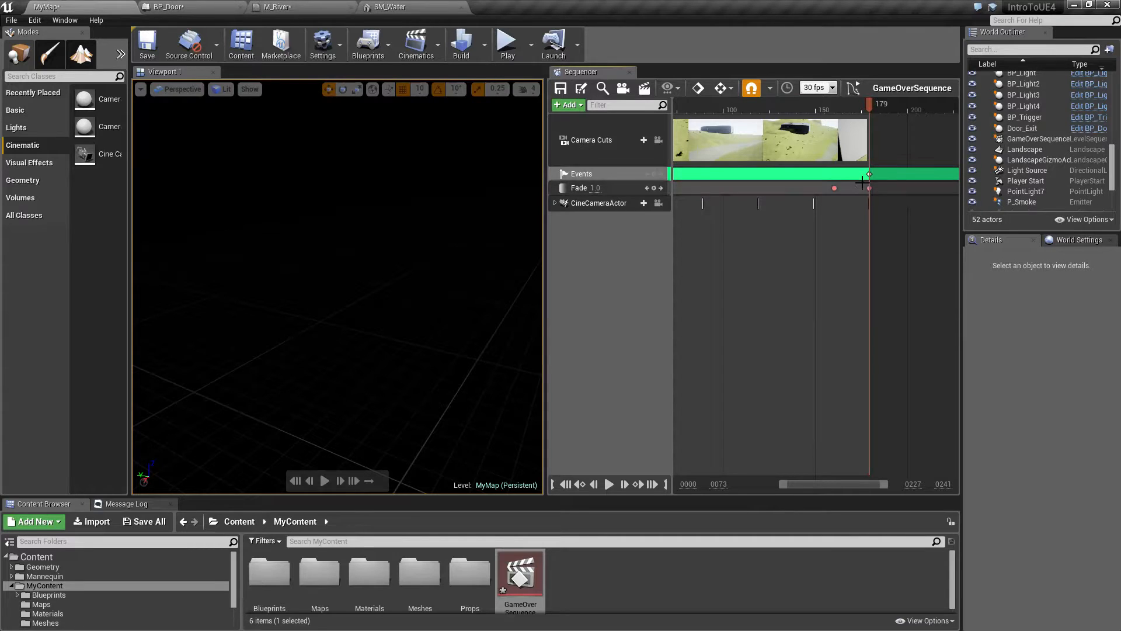
Set the value of the event key at frame 179 to ShowGameOverScreen.
drag(867, 485, 875, 484)
drag(845, 107, 824, 106)
right_click(845, 174)
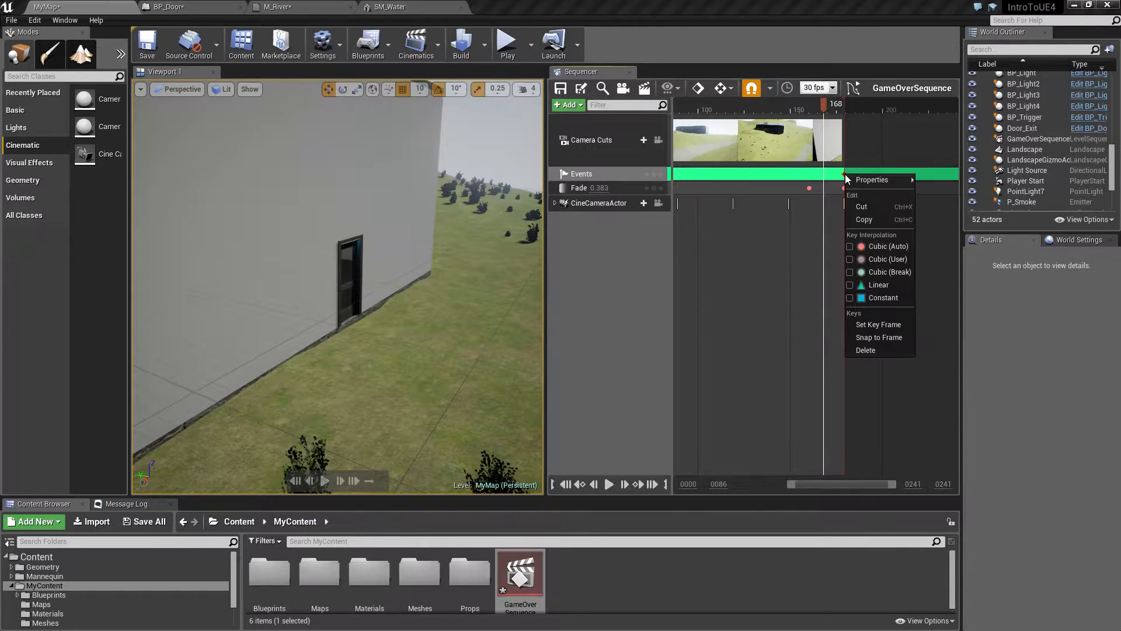
mouse_move(860, 181)
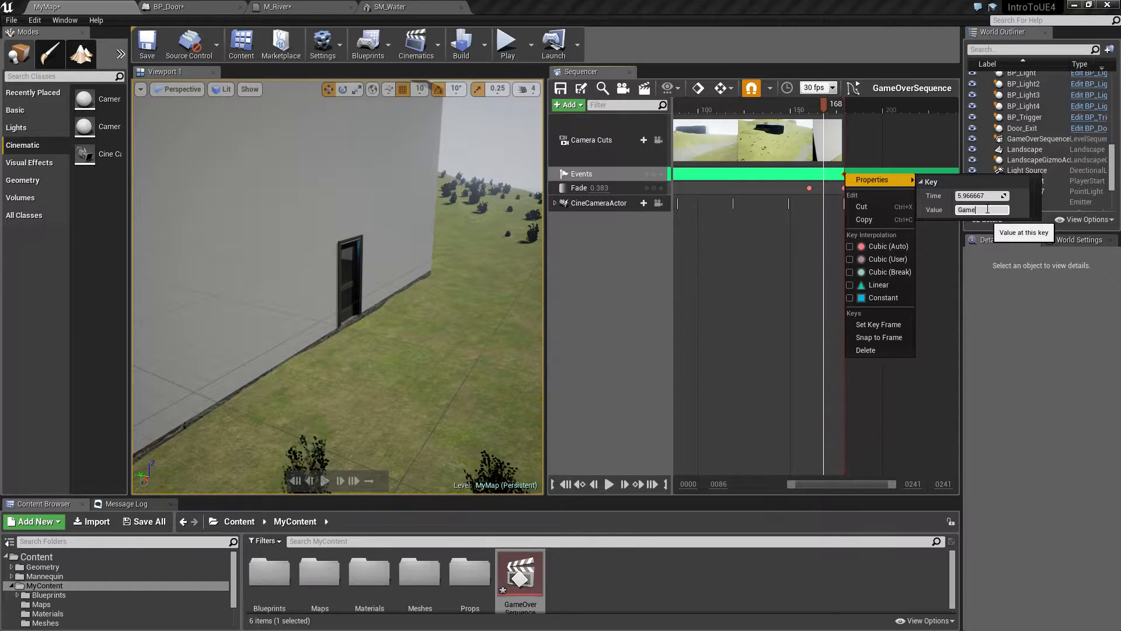
text(eenKey)
key(Return)
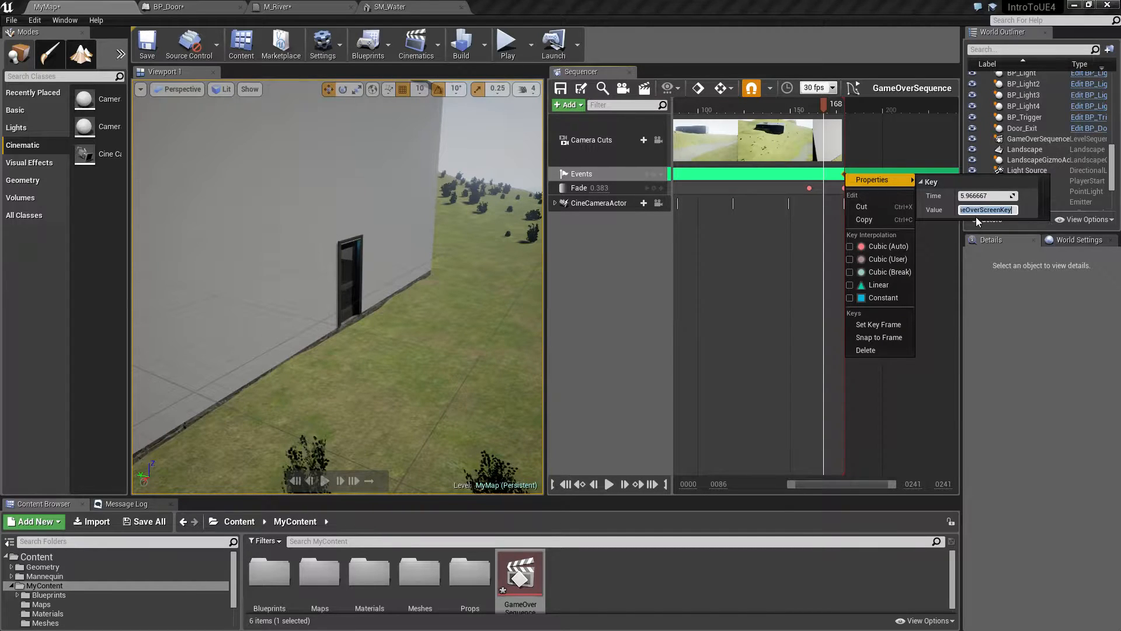
text(Show)
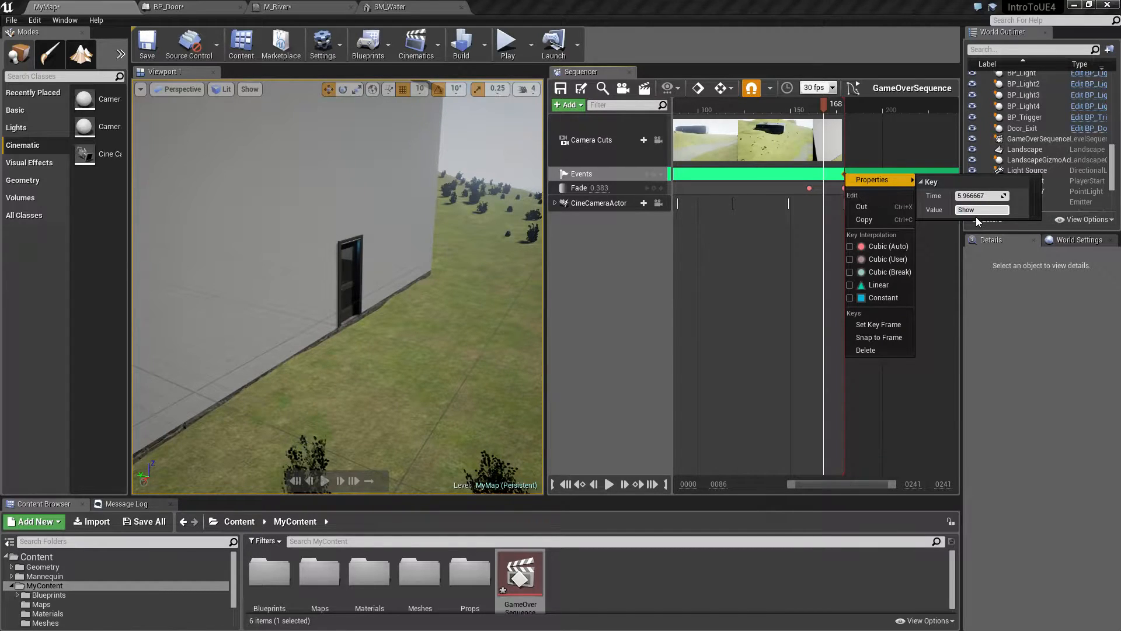
text(GameOverScreen)
key(Return)
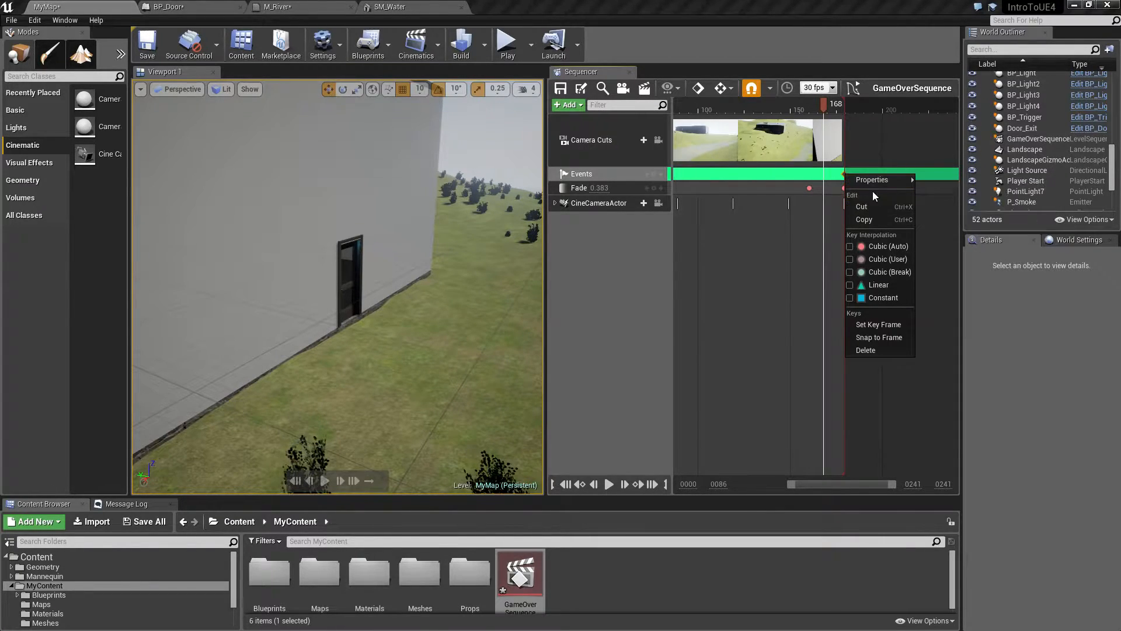
click(634, 269)
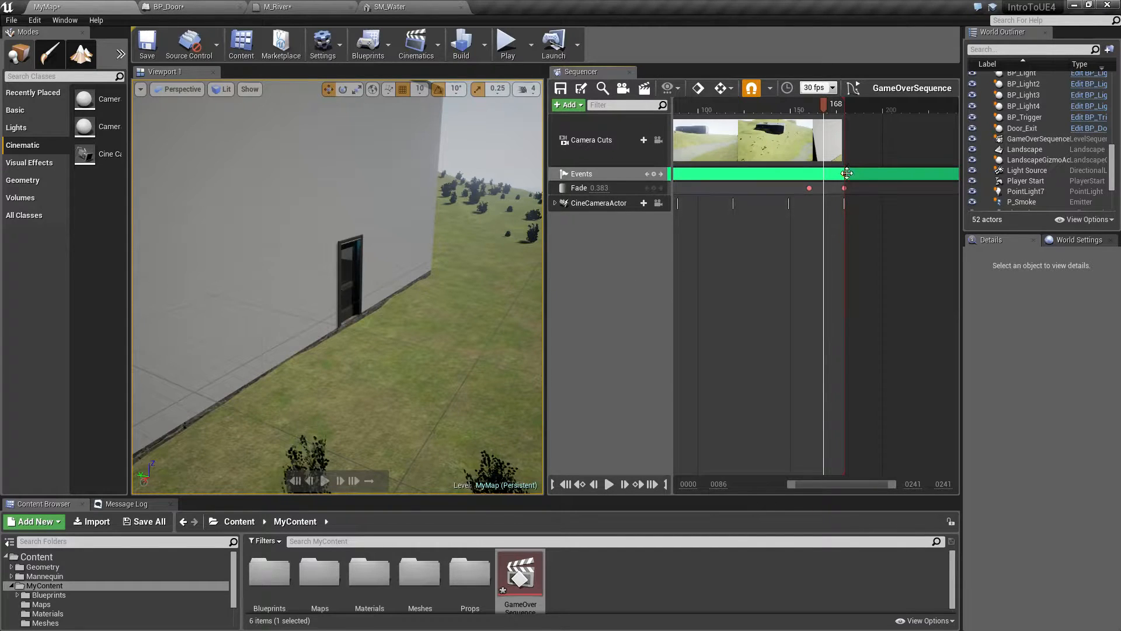
Save MyMap and close the Sequencer.
key(ctrl+s)
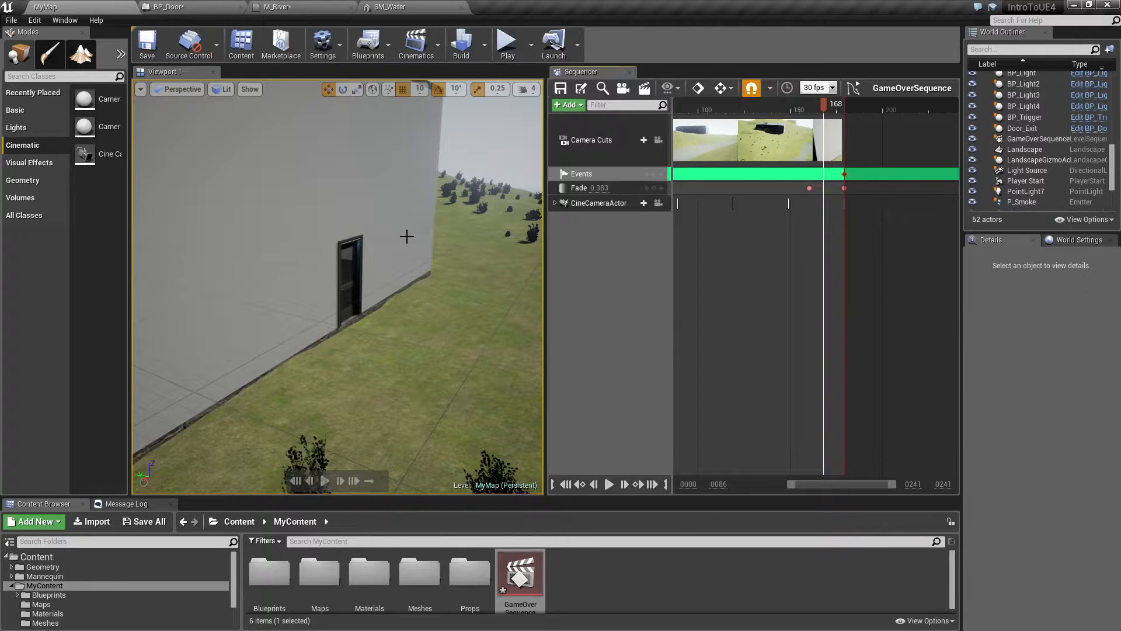
right_drag(425, 290, 437, 310)
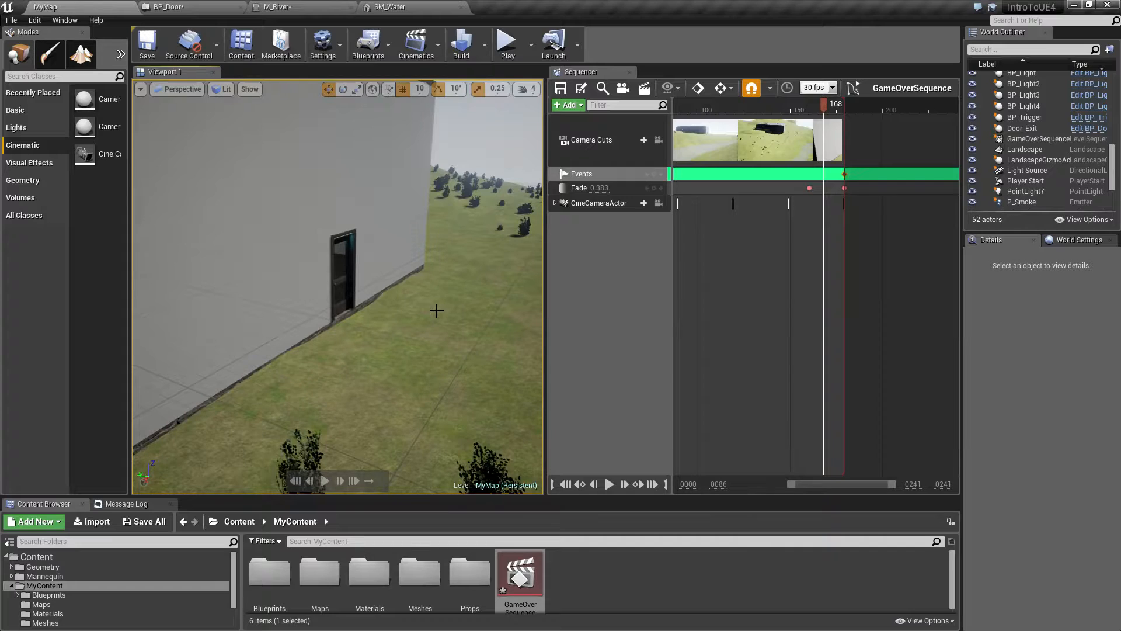
click(144, 46)
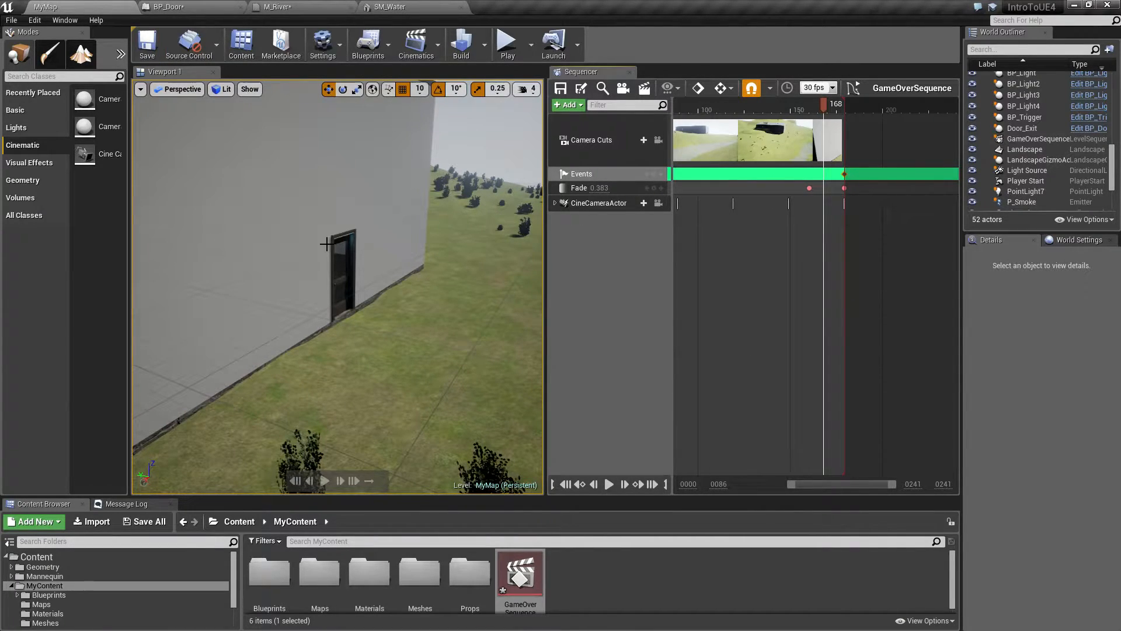
click(629, 71)
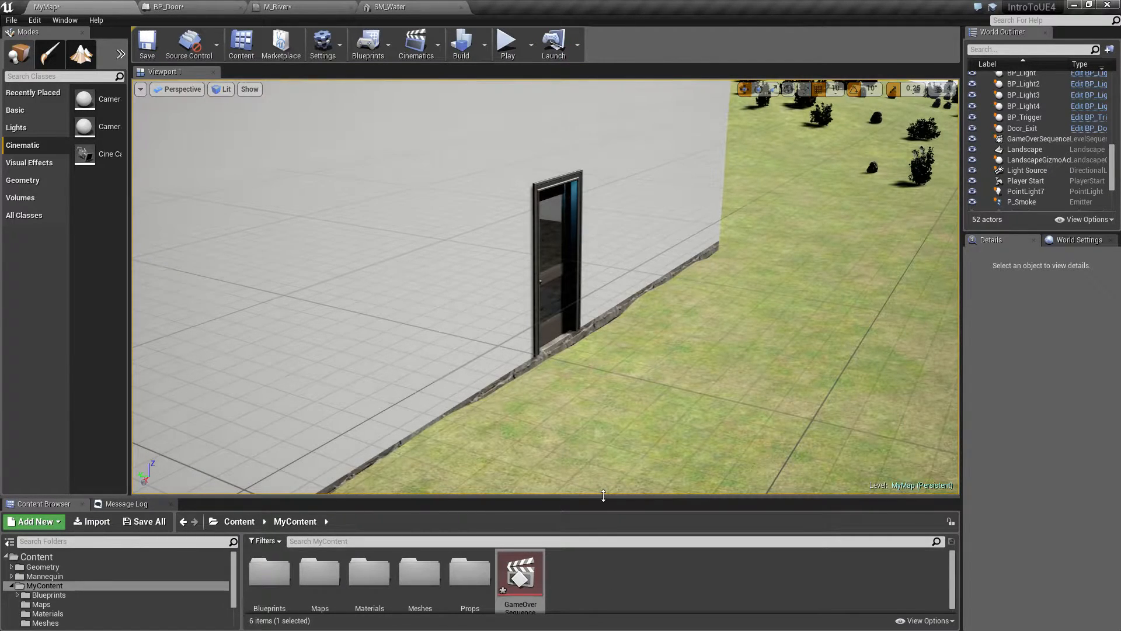
Enlarge the Content Browser, the Modes area and the World Outliner around the level viewport.
drag(600, 496, 601, 449)
drag(129, 262, 206, 263)
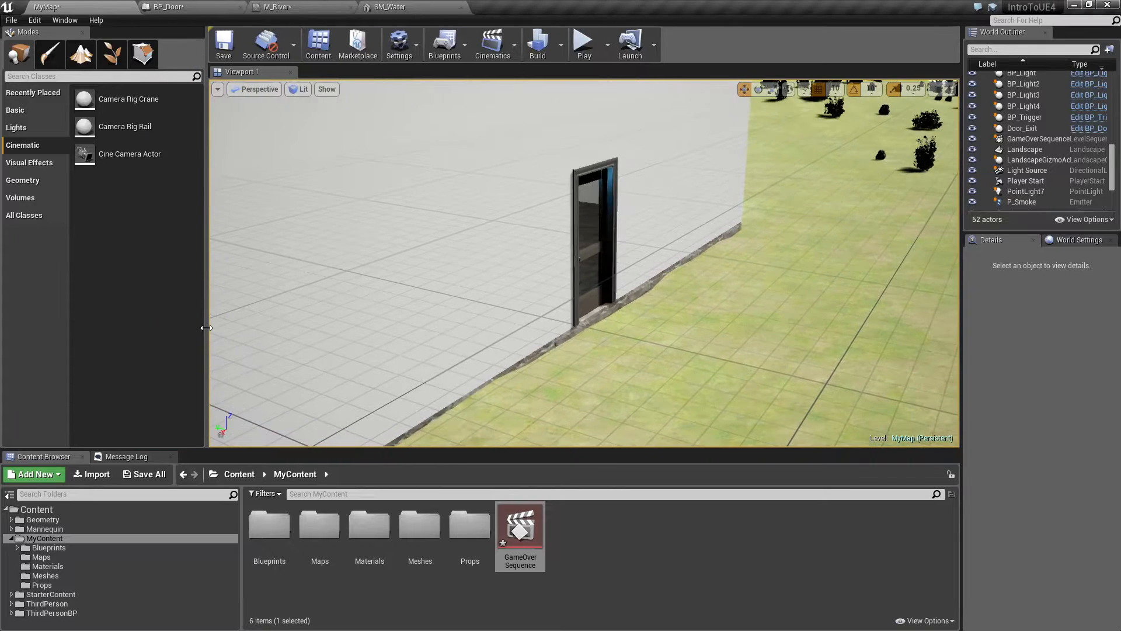
drag(962, 283, 902, 292)
Create an Actor-based Blueprint class named BP_GameOverSequencer in the MyContent/Blueprints/Props folder.
click(48, 548)
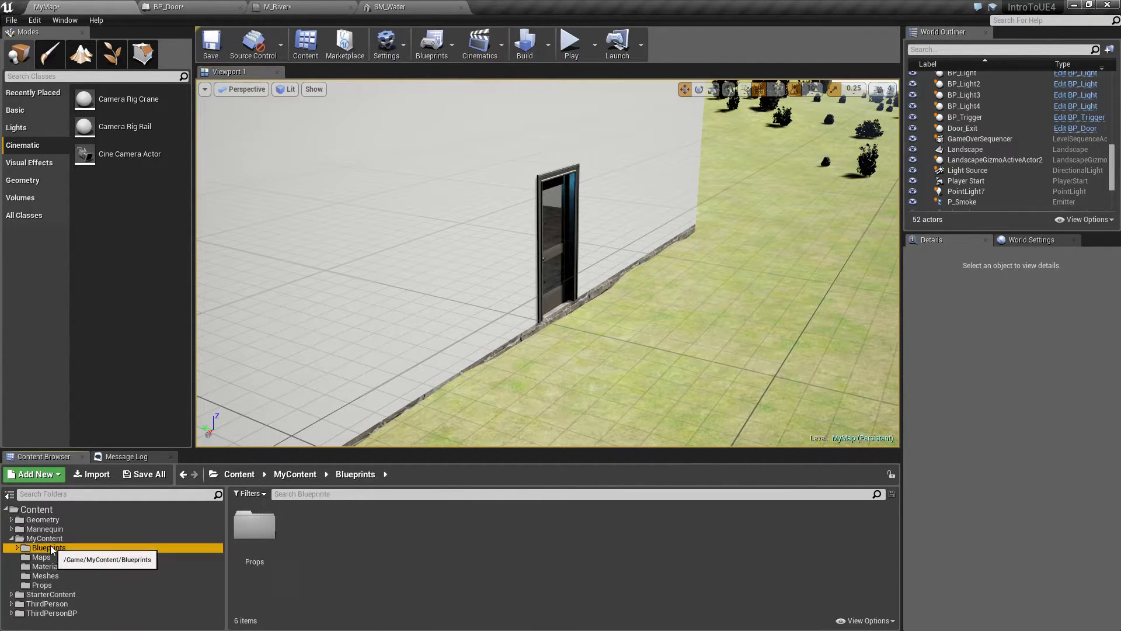
click(17, 548)
click(42, 558)
click(55, 549)
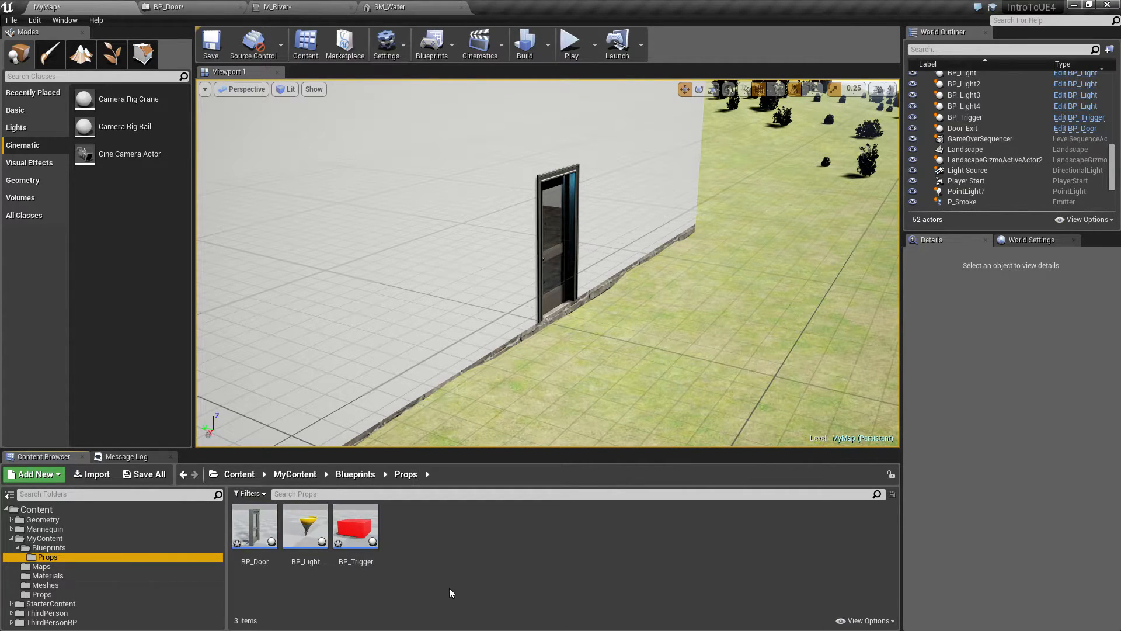
right_click(442, 541)
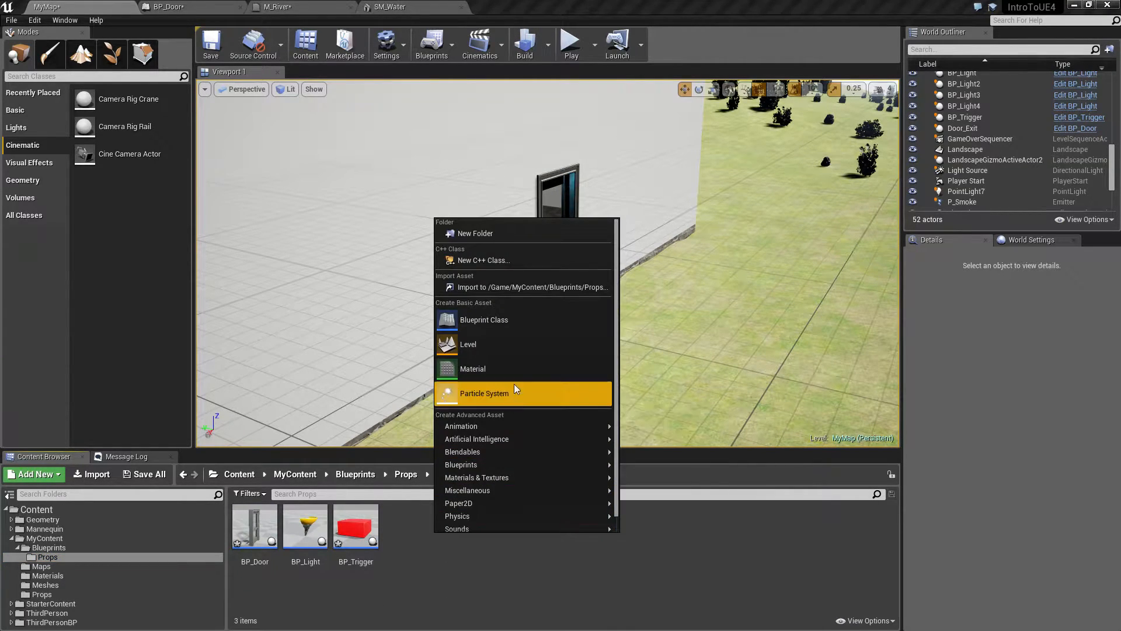
click(509, 321)
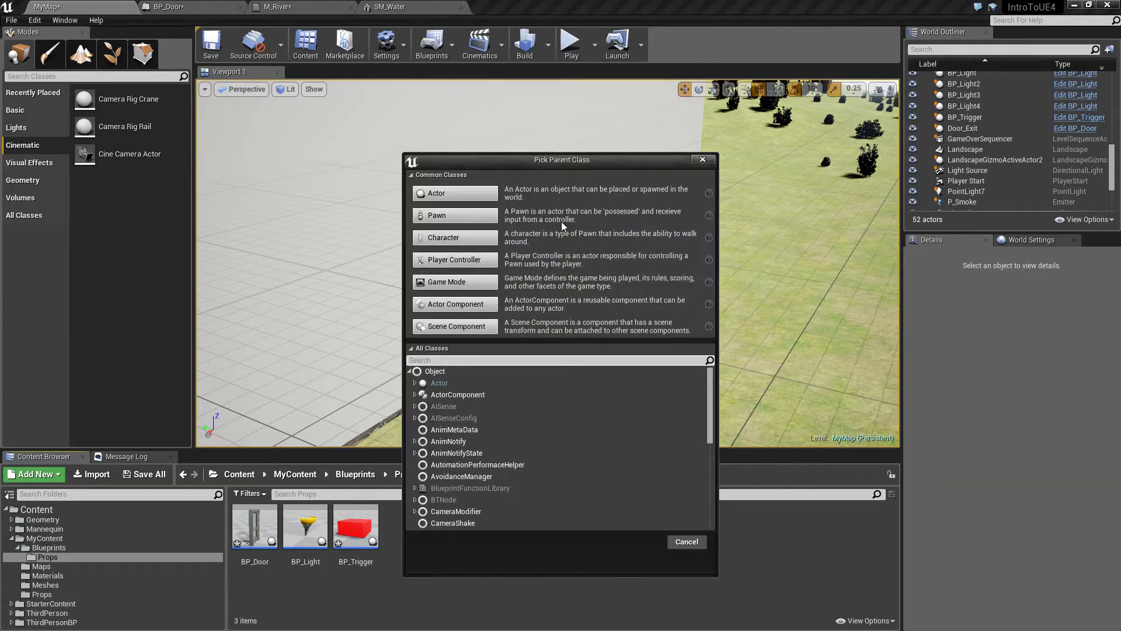
click(444, 194)
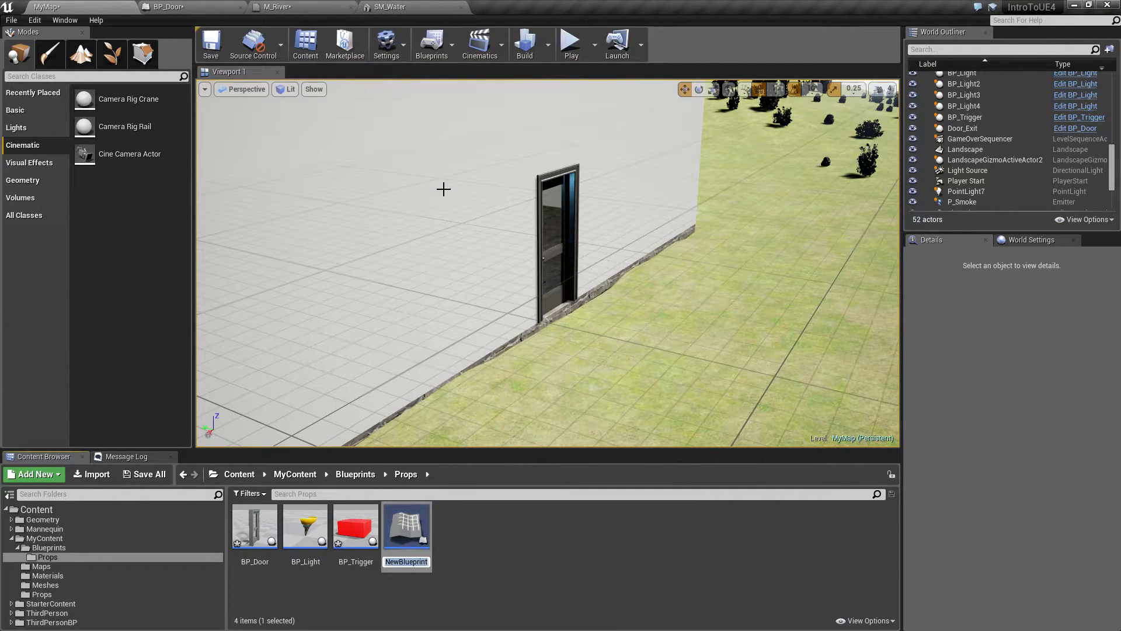
text(BP_?)
key(BackSpace)
text(GameOverSequencer)
key(Return)
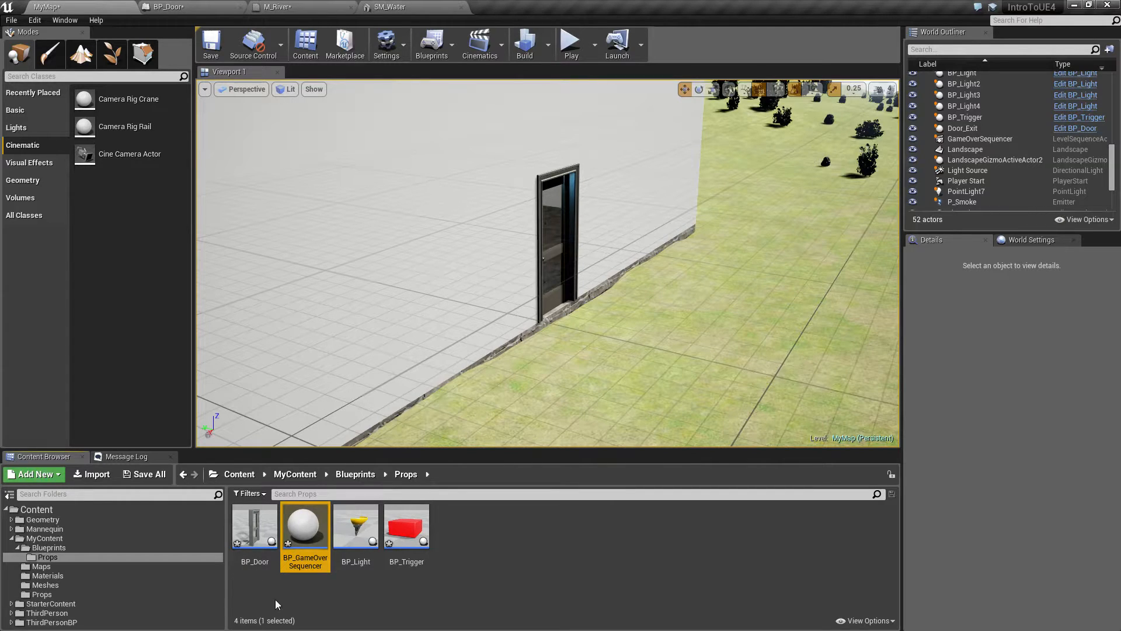
Place BP_GameOverSequencer in the level at the foot of the exit door, at about X -220, Y -1900, Z -270 cm.
drag(309, 521, 584, 322)
key(f)
scroll(638, 370, down, 5)
drag(575, 339, 555, 310)
drag(591, 357, 591, 287)
drag(567, 337, 532, 354)
right_drag(621, 392, 595, 369)
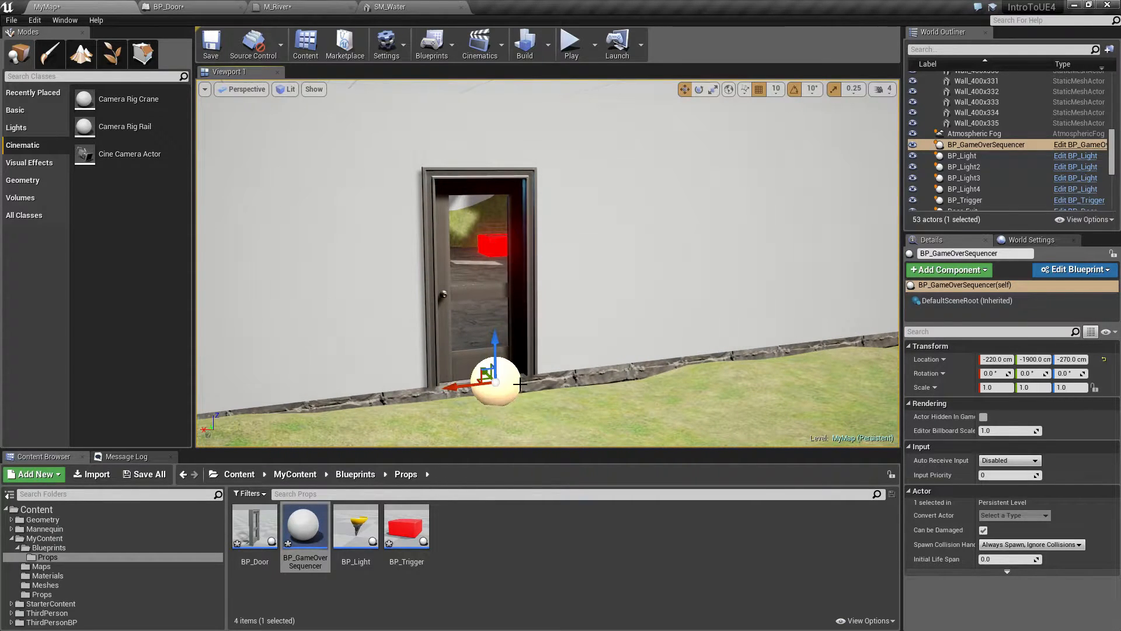
Add a Box Collision component to the BP_GameOverSequencer Blueprint, keeping the name Box, and compile and save it.
double_click(299, 528)
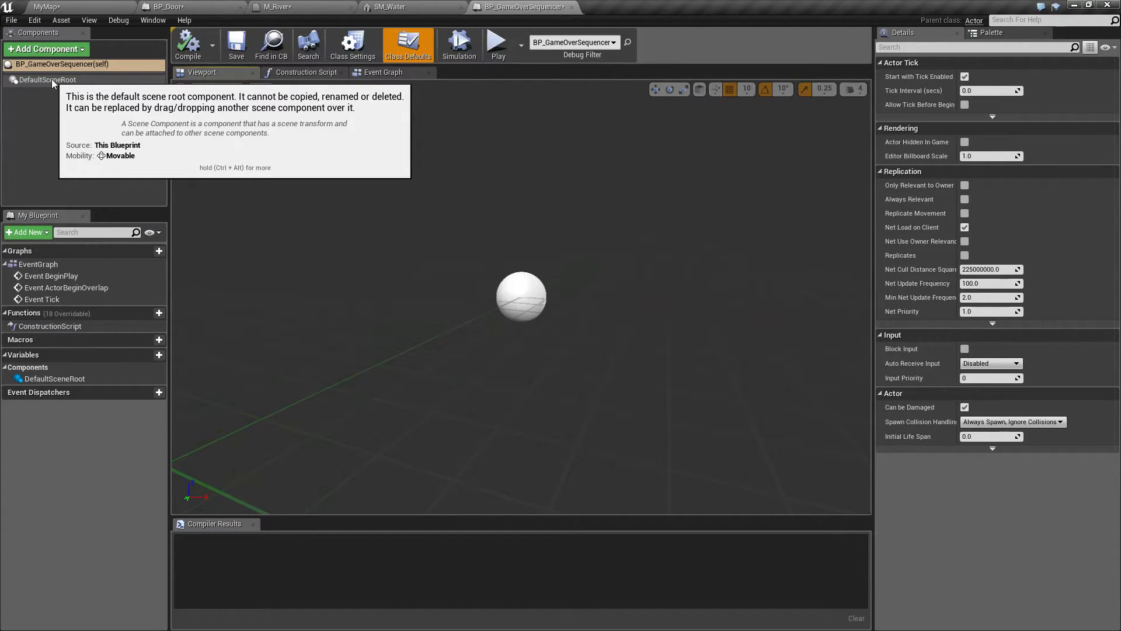
click(46, 49)
scroll(35, 222, down, 2)
scroll(34, 233, down, 2)
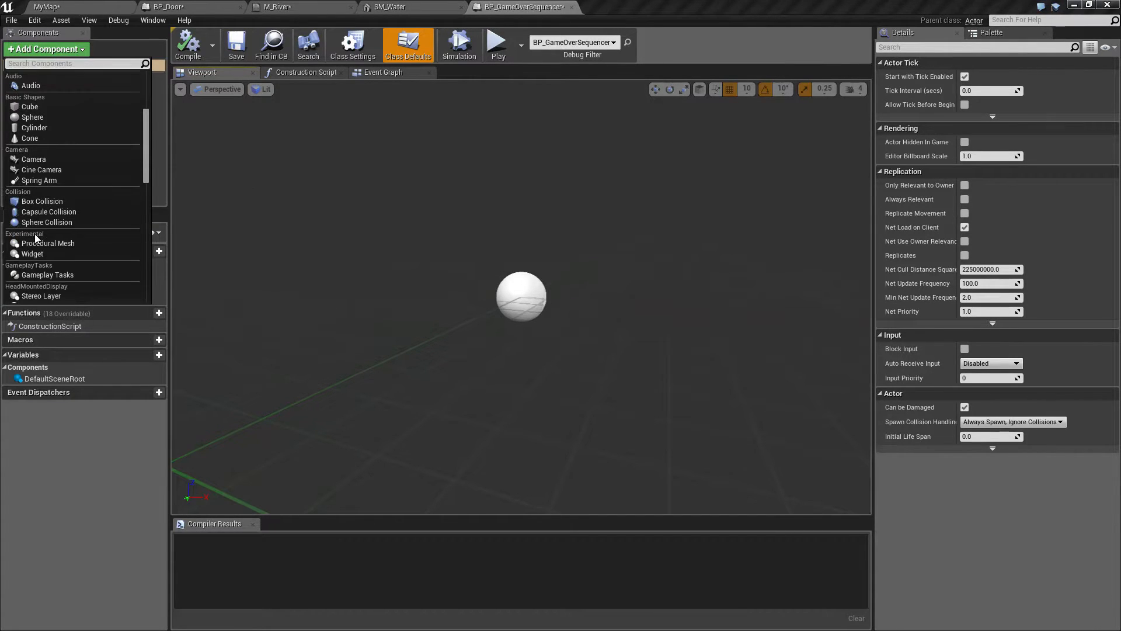
click(37, 198)
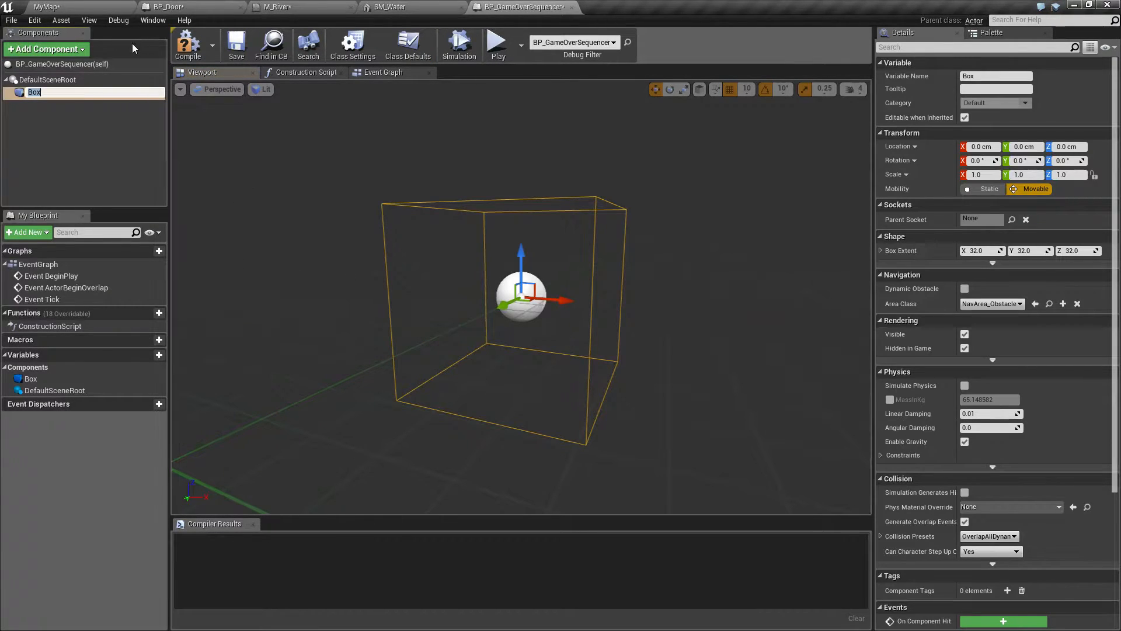
click(188, 44)
click(236, 44)
Move the placed BP_GameOverSequencer into the doorway at Y -1880 cm and Z -240 cm.
click(86, 6)
right_drag(664, 265, 654, 304)
drag(520, 263, 511, 235)
key(d)
right_drag(511, 235, 556, 250)
key(a)
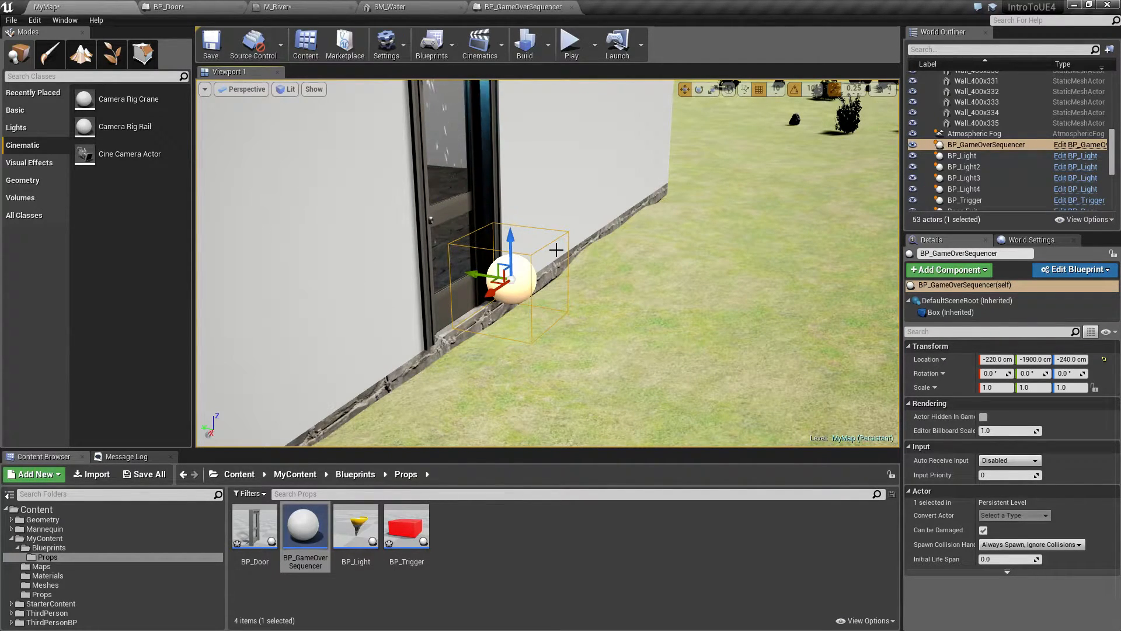
drag(470, 274, 453, 271)
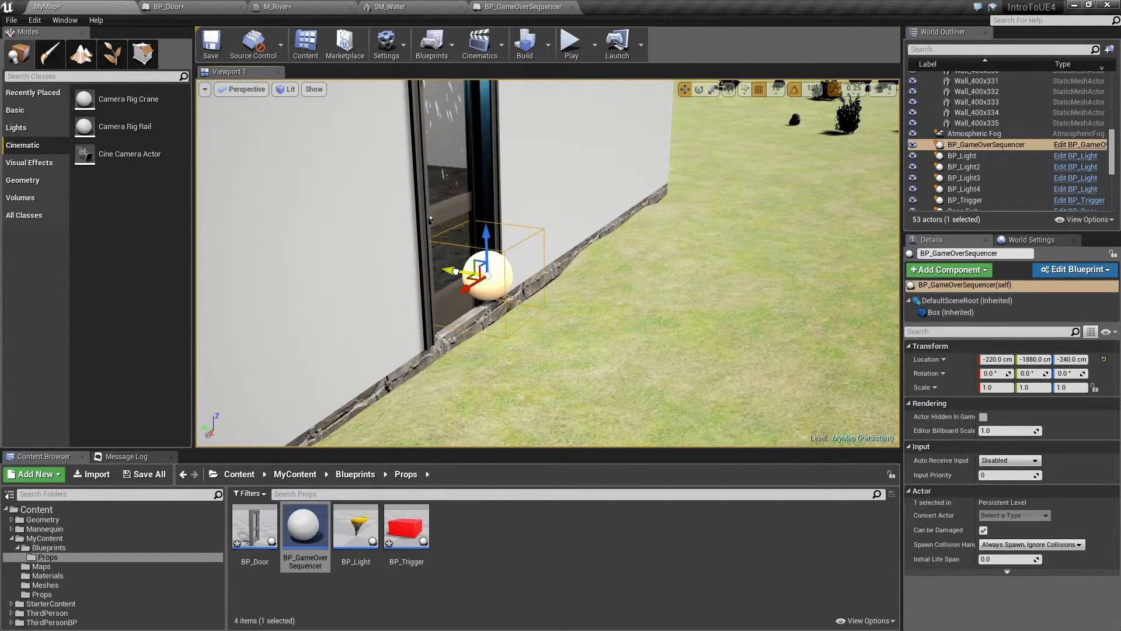
key(f)
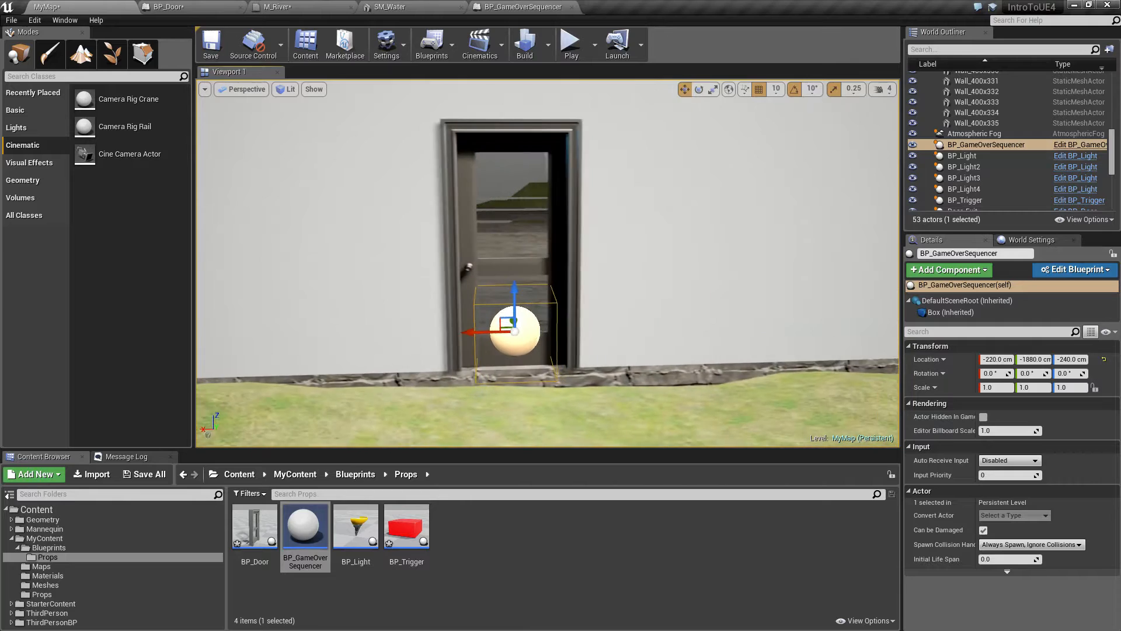
Close the BP_Door, M_River and SM_Water editors, applying the changes to the M_River material.
click(188, 4)
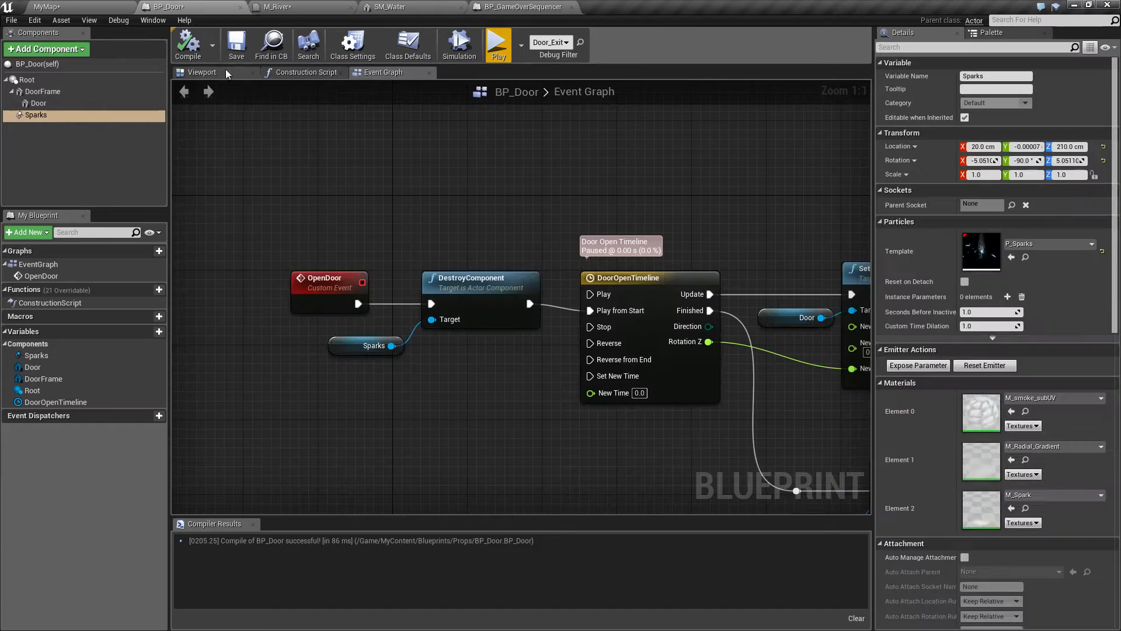
click(126, 6)
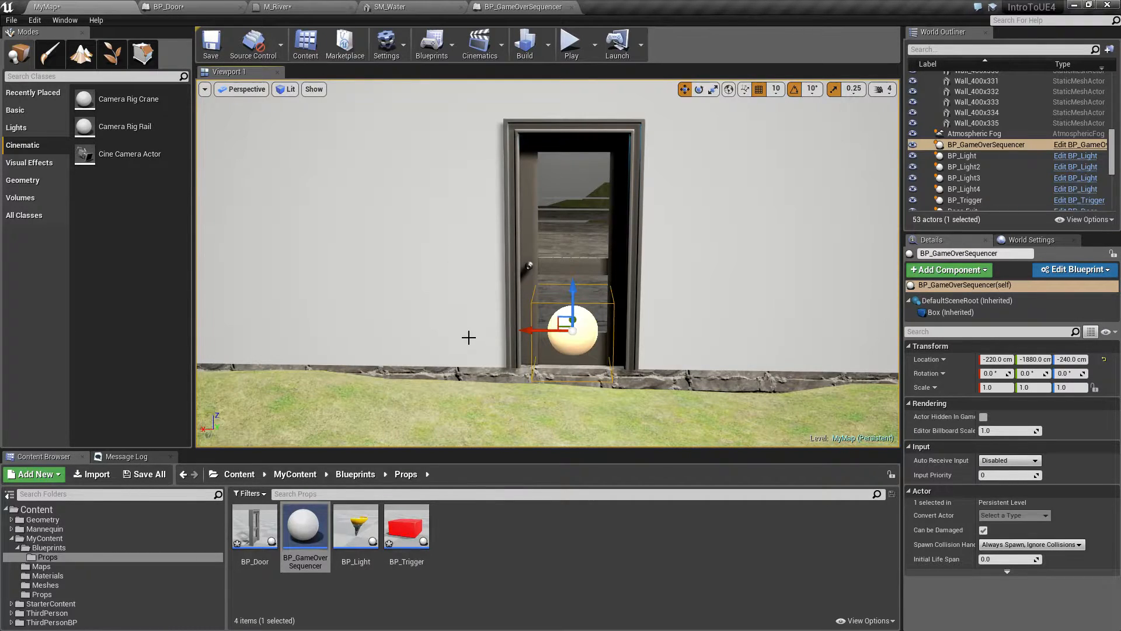
click(240, 8)
click(239, 8)
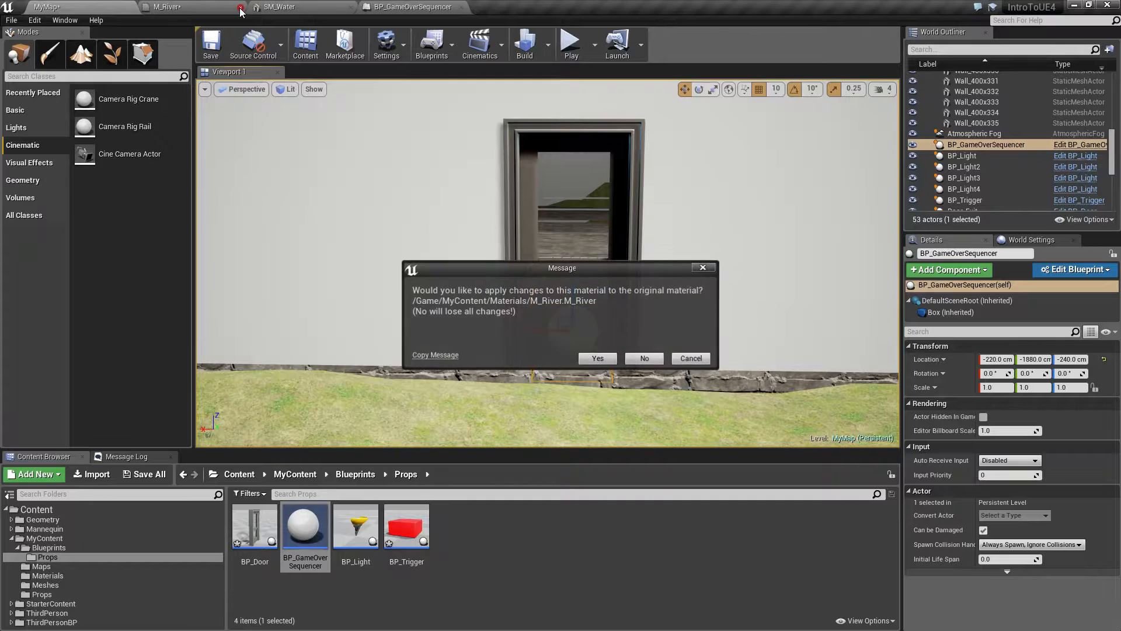
click(596, 358)
click(240, 8)
Set the placed actor's Box extent to about 87.9 in Z and raise the Box component by 60 cm.
click(193, 7)
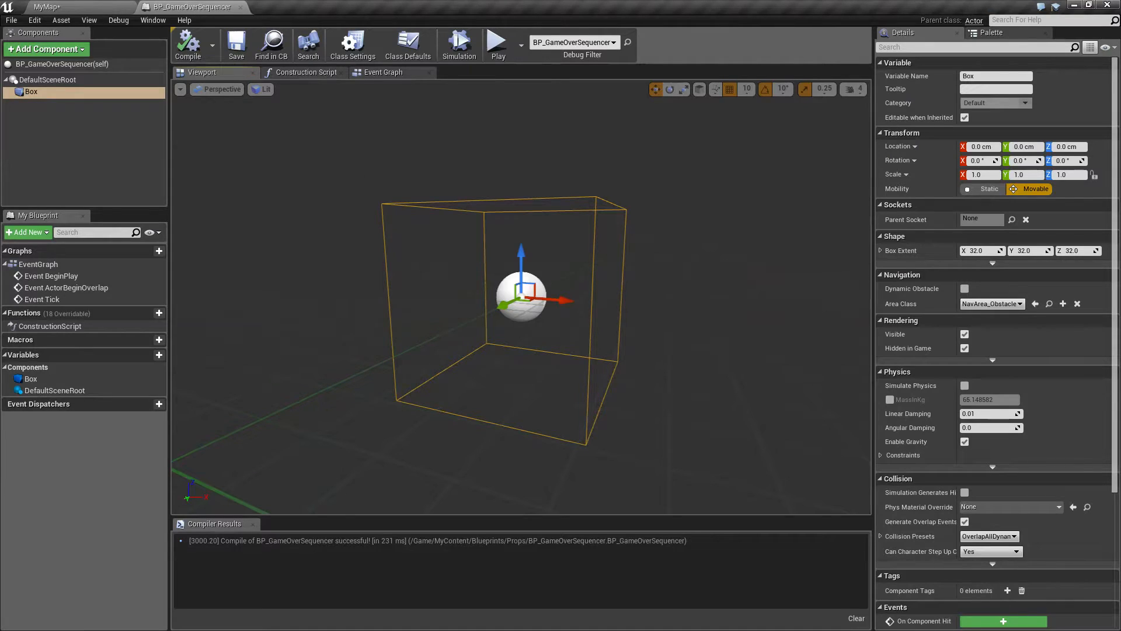
scroll(555, 277, down, 7)
scroll(548, 275, up, 3)
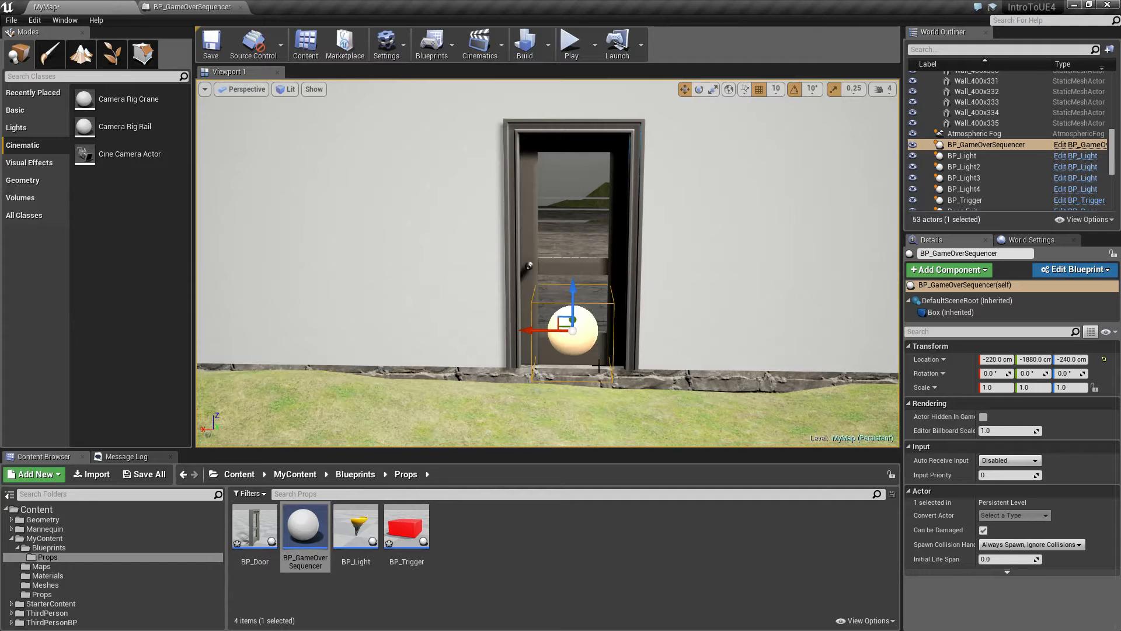
click(947, 314)
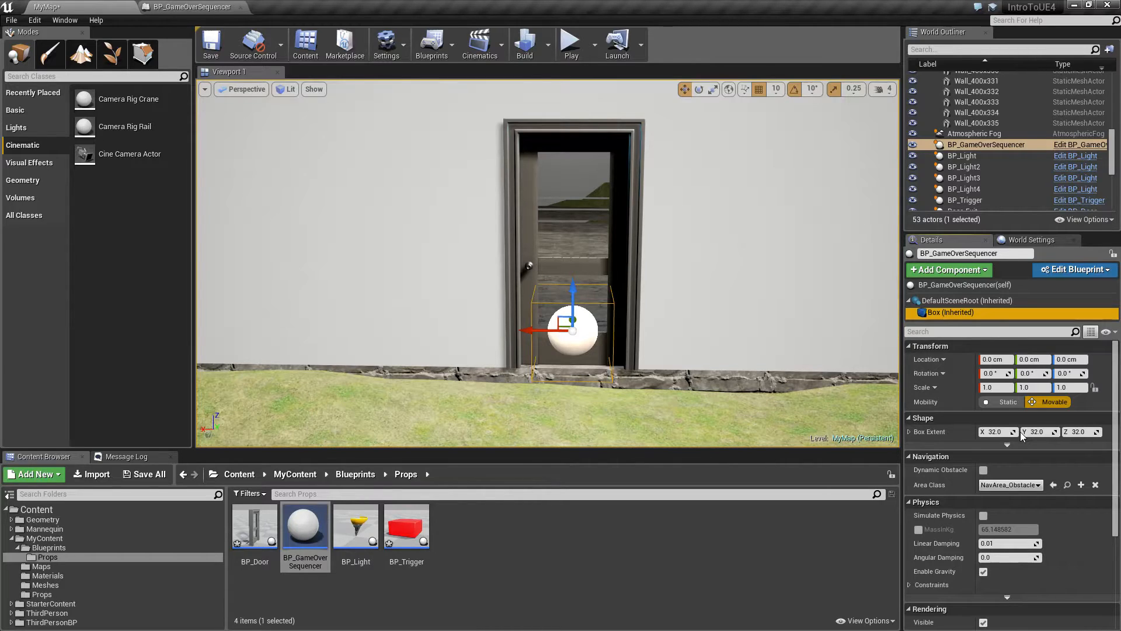
drag(1082, 432, 1007, 429)
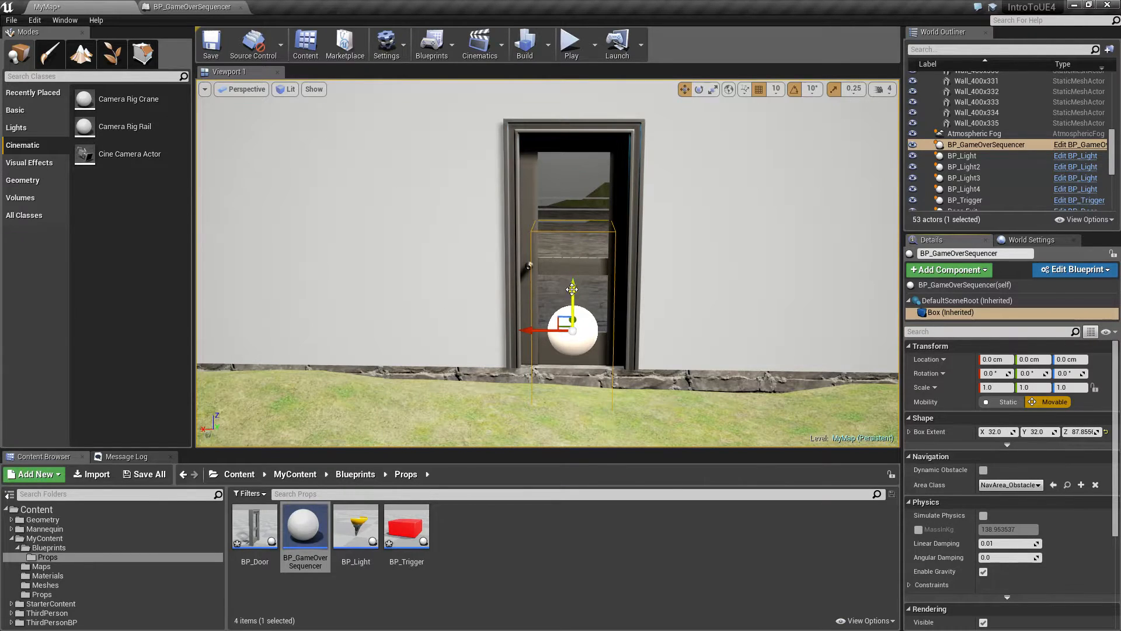
drag(571, 289, 568, 220)
key(Escape)
Set the Box extent to about 78.1 in Y and shift the Box component outside the door to Y -60 cm.
right_drag(636, 271, 636, 270)
key(a)
key(d)
click(475, 329)
right_drag(586, 328, 604, 348)
key(w)
key(a)
key(s)
click(947, 315)
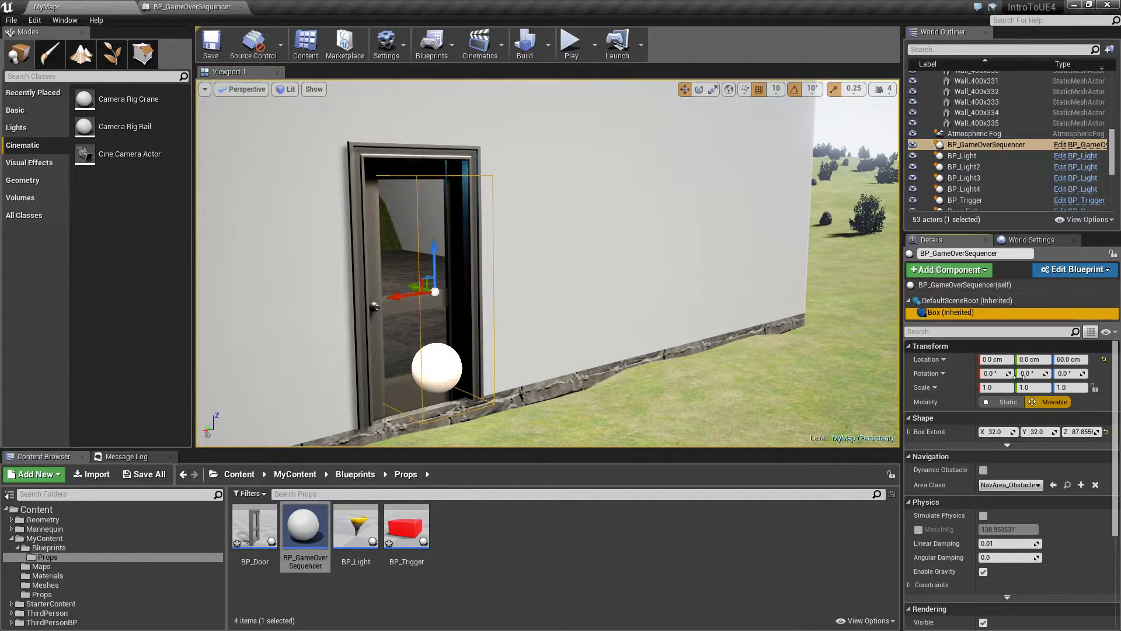
drag(1044, 432, 1074, 432)
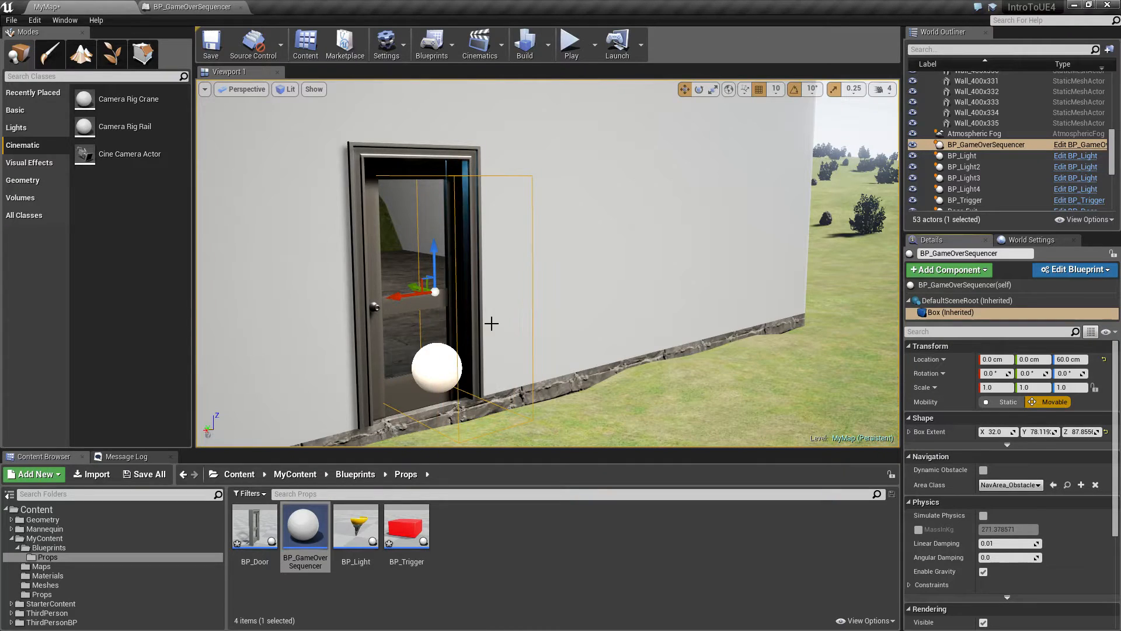
drag(413, 291, 456, 302)
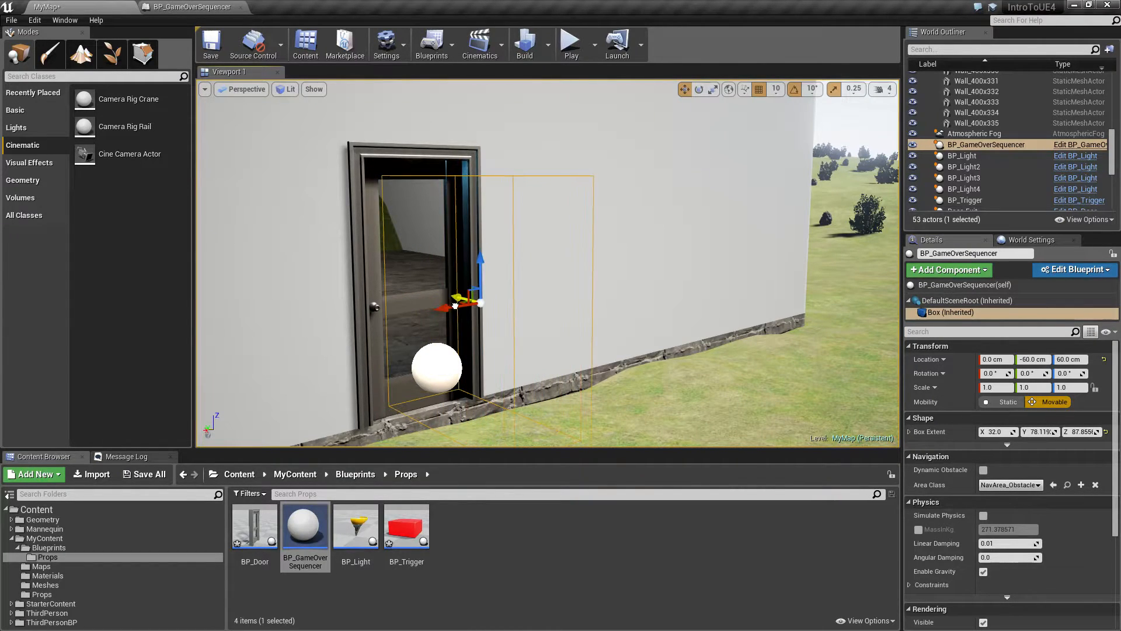
key(Escape)
Delete the three default event nodes from the BP_GameOverSequencer Event Graph, then compile and save the Blueprint.
mouse_move(506, 331)
right_down()
mouse_move(374, 318)
mouse_move(467, 353)
mouse_move(456, 350)
mouse_move(452, 379)
mouse_move(386, 391)
mouse_move(328, 350)
mouse_move(356, 286)
mouse_move(397, 310)
mouse_move(385, 374)
mouse_move(362, 345)
mouse_move(514, 348)
right_up()
mouse_move(677, 330)
right_down()
mouse_move(605, 329)
mouse_move(660, 331)
right_up()
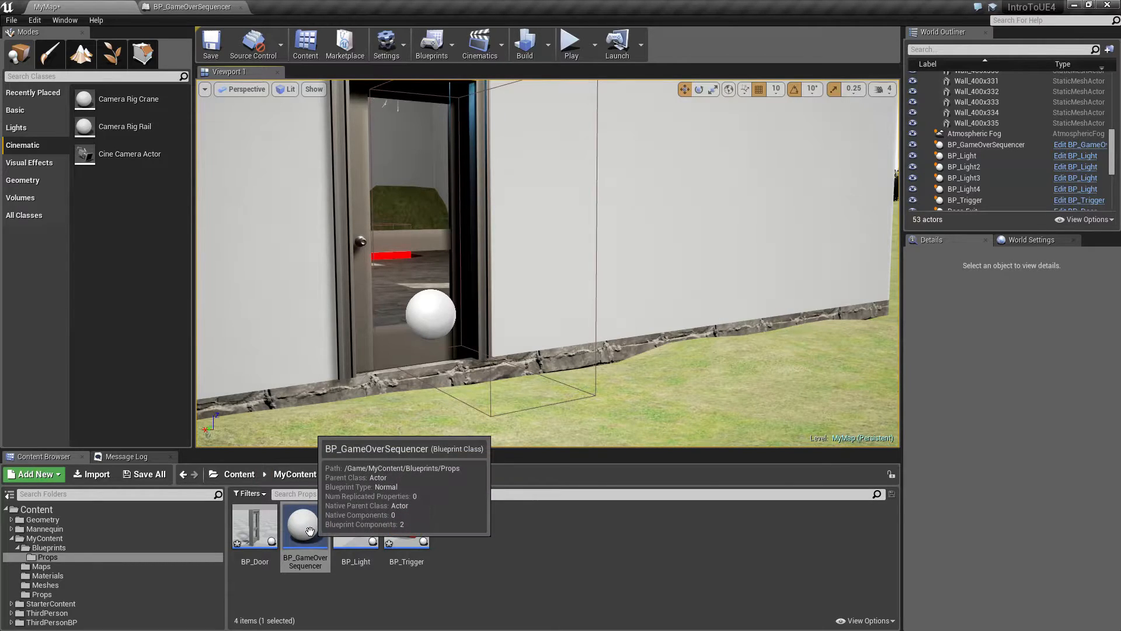
double_click(310, 529)
click(385, 74)
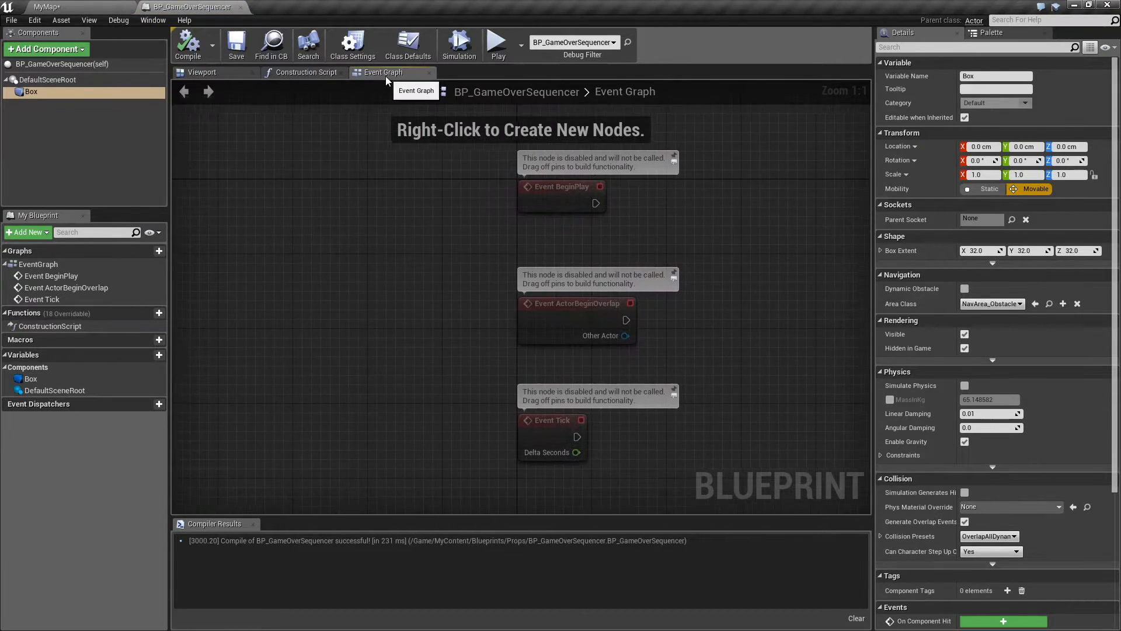
drag(501, 159, 685, 444)
key(Delete)
right_drag(532, 346, 468, 361)
click(188, 44)
click(237, 44)
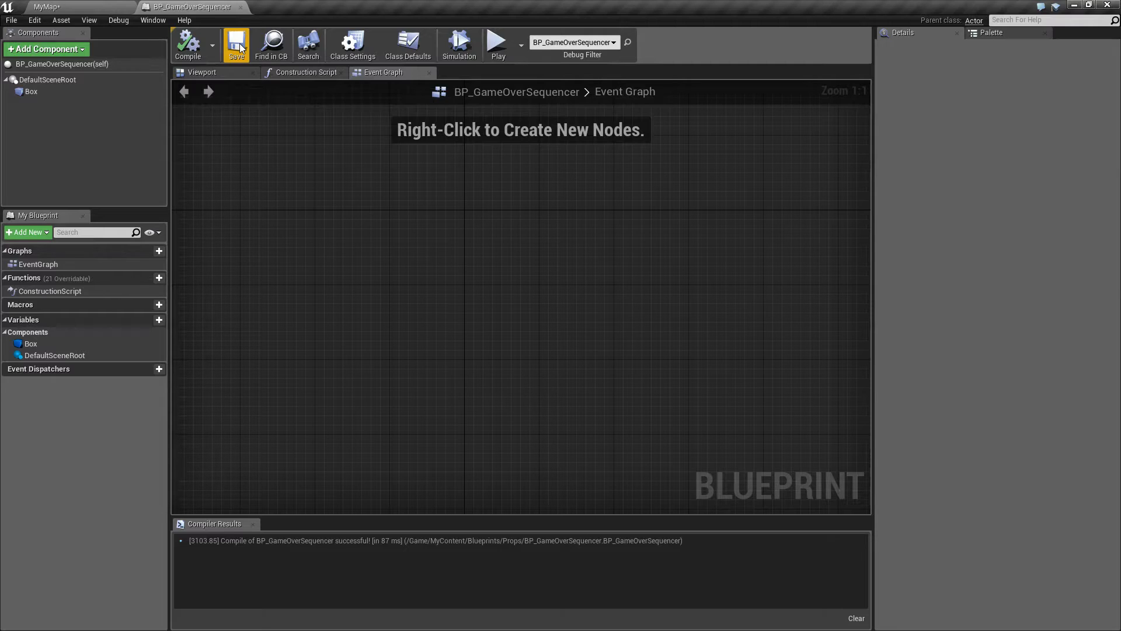
click(240, 48)
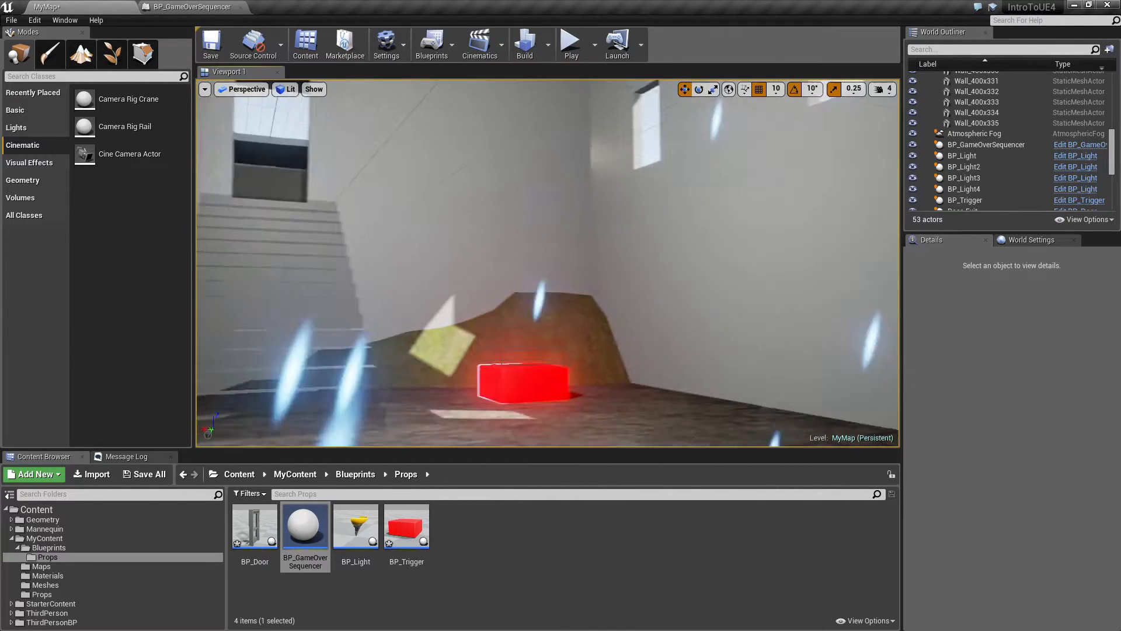
right_drag(498, 272, 435, 379)
click(497, 274)
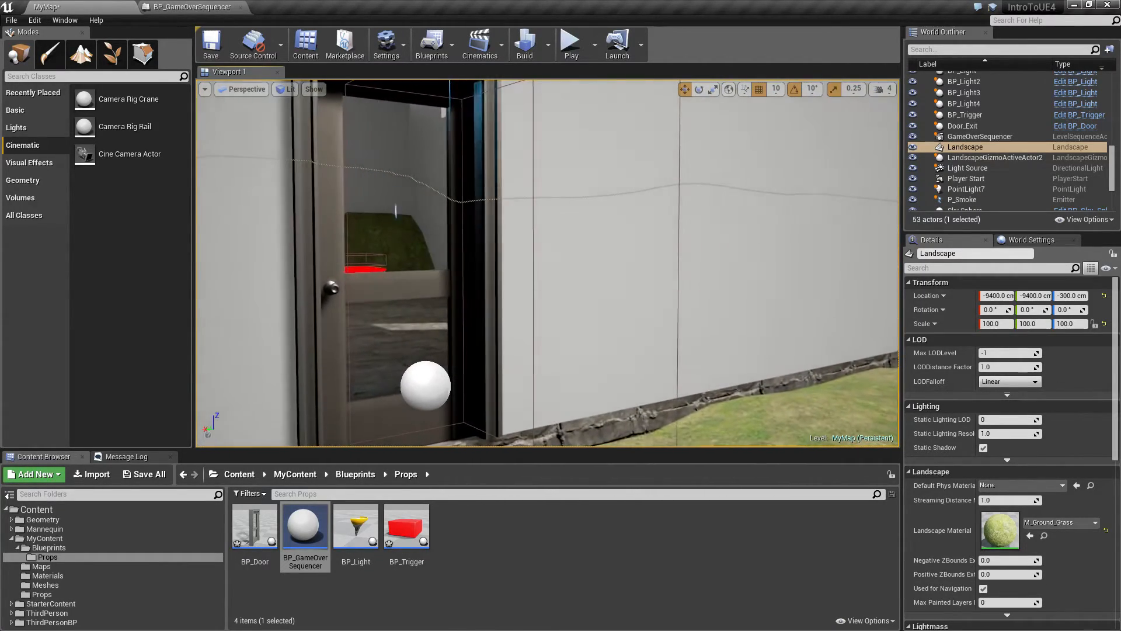
click(436, 380)
Add an On Component End Overlap event for the Box component to the BP_GameOverSequencer Event Graph, then compile and save.
click(193, 7)
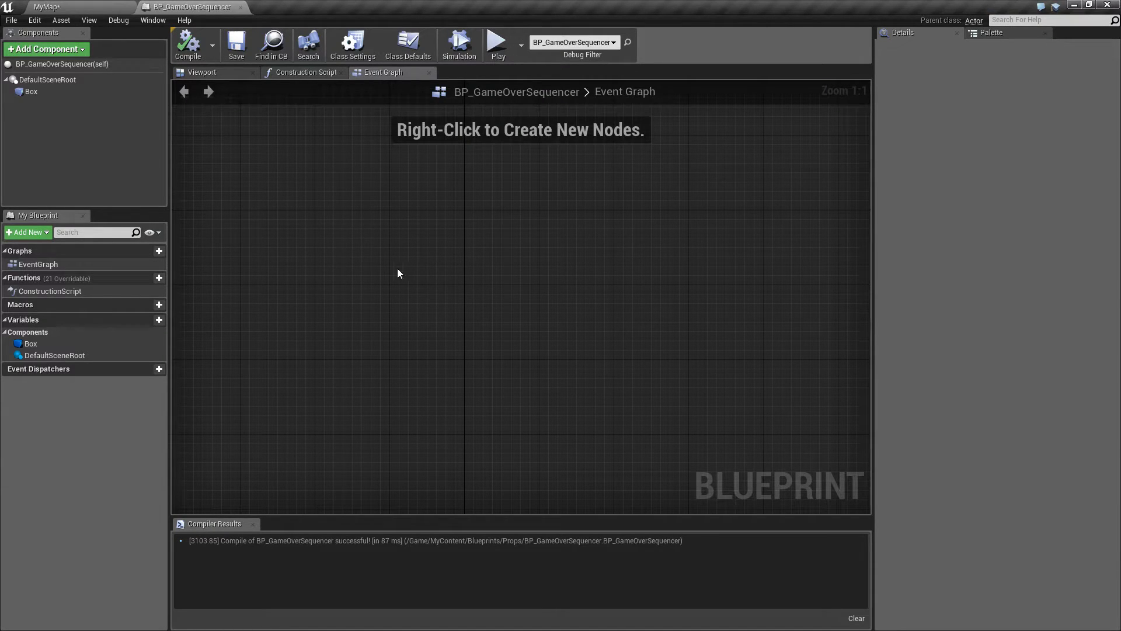
click(33, 91)
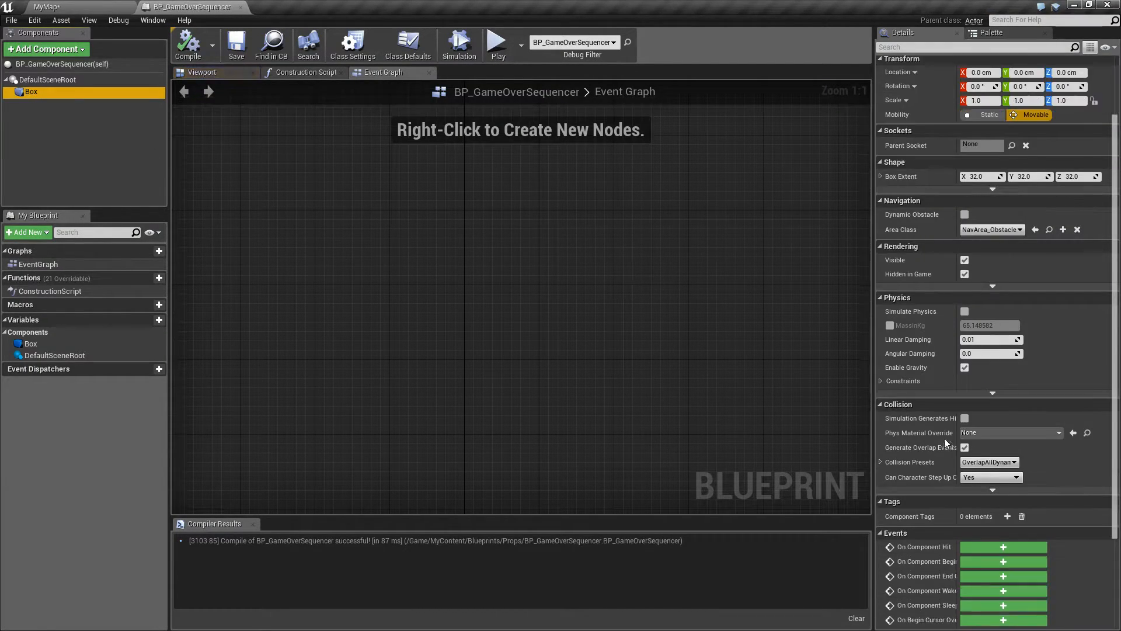
scroll(946, 446, down, 5)
drag(956, 459, 1011, 458)
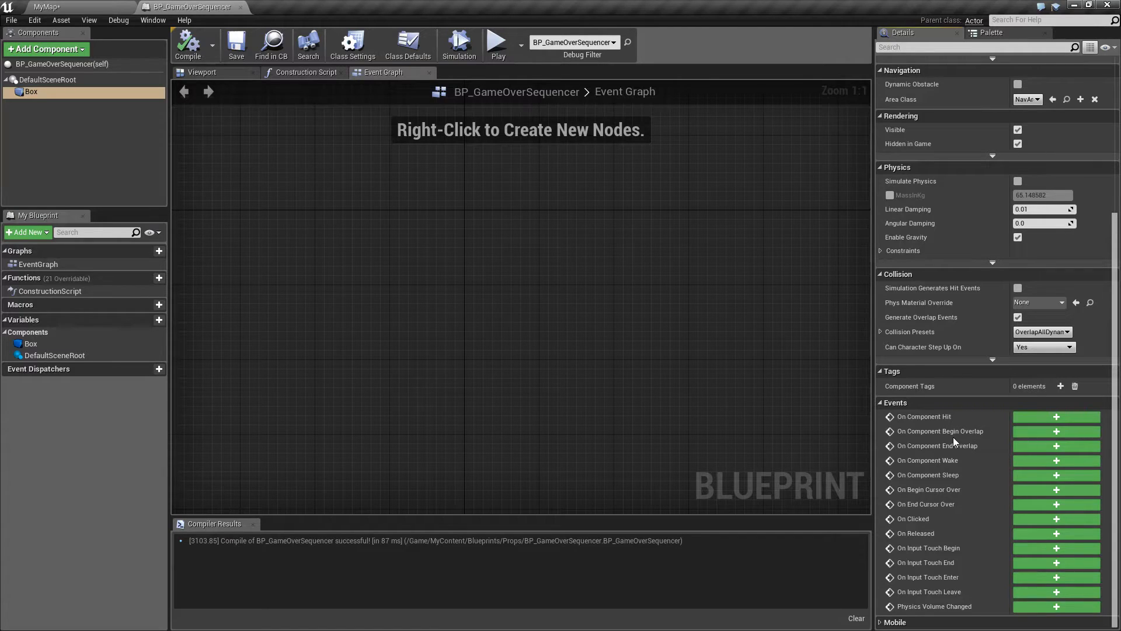
mouse_move(953, 437)
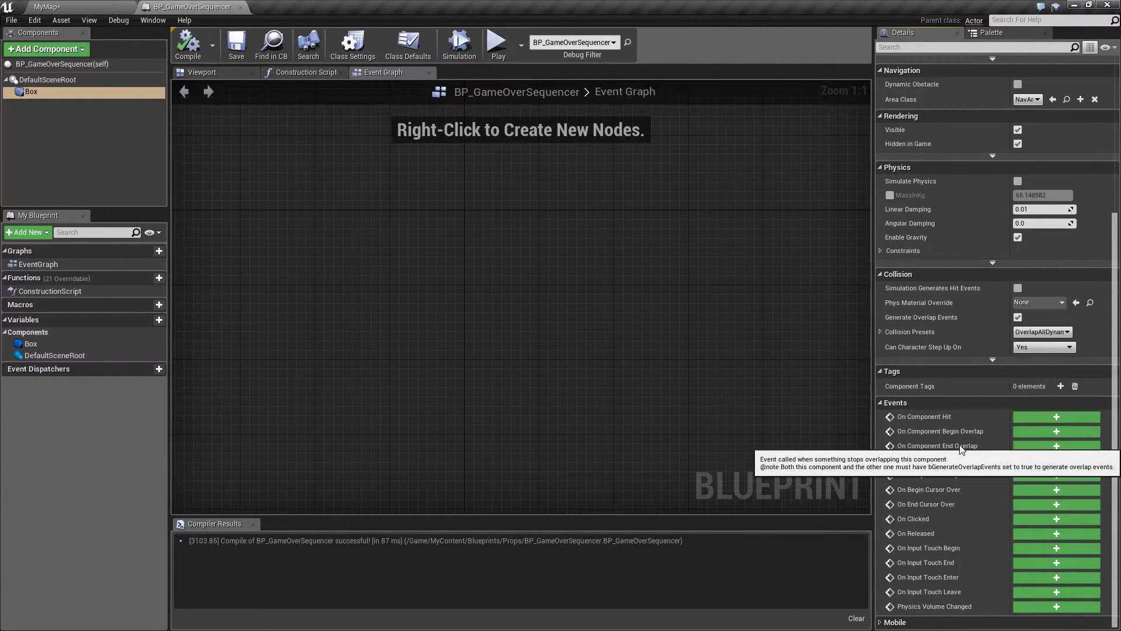
click(1044, 446)
right_drag(746, 305, 590, 351)
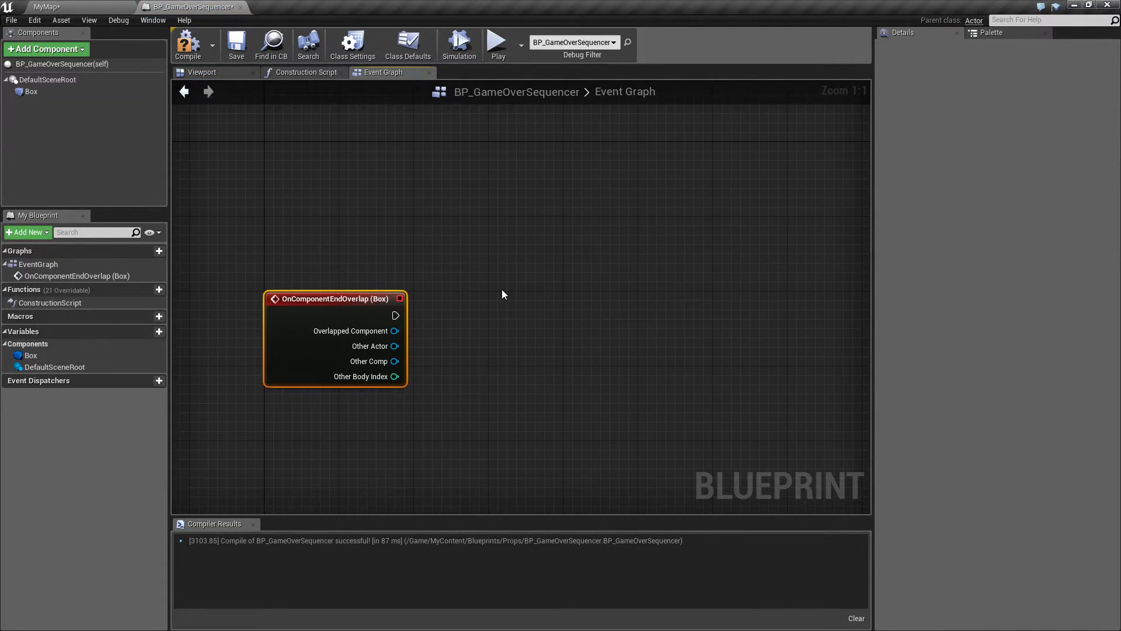
click(185, 49)
click(235, 45)
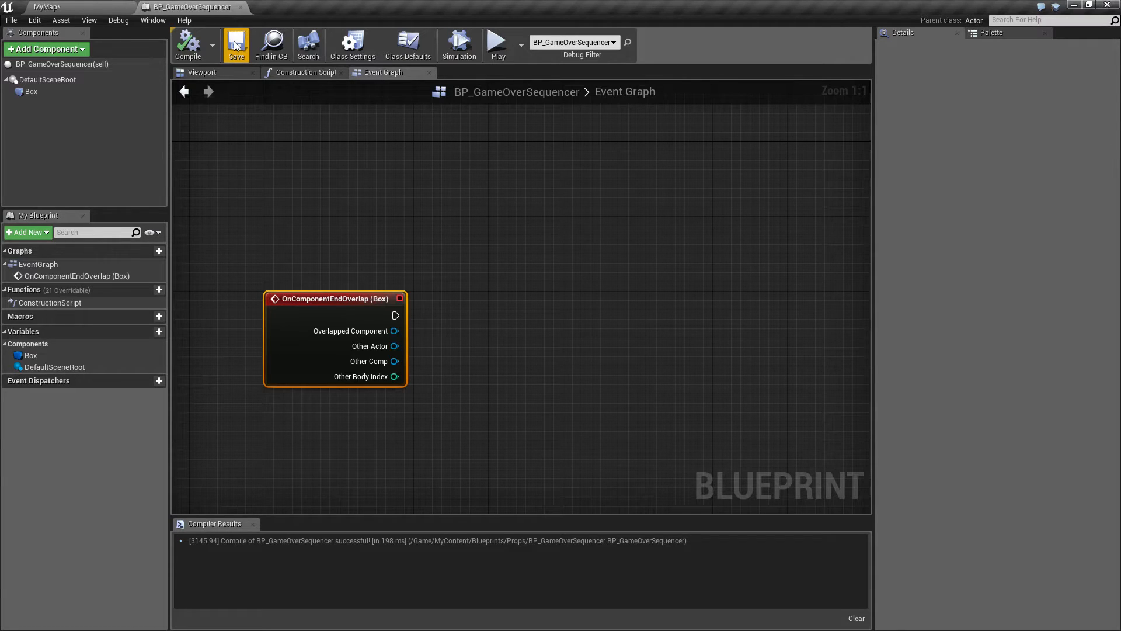
Add a Create Level Sequence Player node, wire the Box's OnComponentEndOverlap execution output into it, and compile.
right_drag(508, 338, 450, 290)
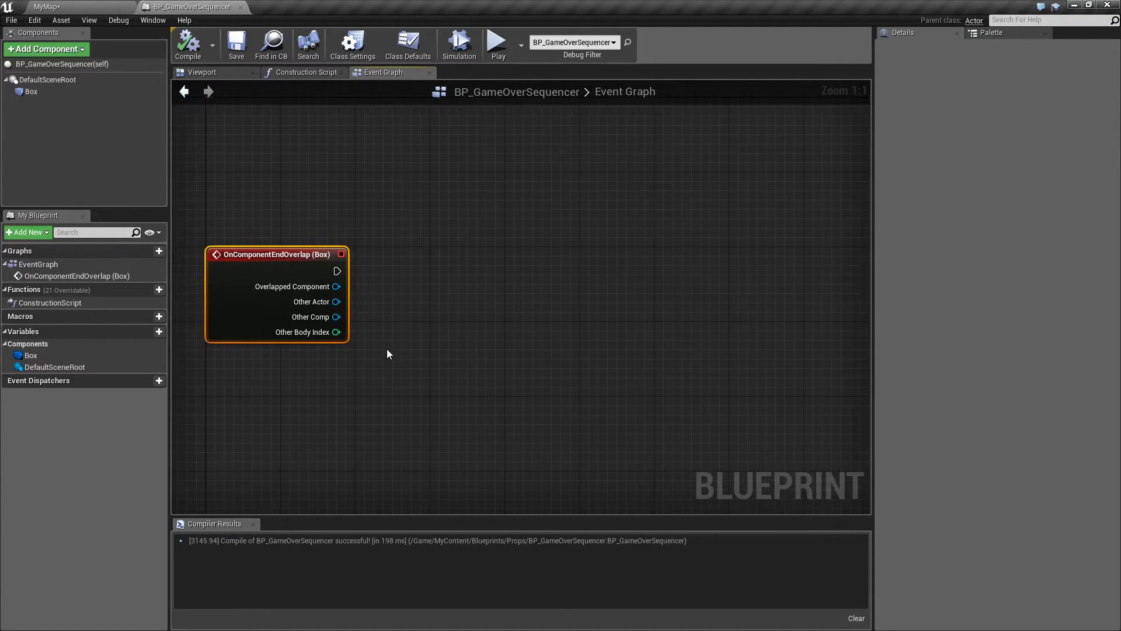
right_click(384, 366)
text(play seq)
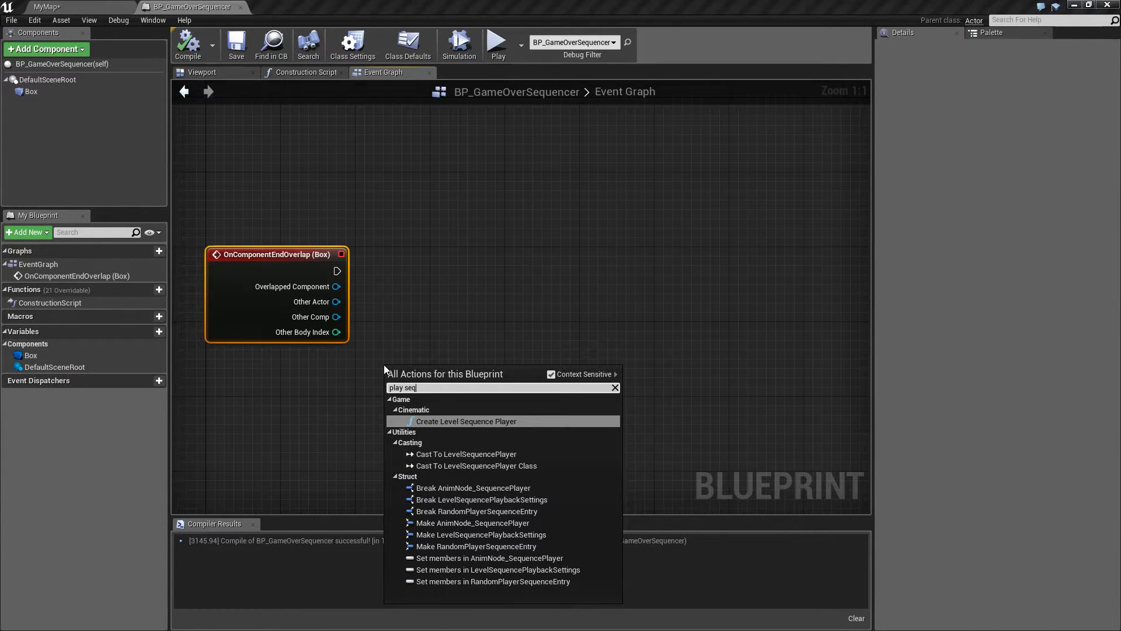
text(uence)
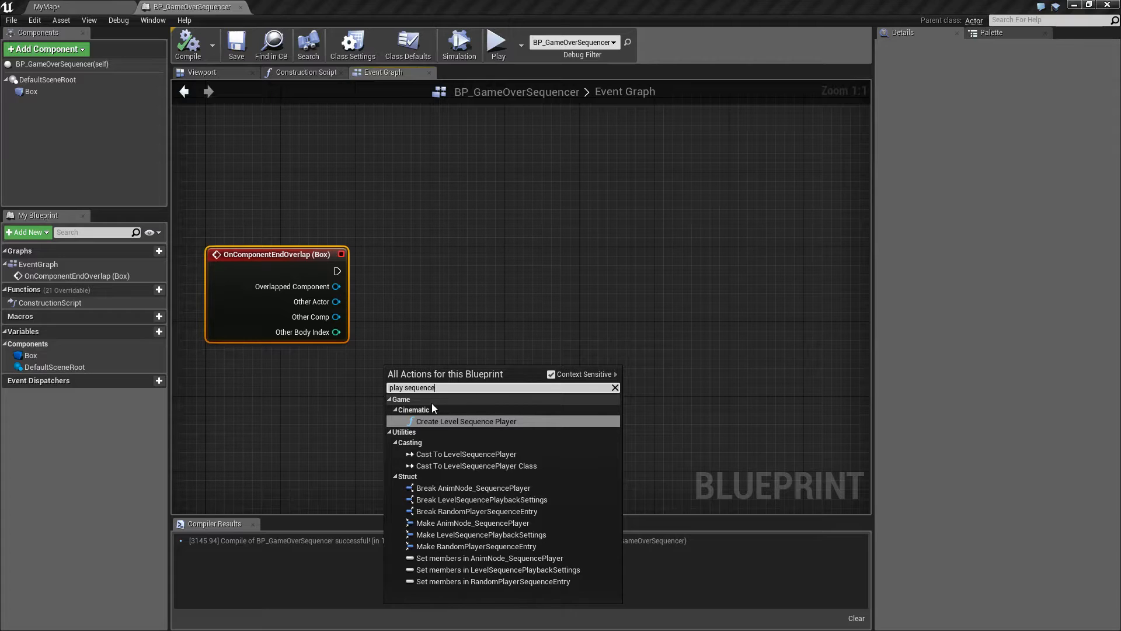
click(468, 422)
drag(485, 374, 512, 252)
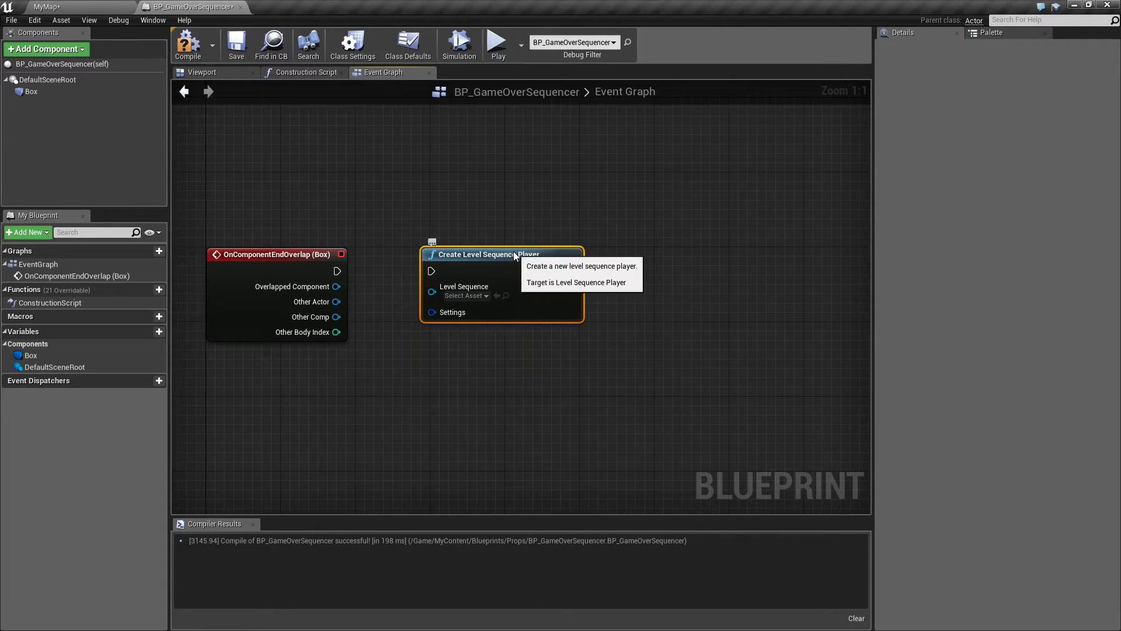
drag(337, 271, 464, 249)
click(188, 46)
drag(476, 261, 504, 261)
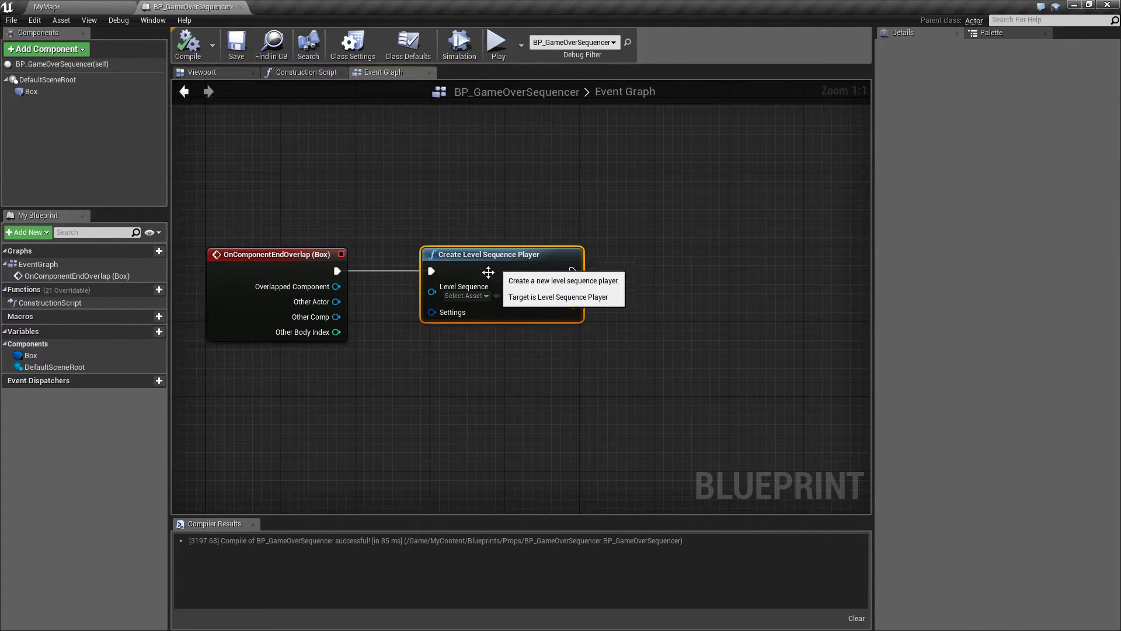
Set the Create Level Sequence Player node's Level Sequence to GameOverSequence, move the node closer to the overlap event, and compile.
click(468, 295)
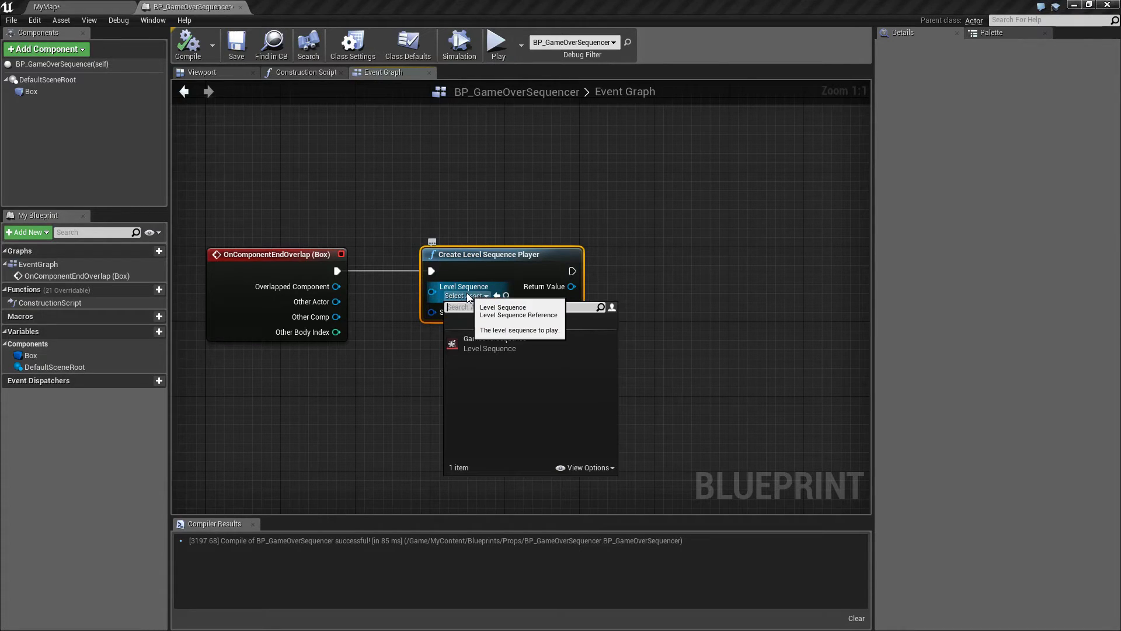
click(505, 346)
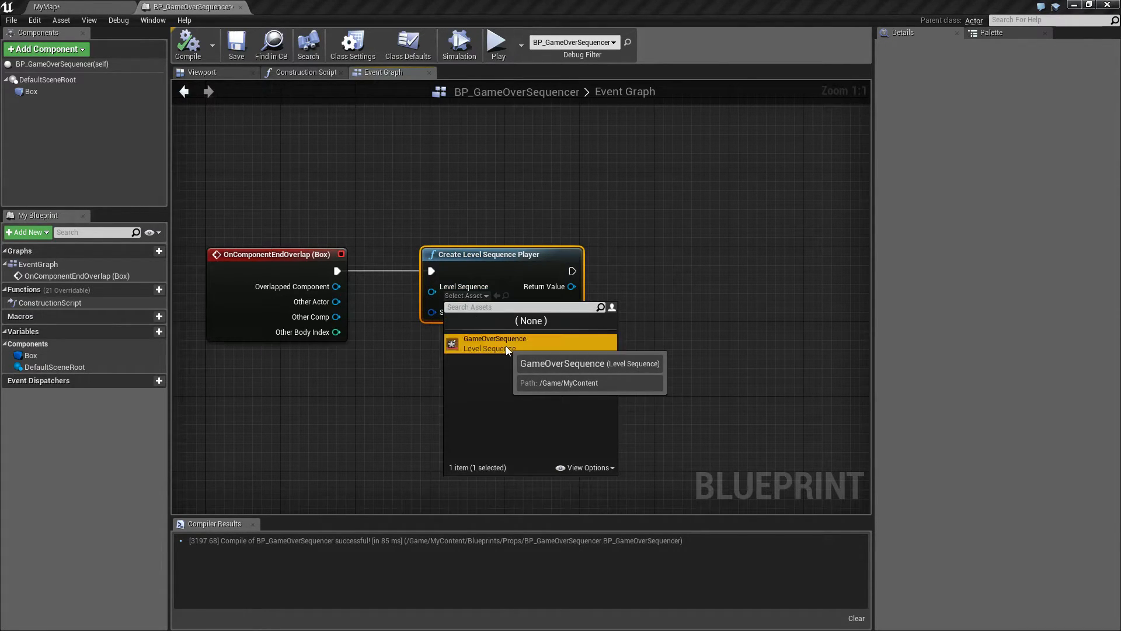
drag(521, 257, 484, 257)
click(186, 50)
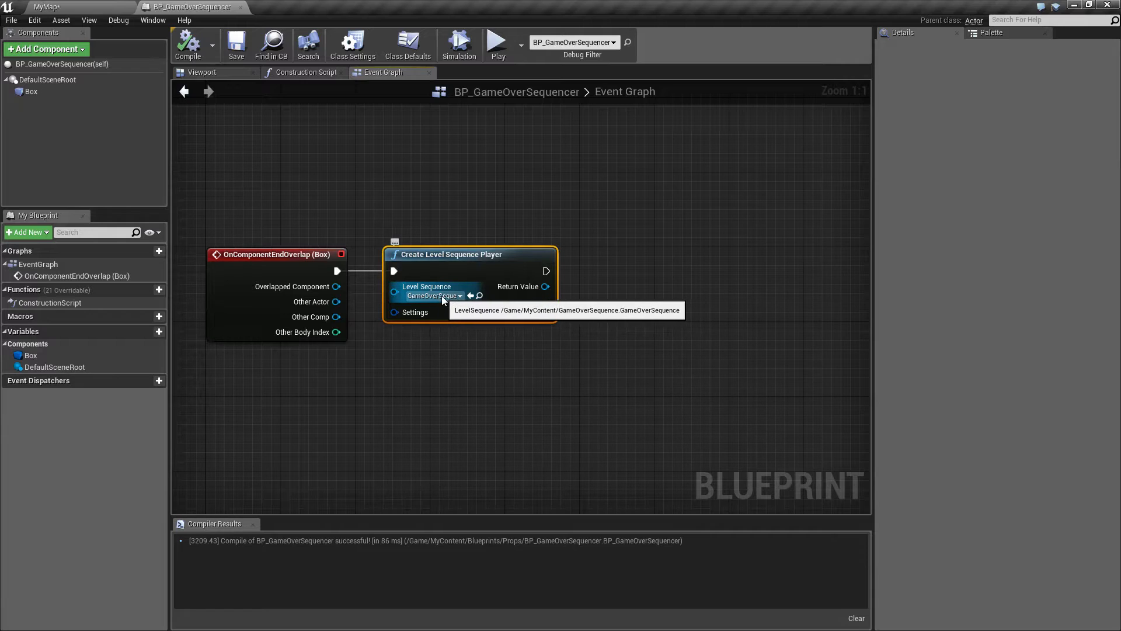
Add a Play node from the Create Level Sequence Player's Return Value, place it beside that node, and compile.
right_drag(596, 307, 472, 298)
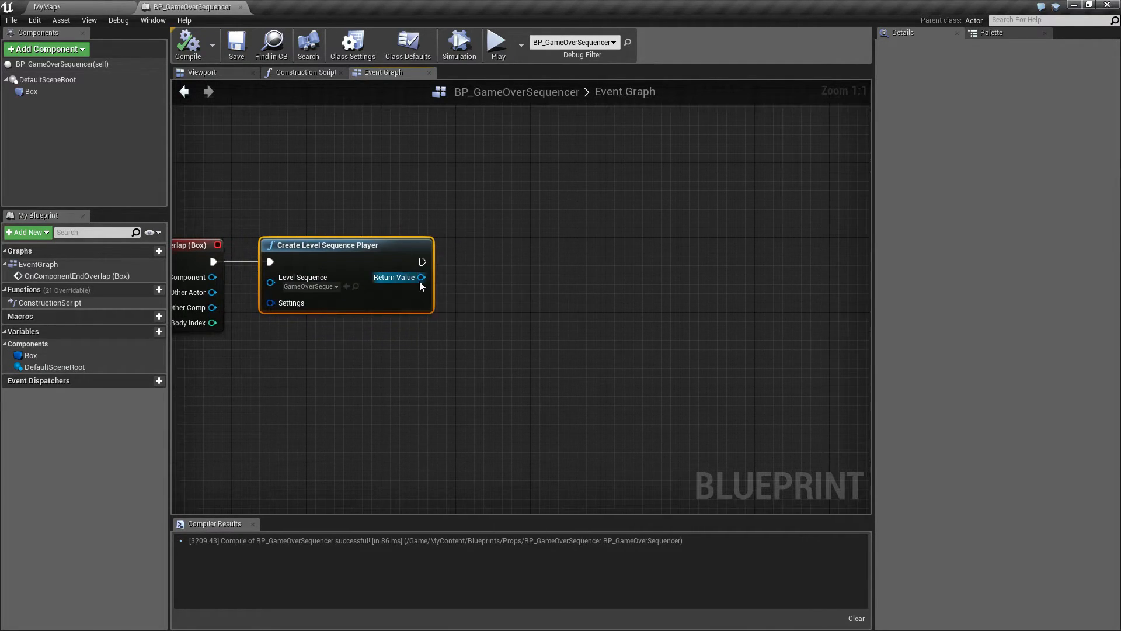
drag(335, 200, 320, 327)
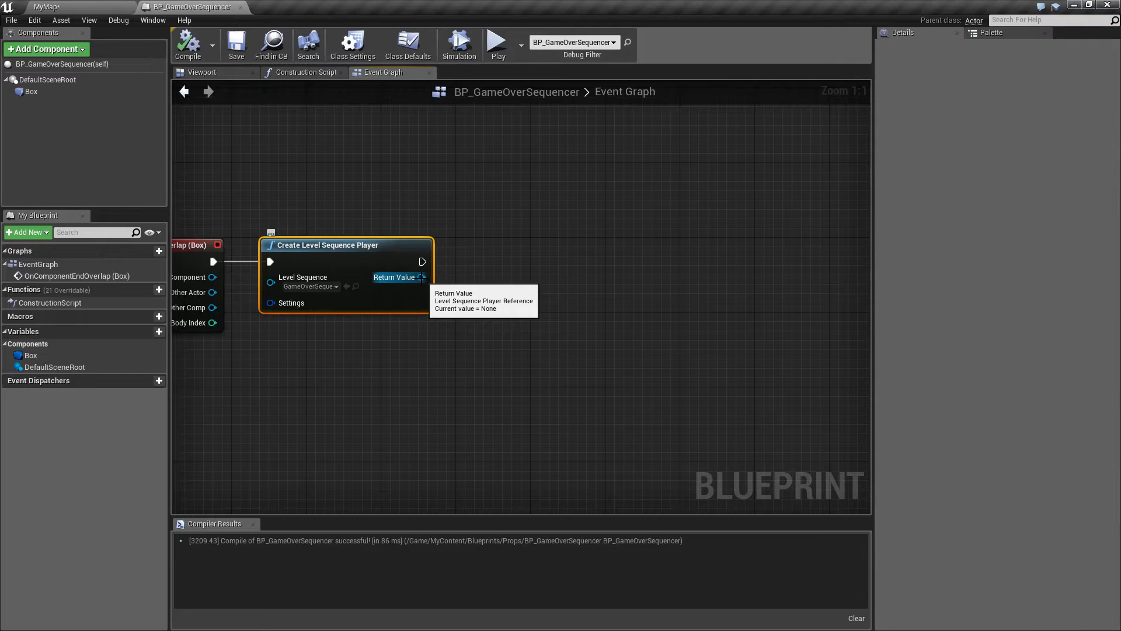
drag(421, 278, 470, 320)
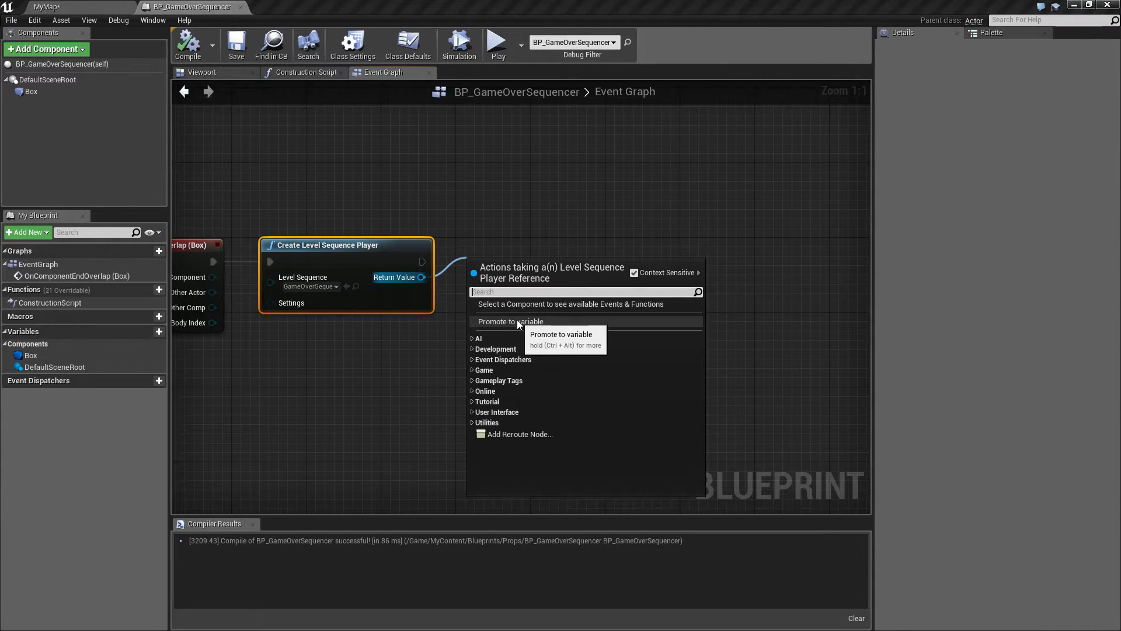
click(398, 349)
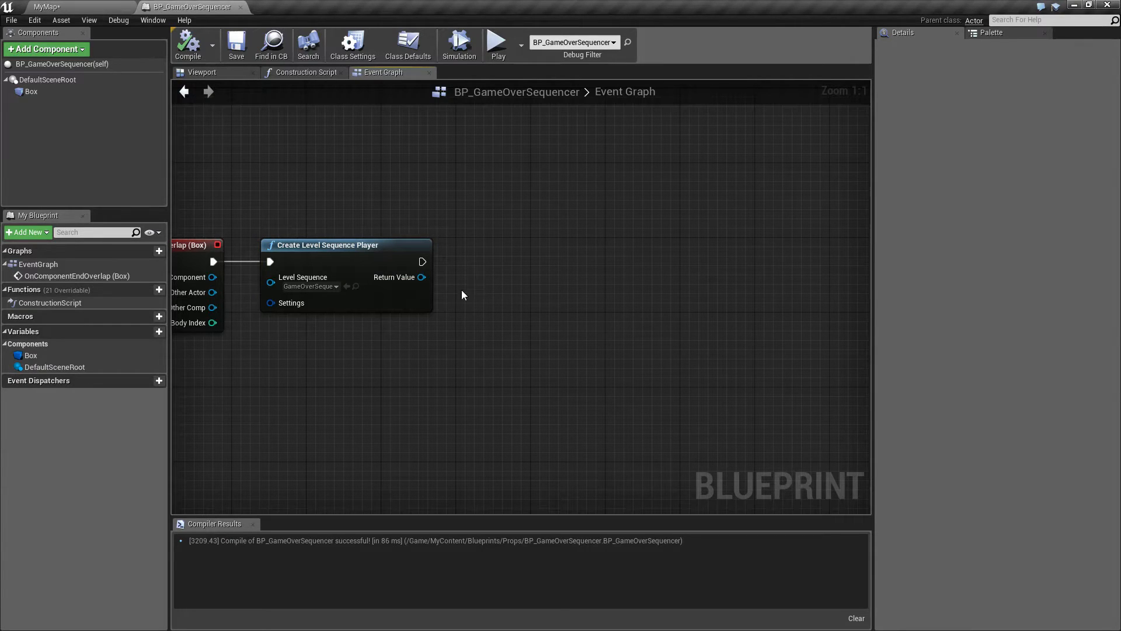
right_drag(471, 286, 449, 286)
drag(402, 273, 481, 316)
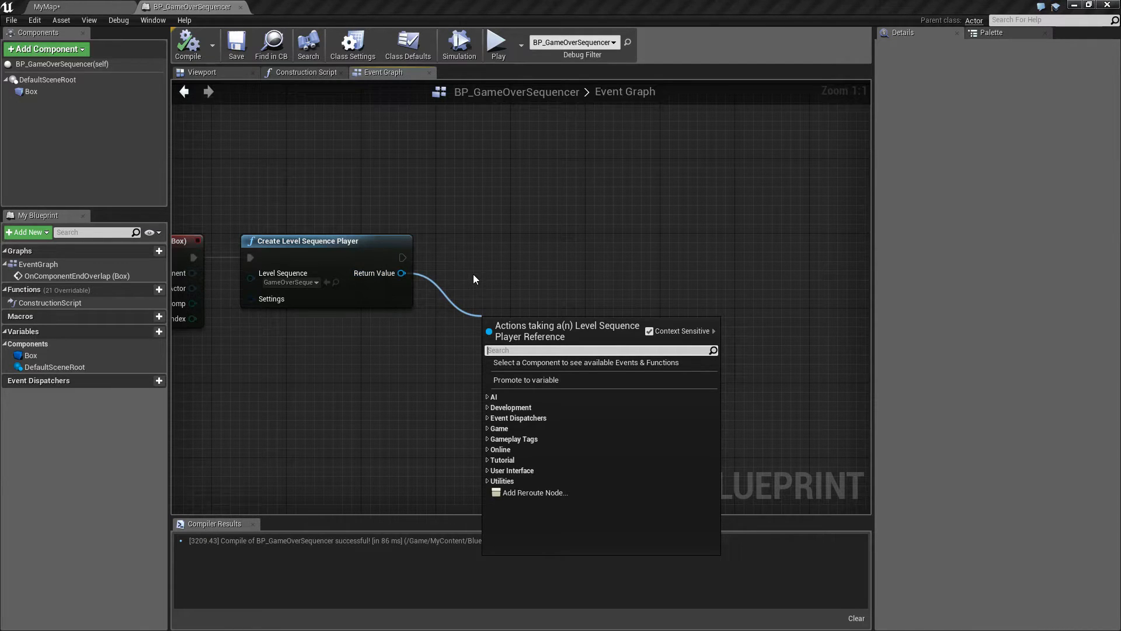
text(playu)
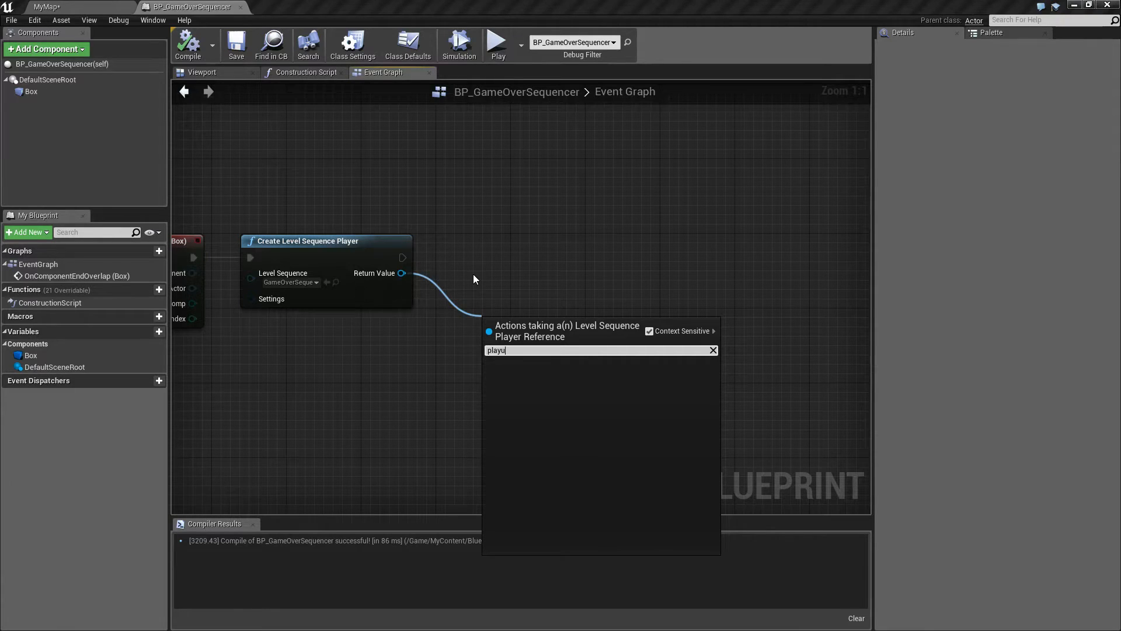
key(BackSpace)
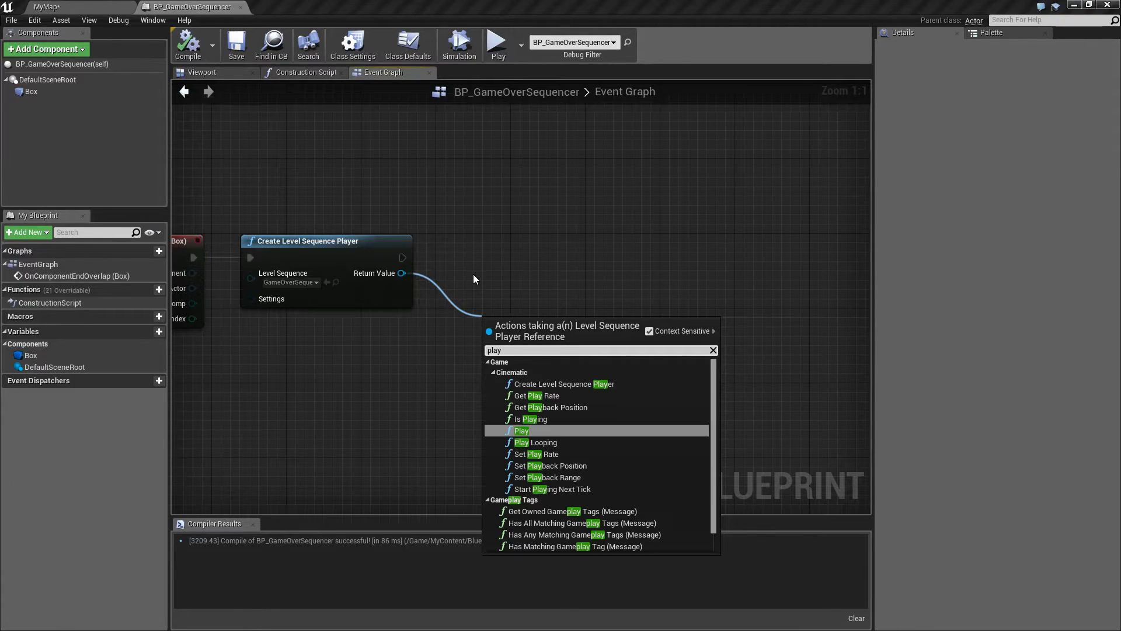
click(530, 430)
drag(546, 319, 508, 244)
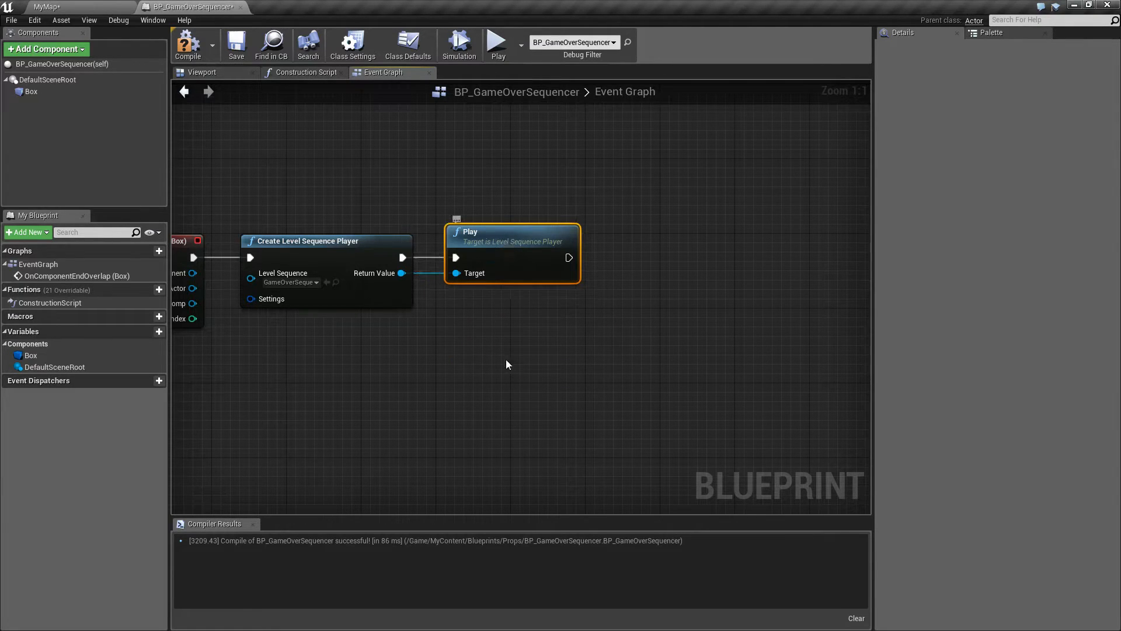
click(188, 45)
right_drag(350, 192, 422, 193)
drag(244, 183, 278, 359)
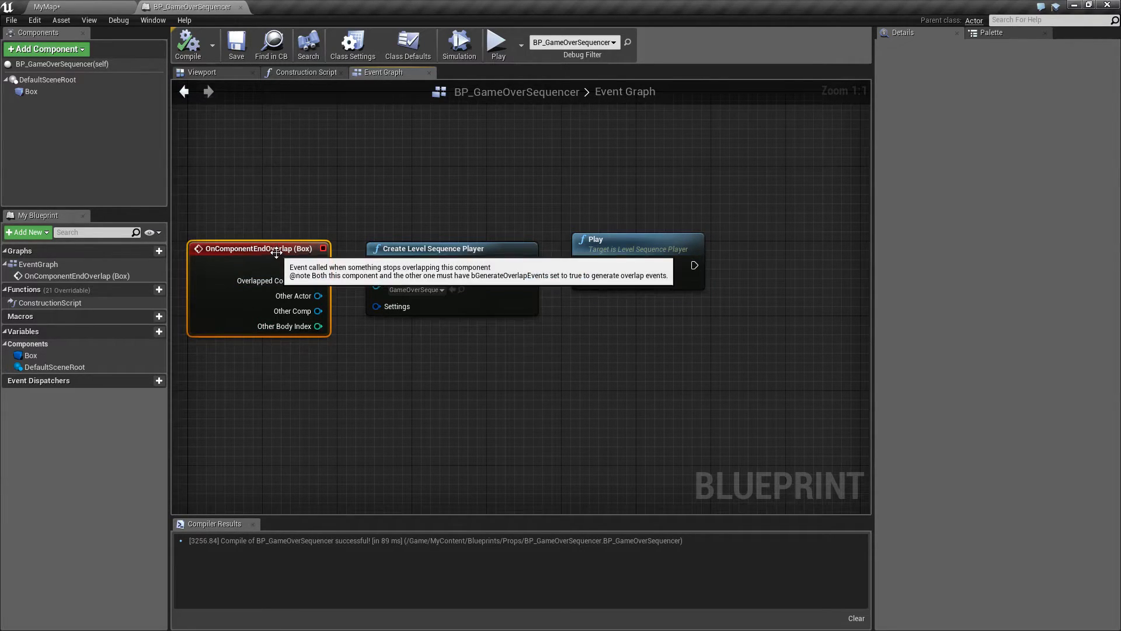
drag(436, 193, 436, 338)
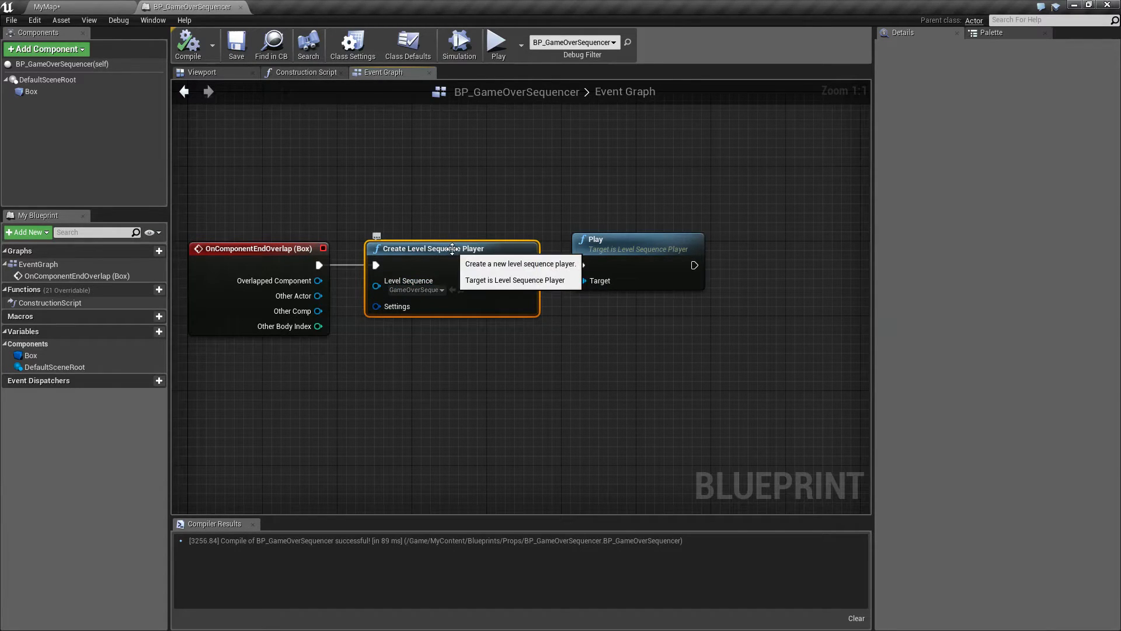
right_drag(511, 187, 460, 193)
drag(511, 187, 627, 341)
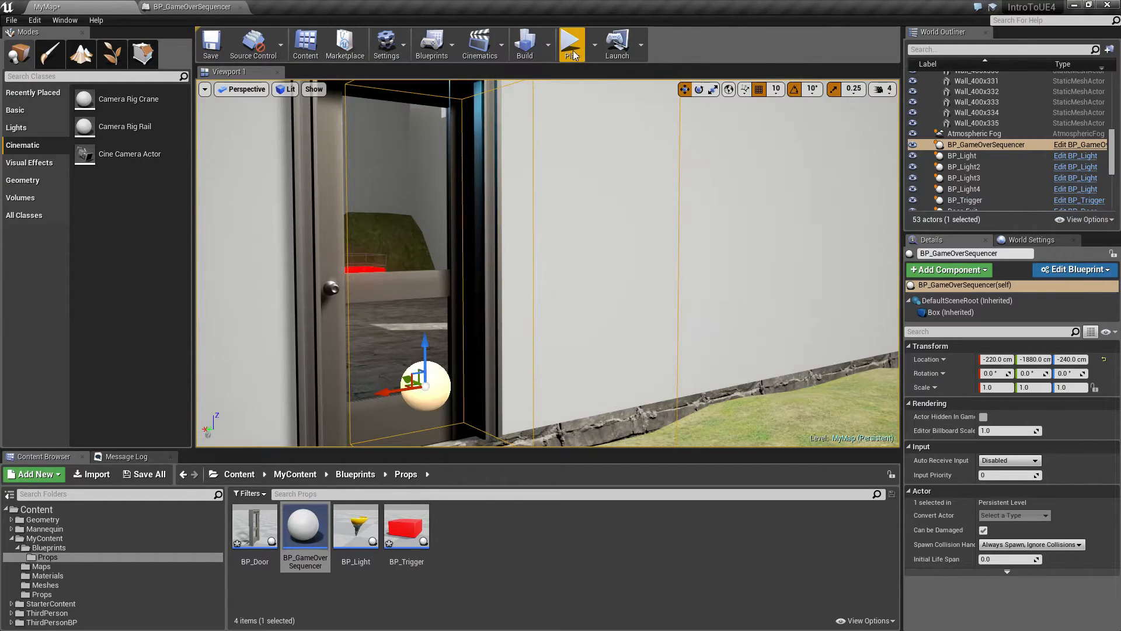
Play-test MyMap by running the character to the exit door to check the game-over cinematic, and end the session.
click(571, 42)
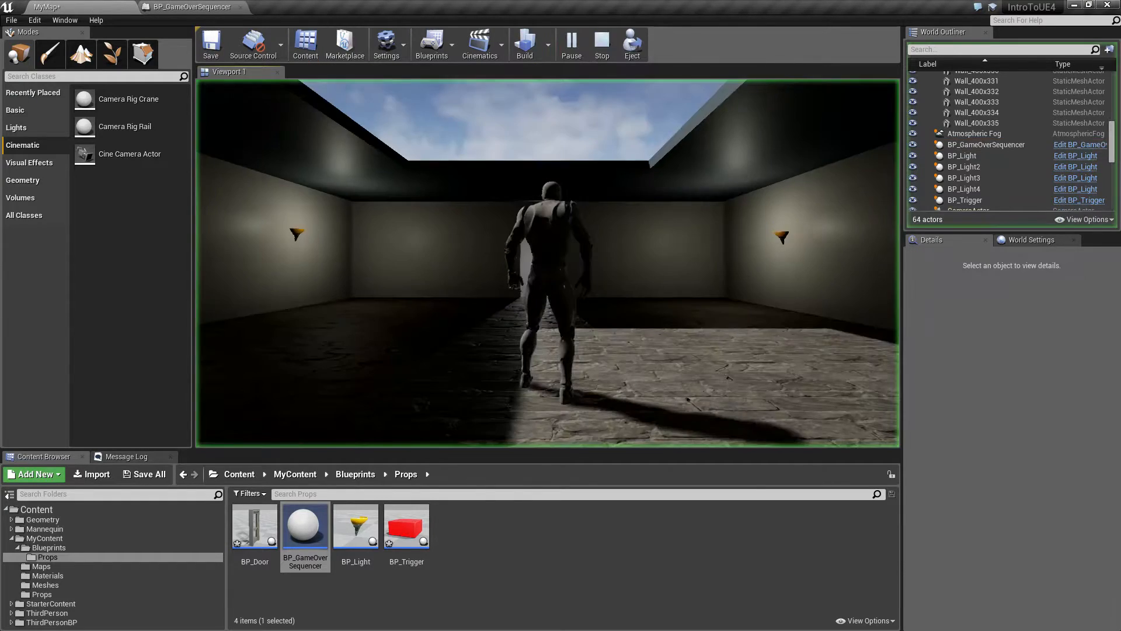
key(w)
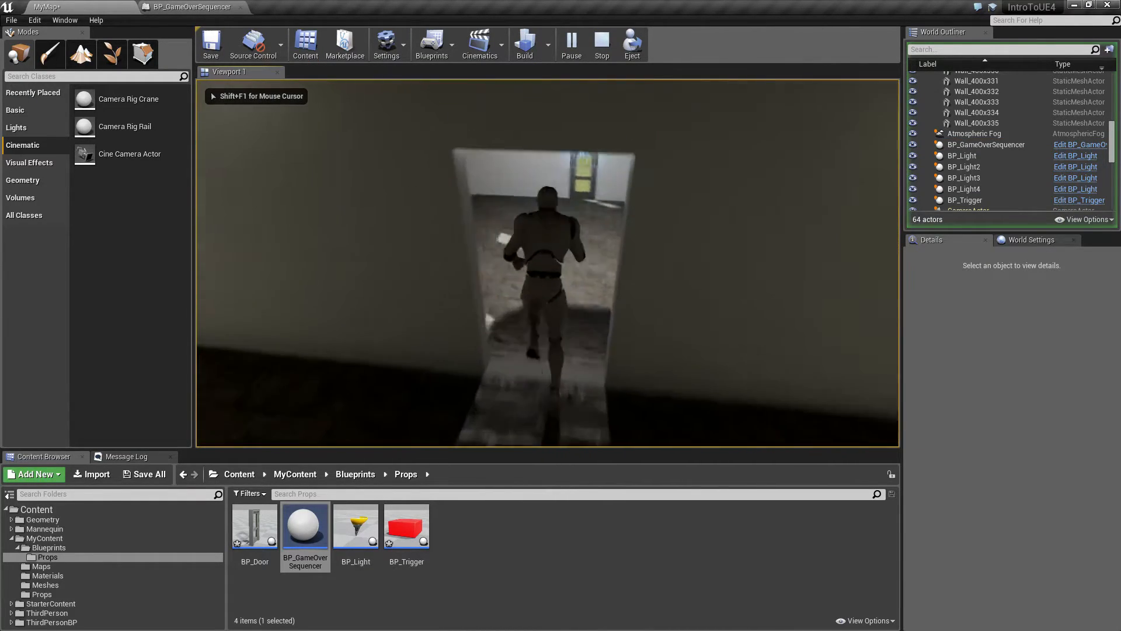
key(s)
key(space)
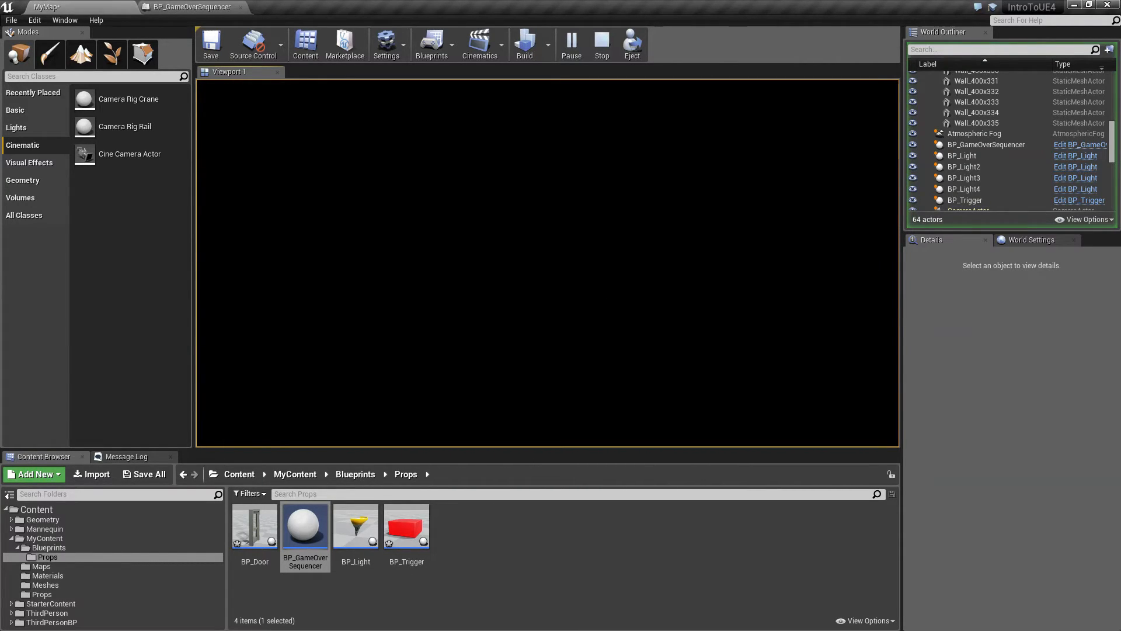
key(Escape)
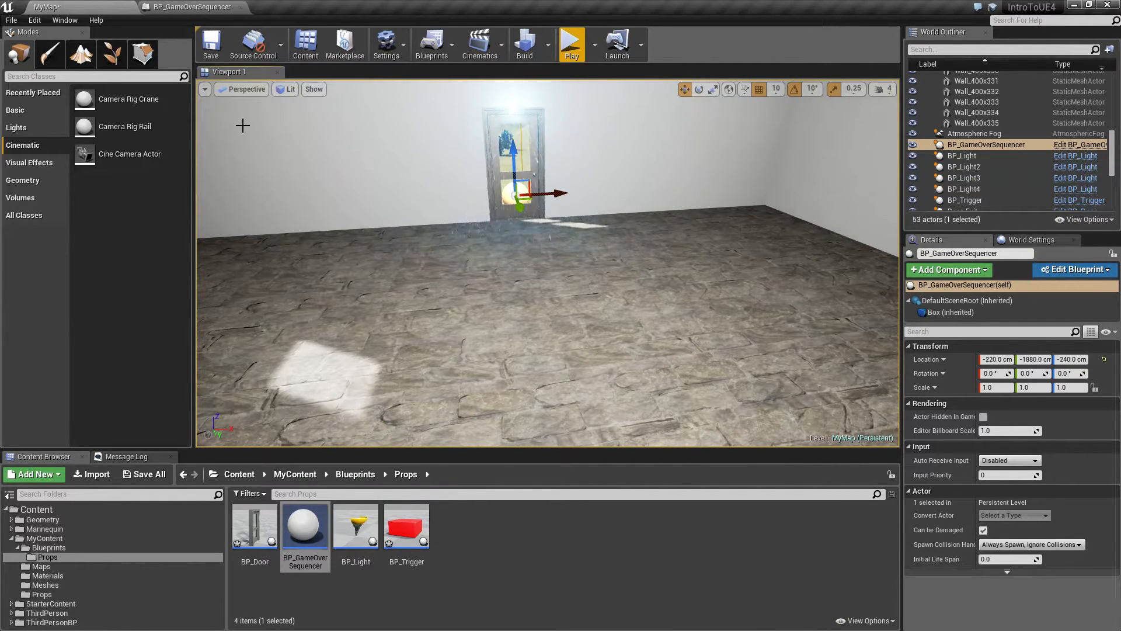
Review the BP_GameOverSequencer event chain and examine its Box trigger volume outside the exit door in MyMap.
click(209, 6)
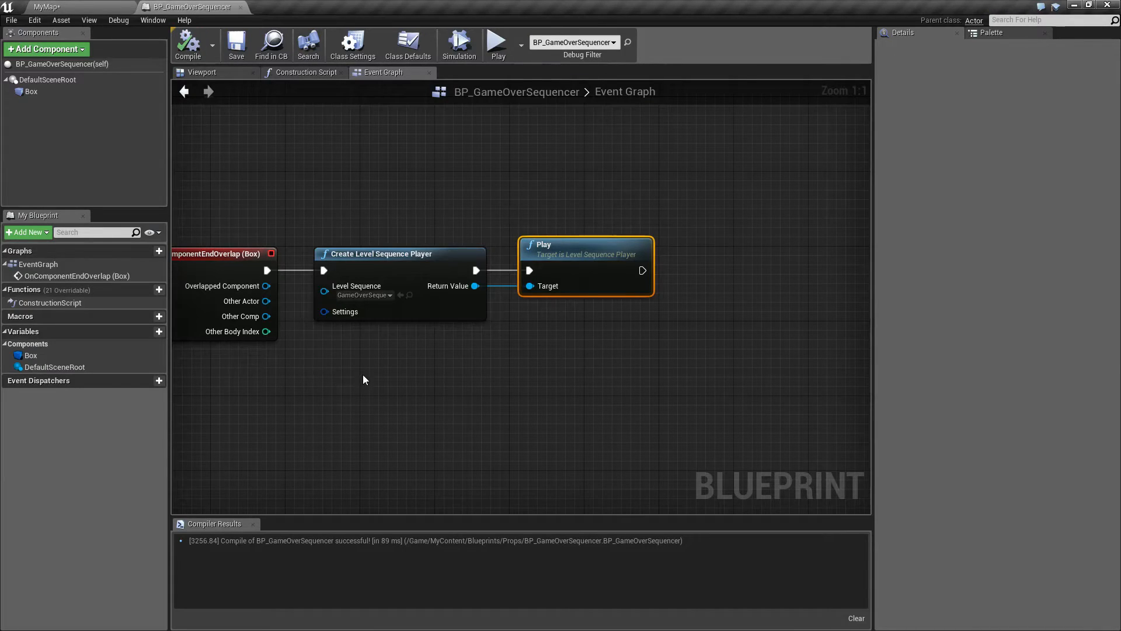
right_drag(362, 375, 525, 369)
click(375, 264)
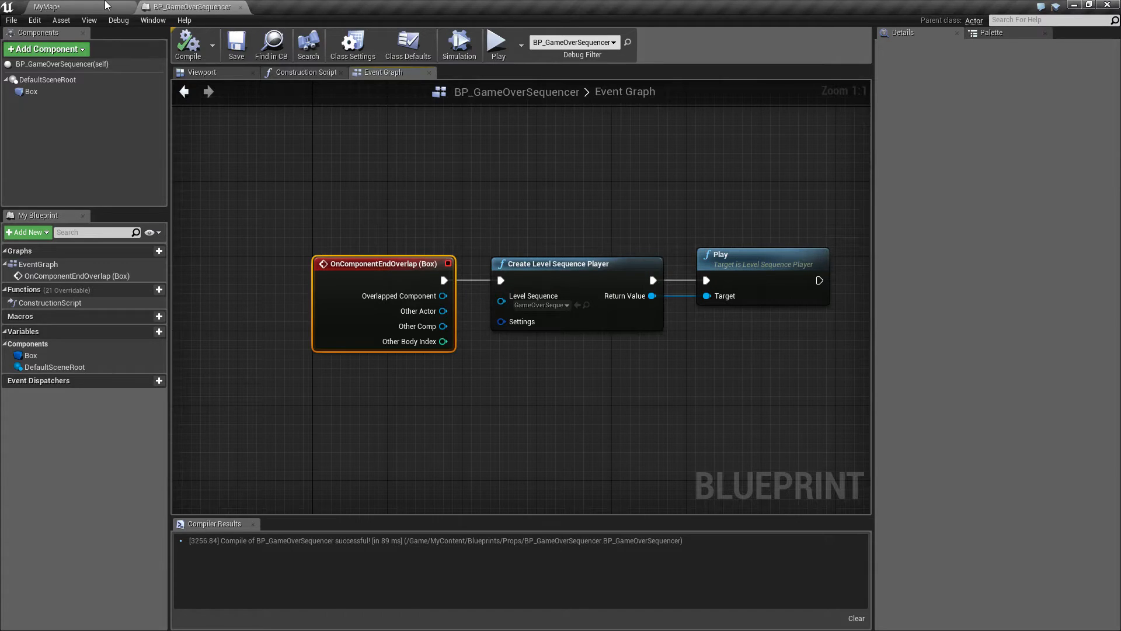
click(108, 6)
mouse_move(515, 313)
right_down()
mouse_move(636, 275)
mouse_move(777, 257)
mouse_move(520, 274)
mouse_move(517, 314)
right_up()
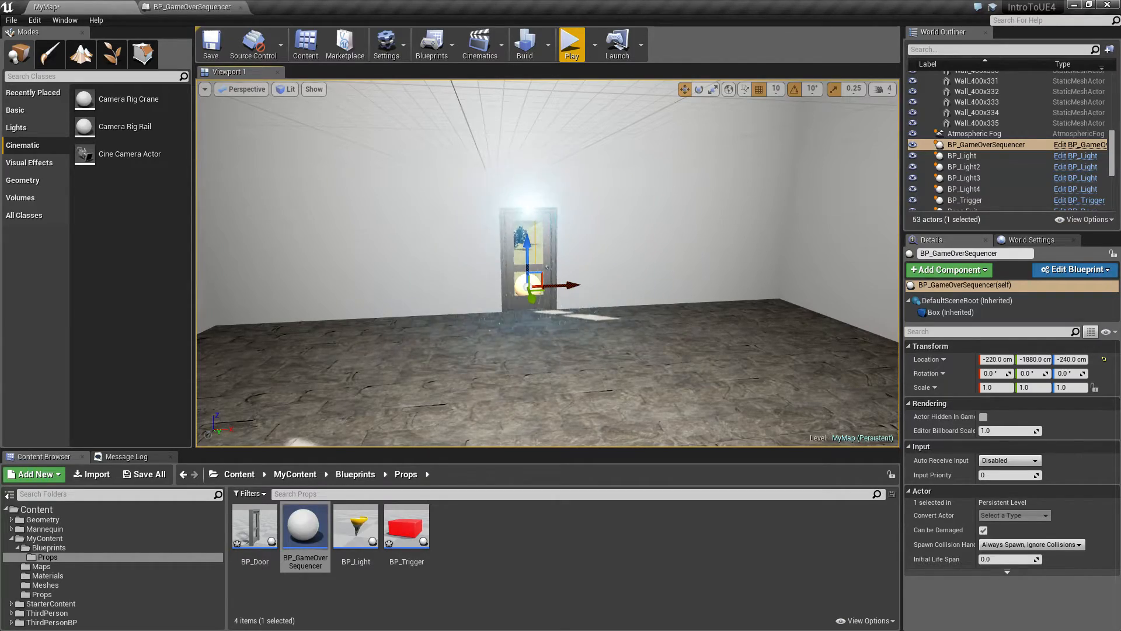
click(524, 308)
key(f)
right_drag(524, 308, 801, 337)
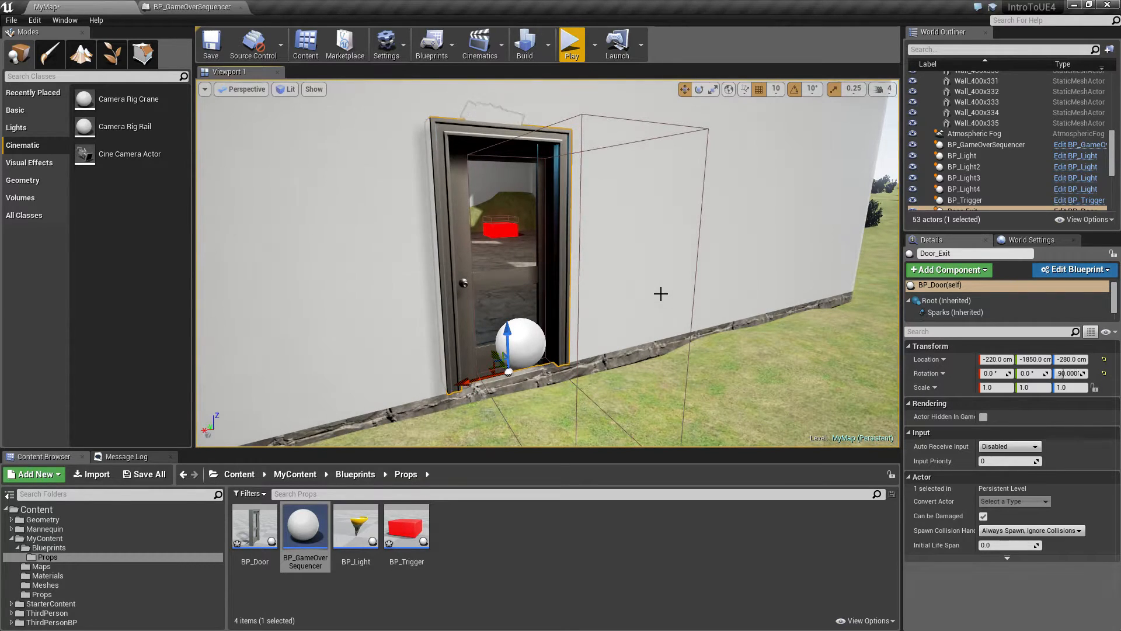
mouse_move(628, 300)
right_down()
mouse_move(587, 303)
mouse_move(623, 310)
right_up()
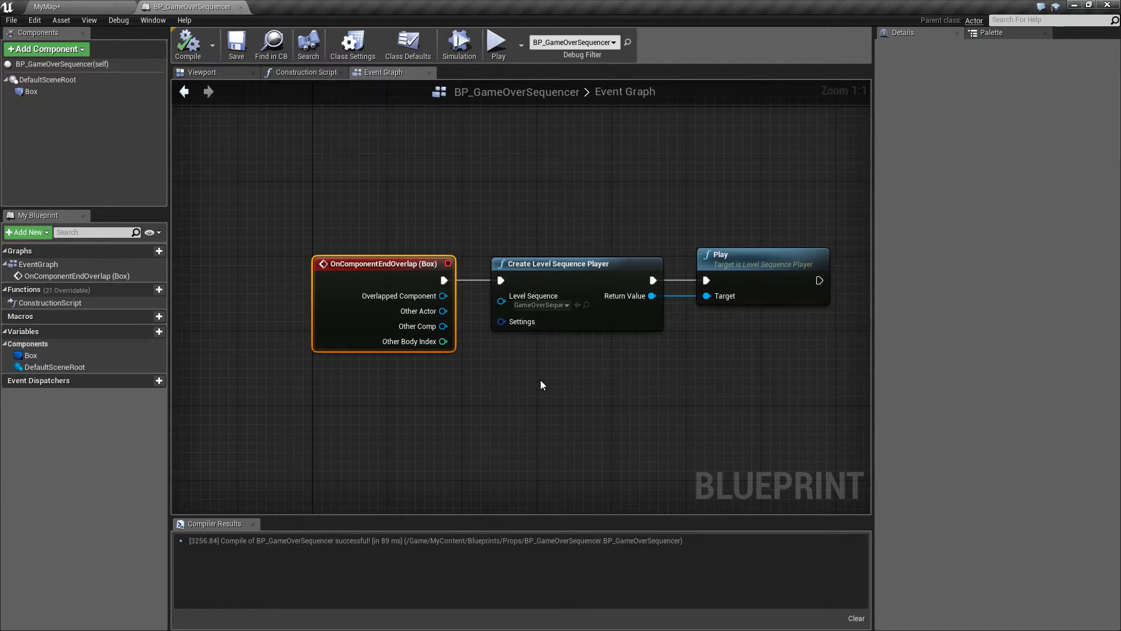
Move the Create Level Sequence Player and Play nodes together to the right to make room after the overlap event.
right_drag(539, 380, 459, 398)
drag(458, 241, 695, 396)
right_drag(614, 402, 618, 430)
drag(524, 341, 646, 341)
right_drag(537, 406, 555, 437)
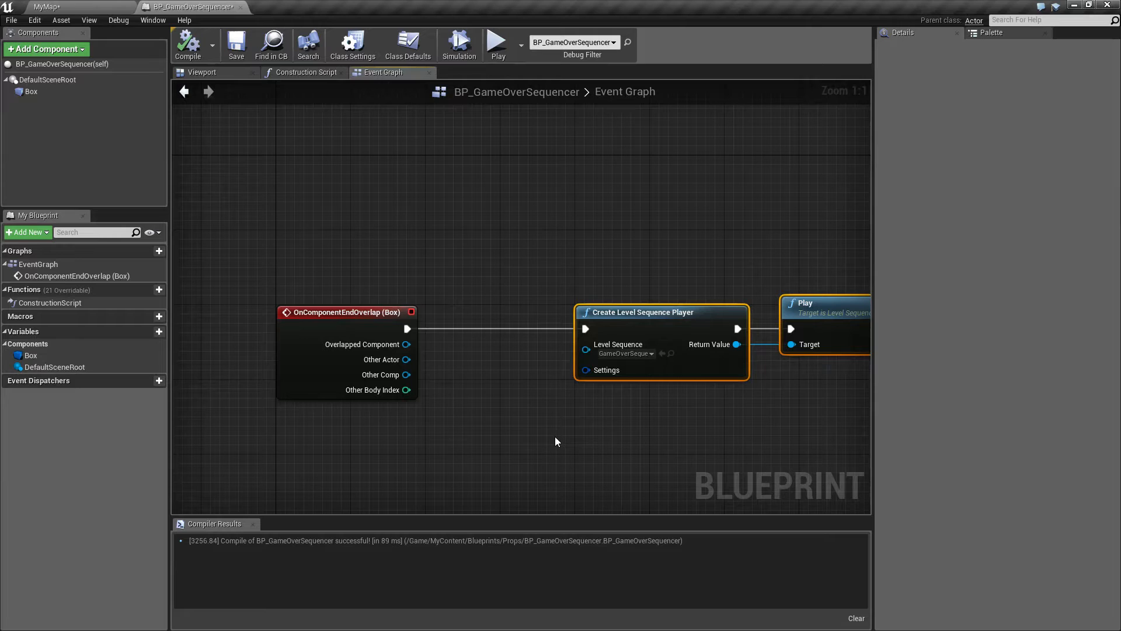
right_drag(555, 437, 591, 440)
right_drag(513, 384, 552, 392)
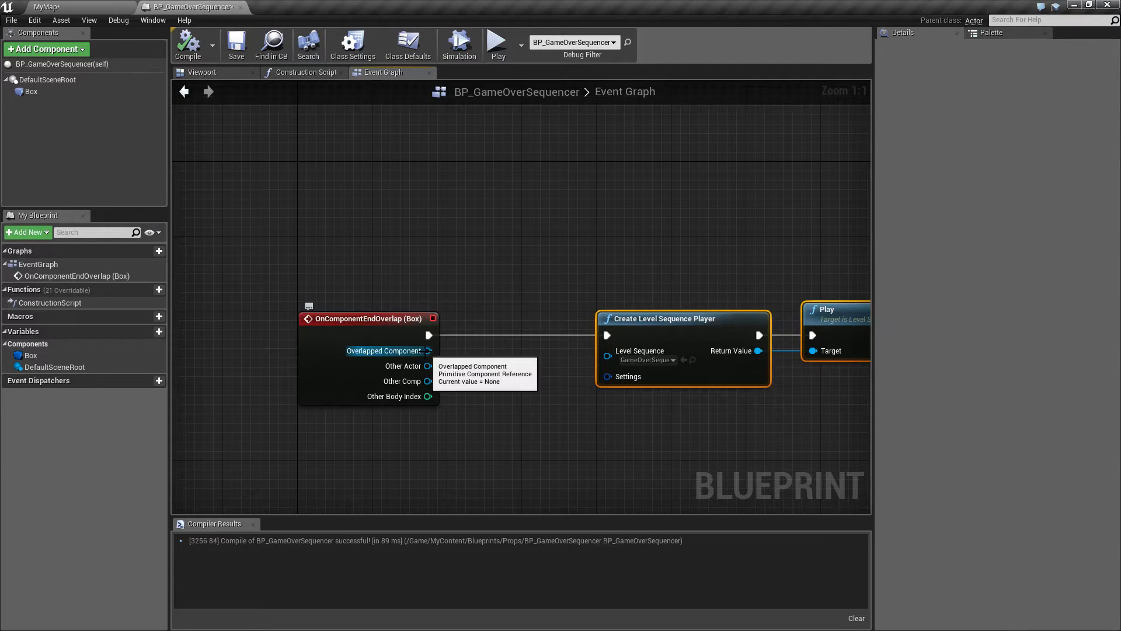
right_drag(561, 402, 510, 404)
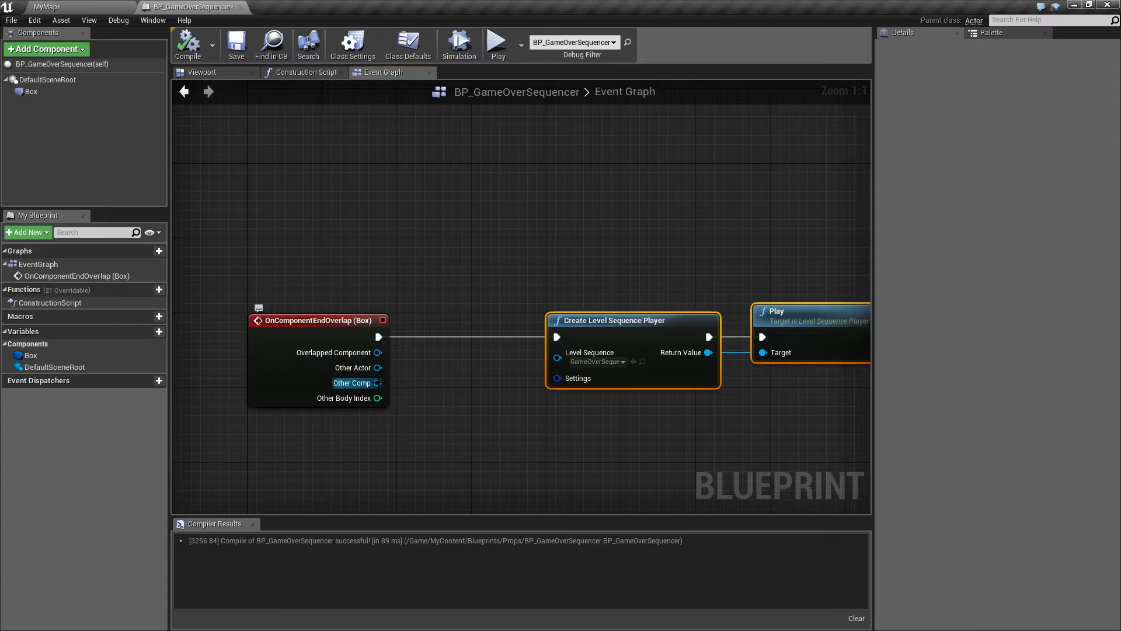
drag(310, 277, 347, 417)
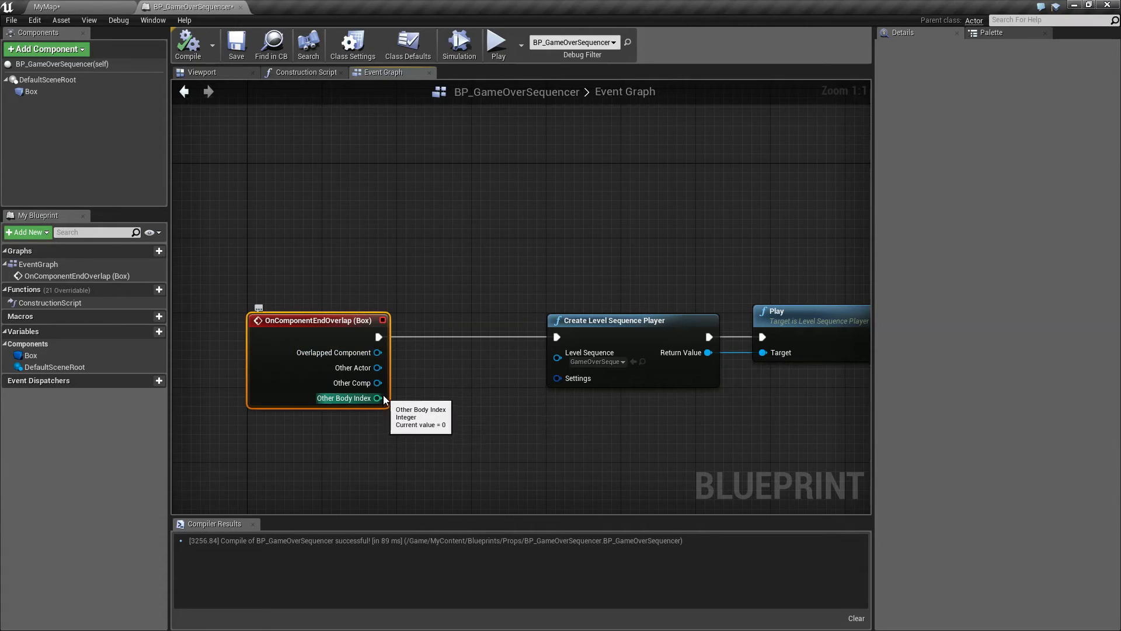
Shift the Create Level Sequence Player and Play nodes further right to widen the gap after OnComponentEndOverlap.
drag(525, 265, 785, 379)
right_drag(601, 488, 658, 484)
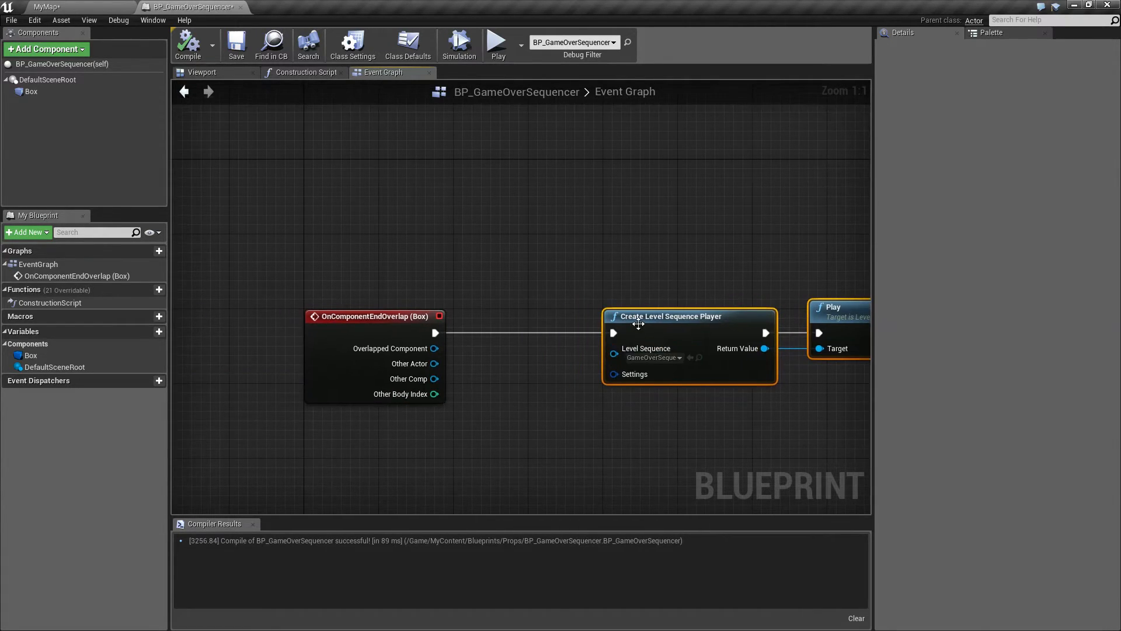
drag(637, 324, 739, 324)
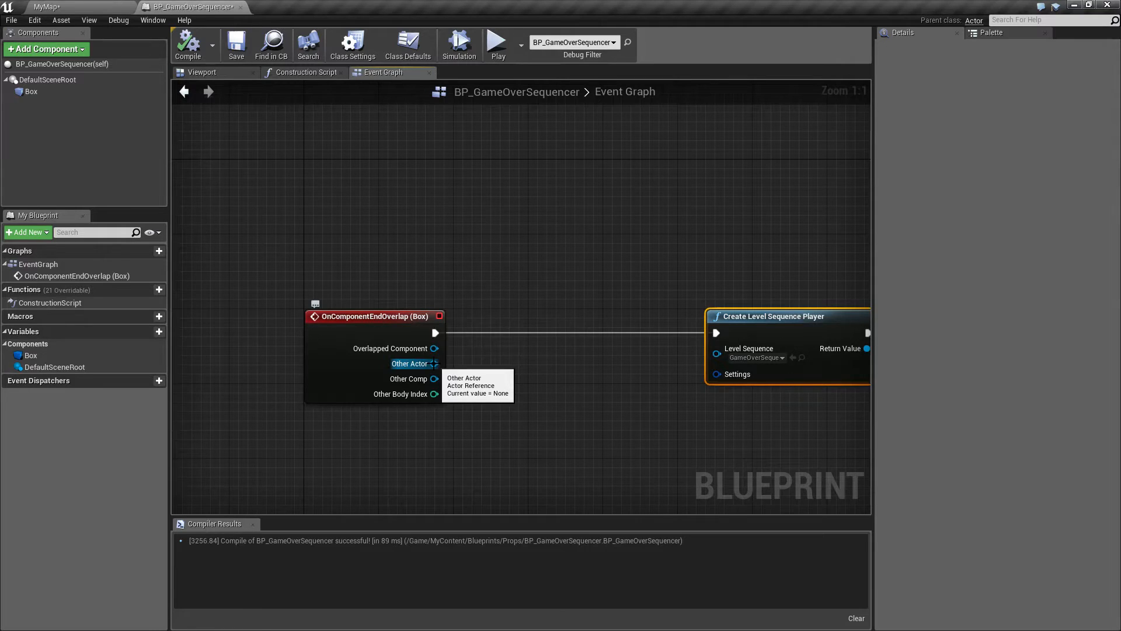
right_drag(508, 383, 432, 348)
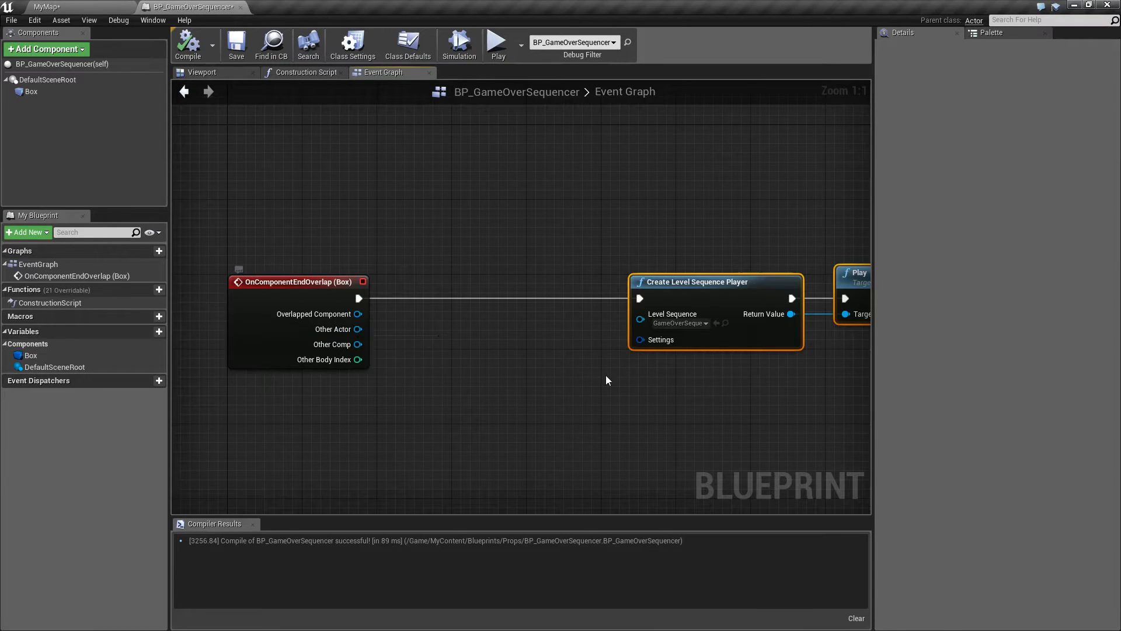
Add an Equal (Object) node fed by the OnComponentEndOverlap event's Other Actor output, placed just beside the event.
right_drag(600, 376, 538, 393)
drag(513, 250, 868, 411)
right_drag(499, 455, 646, 451)
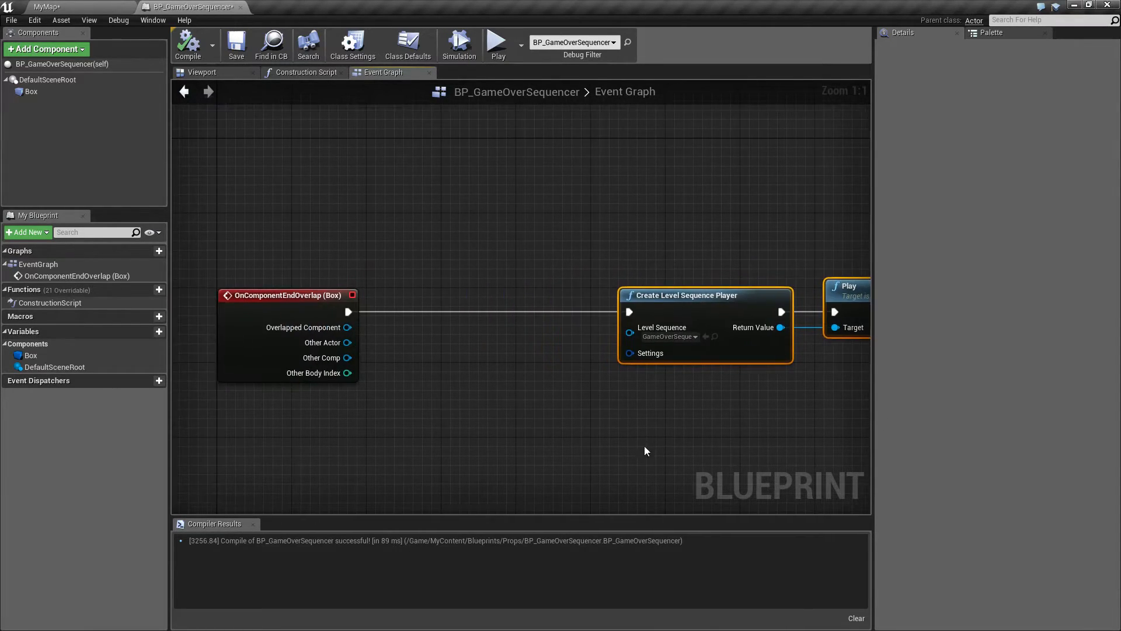
right_drag(405, 419, 464, 351)
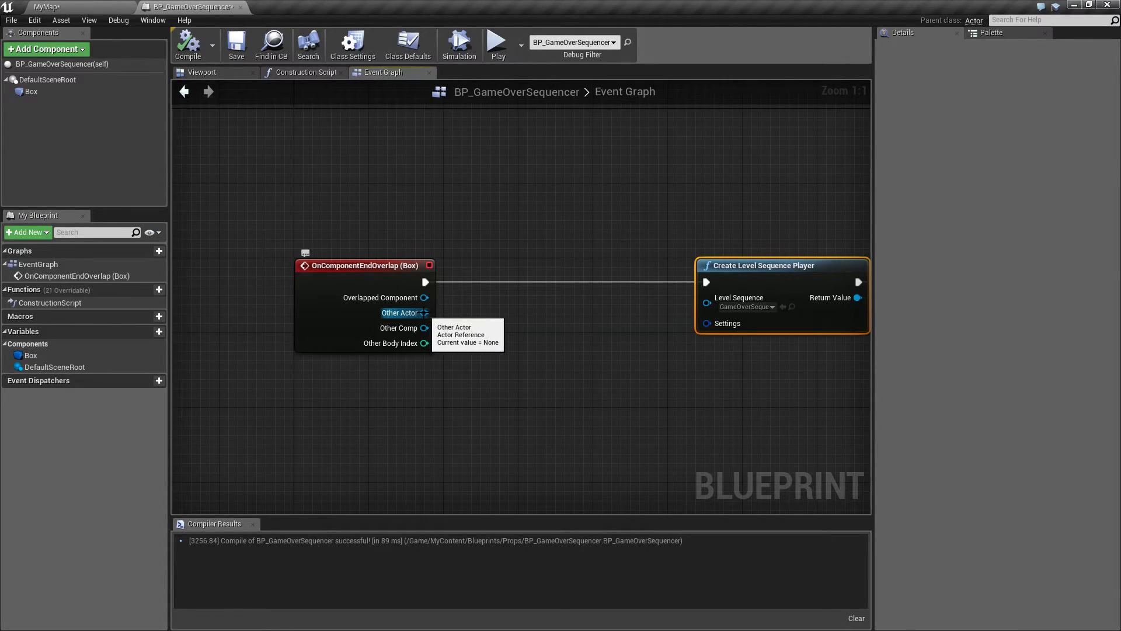
drag(424, 313, 499, 348)
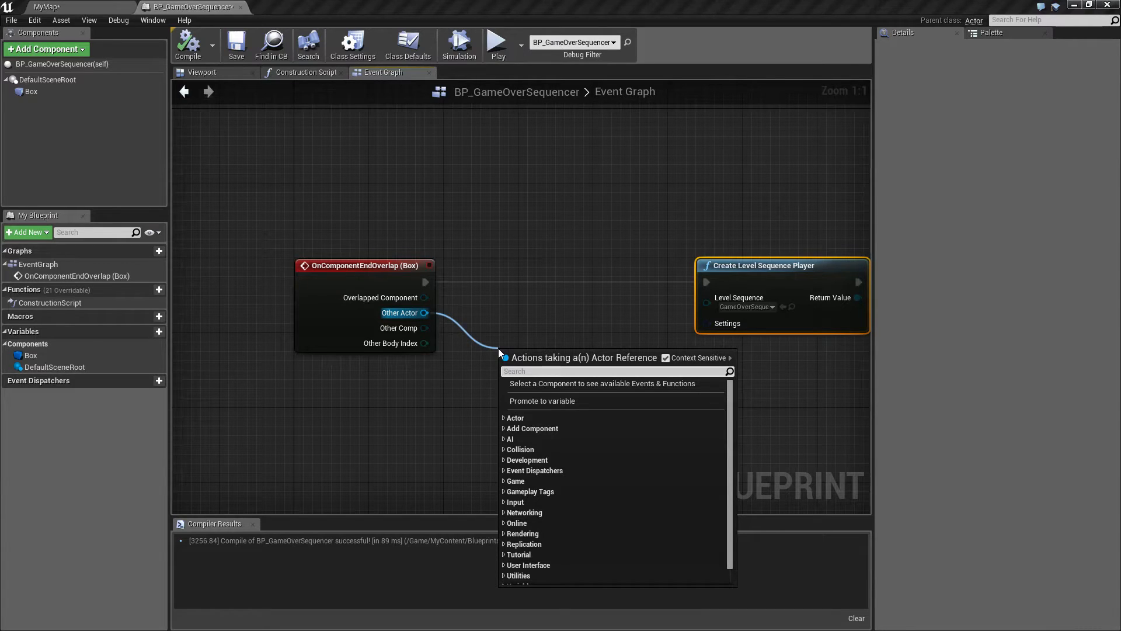
text(equals)
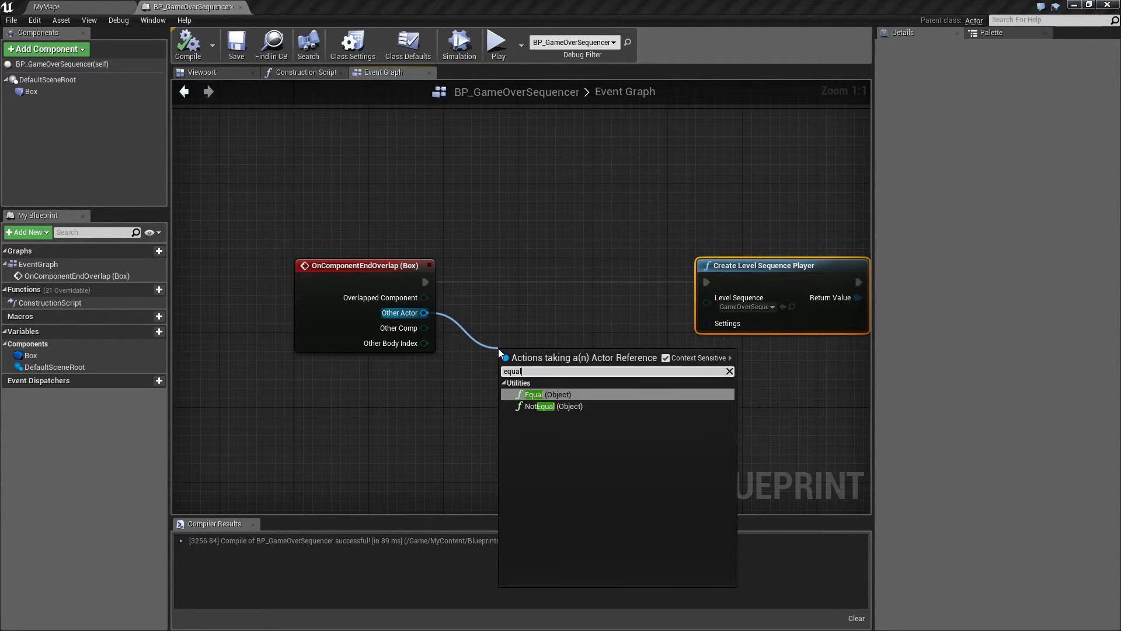
key(BackSpace)
click(560, 394)
drag(556, 343, 532, 327)
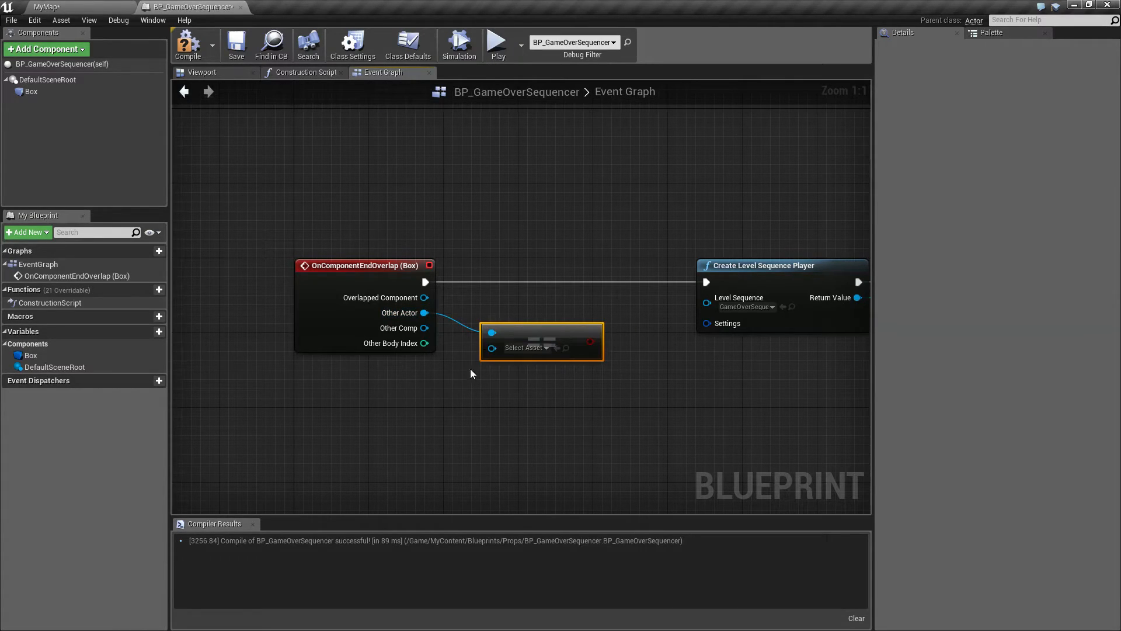
Compile and save the BP_GameOverSequencer Blueprint.
right_drag(611, 383, 661, 348)
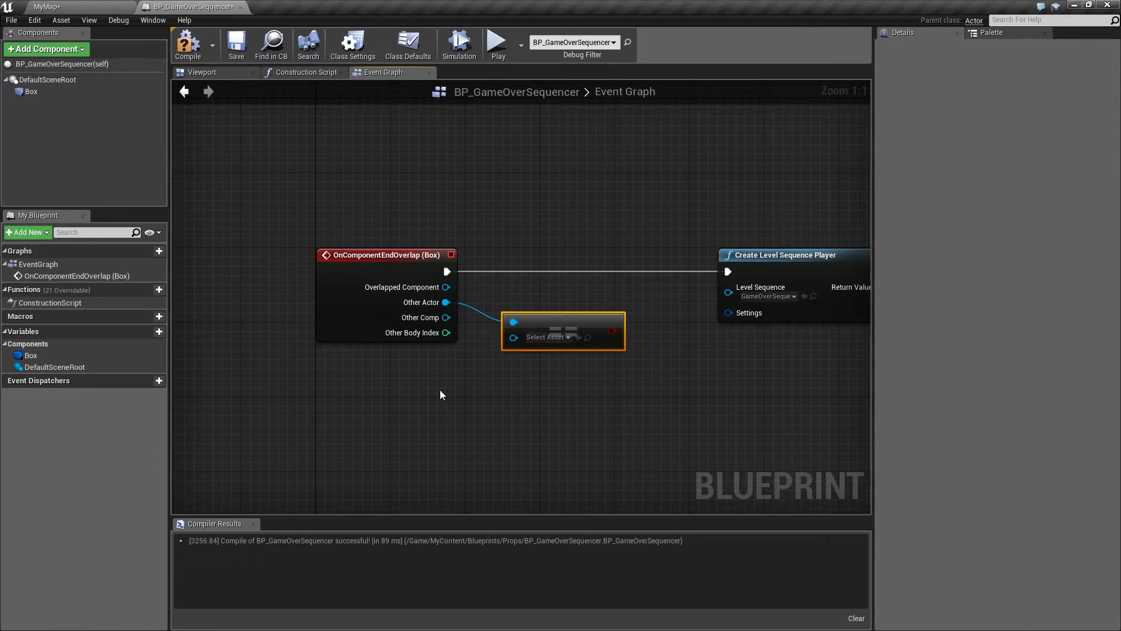
right_drag(440, 390, 508, 393)
click(192, 44)
click(239, 46)
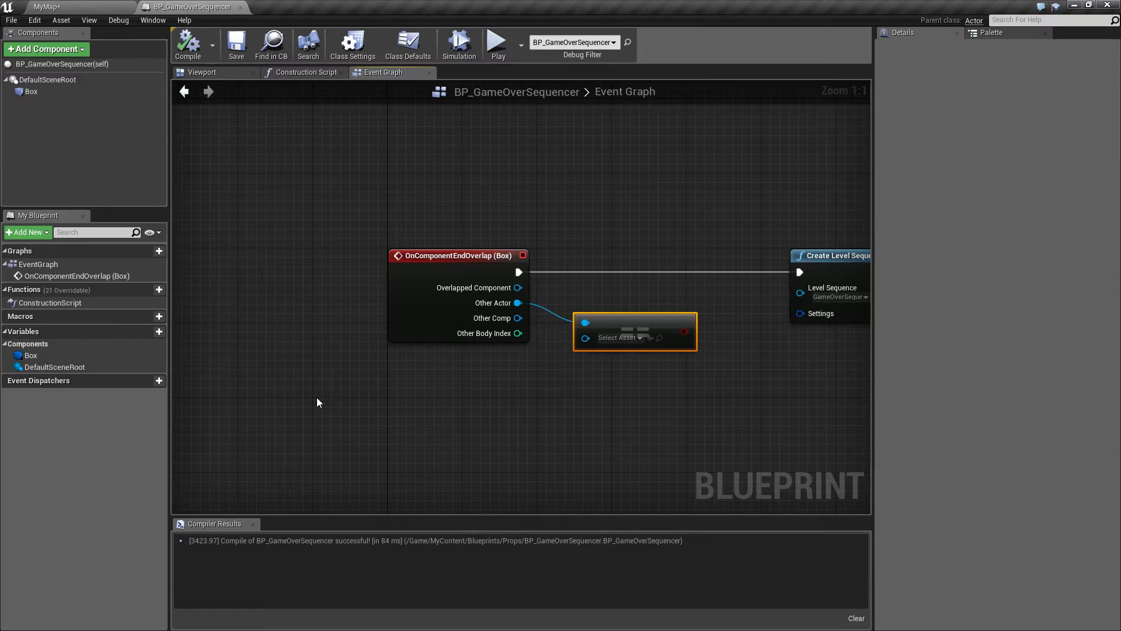
Add a Get Player Pawn node below the OnComponentEndOverlap event.
right_click(373, 410)
text(get controlled)
key(Return)
text(get pawn)
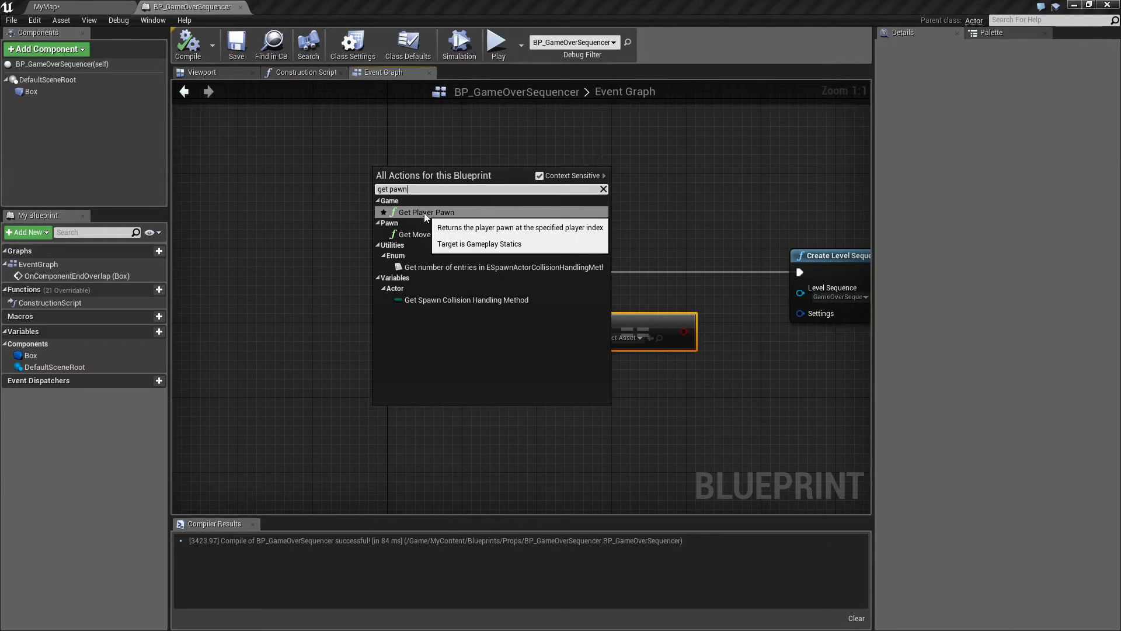
click(424, 212)
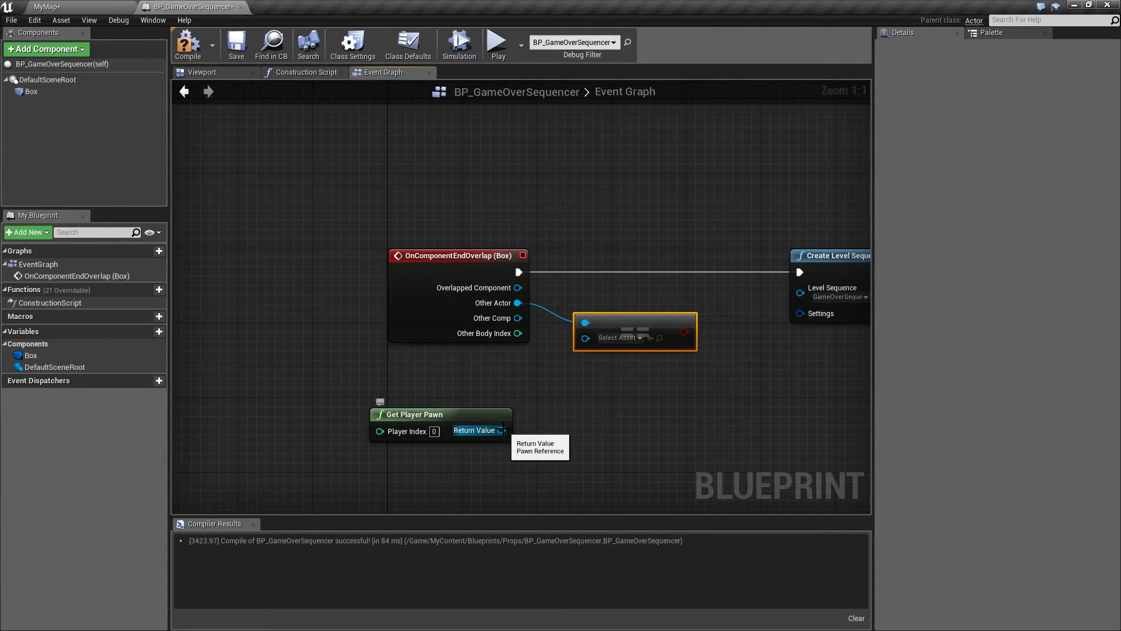
Add a Get Player Character node and line it up directly beneath the Get Player Pawn node.
right_drag(450, 497, 436, 392)
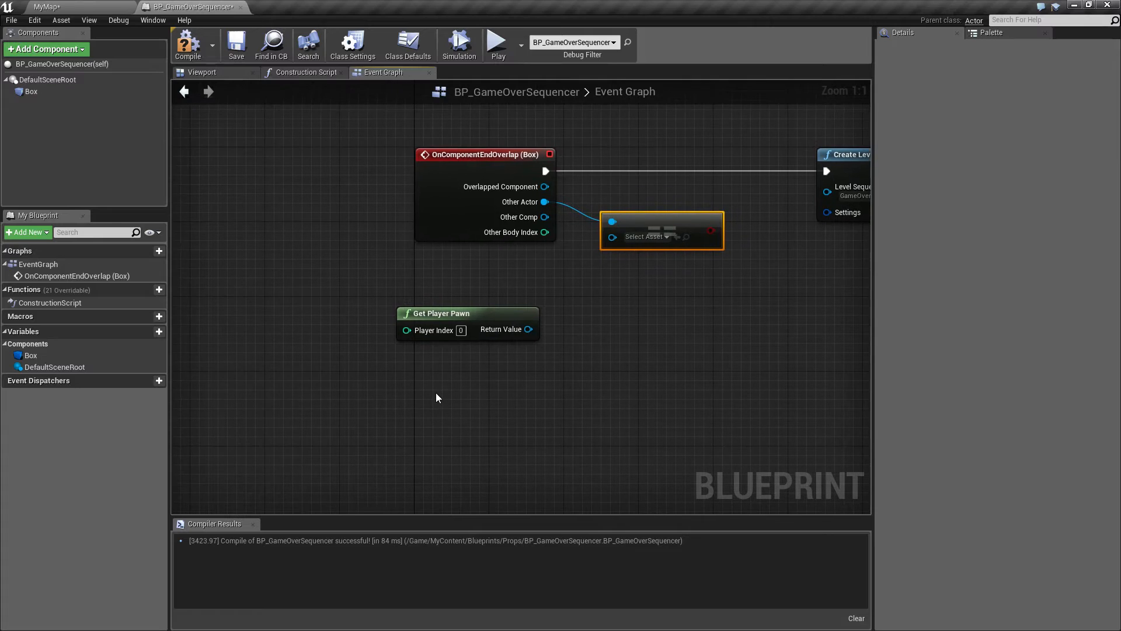
right_click(435, 393)
text(get character)
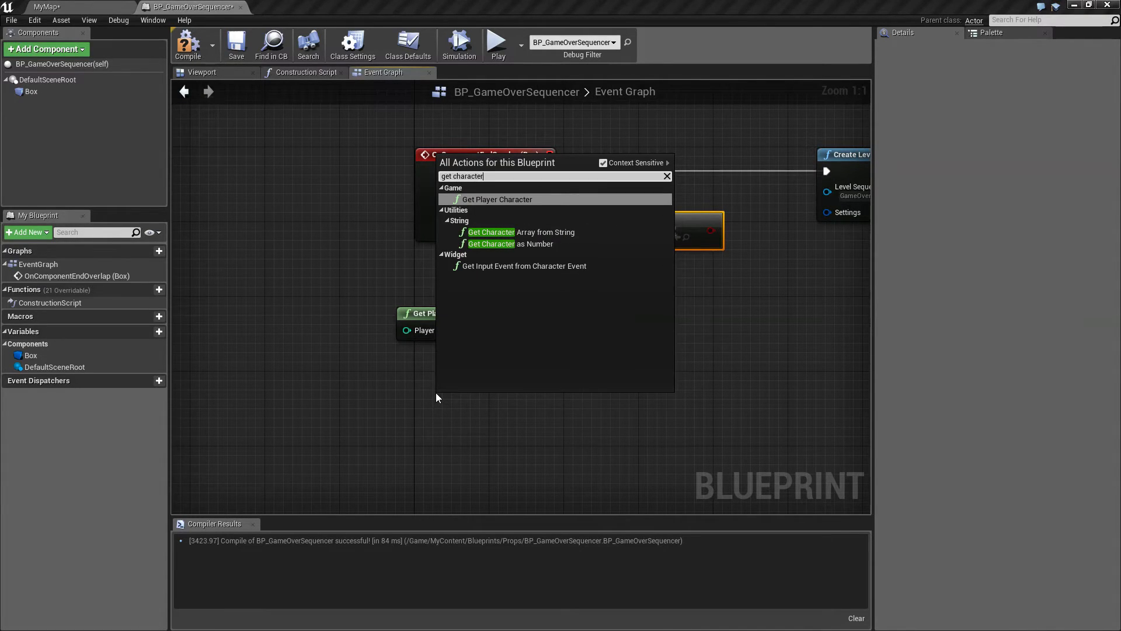
click(507, 200)
drag(514, 394, 475, 351)
right_drag(522, 412, 478, 435)
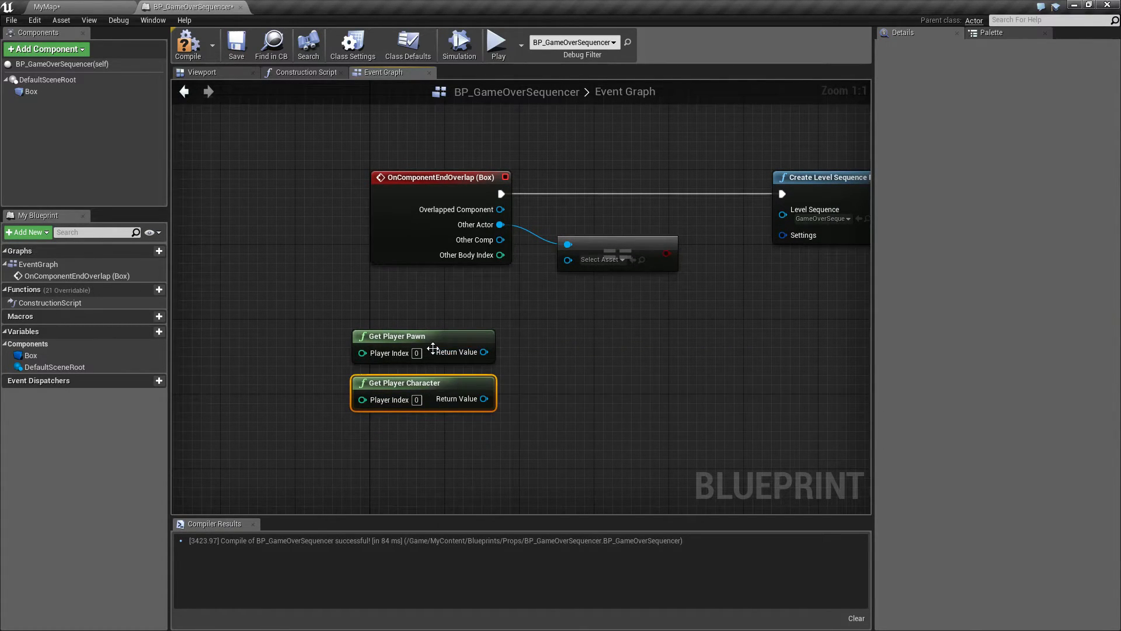
Delete the Get Player Pawn node and select the Get Player Character node.
click(403, 336)
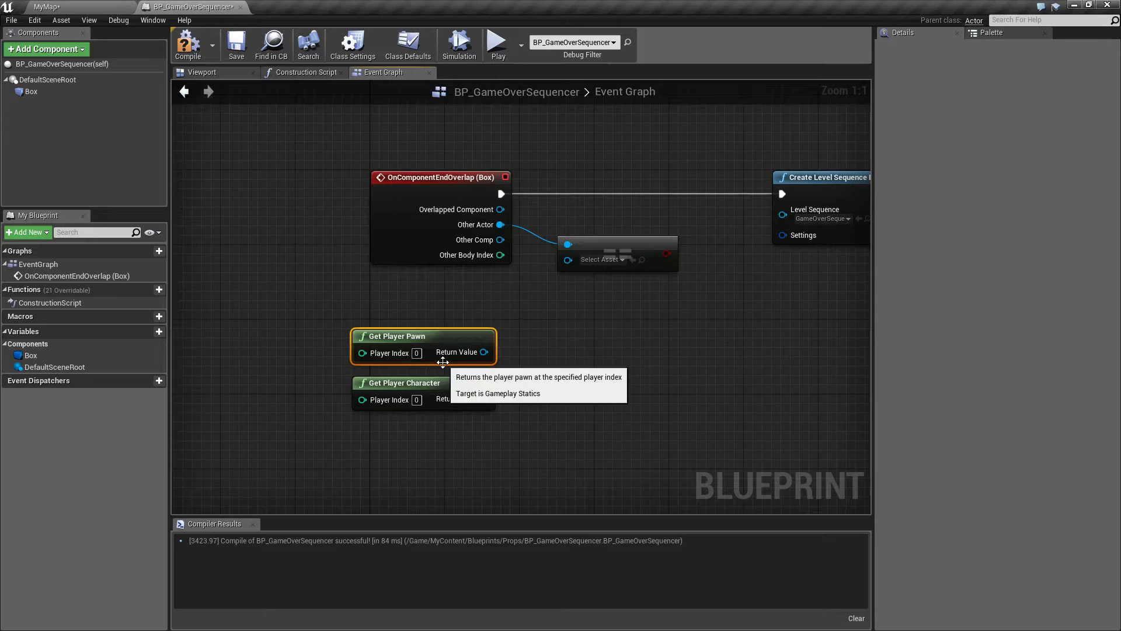
key(Delete)
click(397, 383)
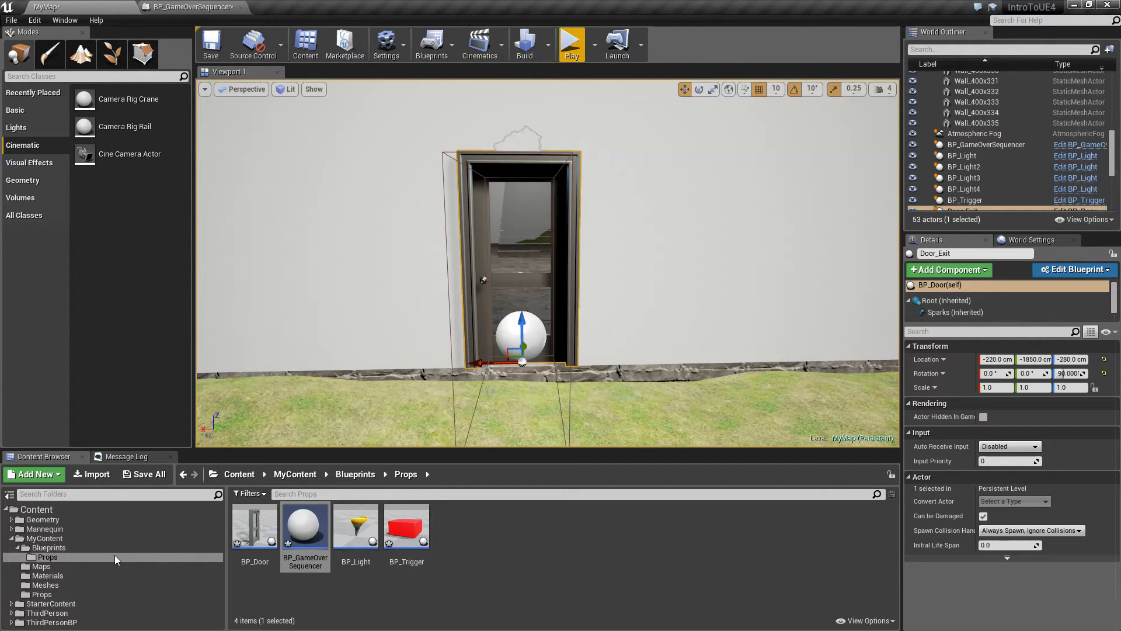
Inspect the parent class of the ThirdPersonCharacter Blueprint in ThirdPersonBP/Blueprints, then return to the BP_GameOverSequencer event graph.
click(51, 613)
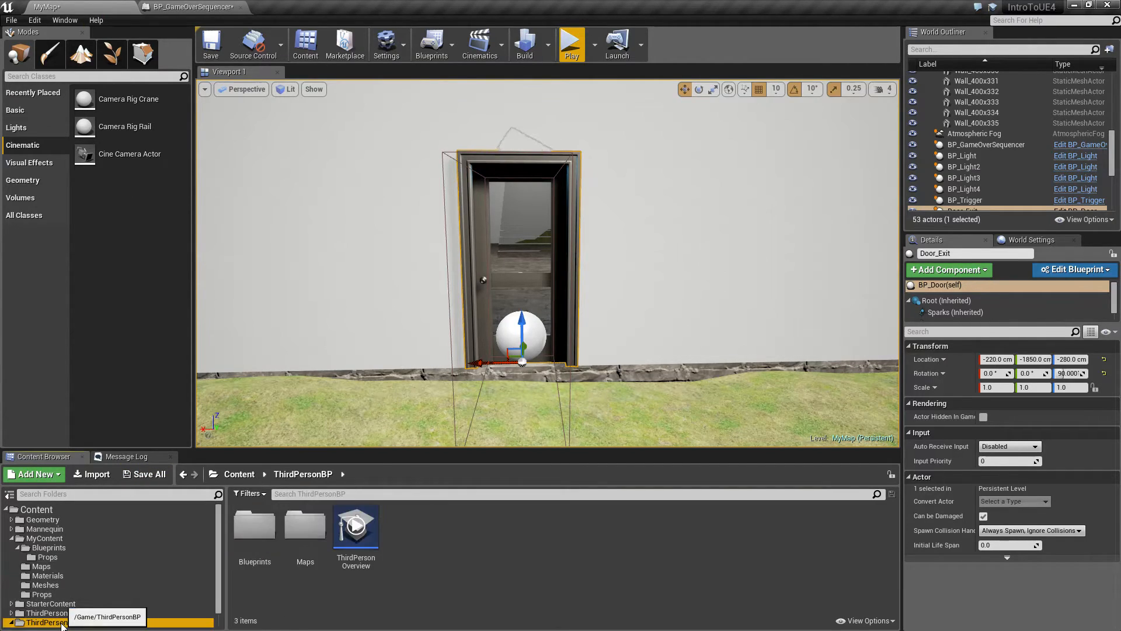
double_click(251, 529)
double_click(250, 545)
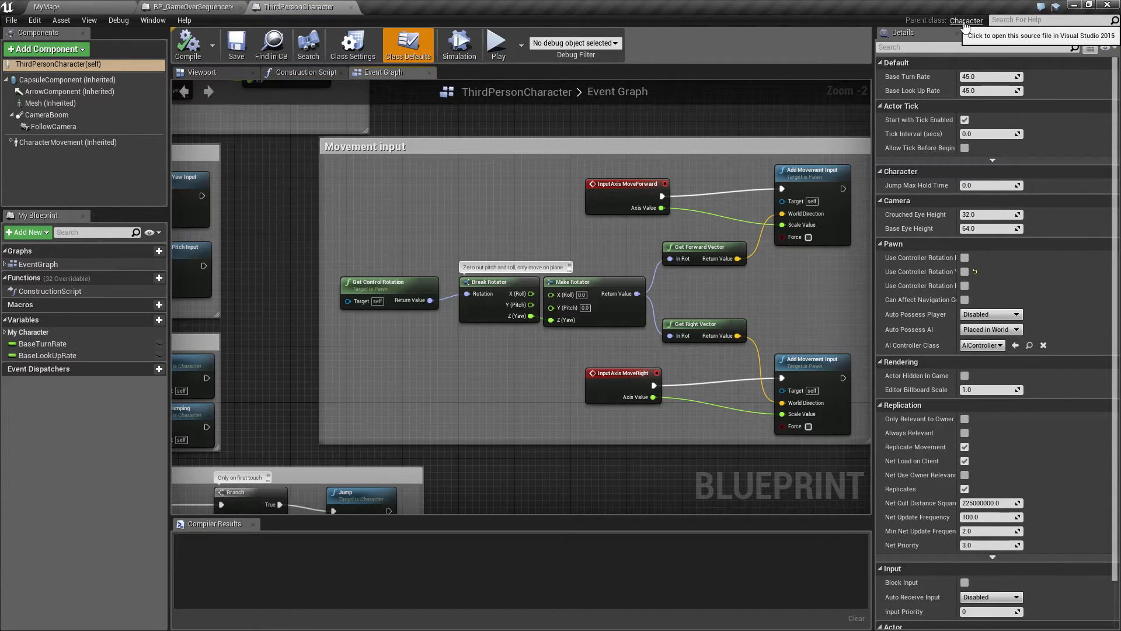
click(351, 6)
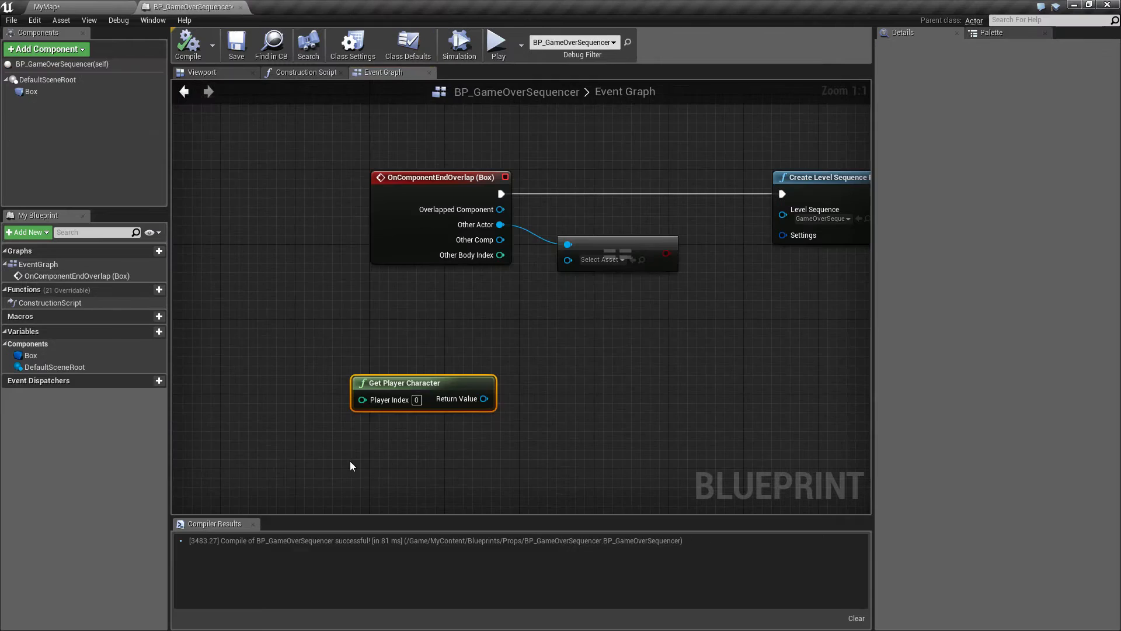
click(86, 6)
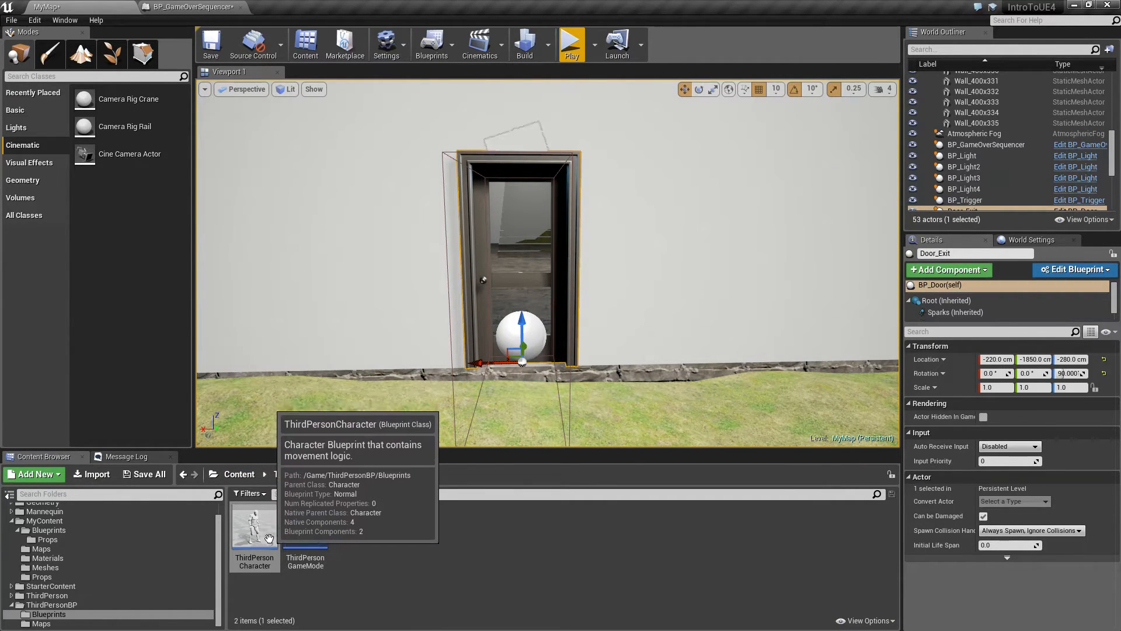
click(190, 6)
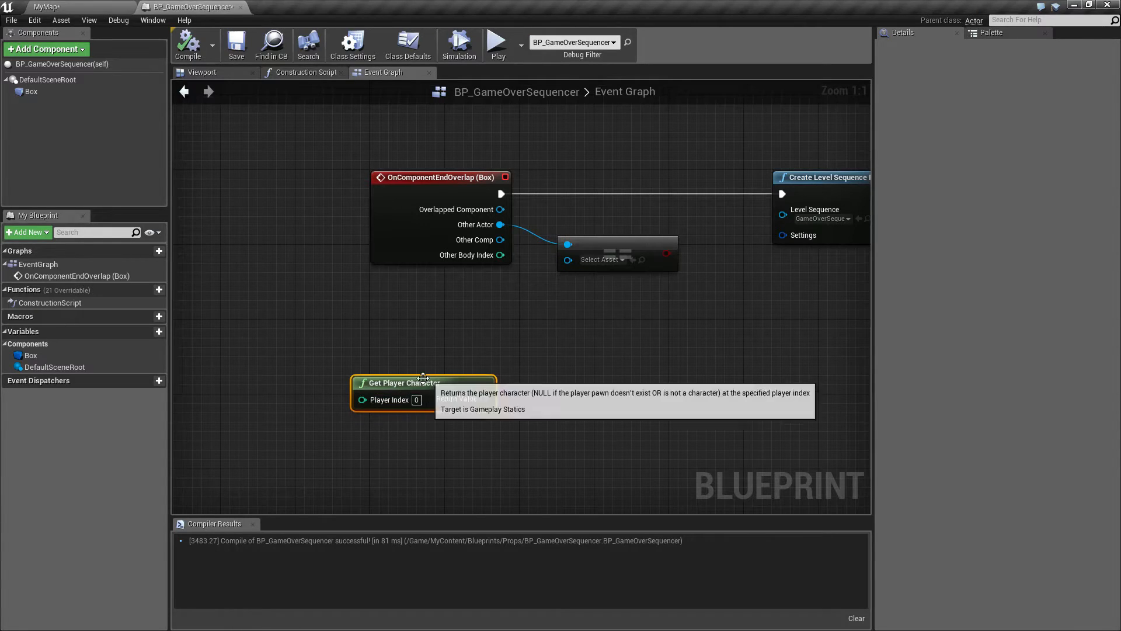
Connect Get Player Character's Return Value to the Equal node's second input, keeping the node directly below the overlap event.
right_drag(440, 460, 491, 464)
drag(466, 389, 393, 388)
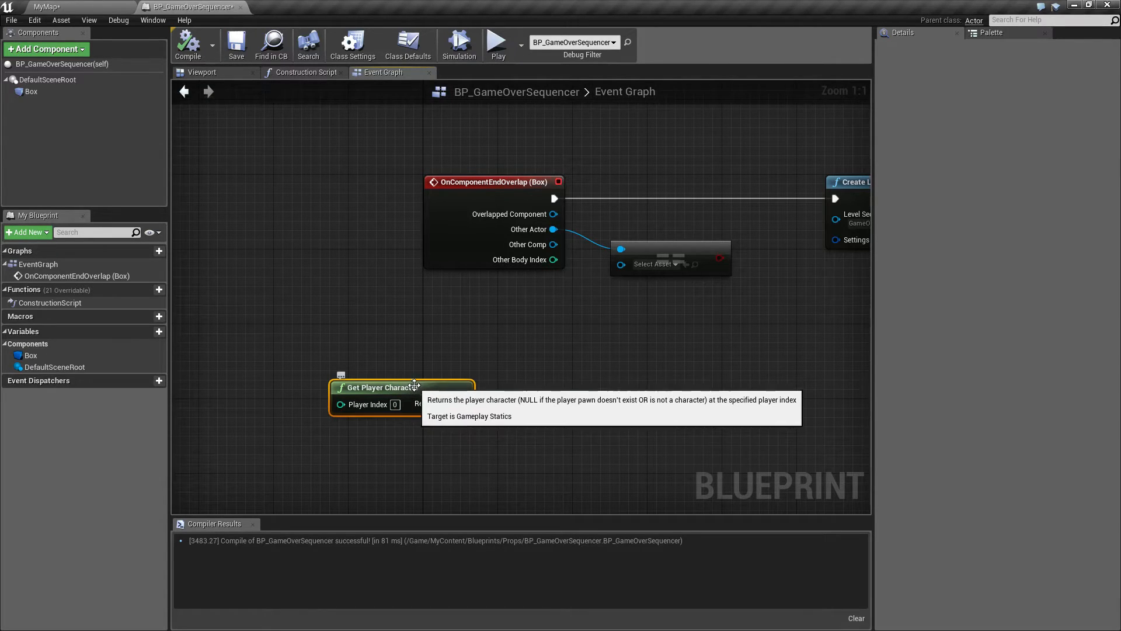
right_drag(487, 427, 444, 441)
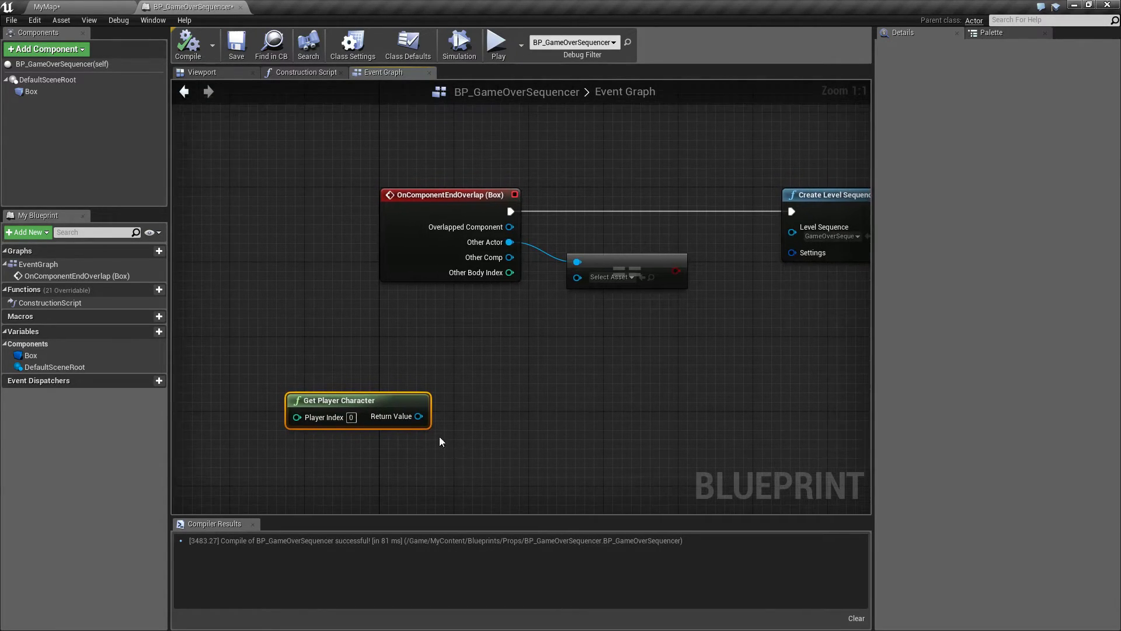
drag(419, 416, 506, 313)
click(505, 364)
right_drag(640, 359, 584, 379)
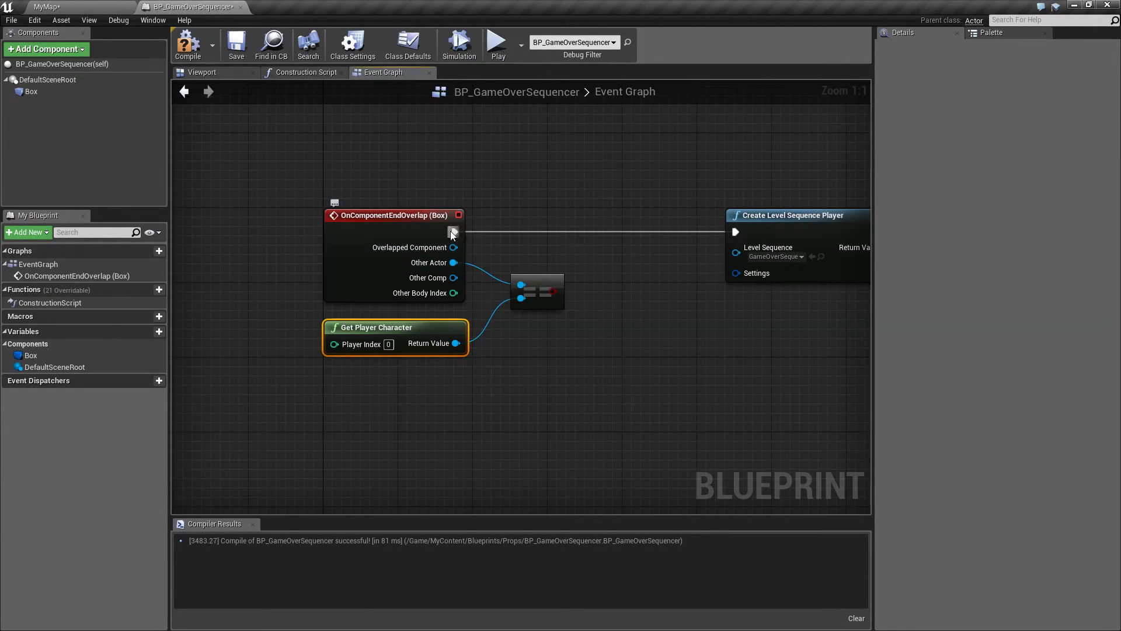
Add a Branch conditioned on the Equal result, align it with the overlap event, and connect the event's execution output to it.
right_drag(527, 277, 495, 349)
drag(490, 316, 529, 275)
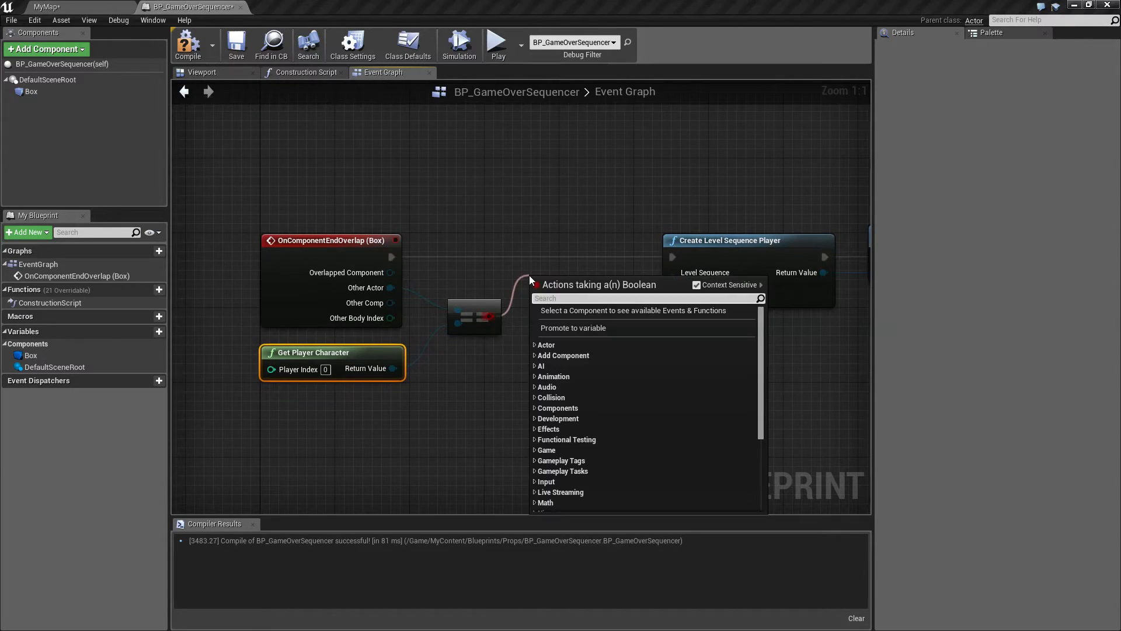
text(if)
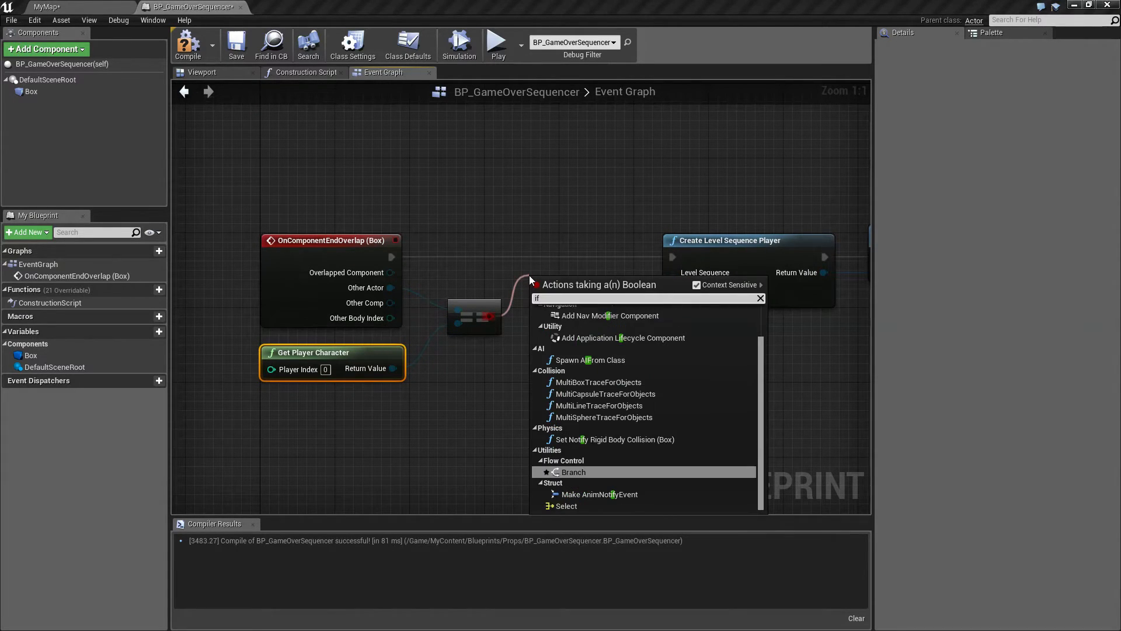
click(583, 472)
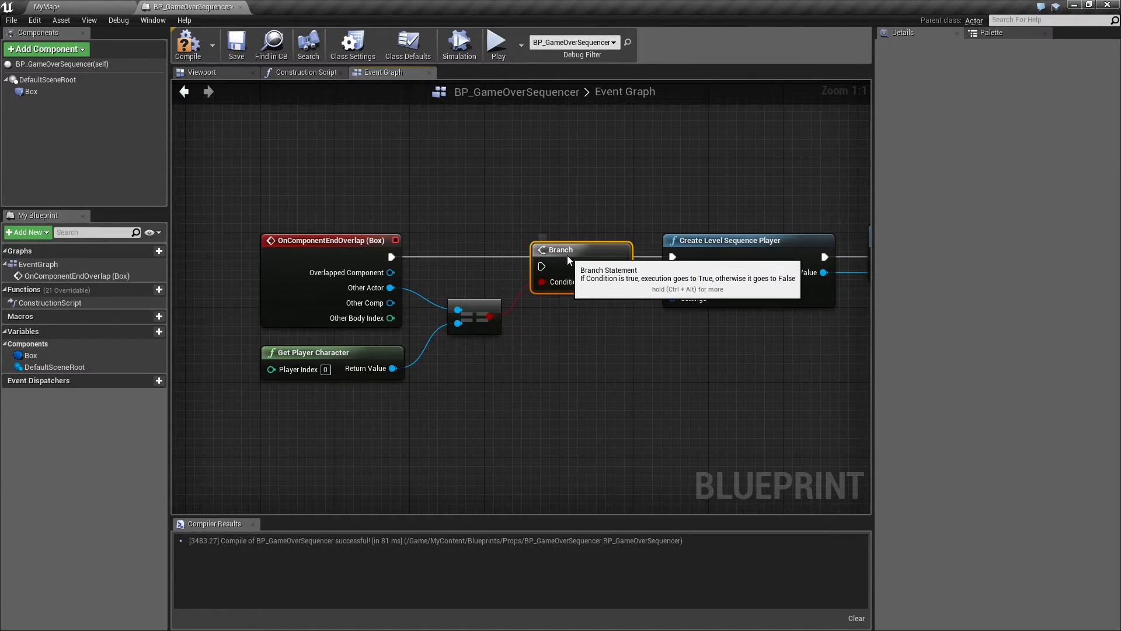
drag(567, 256, 567, 246)
drag(392, 257, 542, 257)
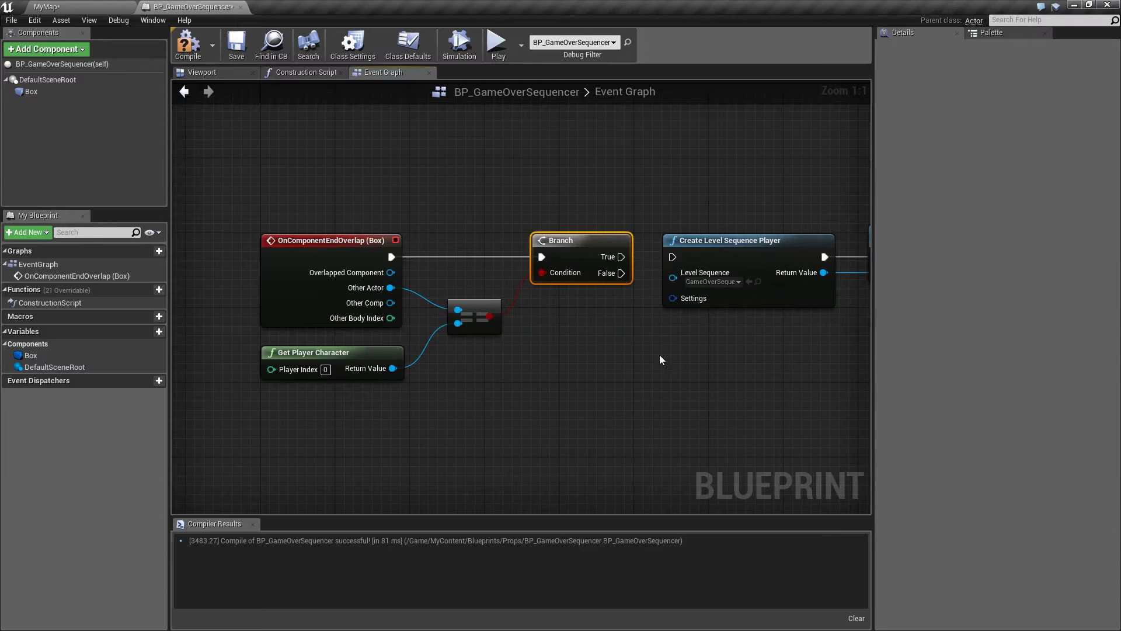
Connect the Branch's True output to the Create Level Sequence Player node's execution input.
right_drag(667, 358, 553, 379)
drag(508, 278, 759, 345)
click(609, 407)
right_drag(566, 401, 634, 404)
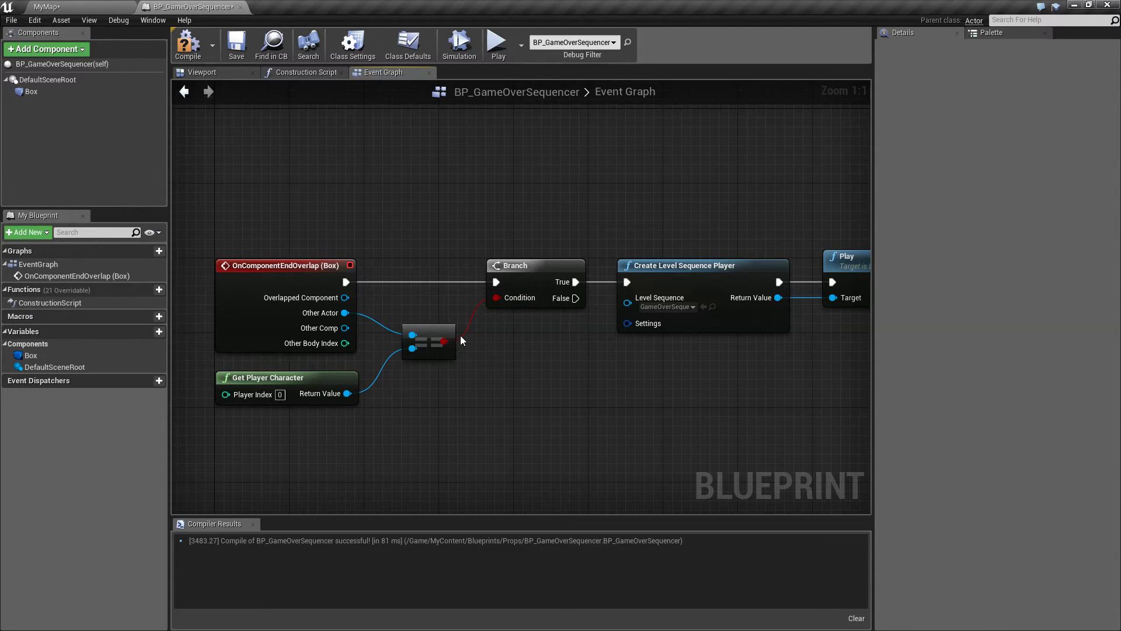
Review the overlap logic: the Other Actor and player character comparison, the Branch's True and False outputs, and the sequence playback nodes.
right_drag(462, 340, 379, 357)
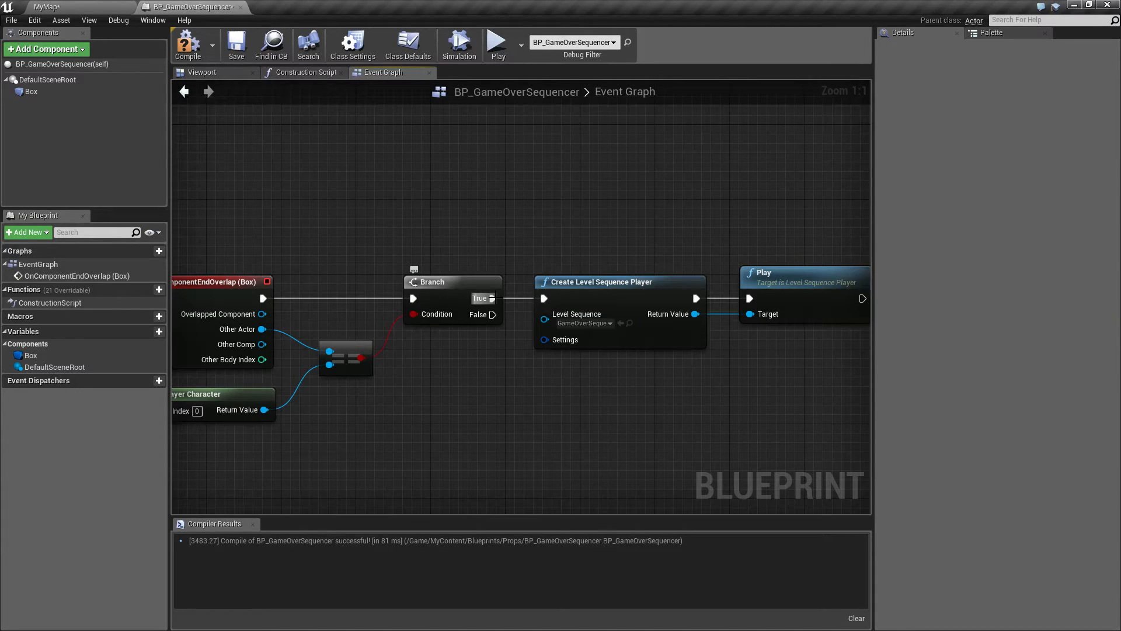
right_drag(591, 238, 538, 221)
click(552, 271)
click(553, 241)
right_drag(473, 405, 566, 410)
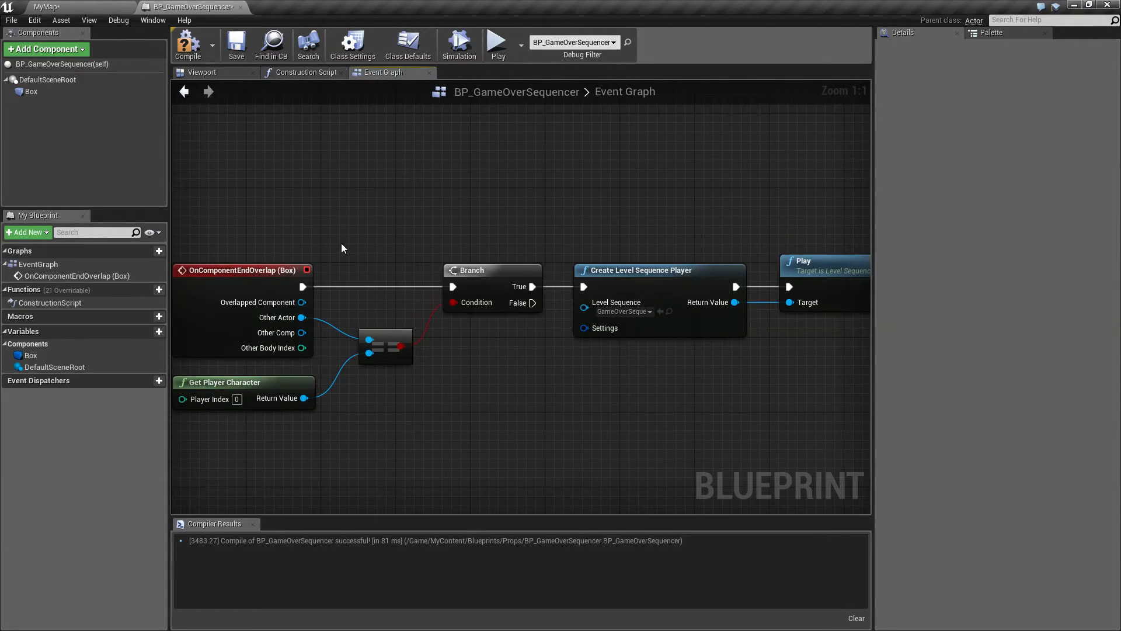
right_drag(337, 253, 363, 259)
click(514, 275)
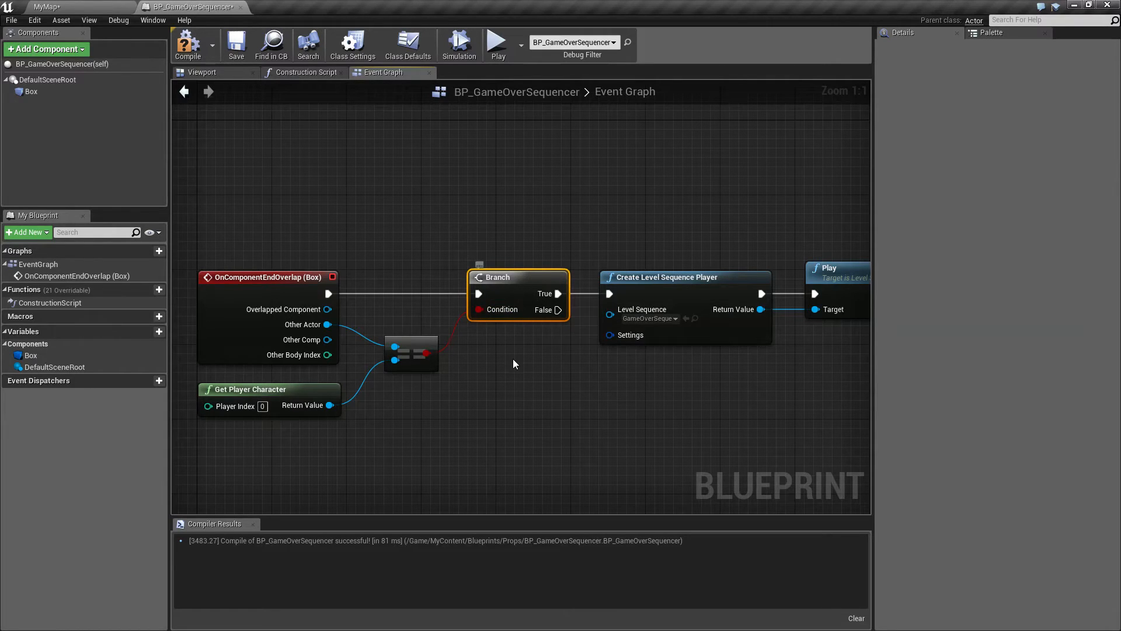
right_drag(512, 358, 583, 343)
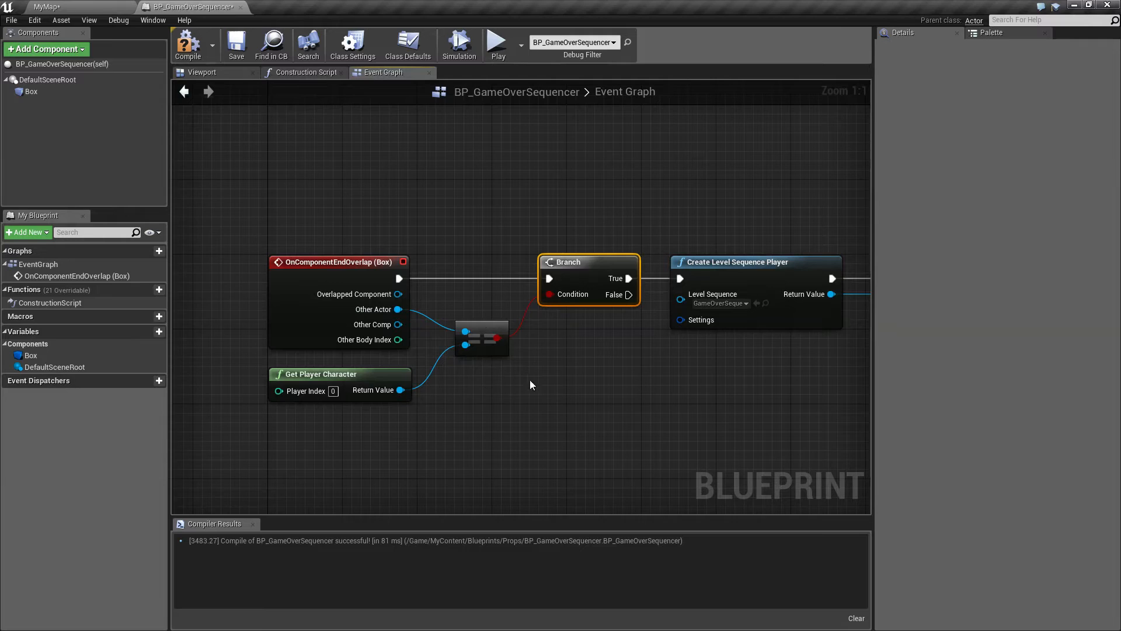
drag(595, 335, 594, 333)
click(480, 339)
right_drag(481, 338, 552, 330)
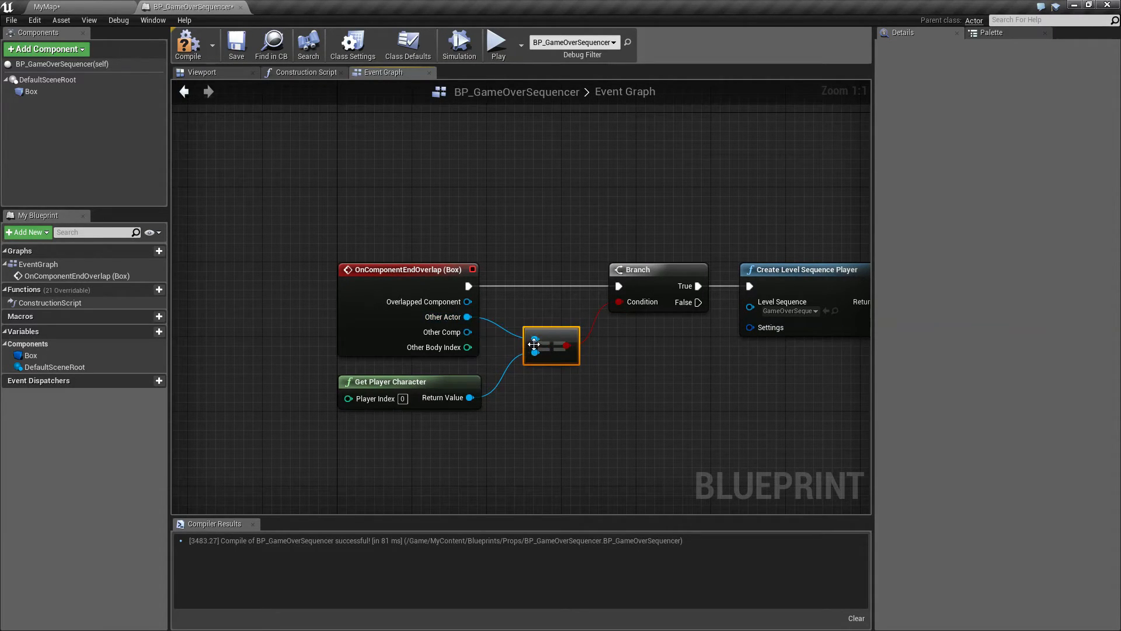
drag(468, 317, 535, 339)
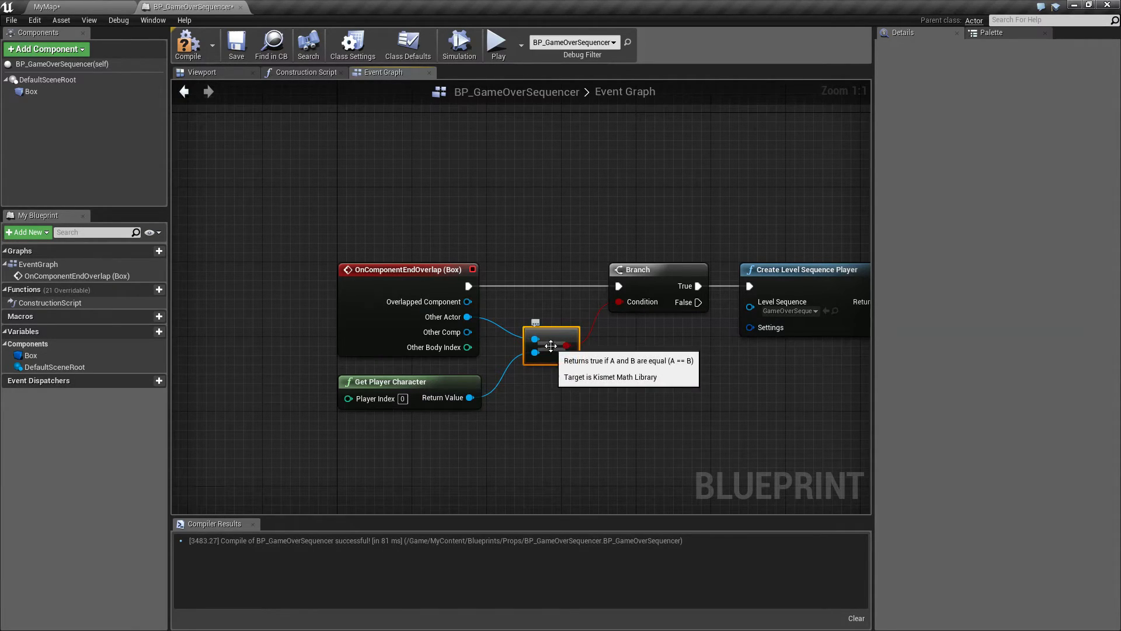
right_drag(571, 353, 511, 364)
right_drag(569, 319, 384, 326)
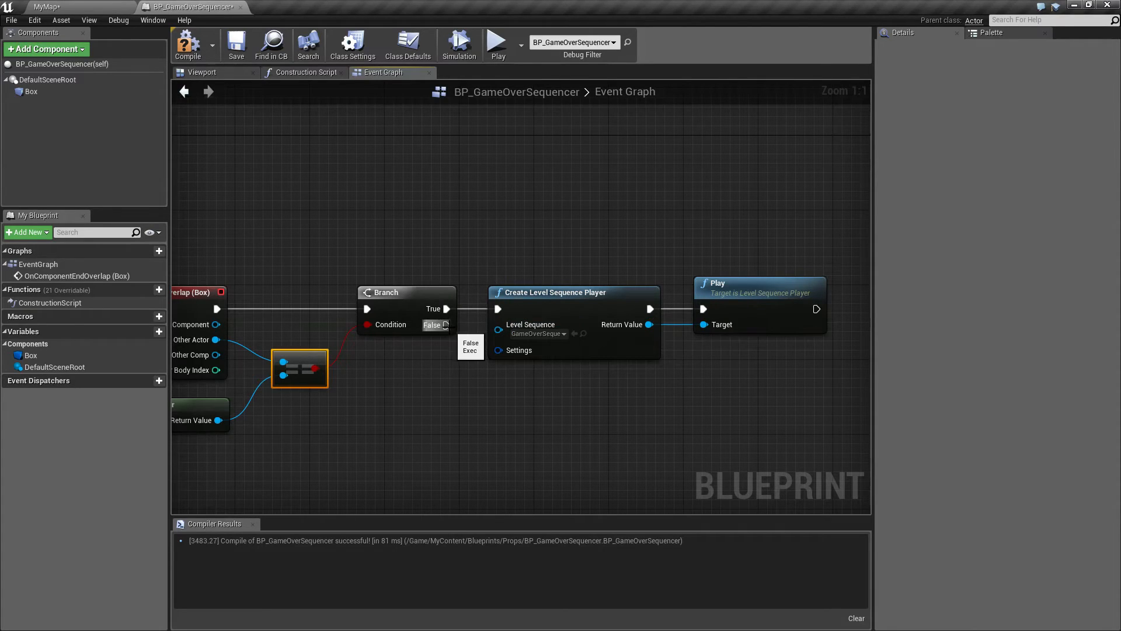
click(481, 377)
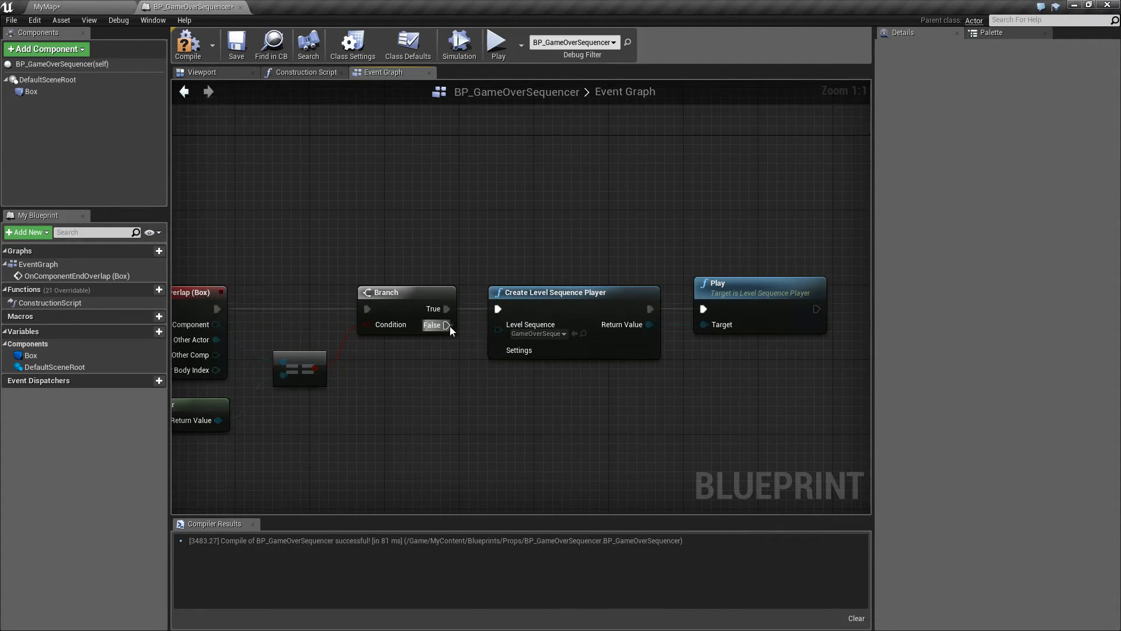
Compile and save BP_GameOverSequencer.
drag(446, 326, 494, 402)
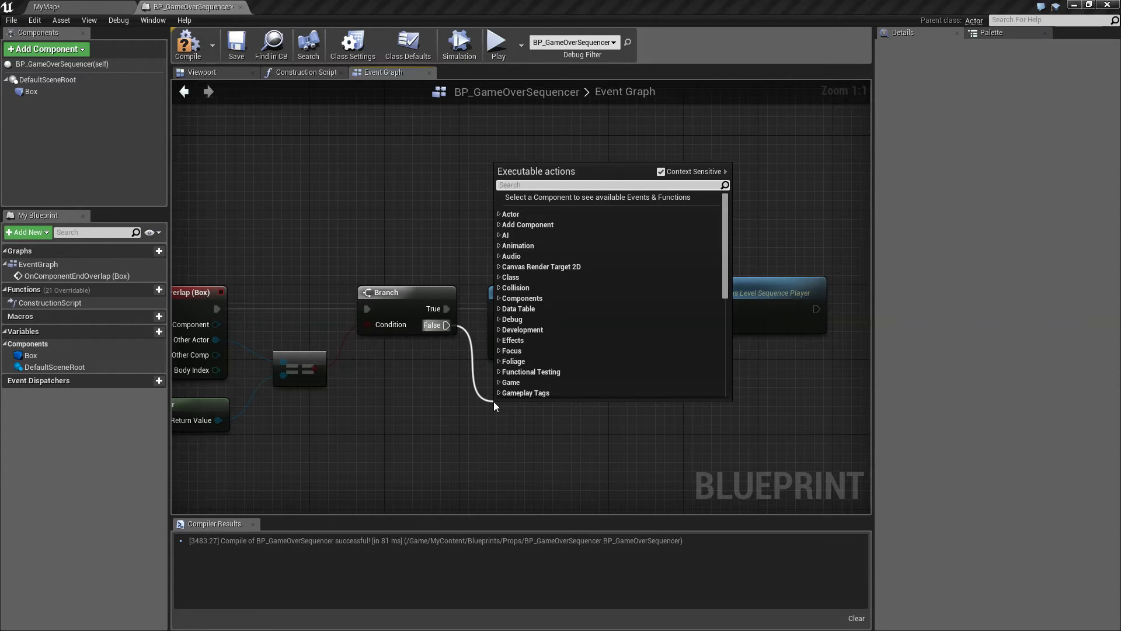
click(487, 423)
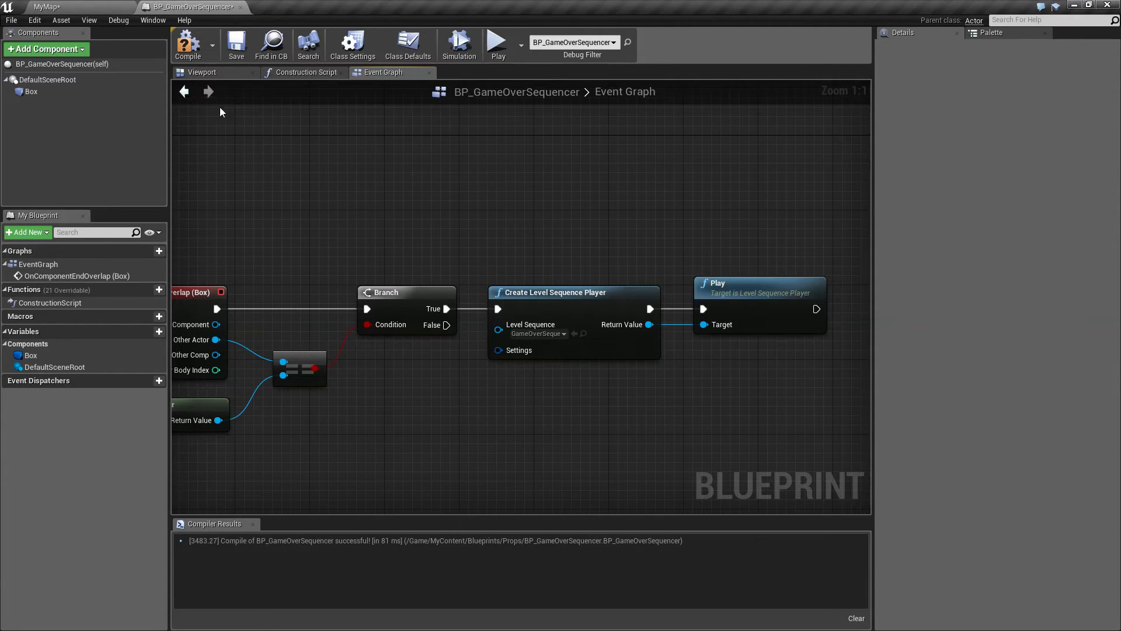
click(188, 42)
click(237, 42)
Add a Print String with the text "Collision" to the Branch's False output, place it below Create Level Sequence Player, and compile and save.
drag(446, 325, 506, 394)
text(print string)
key(Return)
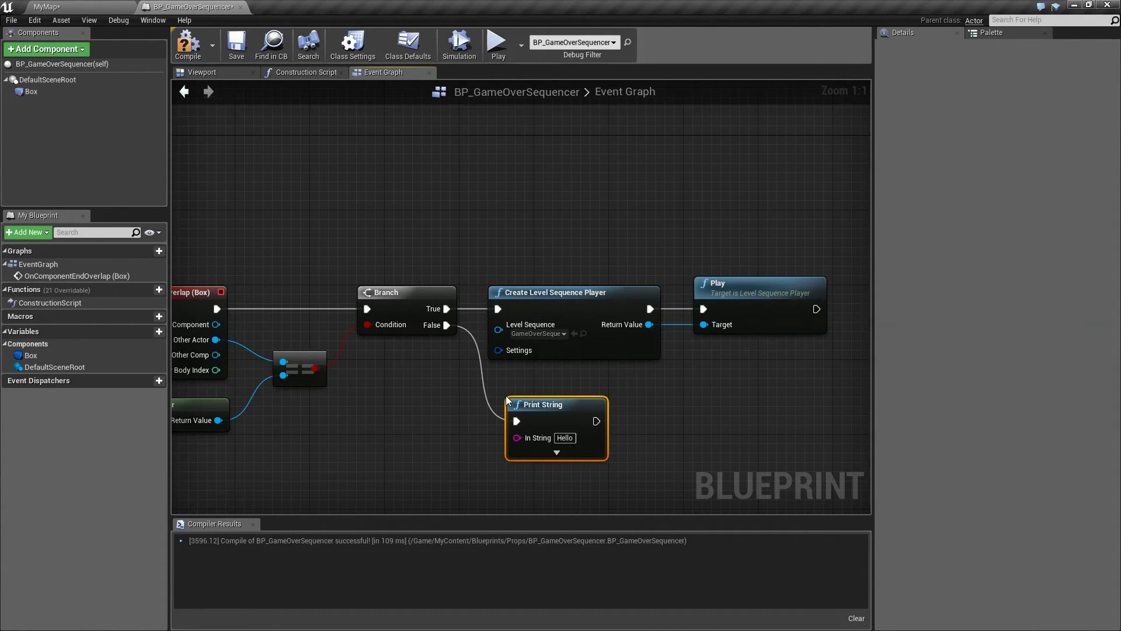
drag(528, 397, 510, 380)
click(546, 419)
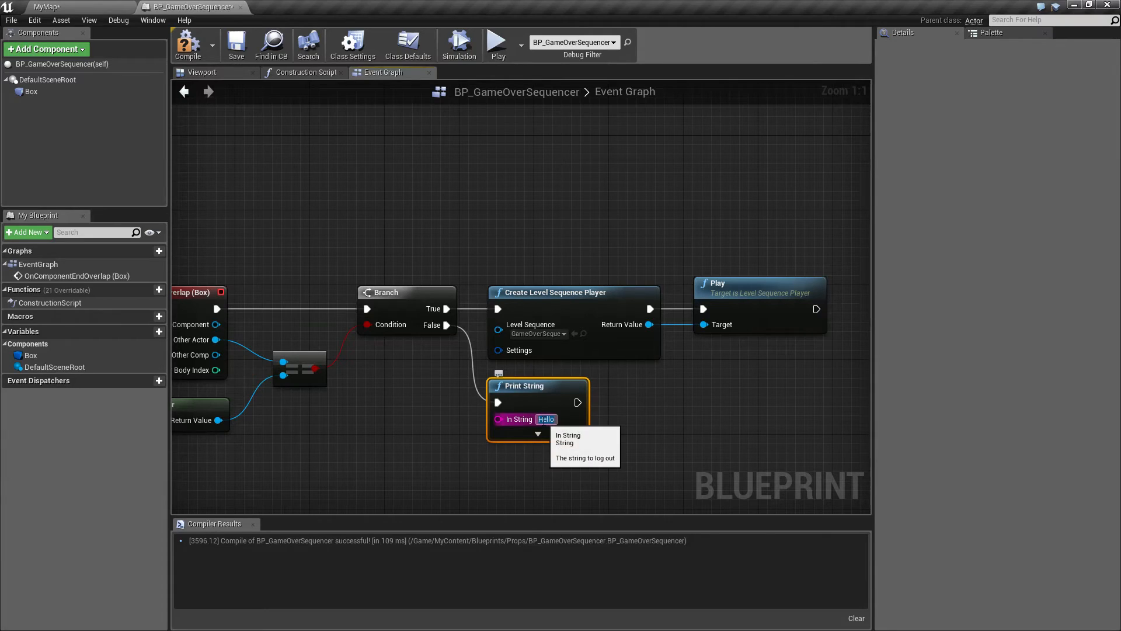
text(Collision)
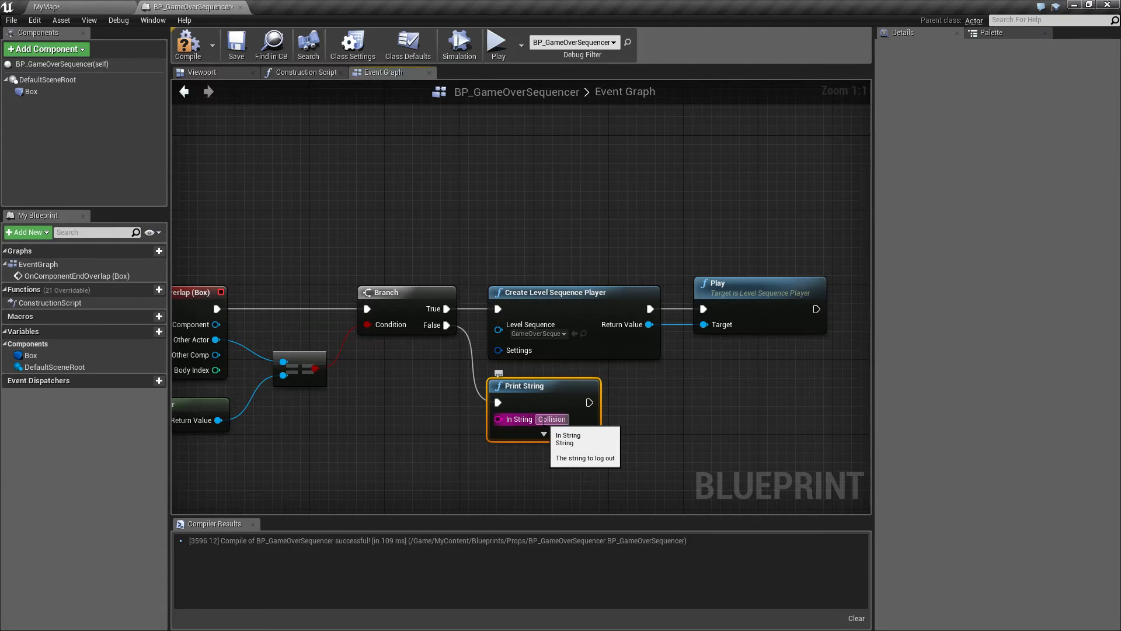
click(188, 44)
right_drag(435, 447, 474, 393)
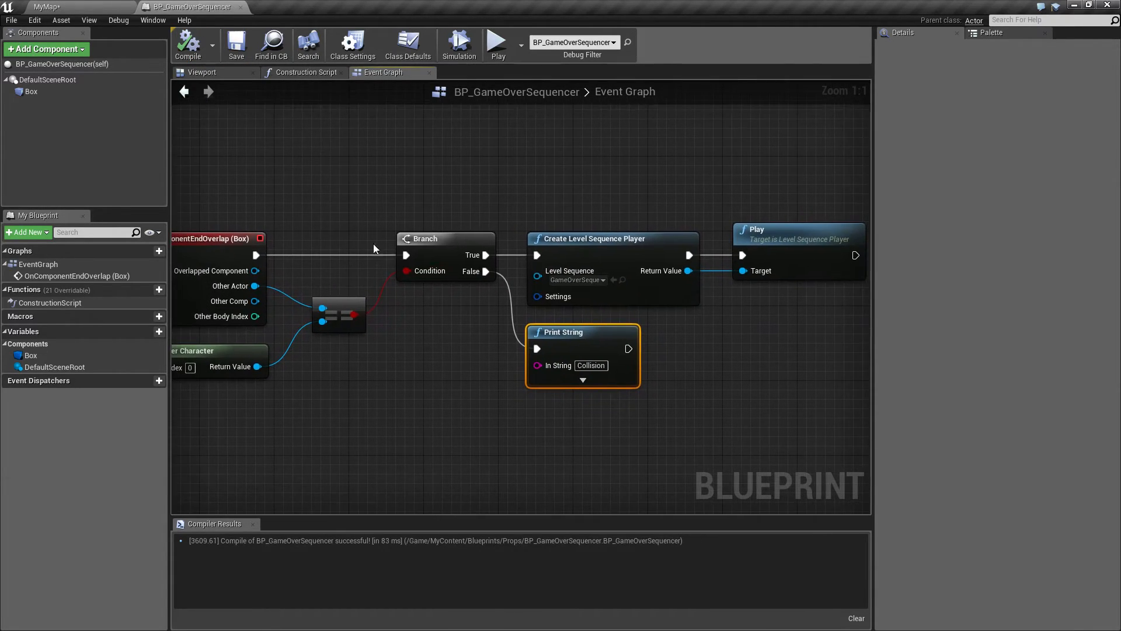
click(188, 44)
click(232, 51)
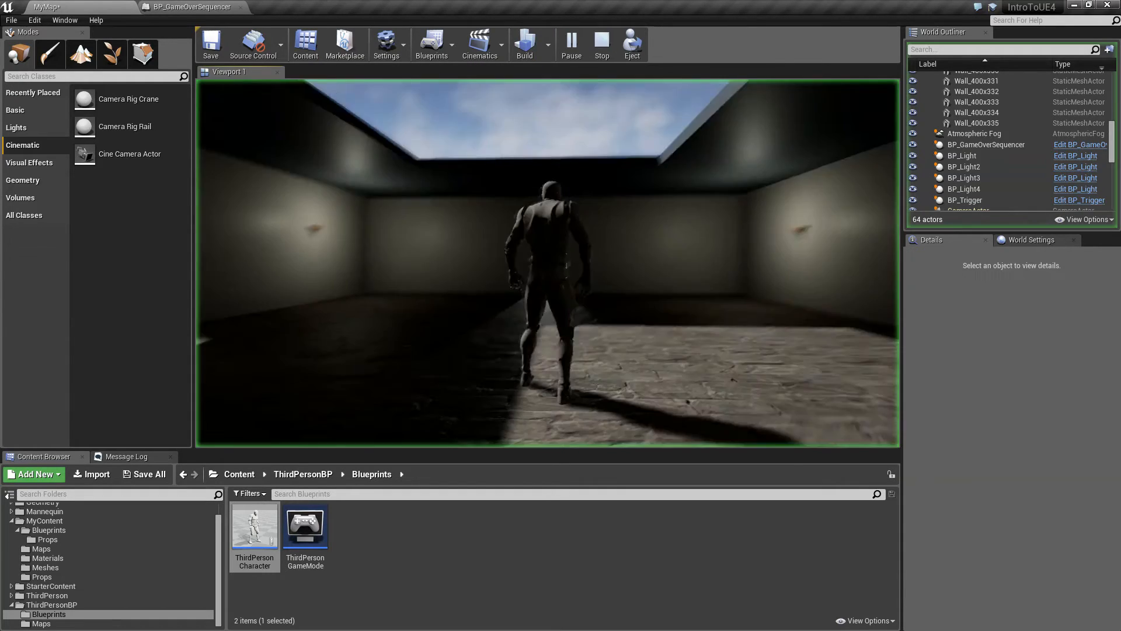
Play-test the level in MyMap, running the character around the glowing green trigger and towards the exit door.
key(w)
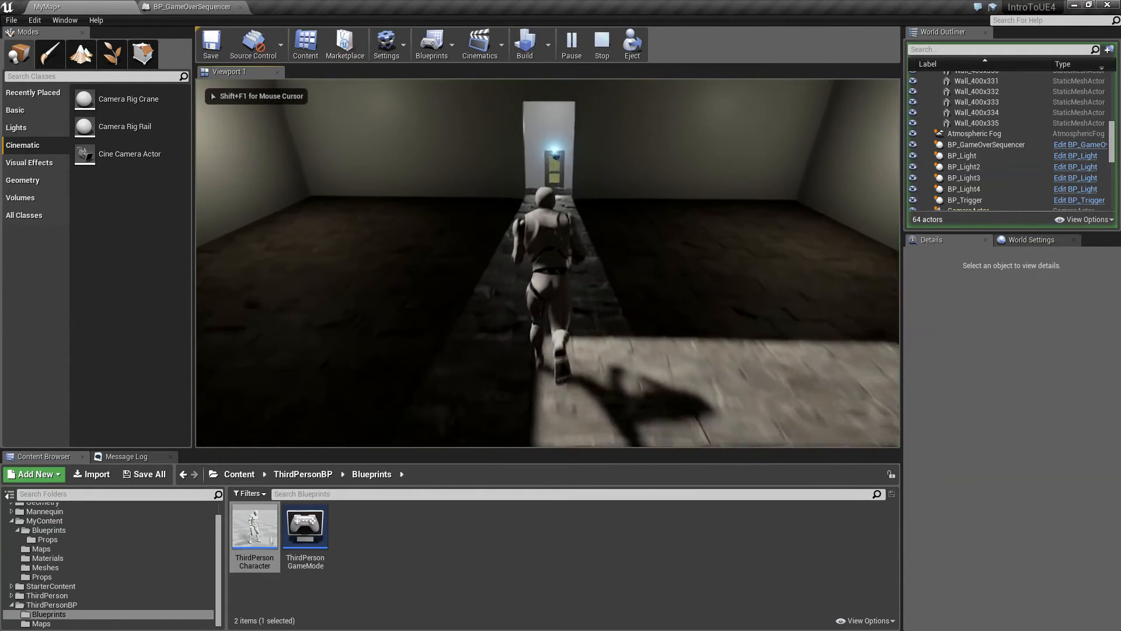
key(a)
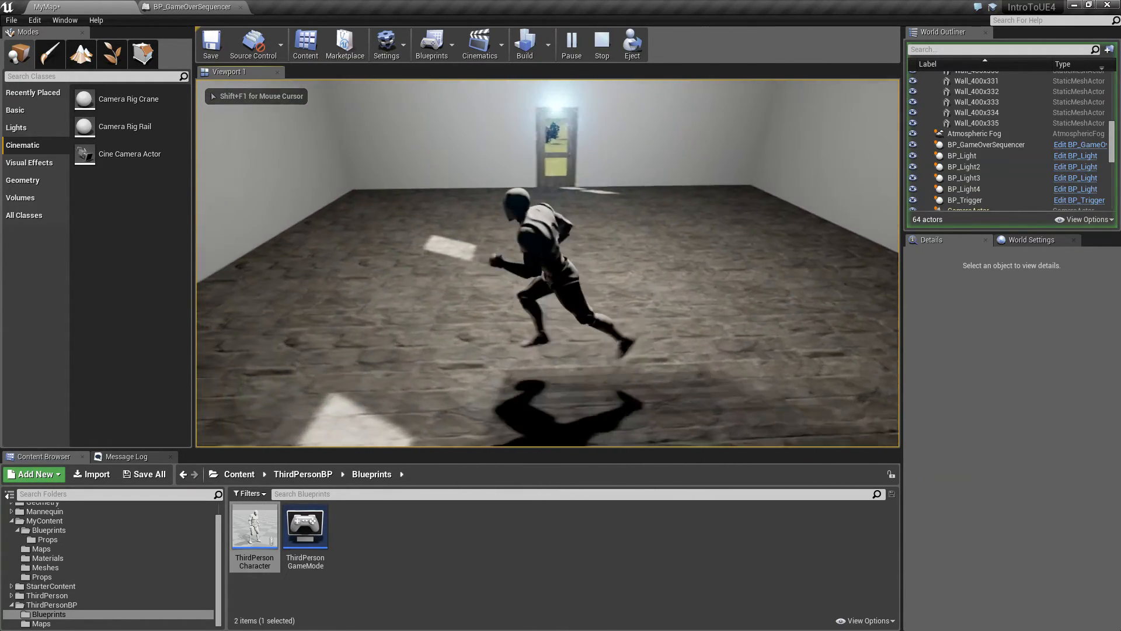
key(s)
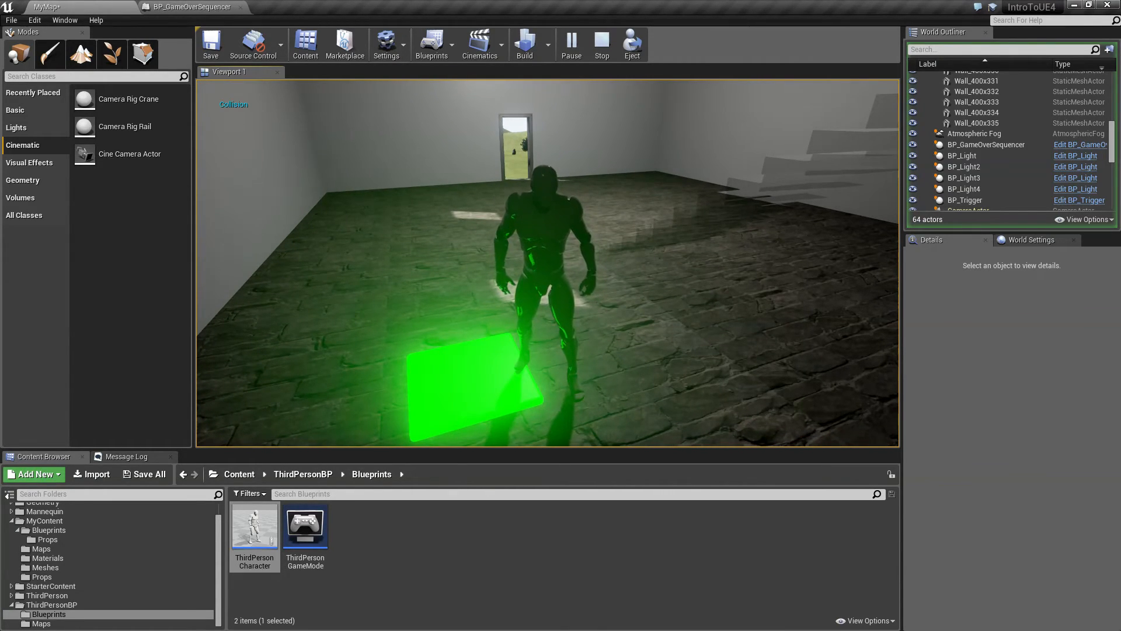
key(w)
key(d)
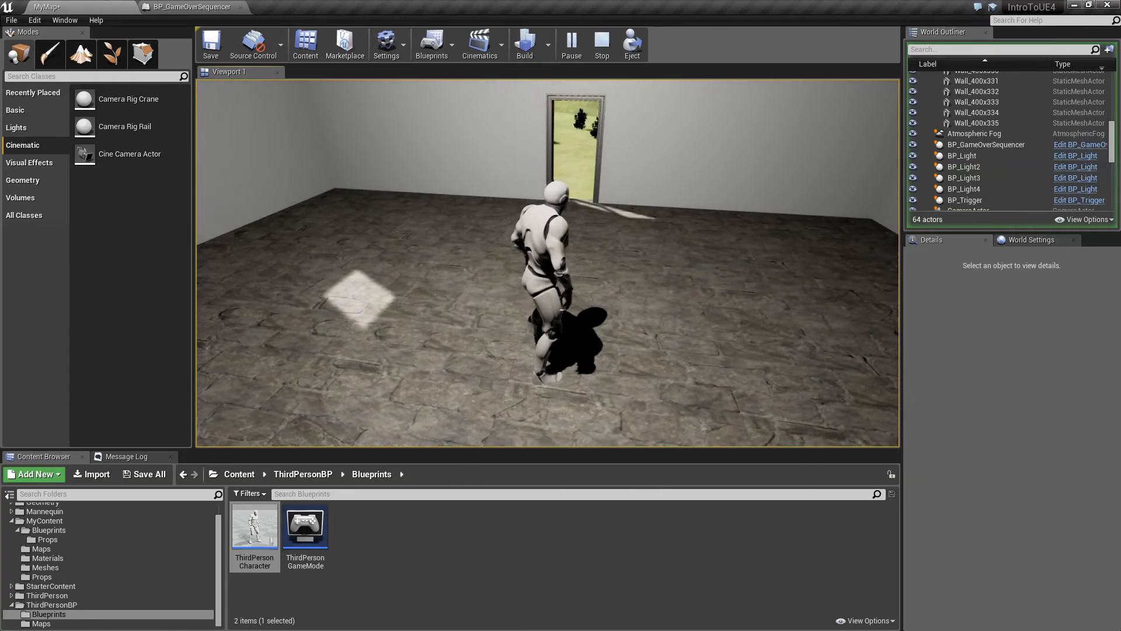
key(w)
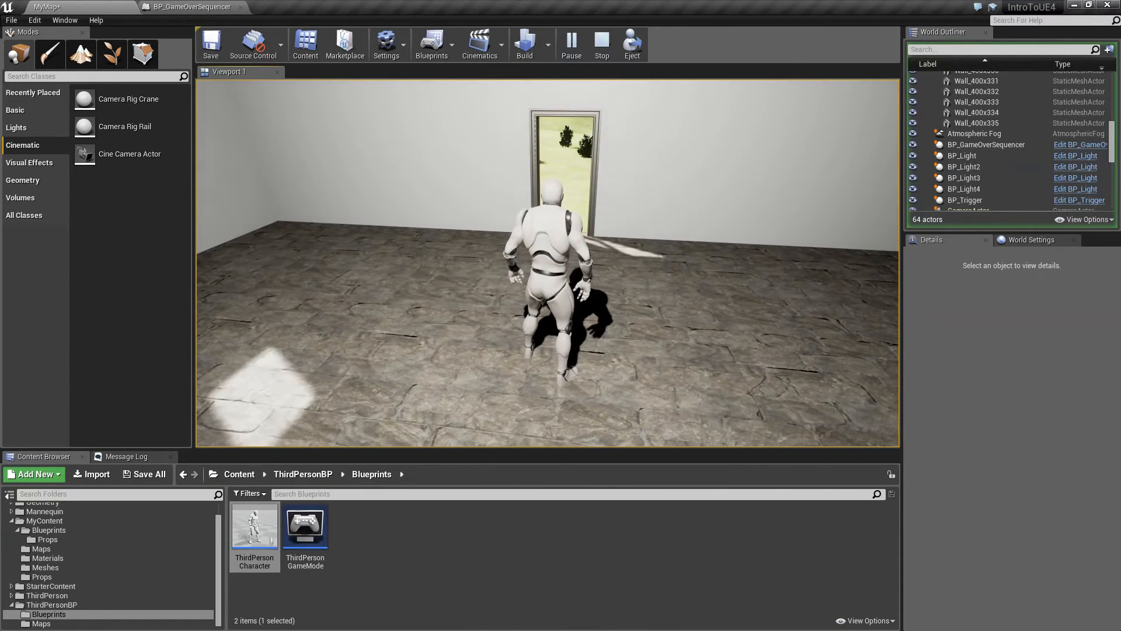
Play-test the level again by running the character out through the exit door, and end the session after watching the cinematic.
key(w)
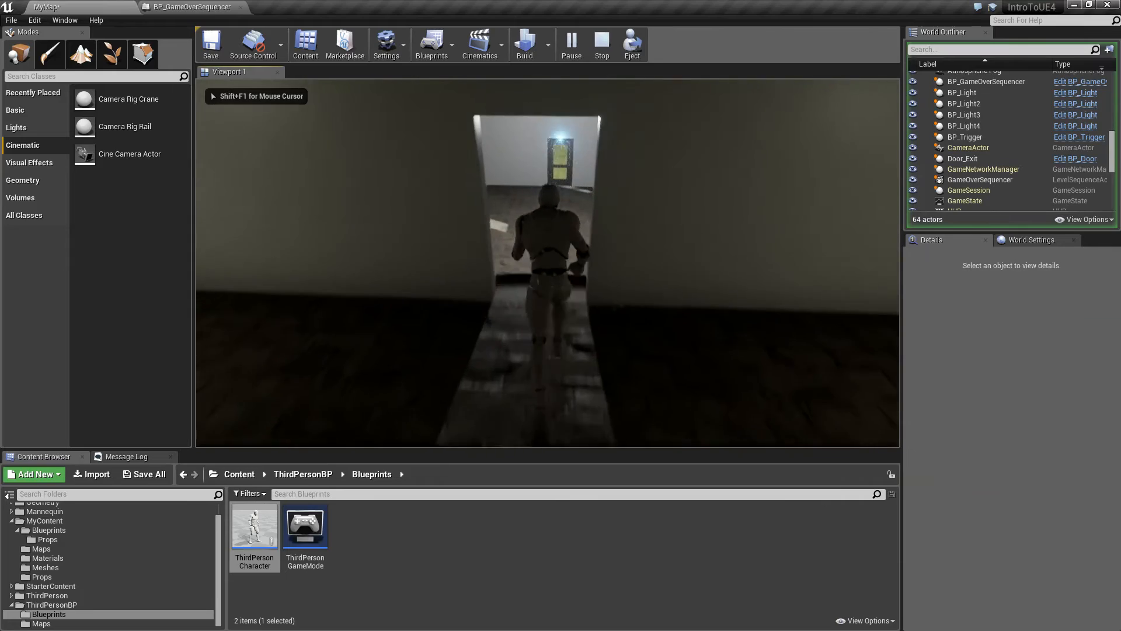
key(space)
key(w)
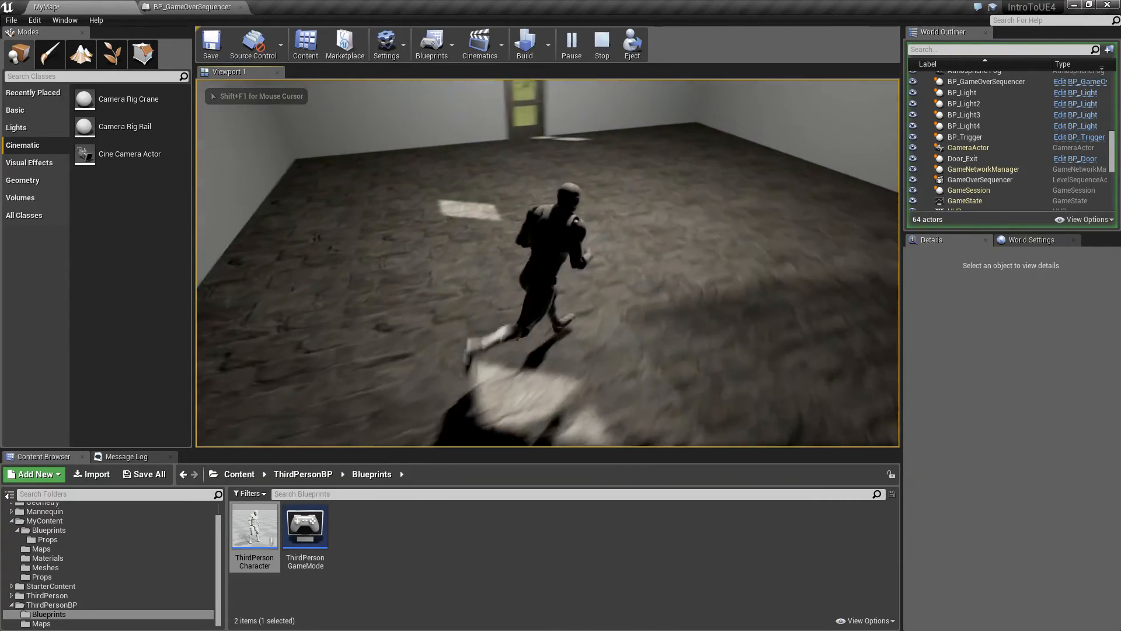
key(w)
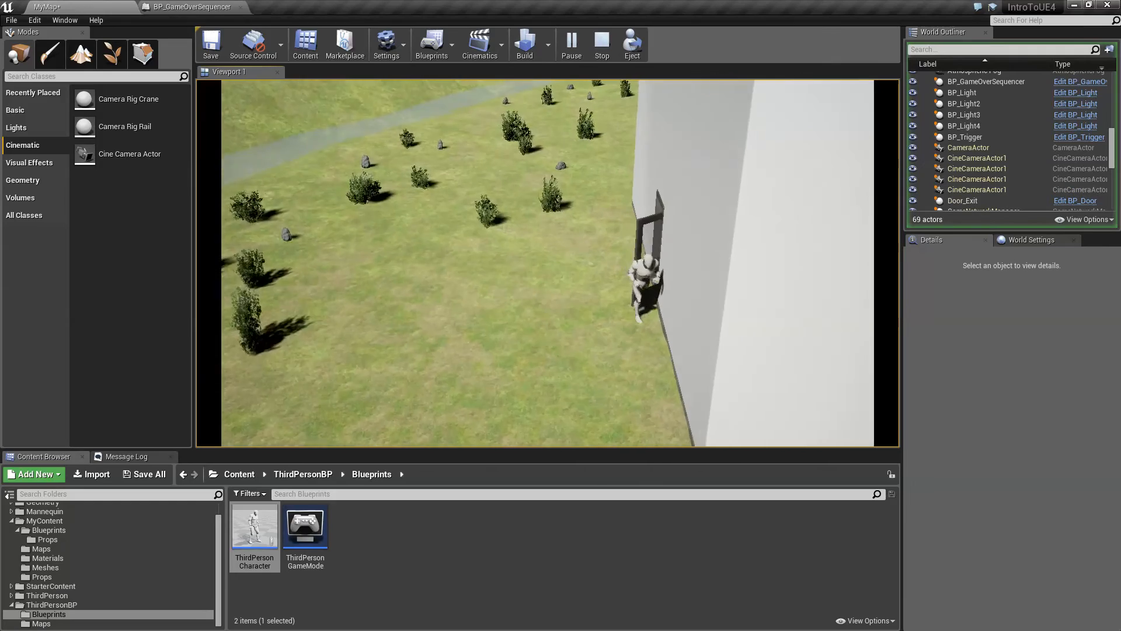
key(Escape)
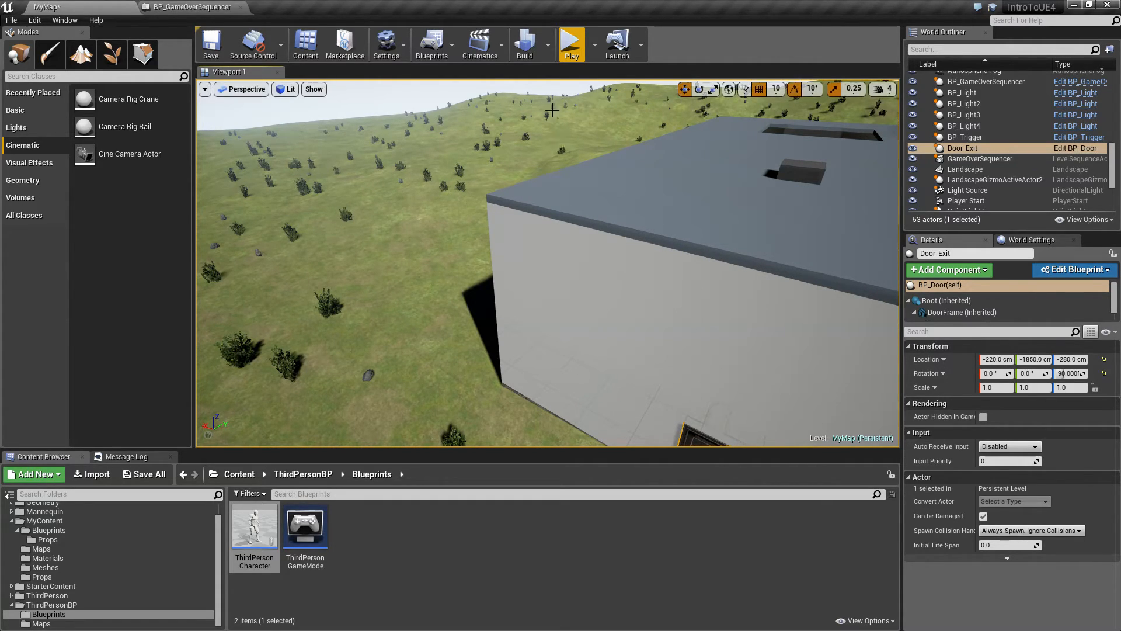
Delete the Print String node from BP_GameOverSequencer's Event Graph, and compile and save the blueprint.
click(209, 6)
drag(468, 318, 644, 412)
key(Delete)
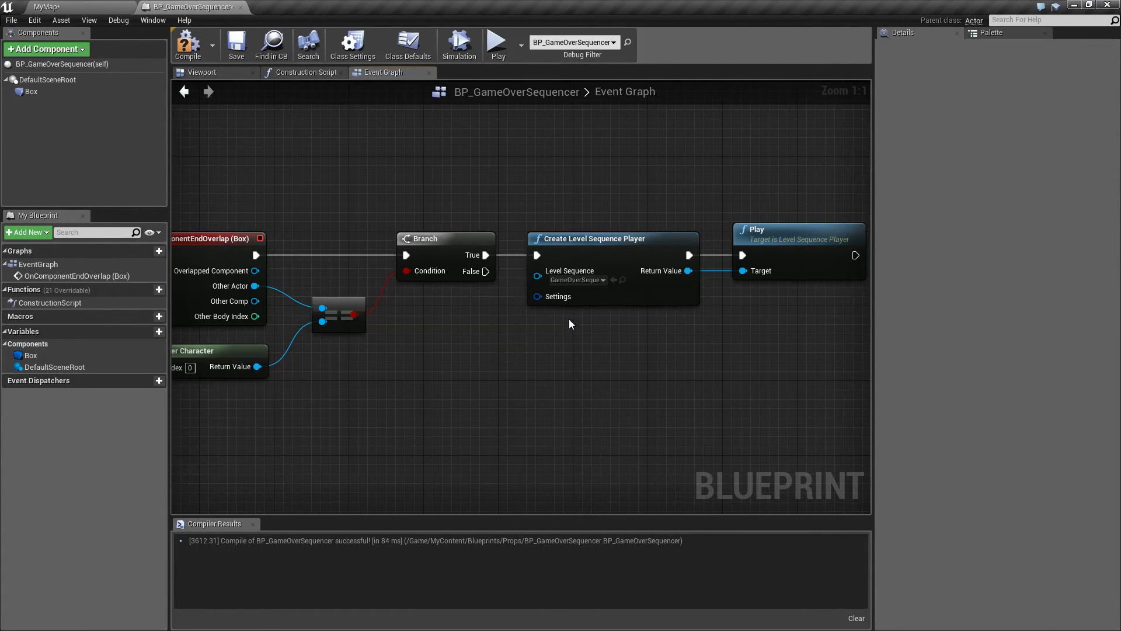
click(188, 44)
click(236, 43)
Examine the graph from the end-overlap event and its player character comparison through the Branch to the sequence Play node.
right_drag(464, 452, 551, 409)
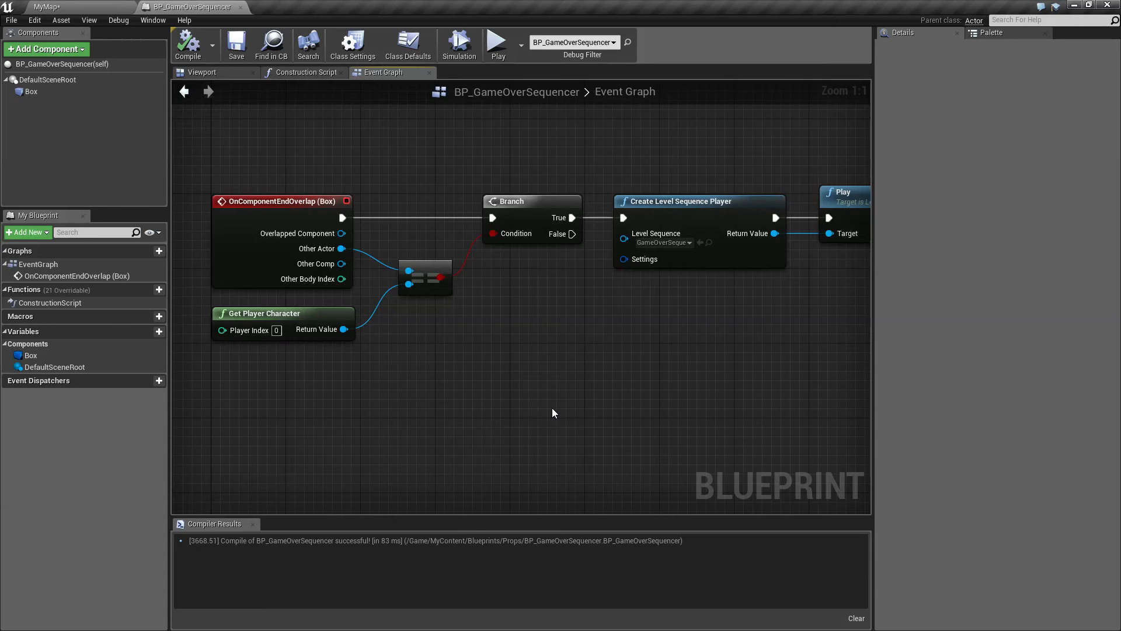
drag(343, 367, 261, 321)
click(341, 366)
right_drag(540, 369, 429, 392)
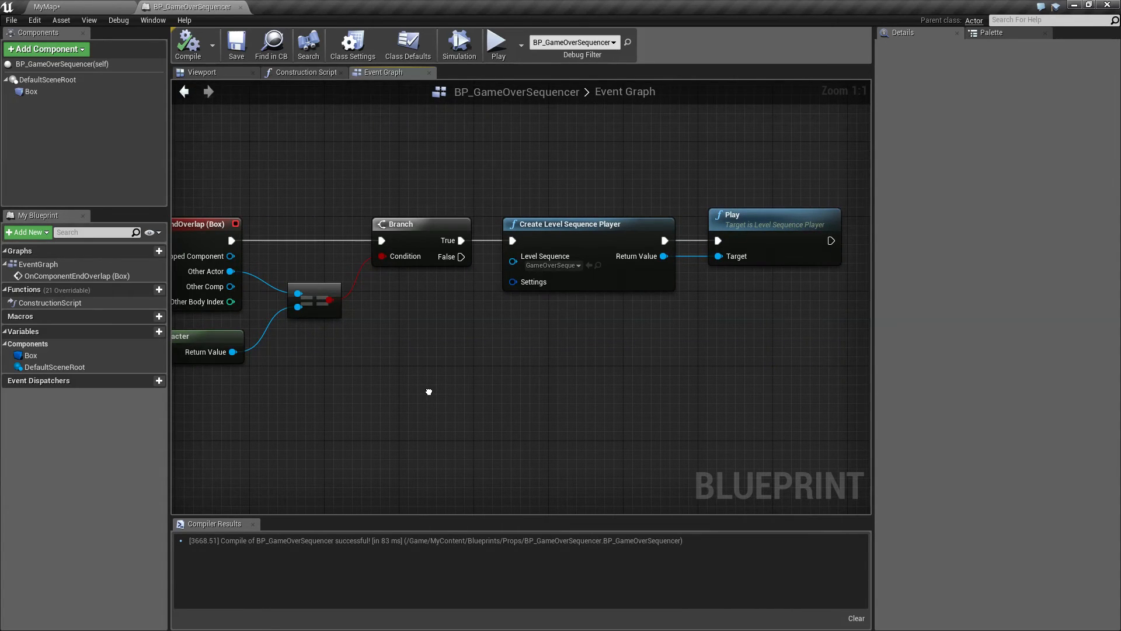
right_drag(586, 373, 513, 381)
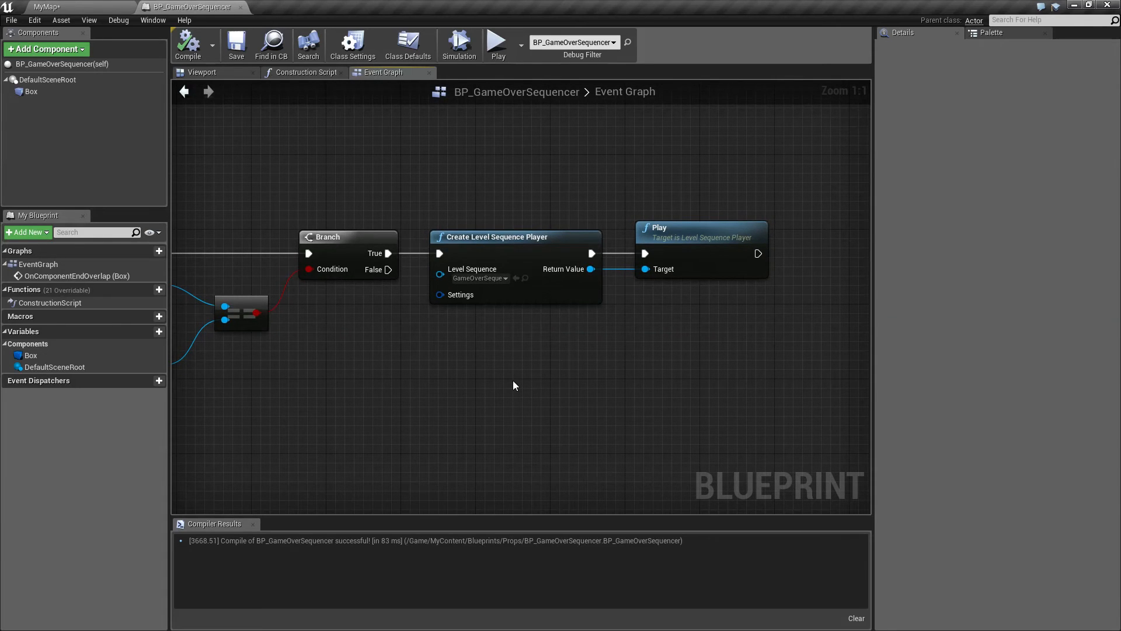
mouse_move(518, 384)
right_down()
mouse_move(636, 390)
mouse_move(521, 415)
mouse_move(505, 398)
right_up()
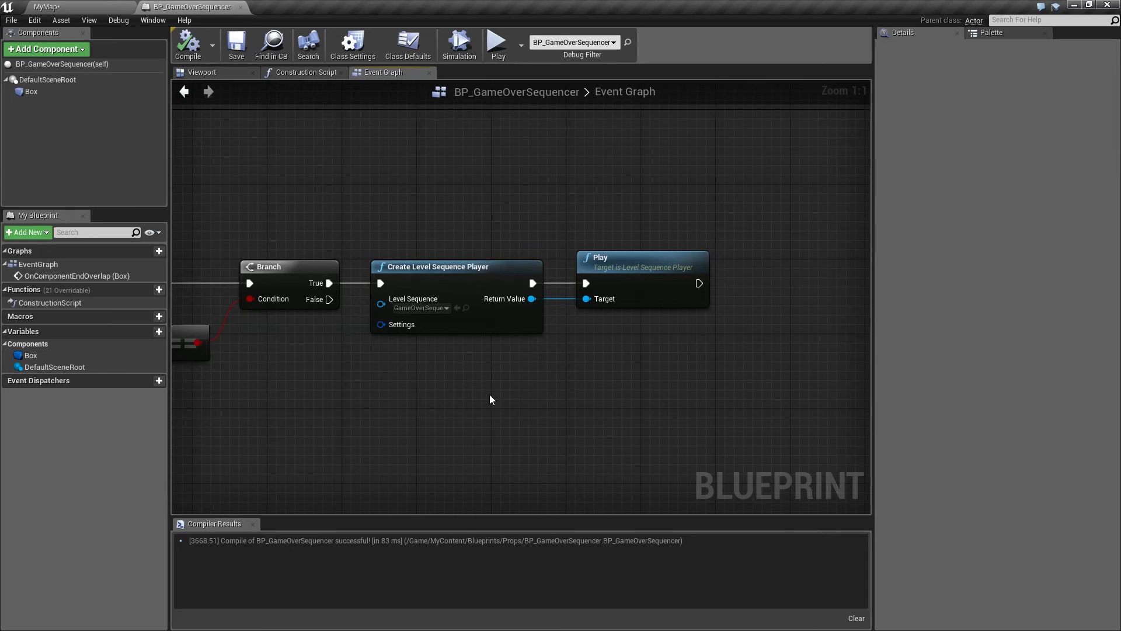
Add a Get Player Controller node below the Create Level Sequence Player and Play nodes.
right_drag(490, 399, 402, 366)
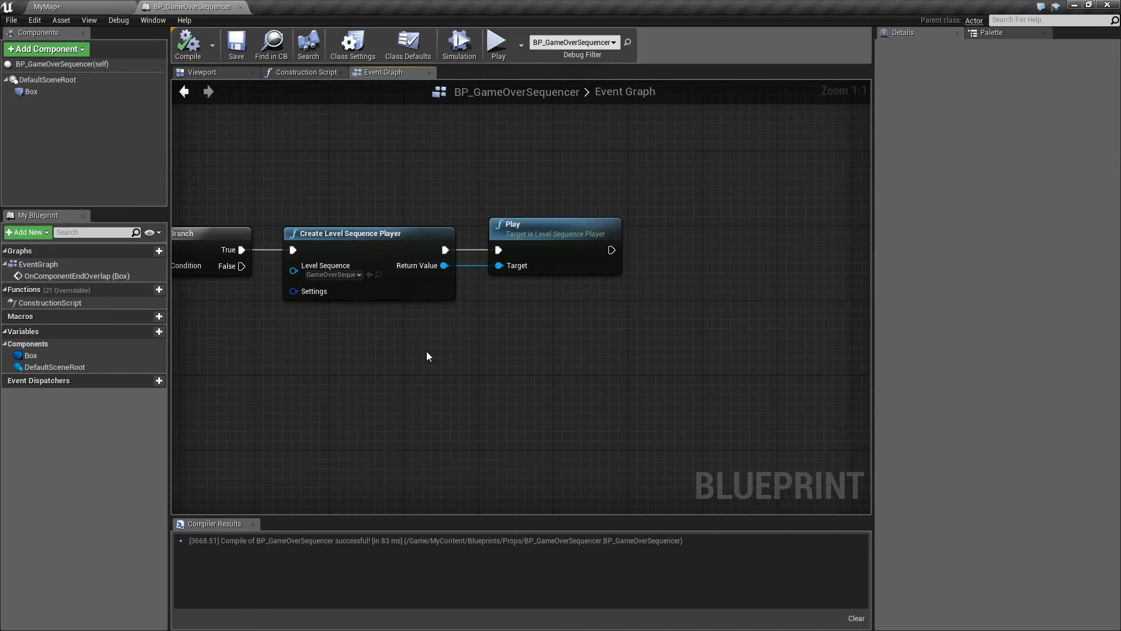
right_click(381, 352)
text(get controller)
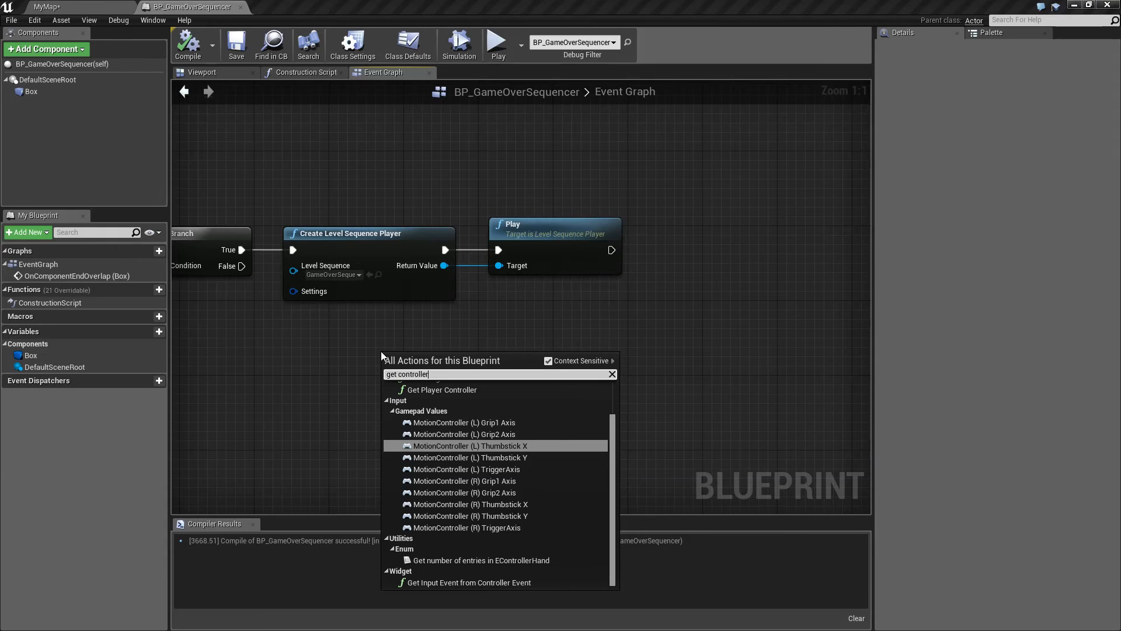
scroll(463, 463, up, 2)
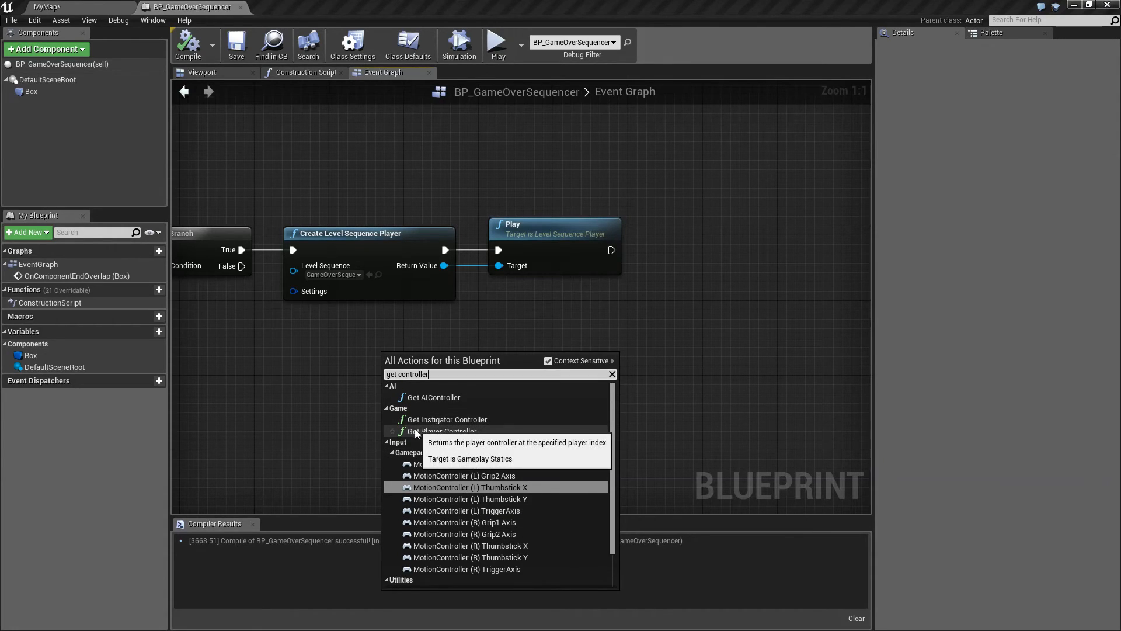
click(454, 433)
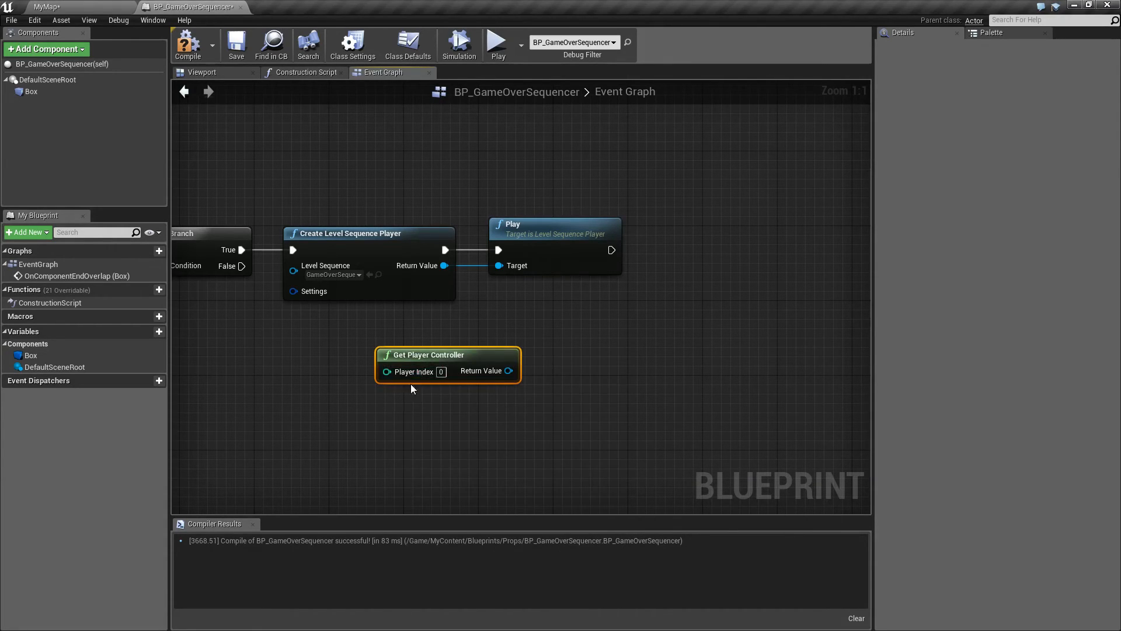
Create a Disable Input node from Get Player Controller's Return Value.
right_drag(440, 412, 497, 438)
drag(536, 408, 600, 381)
text(d)
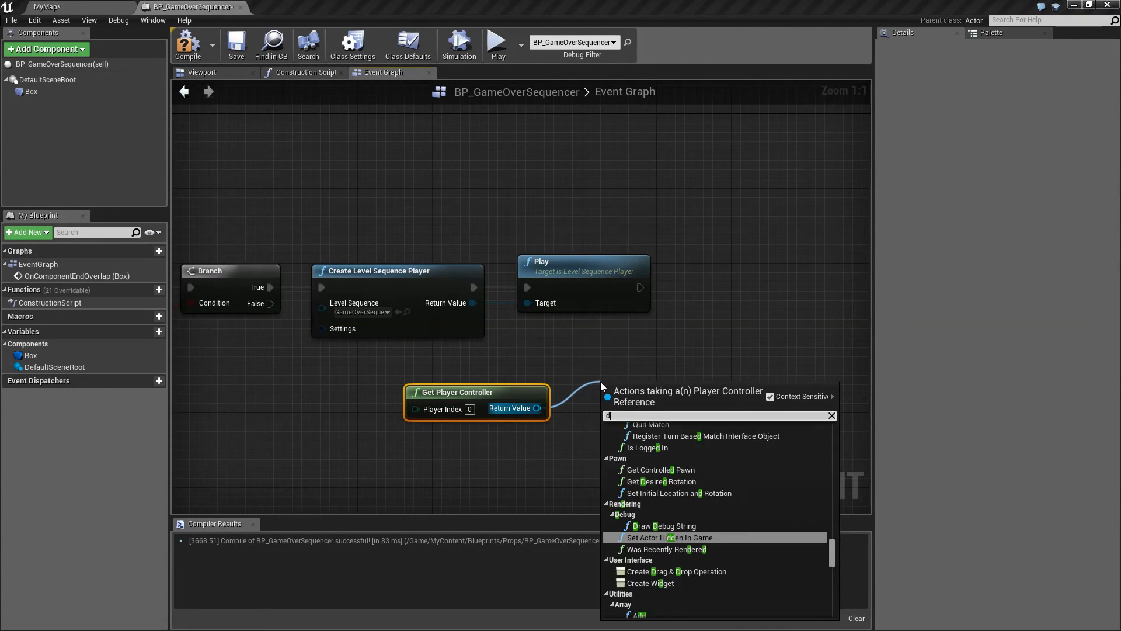
text(isable)
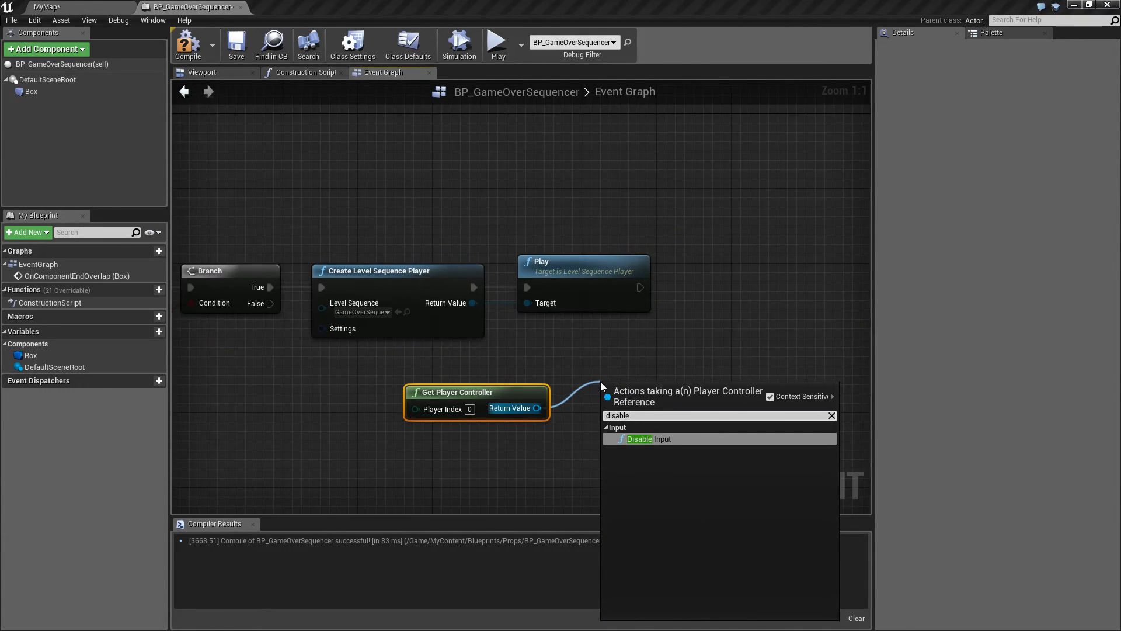
click(648, 438)
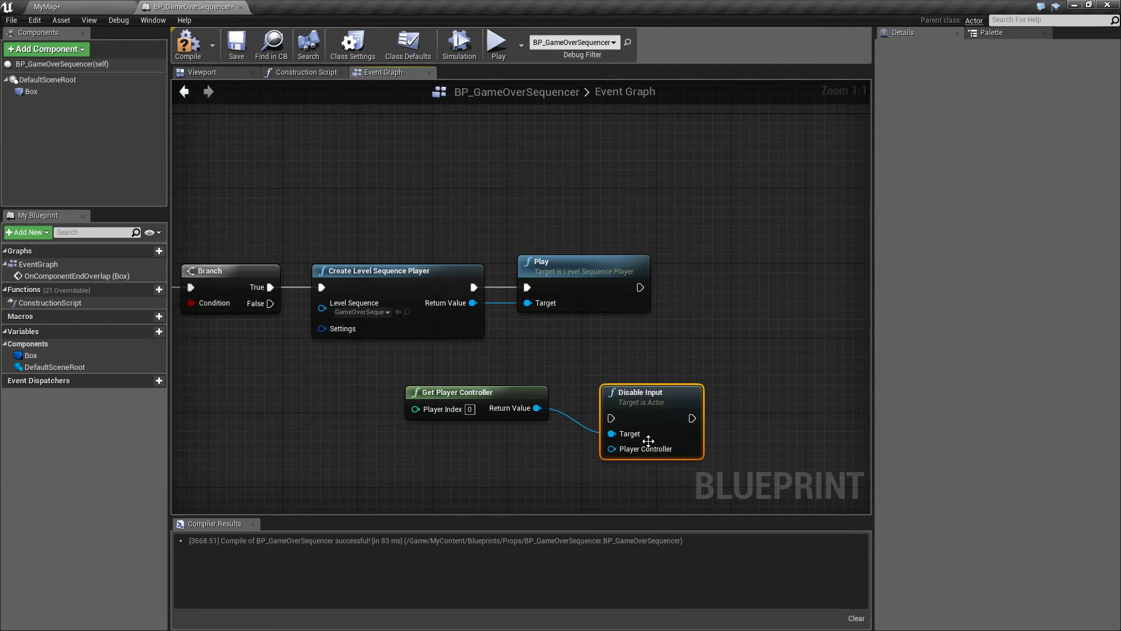
Place Disable Input after Play, connect Play's execution output to it, and position Get Player Controller directly below Play.
drag(653, 391, 758, 290)
drag(640, 287, 754, 271)
drag(499, 390, 611, 343)
right_drag(597, 436, 523, 424)
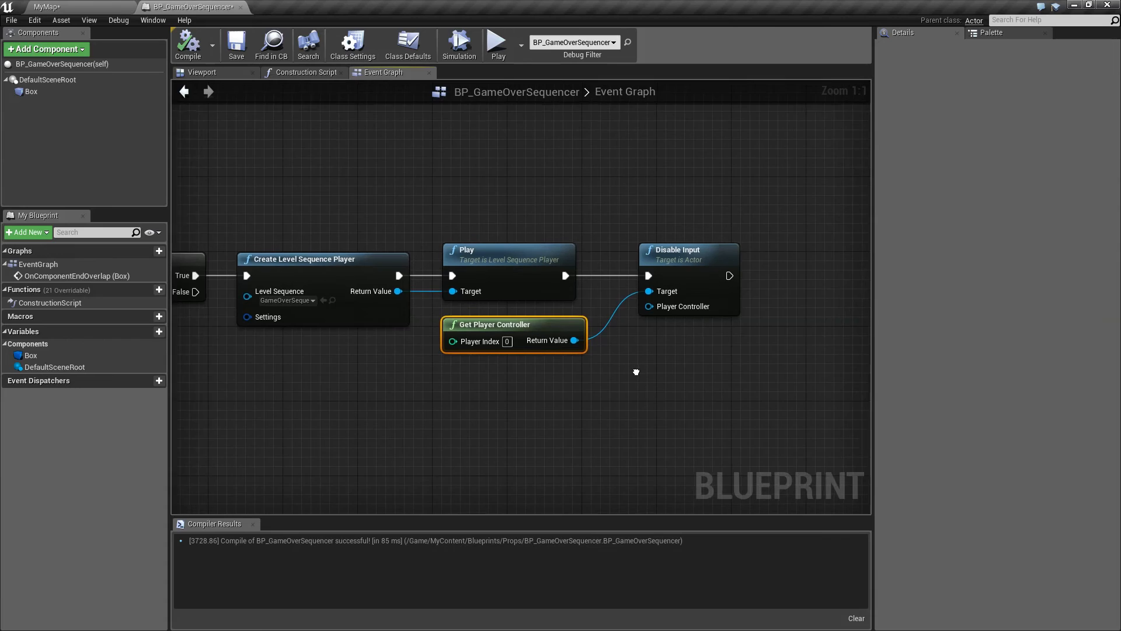
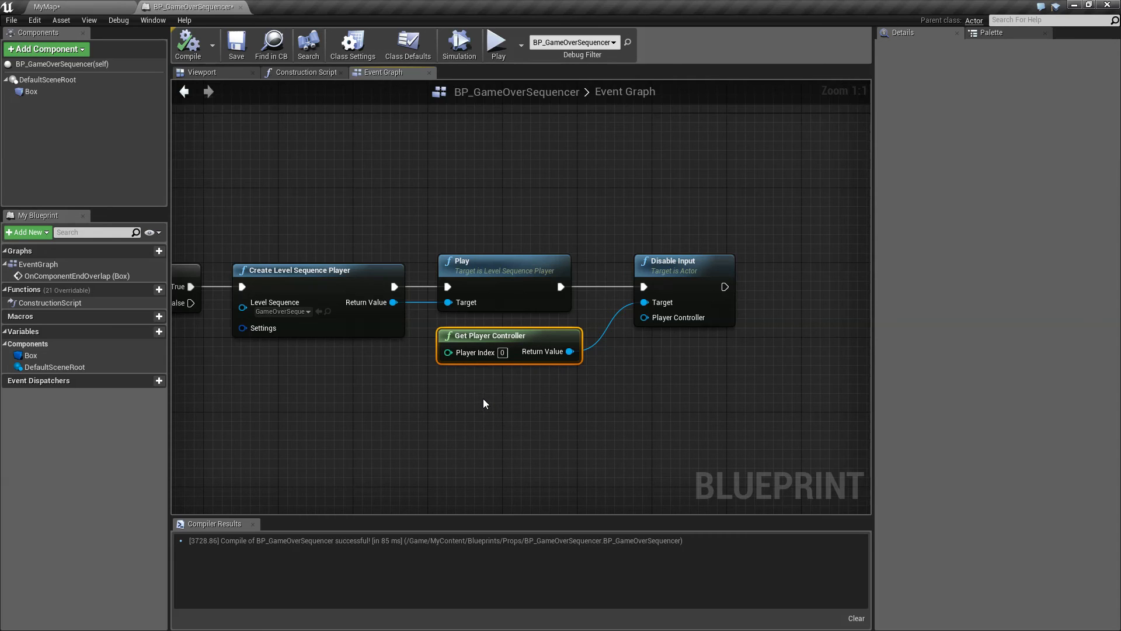
Add a Get Player Character node below Play and move Get Player Controller underneath it.
right_drag(477, 402, 513, 379)
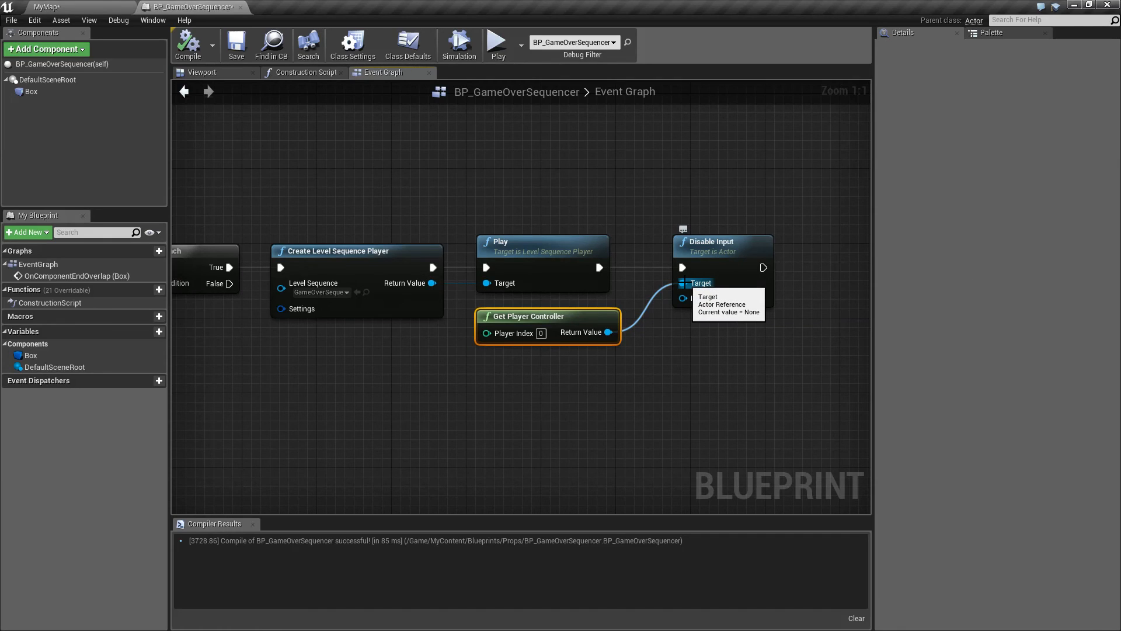
right_drag(619, 370, 642, 359)
right_click(499, 374)
text(get player cha)
key(Return)
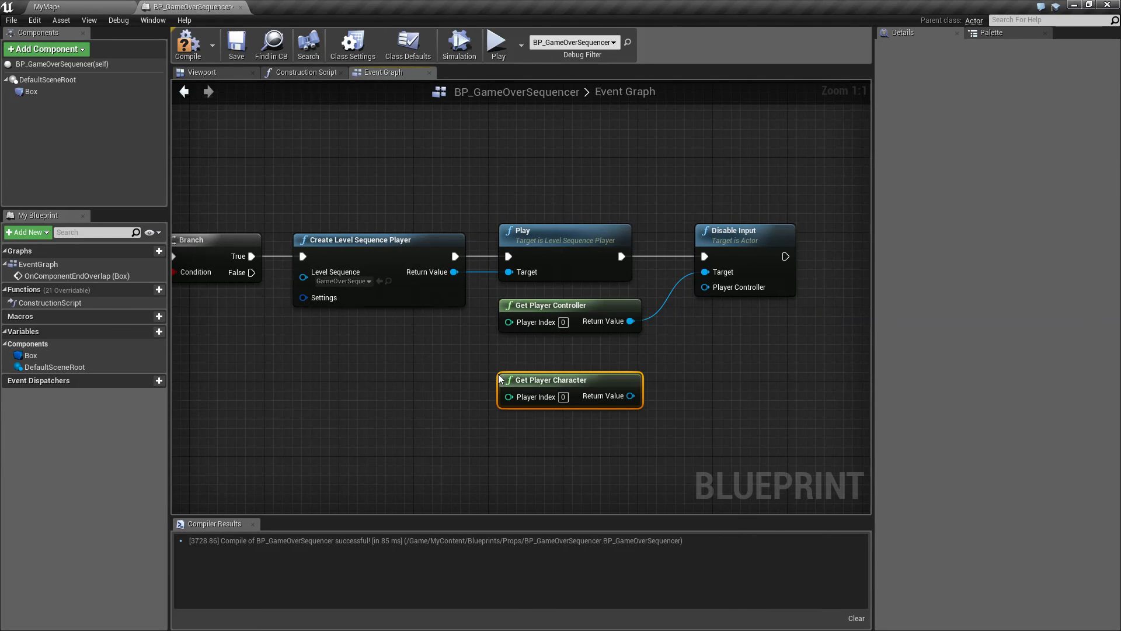
drag(561, 377, 559, 354)
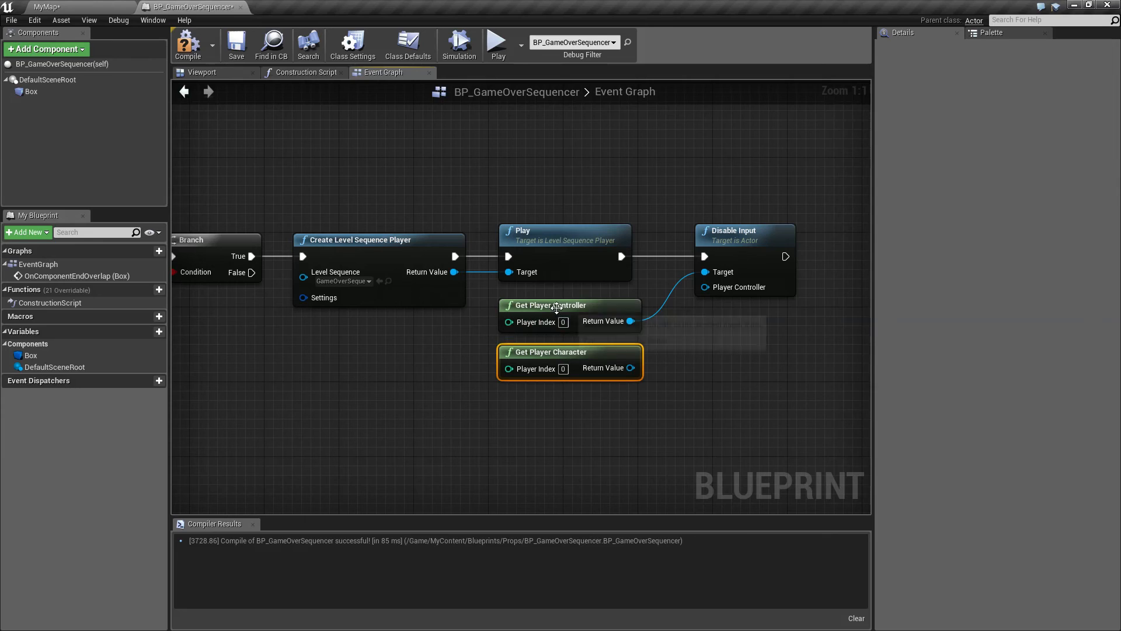
drag(559, 313, 562, 397)
Clear the links on Disable Input's Target, connect only Get Player Character's Return Value to it, and tuck Get Player Controller just below.
drag(630, 368, 618, 307)
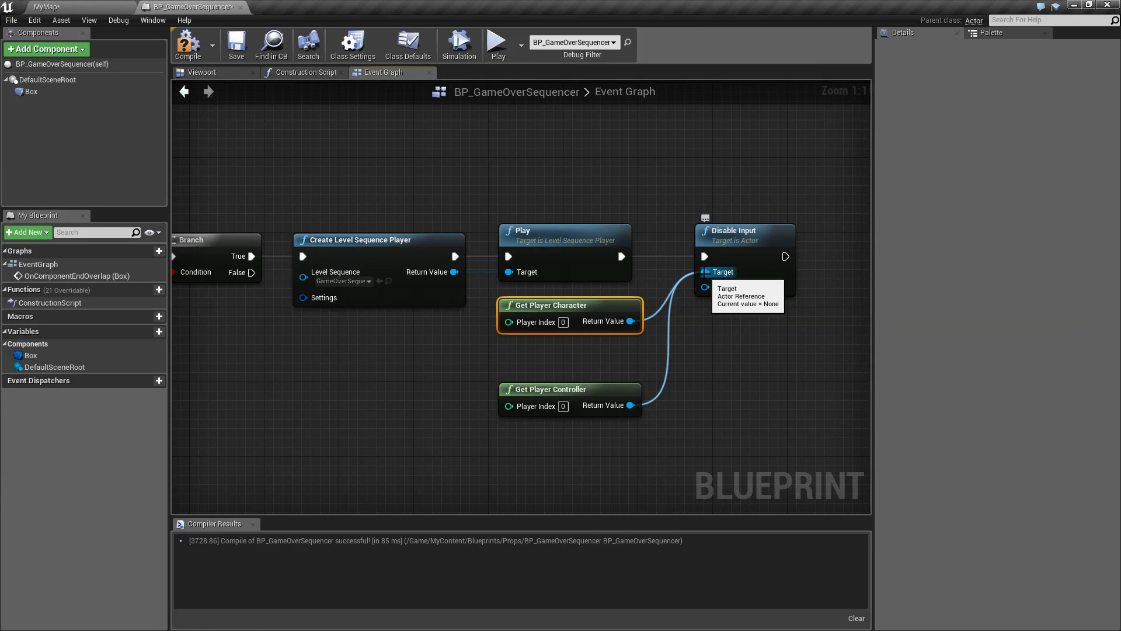
alt+click(705, 272)
drag(630, 384, 632, 348)
right_drag(631, 348, 581, 350)
drag(564, 351, 639, 302)
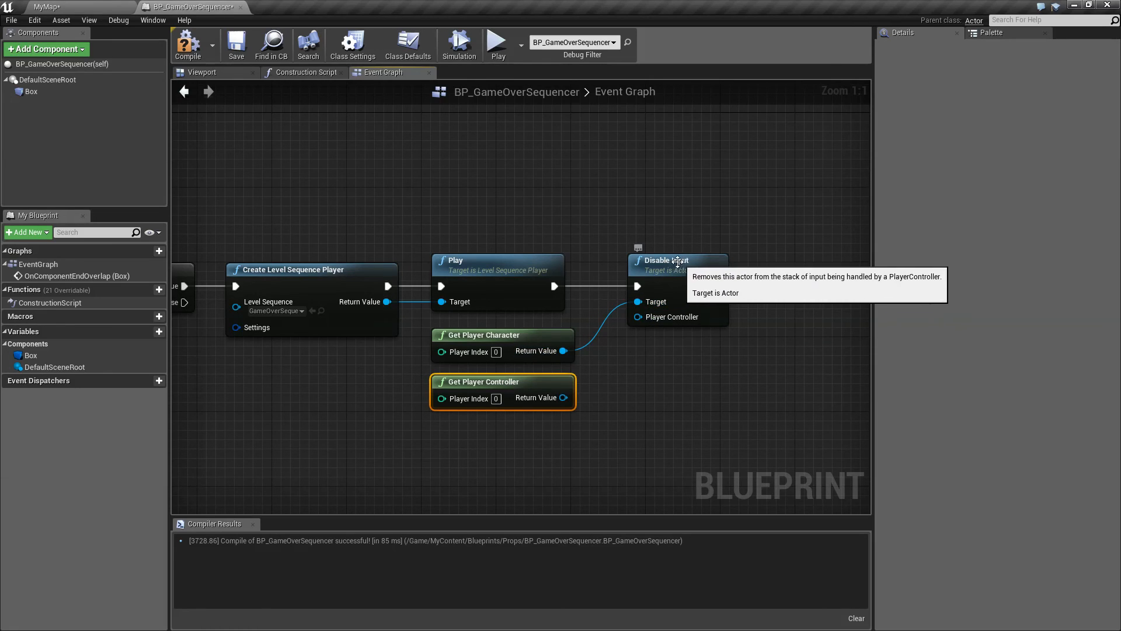
Connect Get Player Controller's Return Value to the Player Controller input of the Disable Input node.
drag(574, 397, 646, 320)
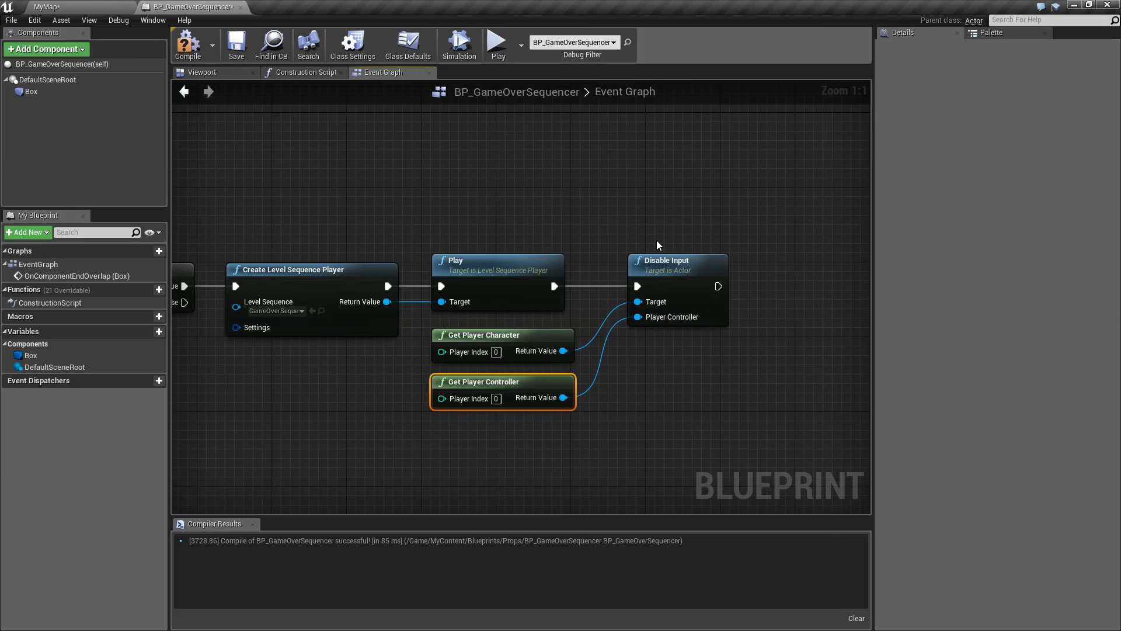
click(666, 262)
click(566, 342)
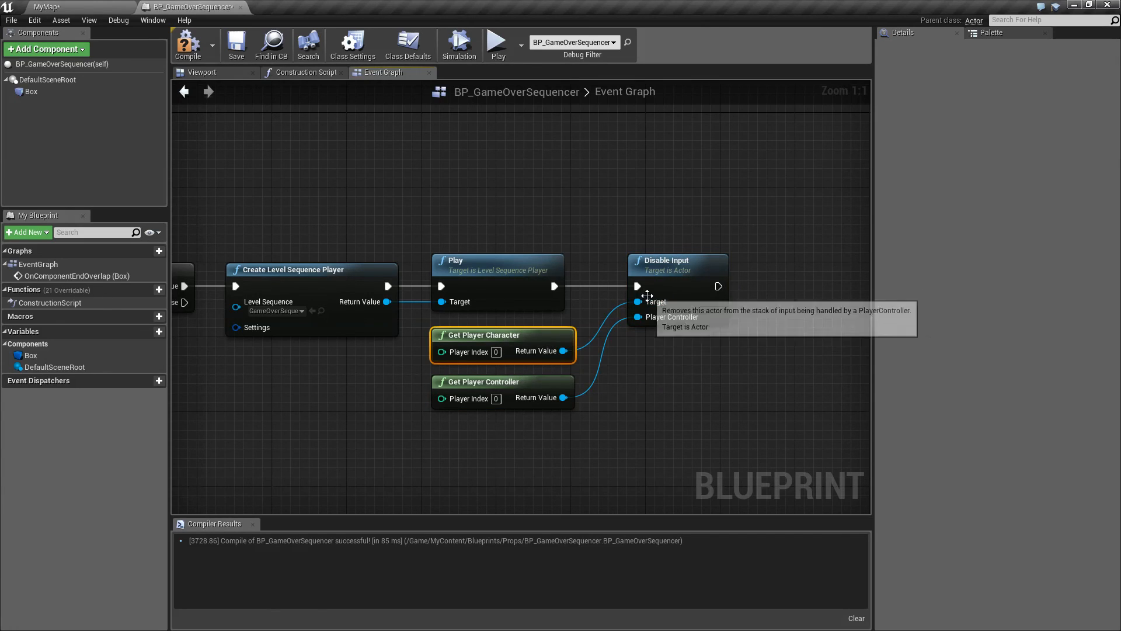
click(647, 383)
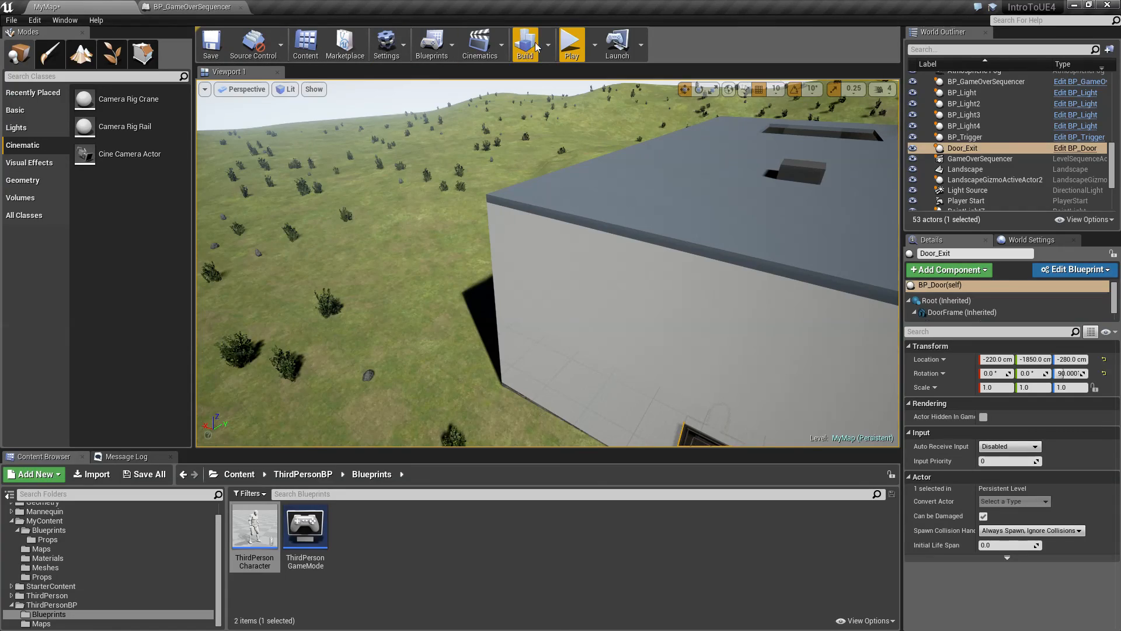
Play-test MyMap by running the character over the trigger and out the exit door to check the game-over sequence, and end the session.
click(571, 45)
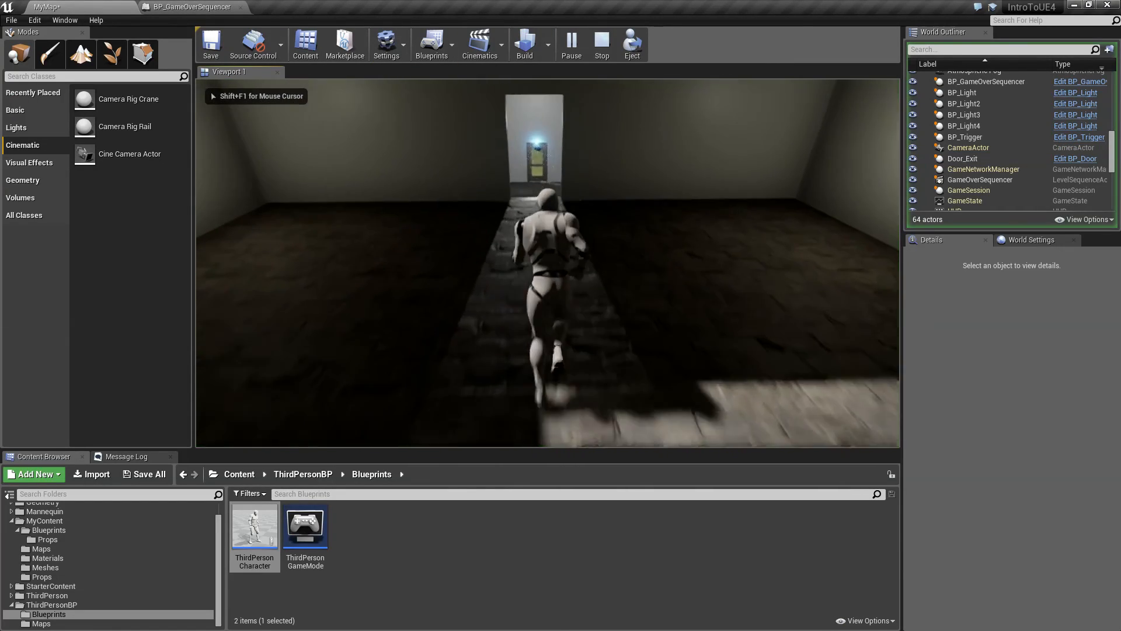
key(a)
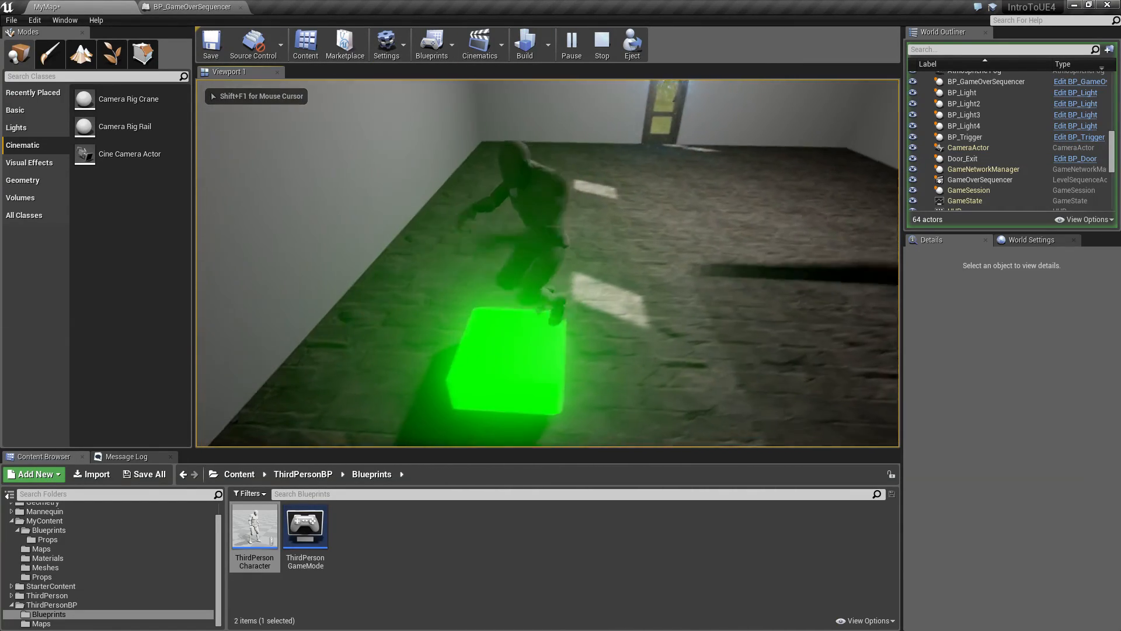
key(w)
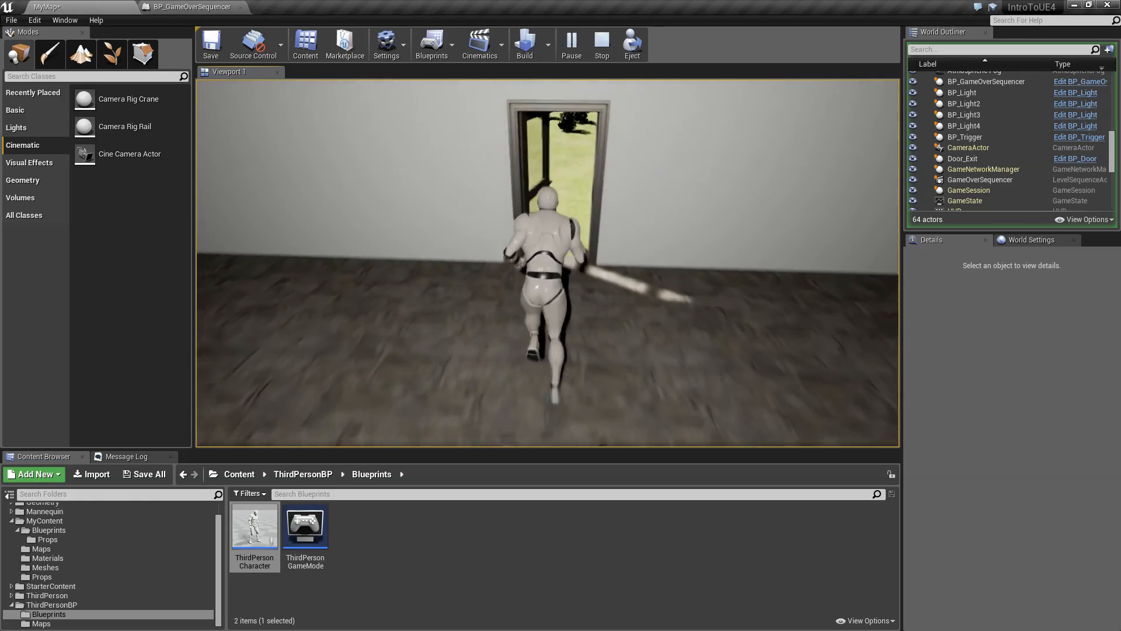
key(w)
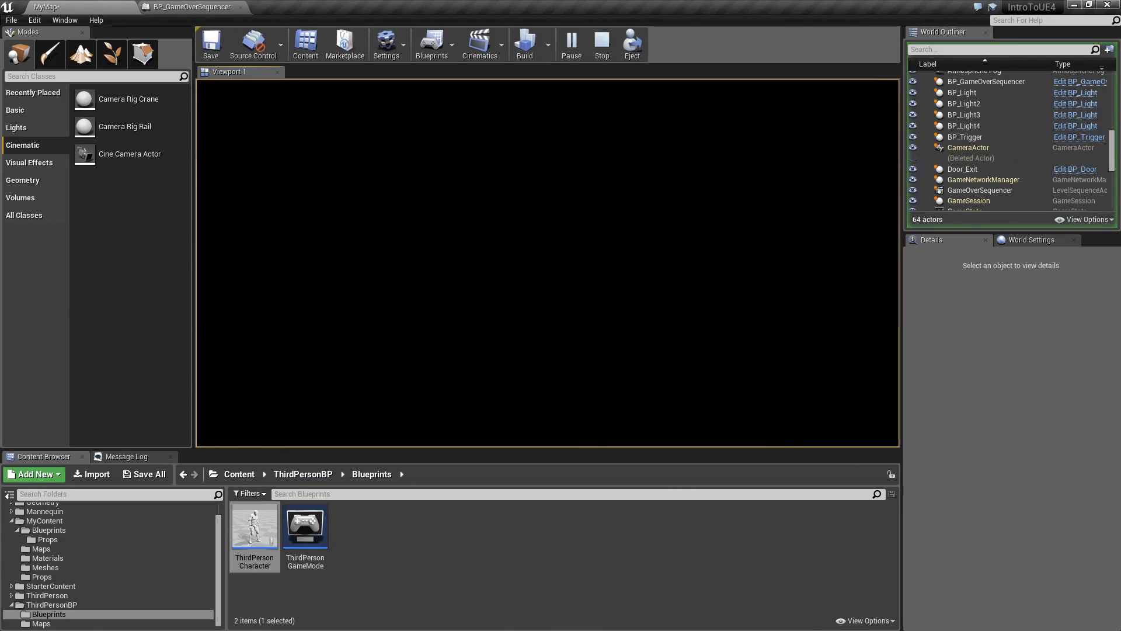
key(Escape)
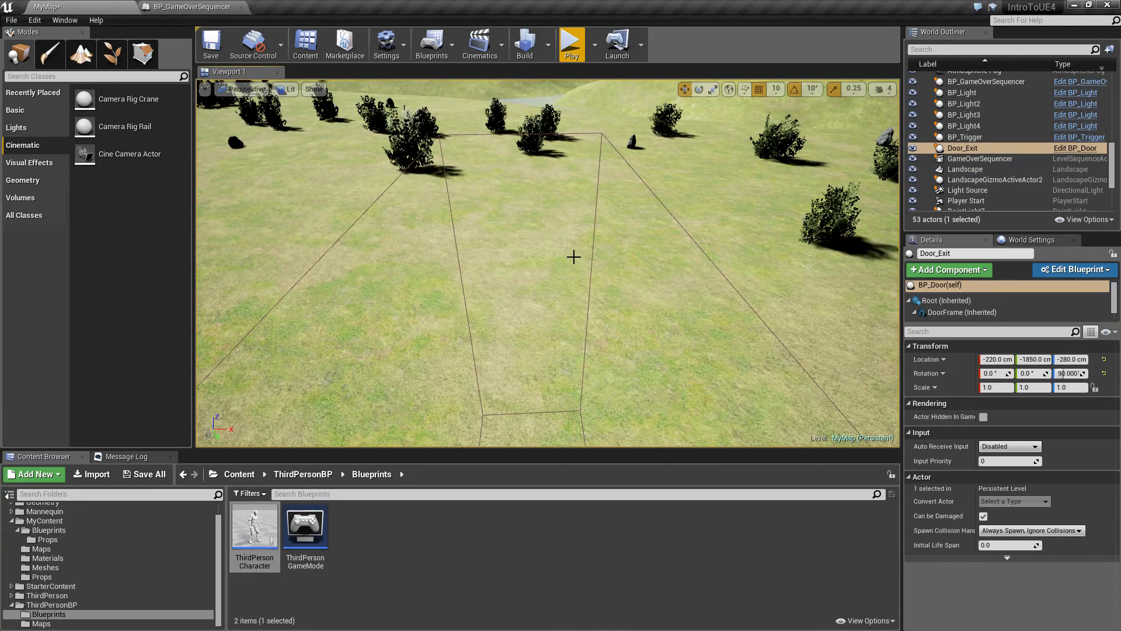
Frame Door_Exit in the level viewport from outside the building to examine the door and the box around it.
key(f)
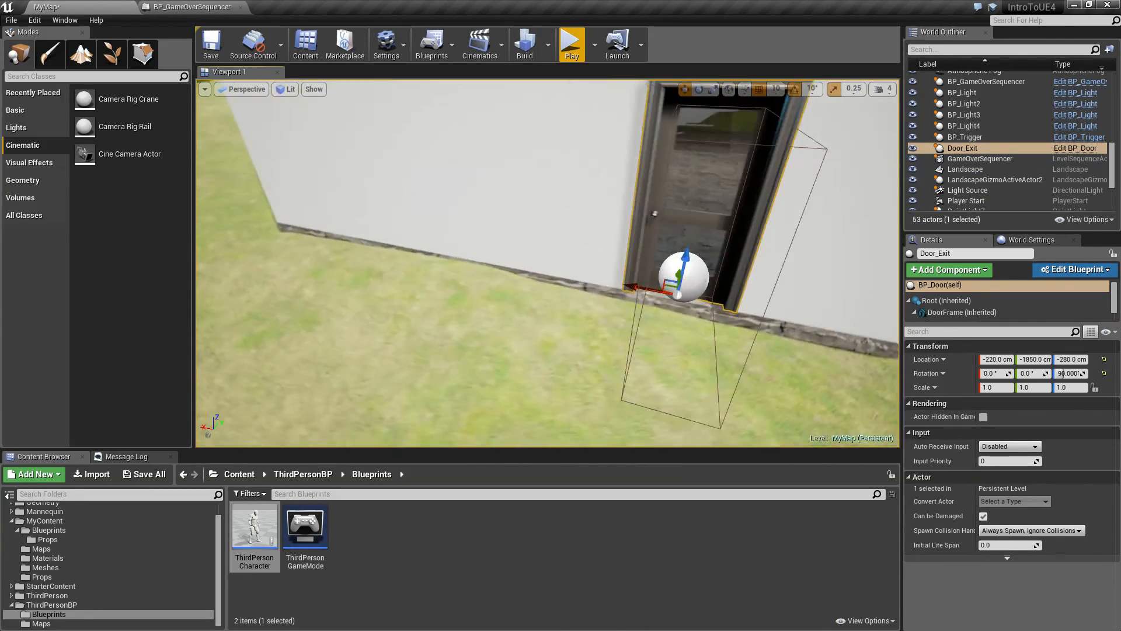
right_drag(585, 253, 511, 251)
right_drag(584, 293, 636, 285)
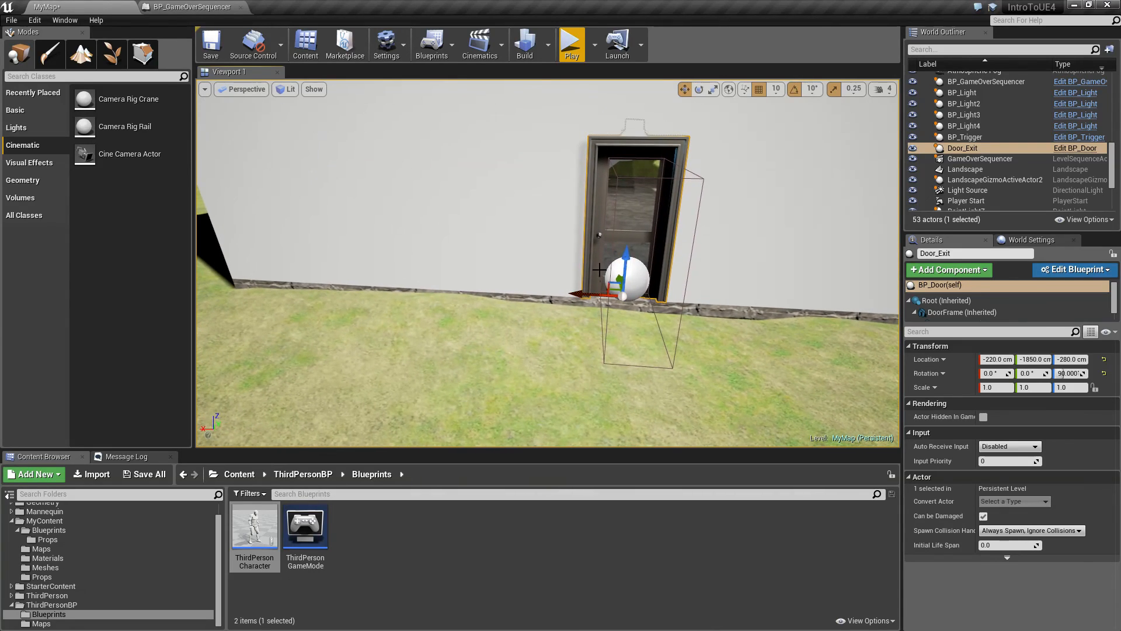